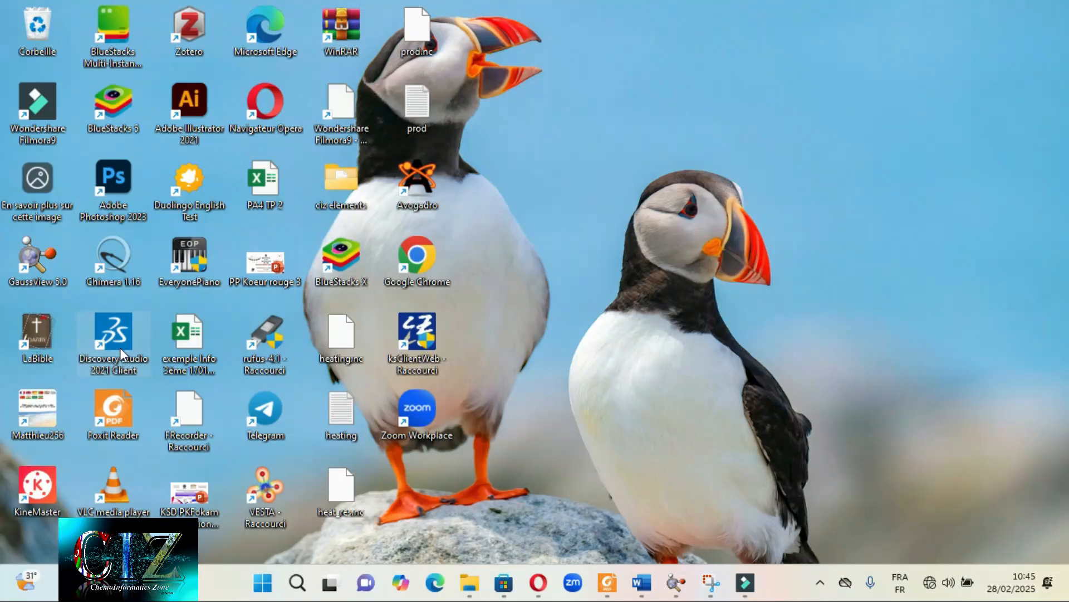
# - Launch Discovery Studio 2021 Client and open the C_19 structure file from the EV folder
pyautogui.doubleClick(119, 348)
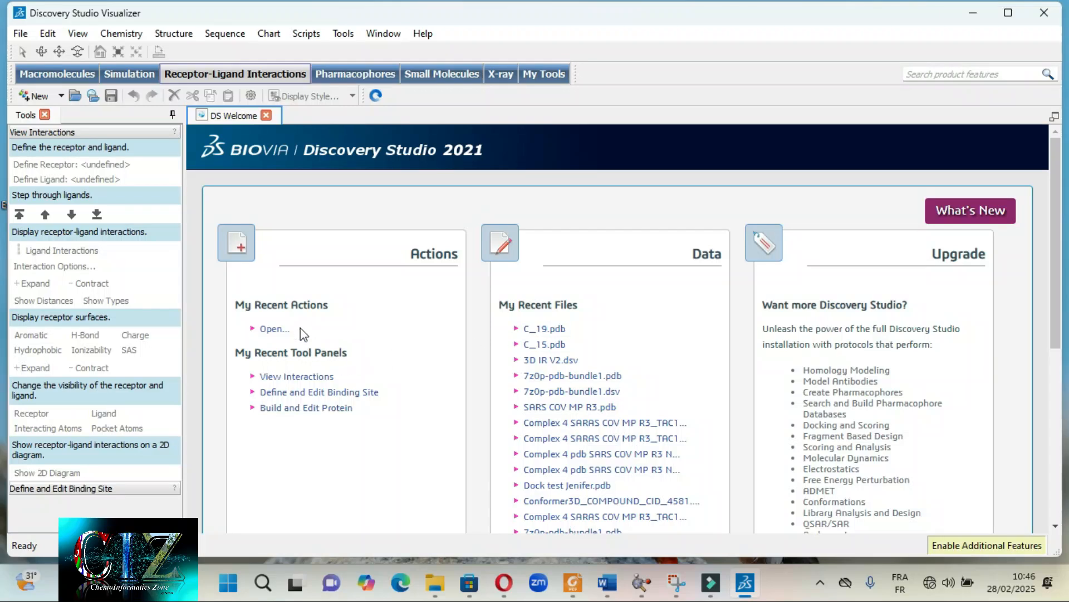
pyautogui.click(272, 332)
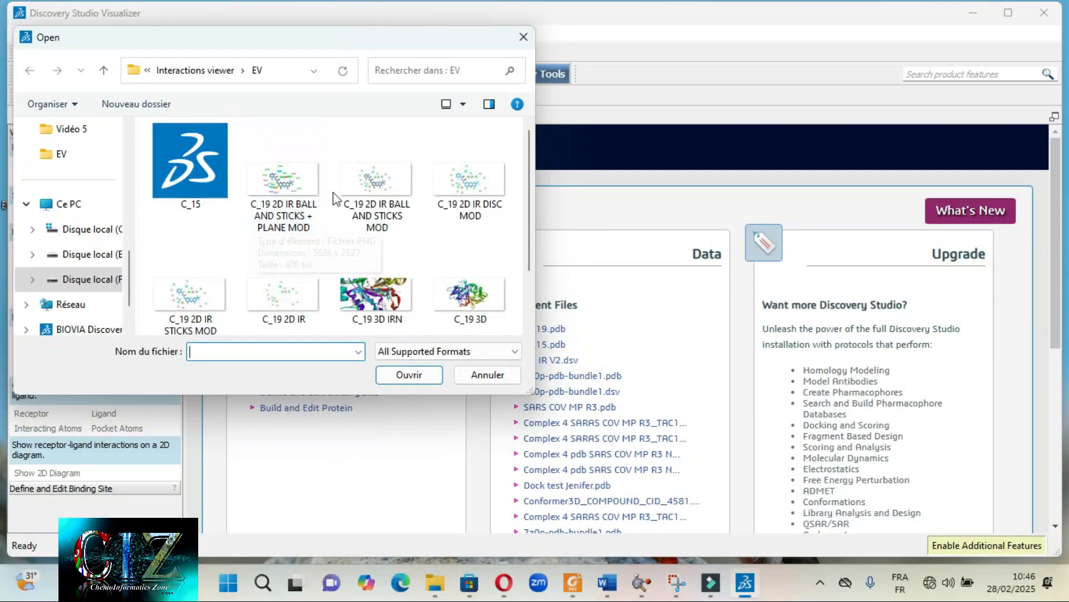
pyautogui.scroll(-2, 333, 193)
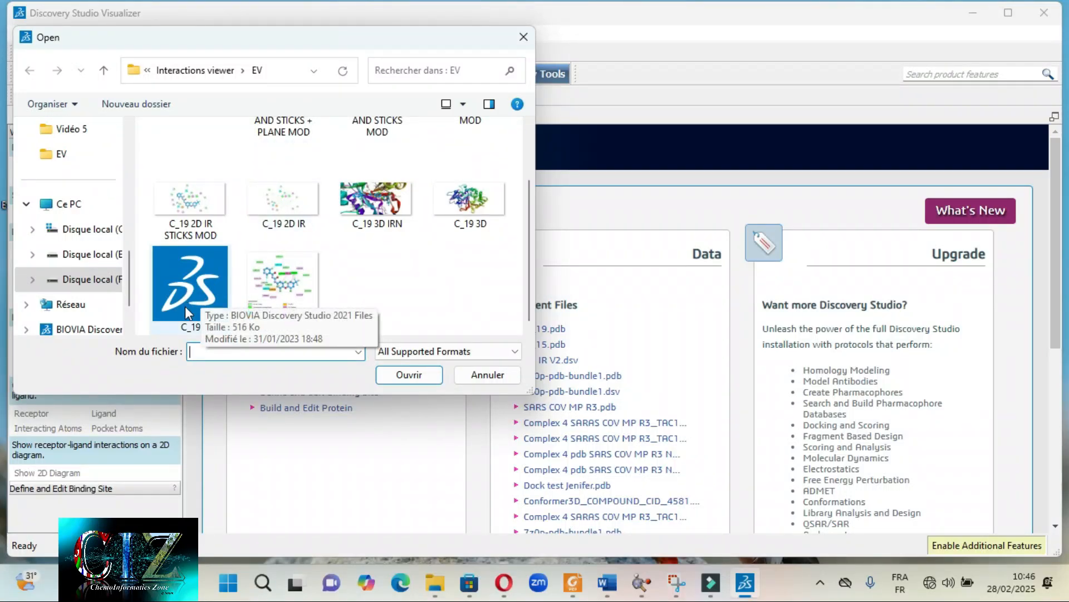
pyautogui.doubleClick(189, 289)
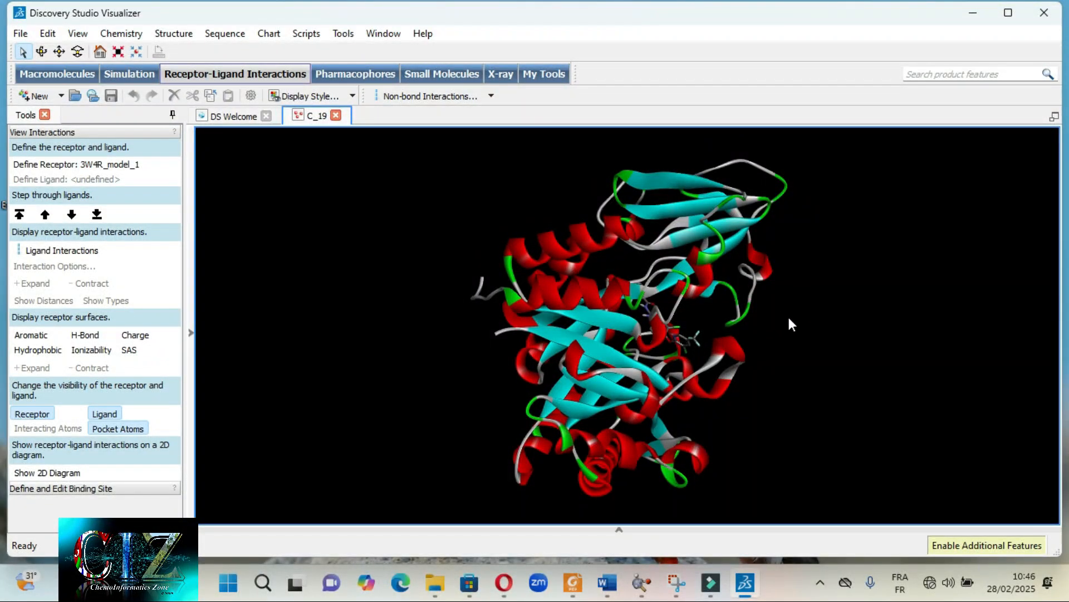
# - Apply the Publication Quality visualization script to the protein-ligand complex
pyautogui.moveTo(794, 328); pyautogui.dragTo(670, 330, button='right')
pyautogui.moveTo(507, 371); pyautogui.dragTo(771, 355, button='right')
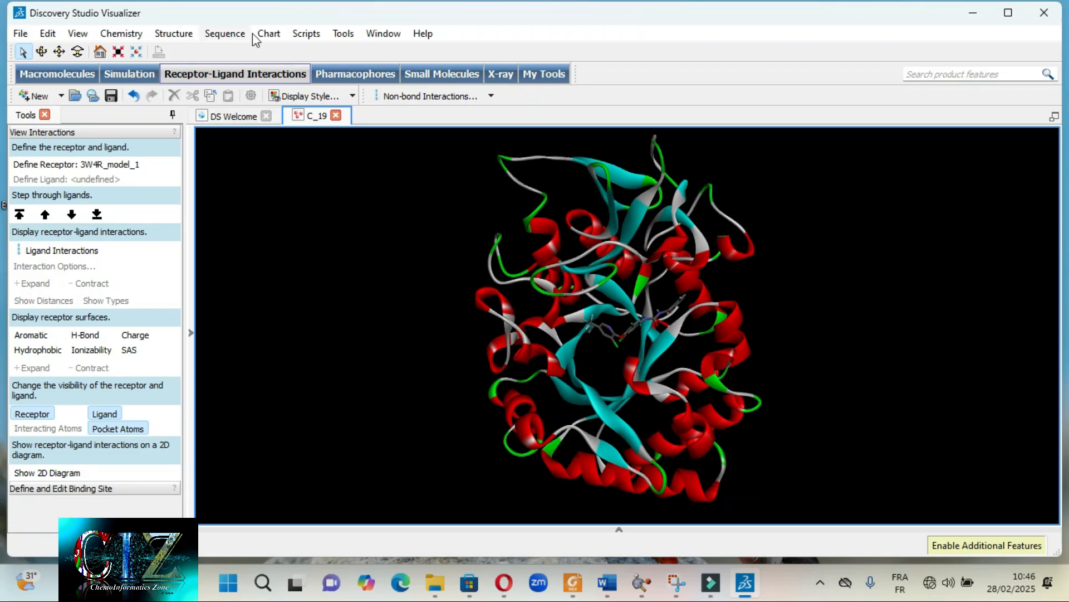
pyautogui.click(305, 34)
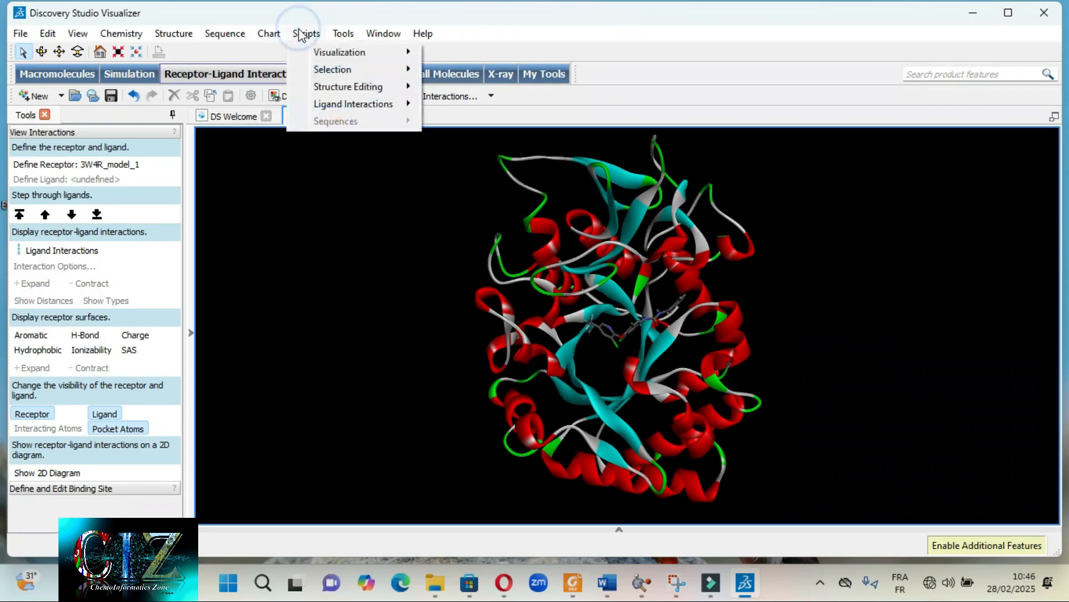
pyautogui.moveTo(329, 53)
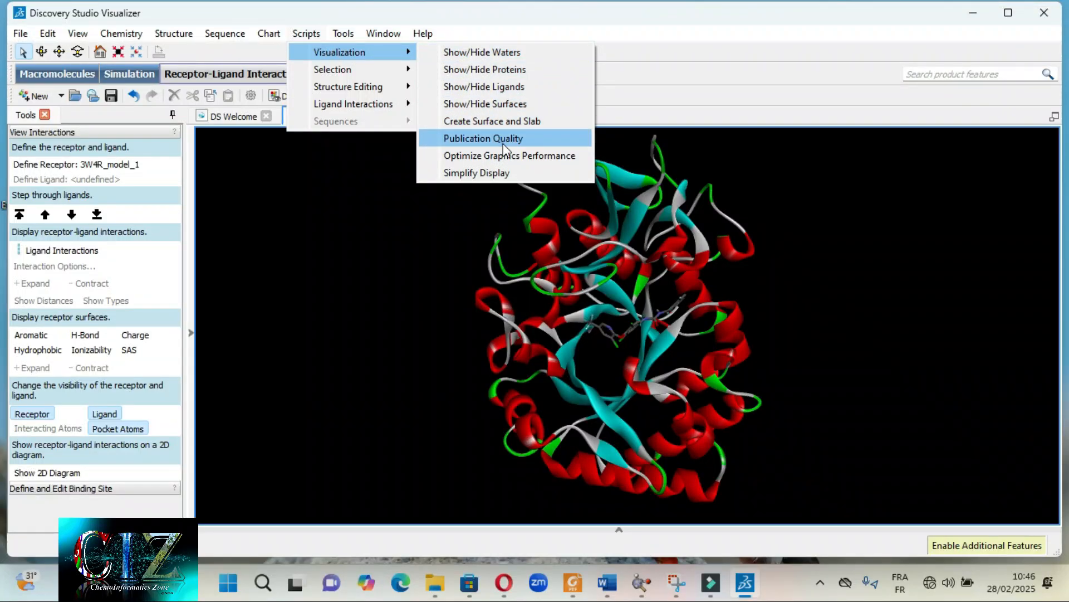
pyautogui.click(484, 139)
# - Try to select the whole ligand inside the protein's binding pocket
pyautogui.moveTo(681, 292); pyautogui.dragTo(524, 335, button='right')
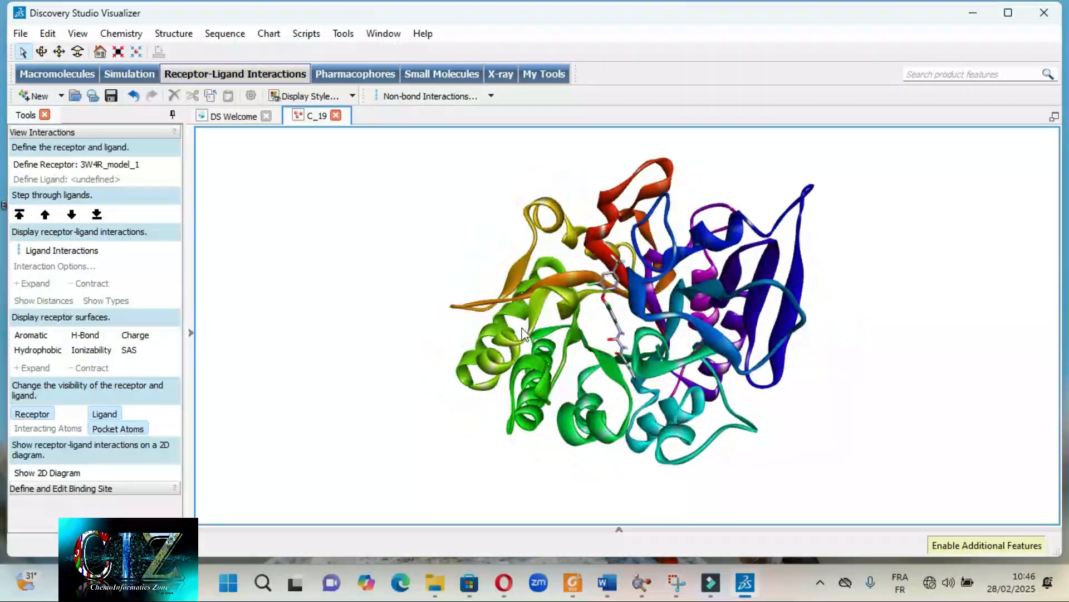
pyautogui.moveTo(617, 360); pyautogui.dragTo(535, 346, button='right')
pyautogui.scroll(4, 644, 348)
pyautogui.scroll(2, 635, 353)
pyautogui.scroll(4, 624, 345)
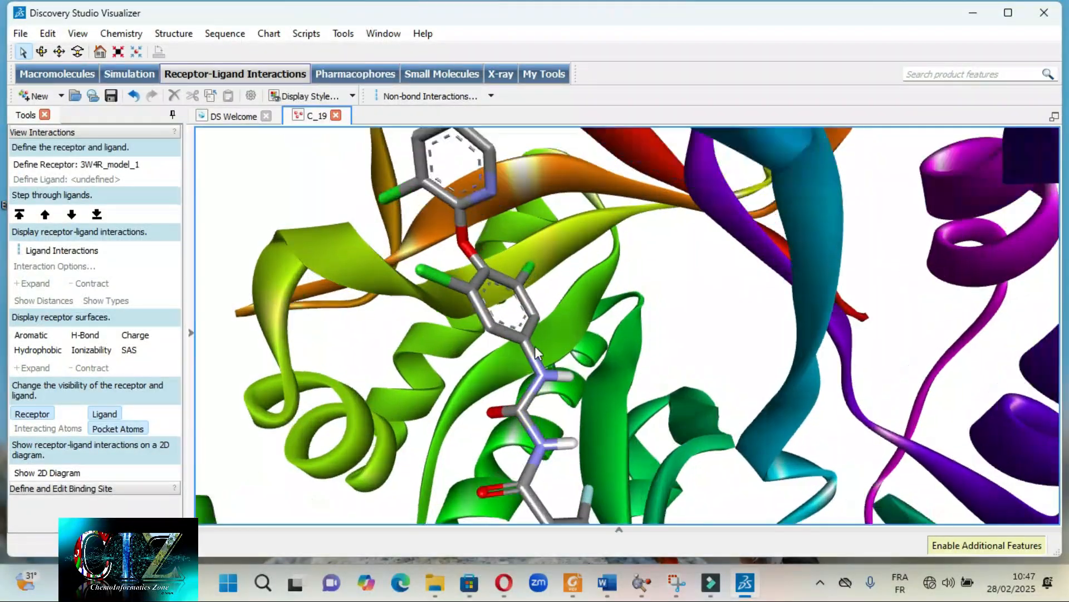
pyautogui.click(527, 346)
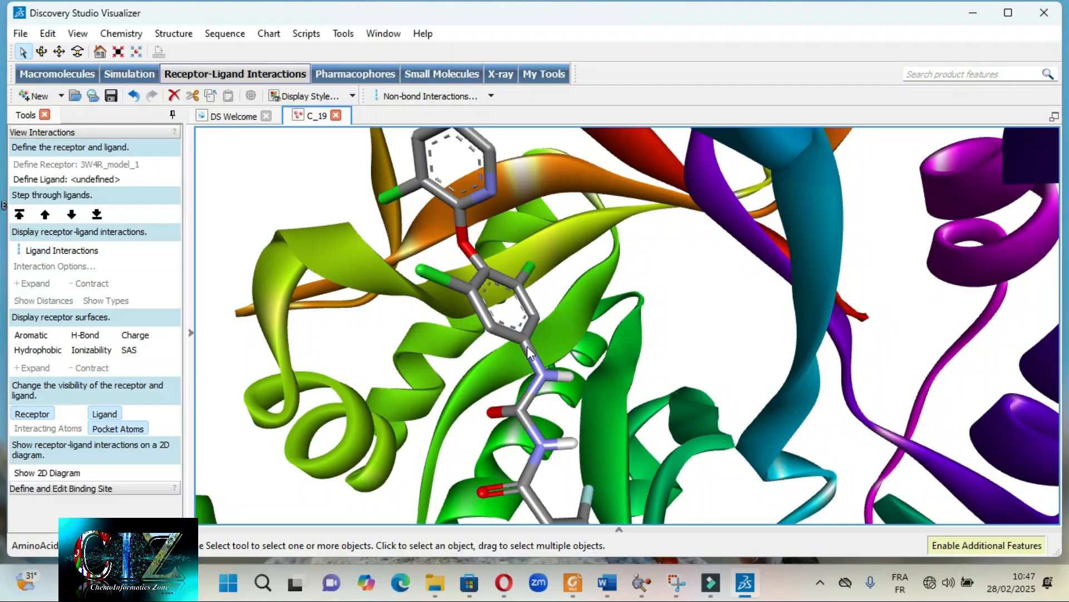
pyautogui.doubleClick(530, 346)
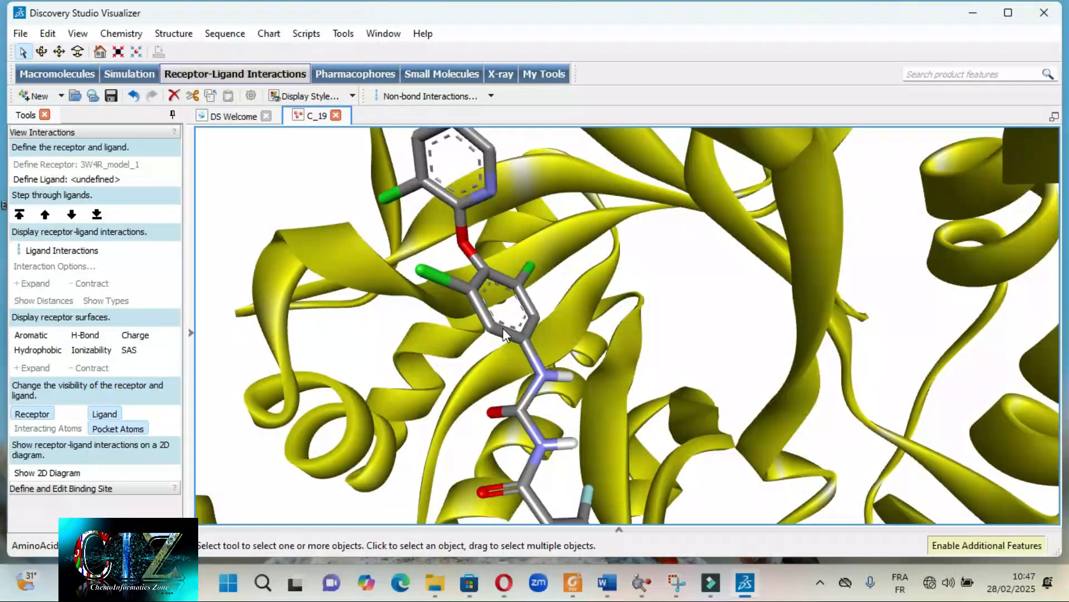
pyautogui.moveTo(489, 334); pyautogui.dragTo(668, 273, button='right')
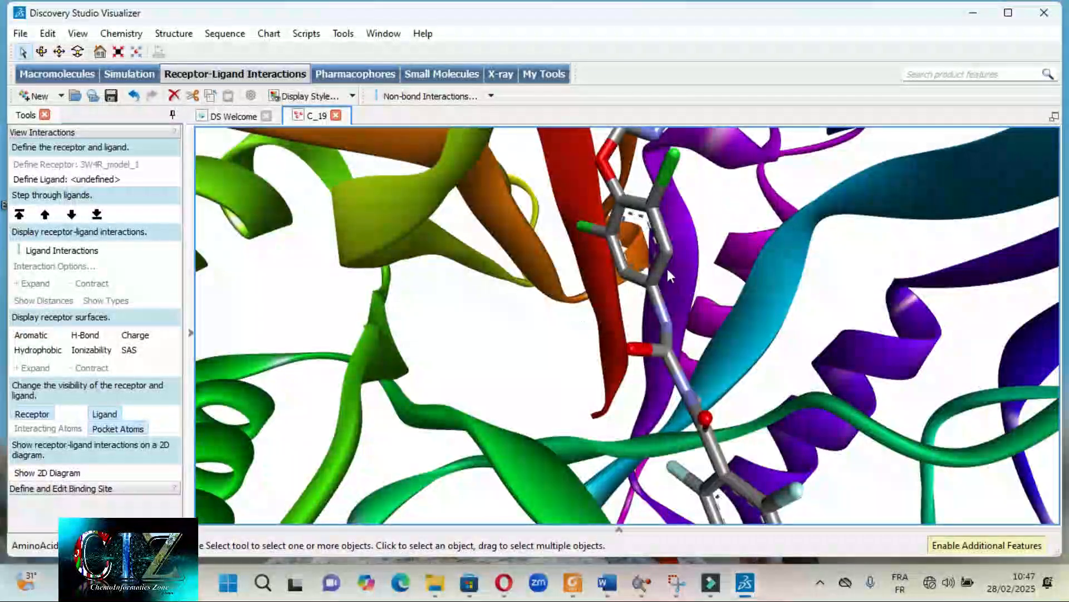
pyautogui.doubleClick(662, 260)
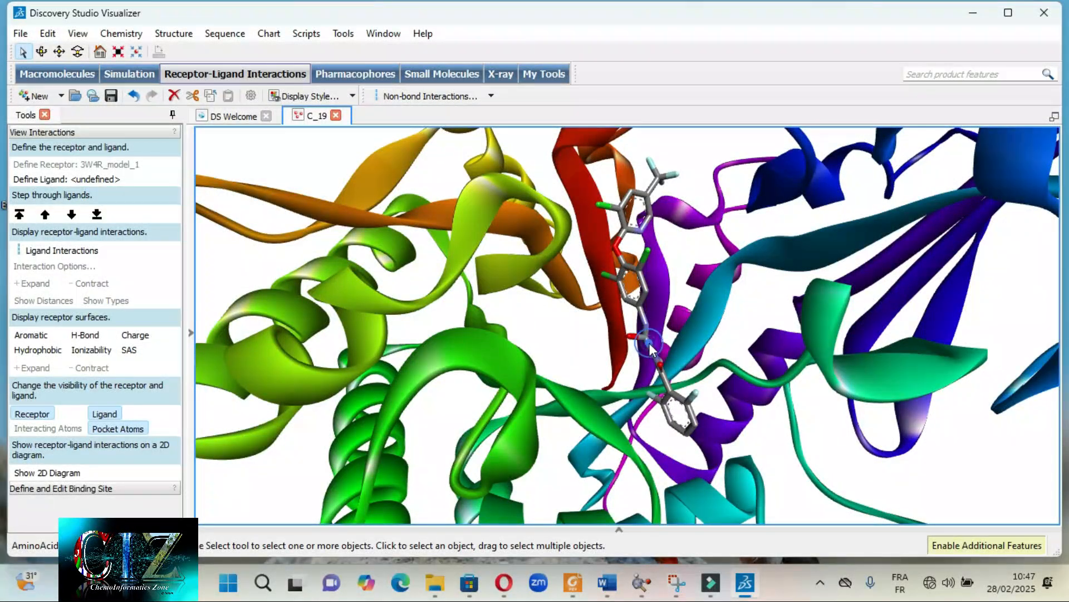
pyautogui.click(650, 343)
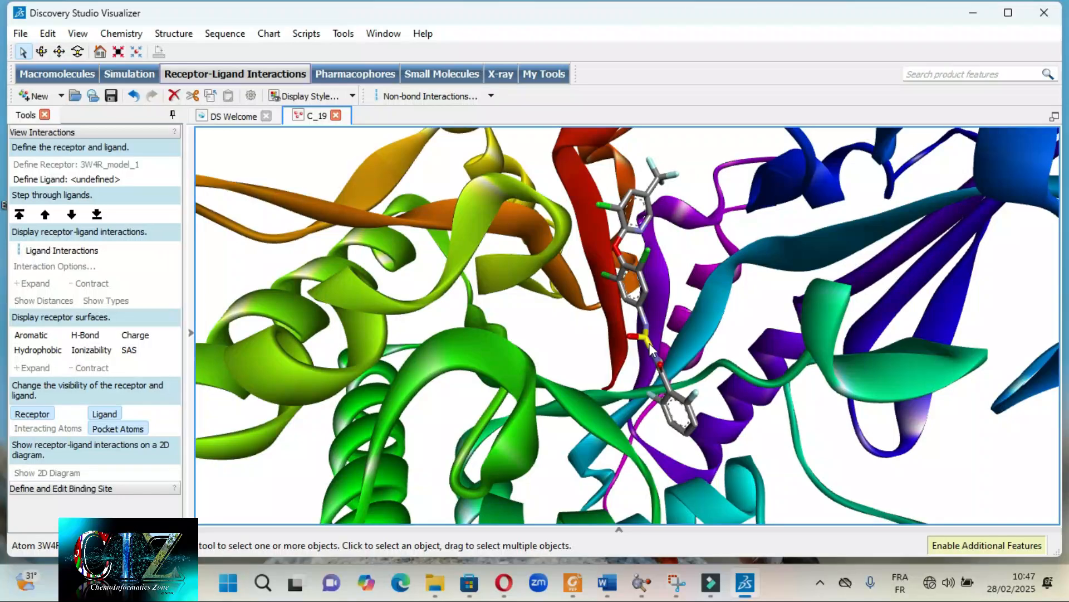
# - Select the entire ligand and set its atom display style to Ball and stick
pyautogui.doubleClick(680, 402)
pyautogui.rightClick(680, 402)
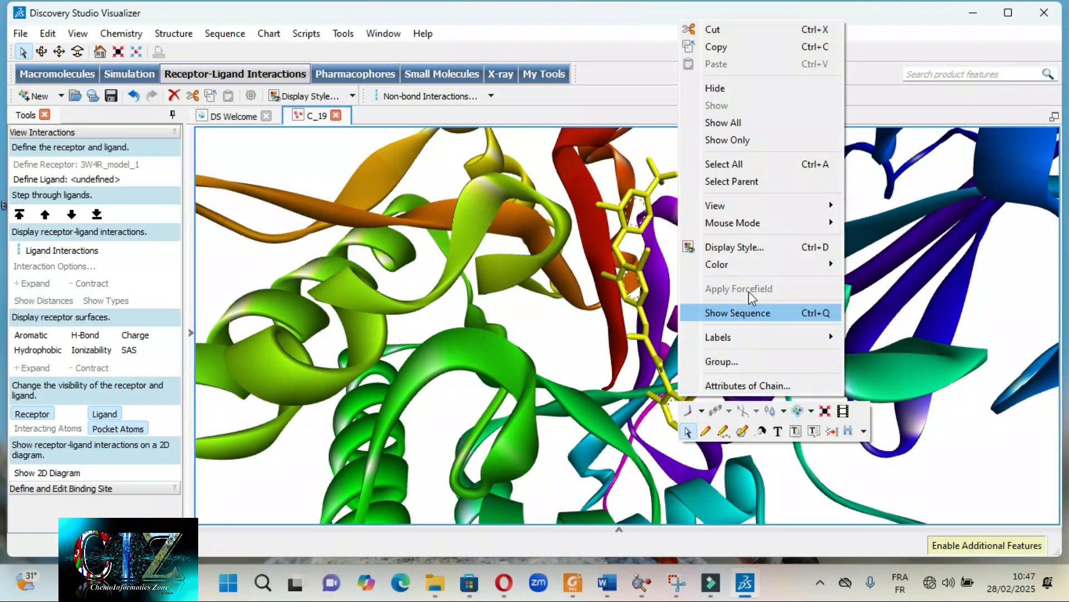
pyautogui.click(755, 243)
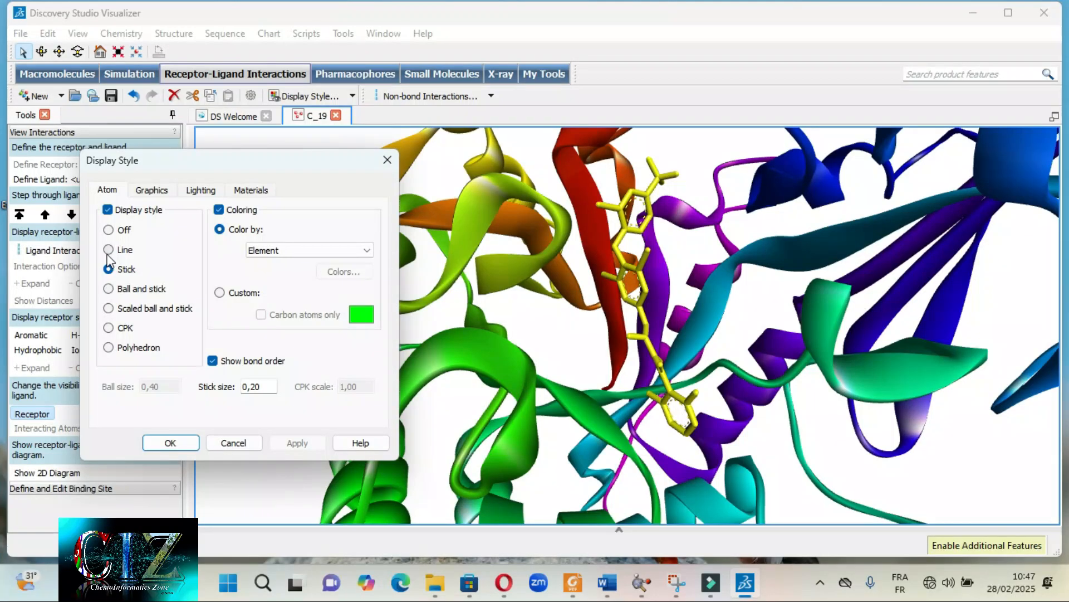
pyautogui.click(108, 290)
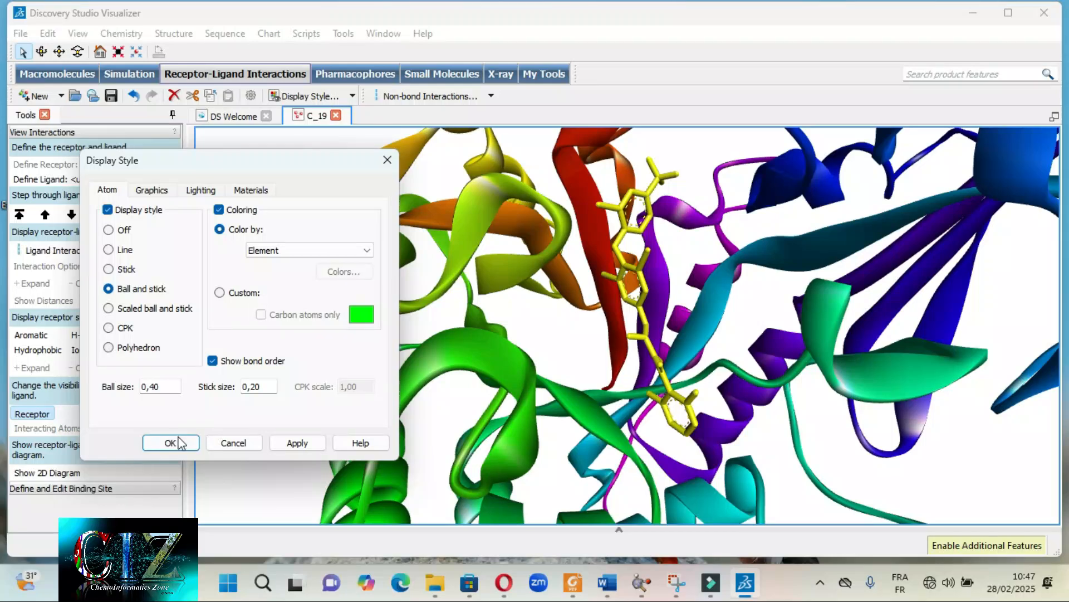
pyautogui.click(296, 443)
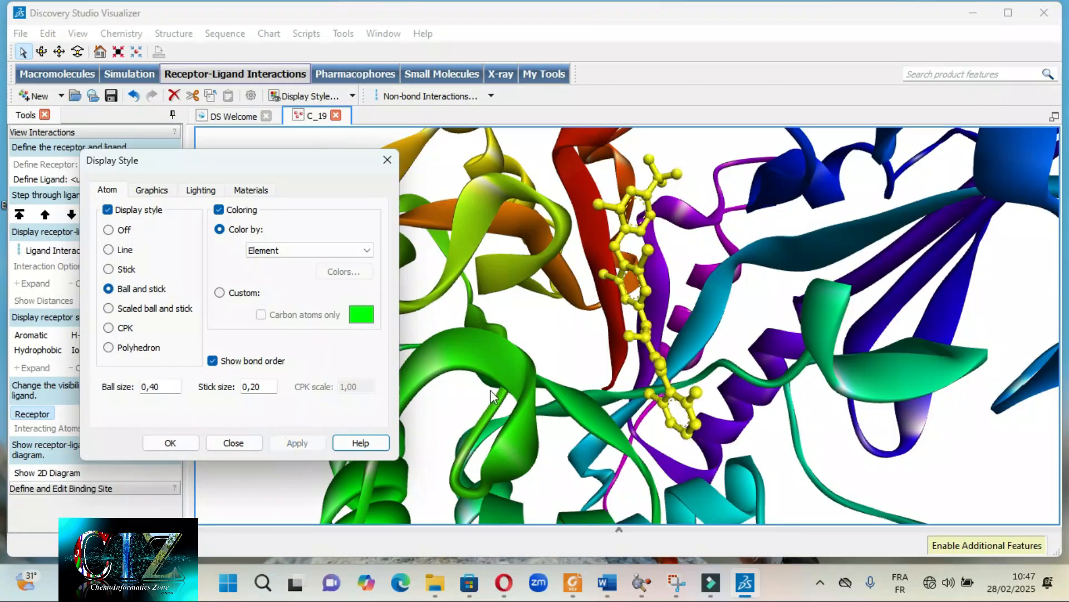
pyautogui.click(179, 447)
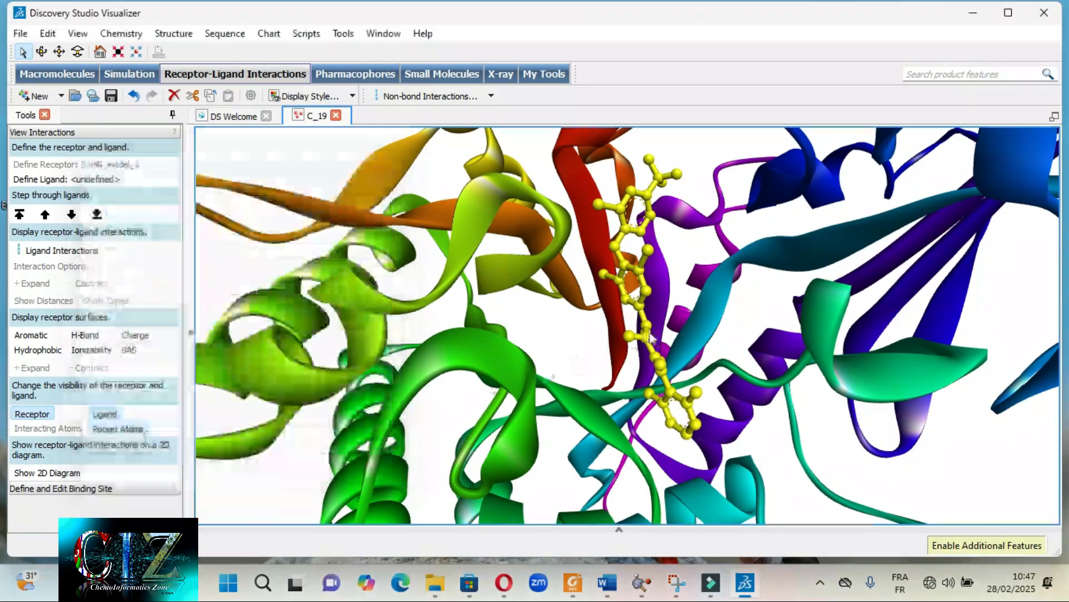
# - Inspect the ligand's atoms up close and set its display style to Scaled ball and stick
pyautogui.moveTo(686, 298)
pyautogui.mouseDown(button='right')
pyautogui.moveTo(629, 301)
pyautogui.moveTo(604, 322)
pyautogui.moveTo(601, 313)
pyautogui.moveTo(562, 326)
pyautogui.moveTo(591, 328)
pyautogui.moveTo(624, 306)
pyautogui.moveTo(778, 265)
pyautogui.moveTo(674, 295)
pyautogui.mouseUp(button='right')
pyautogui.scroll(3, 629, 301)
pyautogui.click(629, 300)
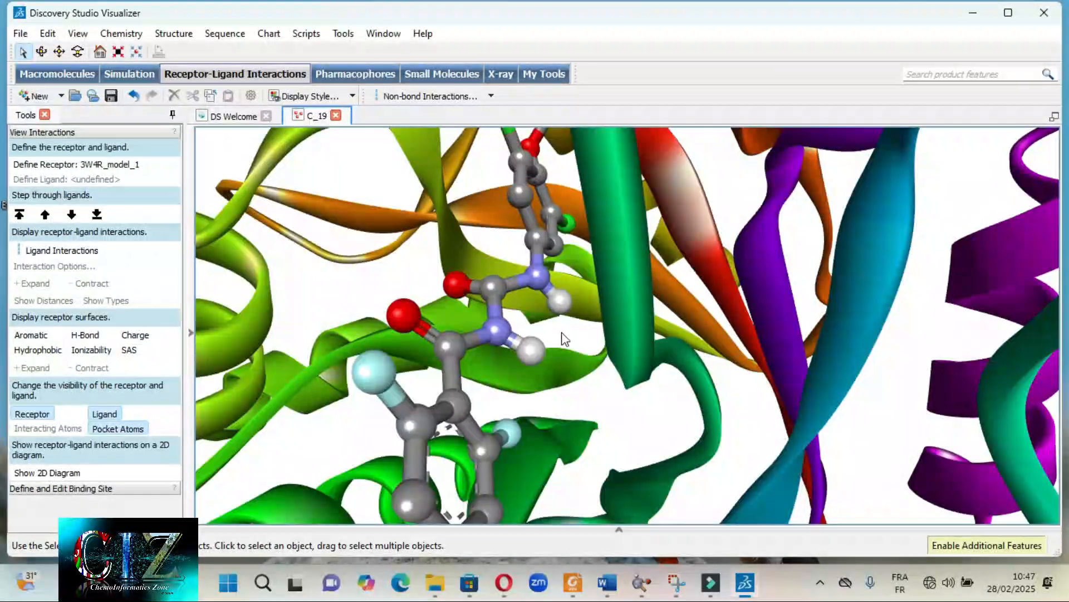
pyautogui.scroll(4, 455, 375)
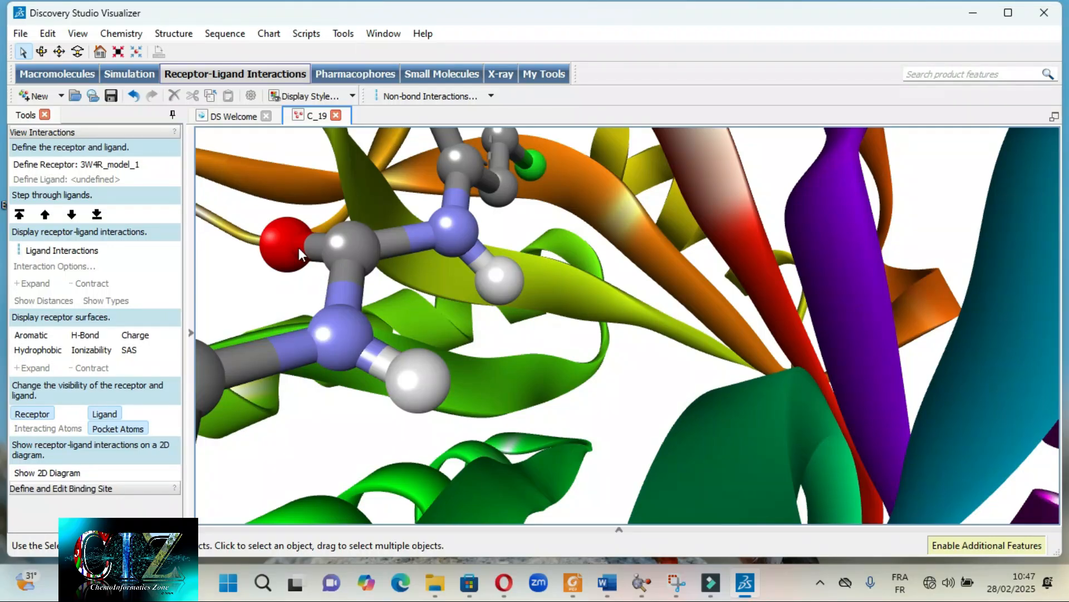
pyautogui.scroll(-5, 343, 248)
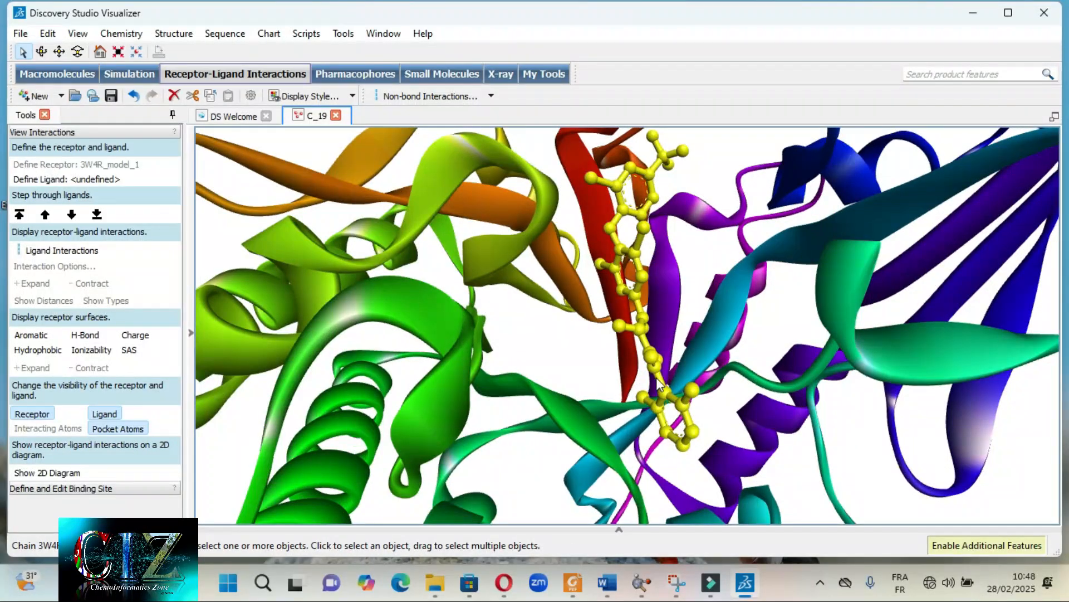
pyautogui.rightClick(659, 385)
pyautogui.click(691, 234)
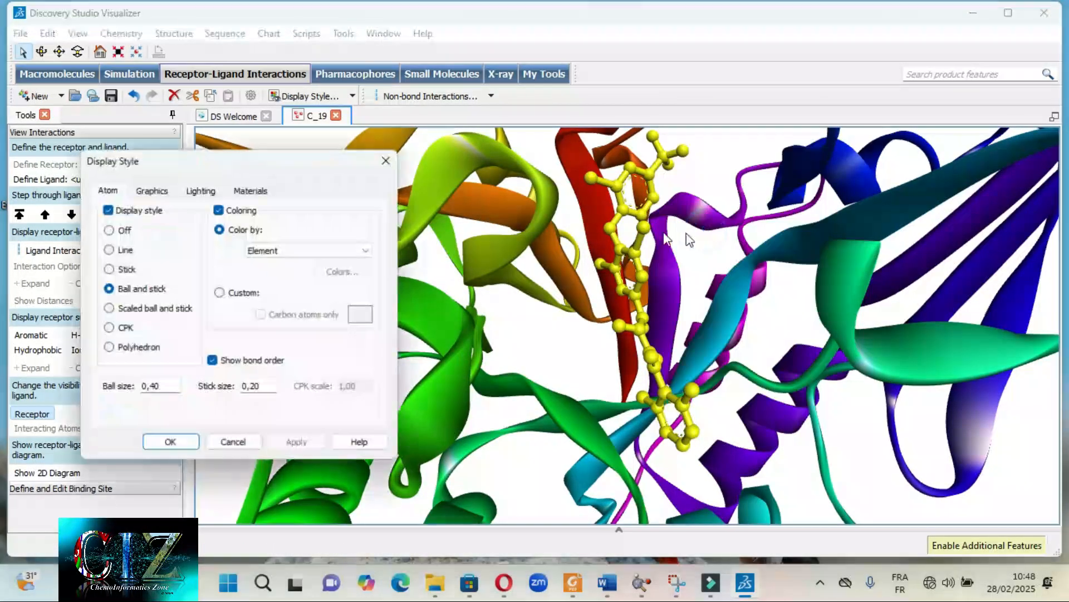
pyautogui.click(119, 310)
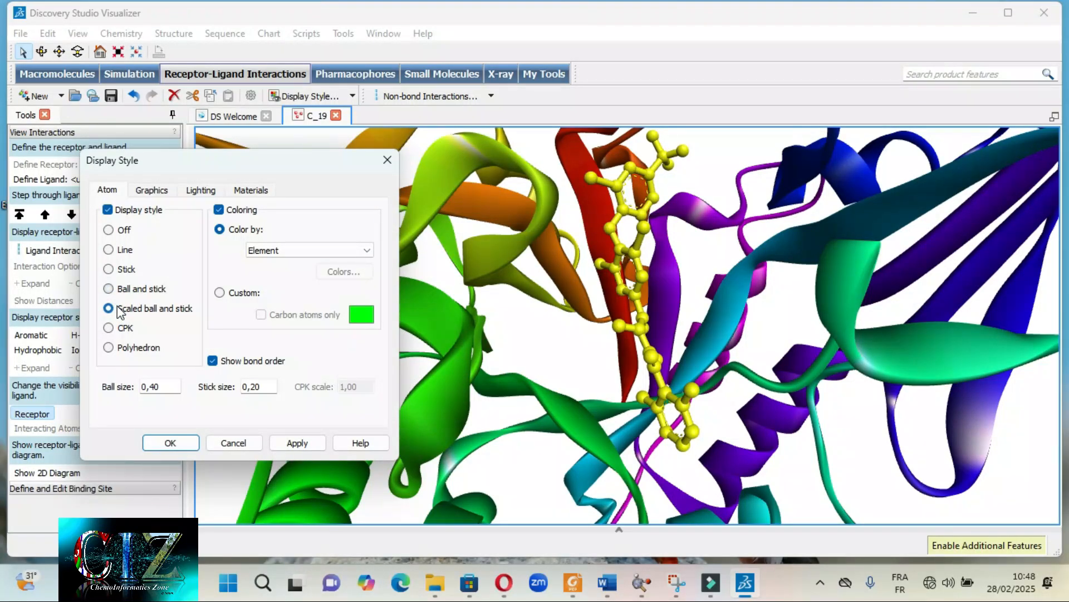
pyautogui.click(172, 443)
# - Examine the relative atom sizes and the bonds of the ligand from several angles and distances
pyautogui.moveTo(688, 330); pyautogui.dragTo(569, 333, button='right')
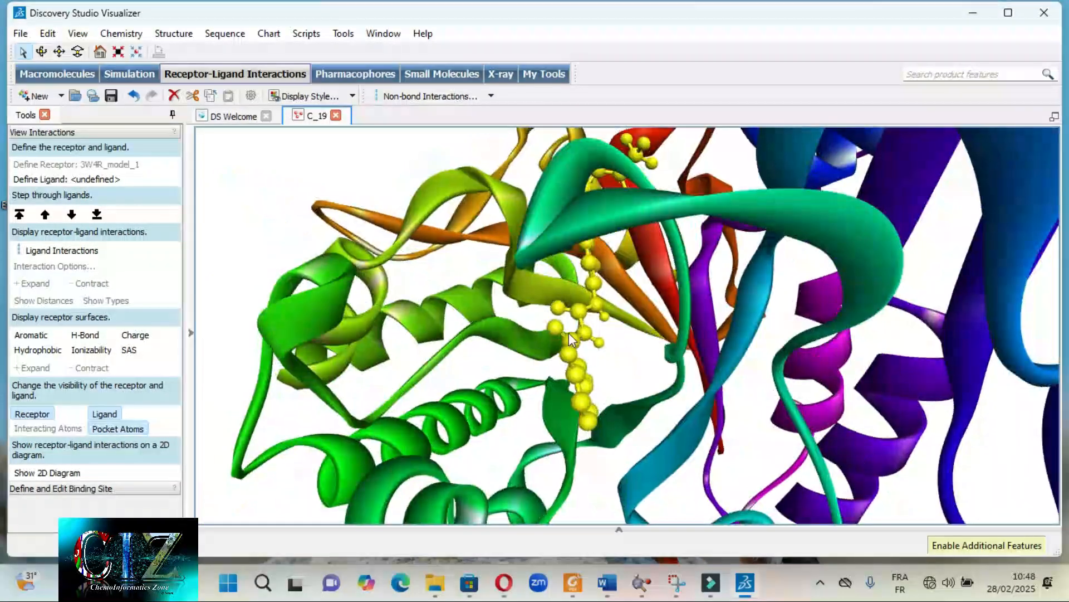
pyautogui.scroll(5, 585, 332)
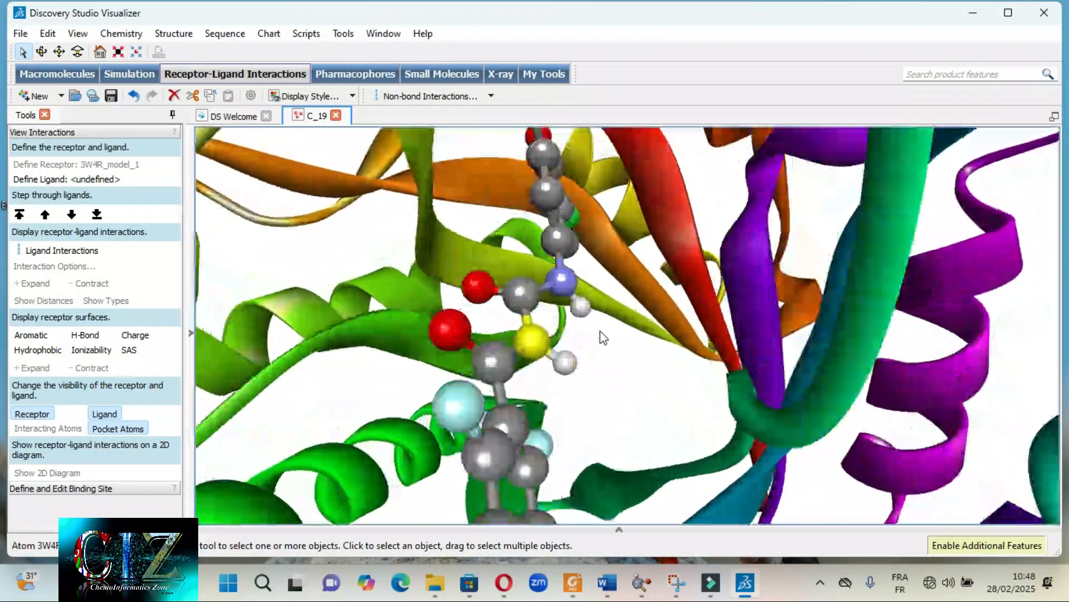
pyautogui.scroll(5, 519, 332)
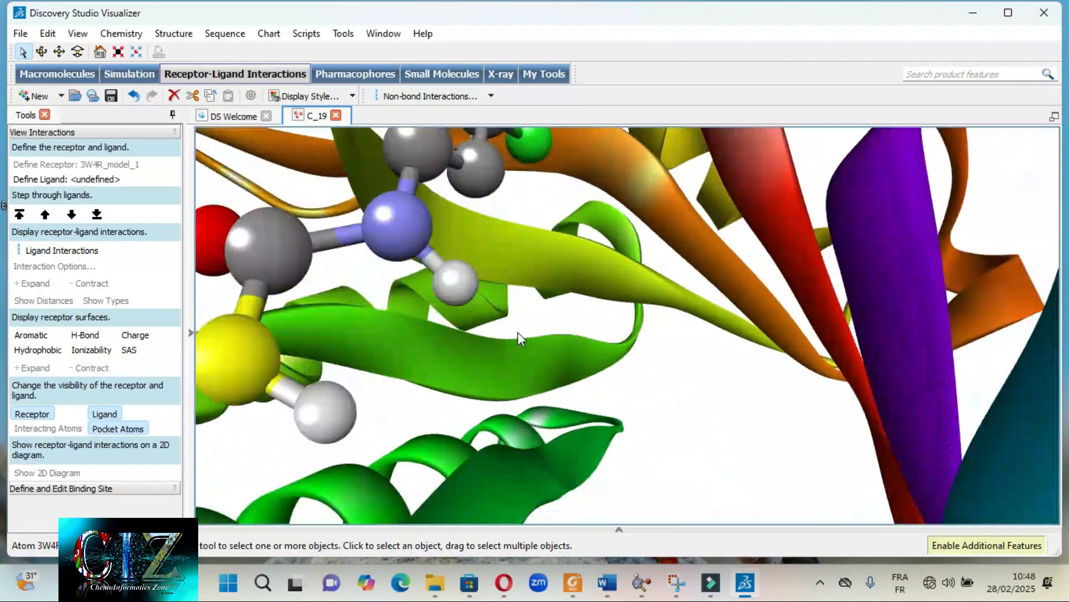
pyautogui.scroll(-5, 541, 362)
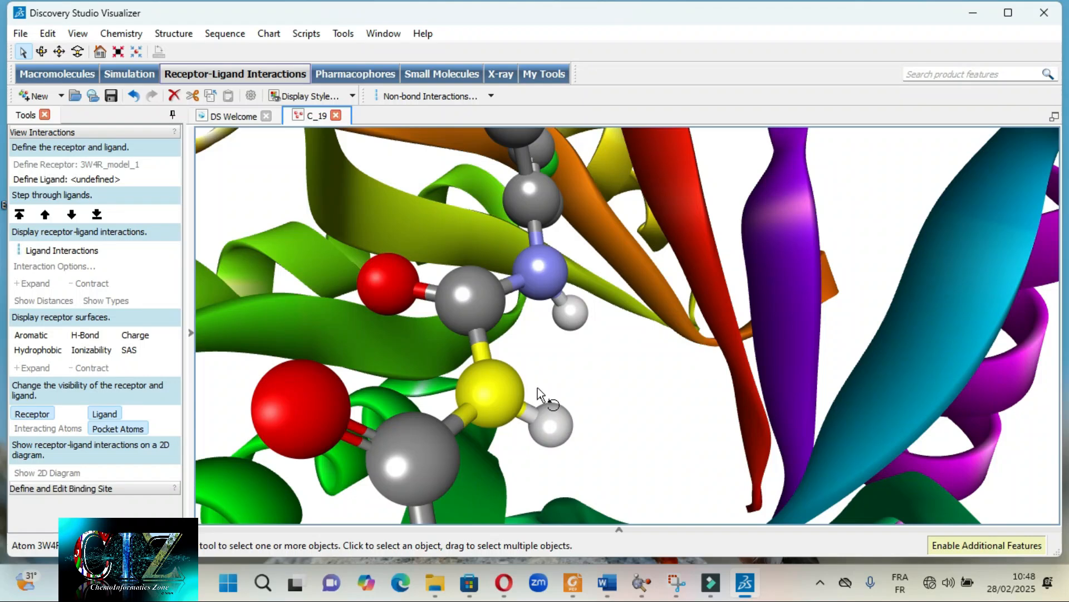
pyautogui.moveTo(537, 388); pyautogui.dragTo(530, 386, button='right')
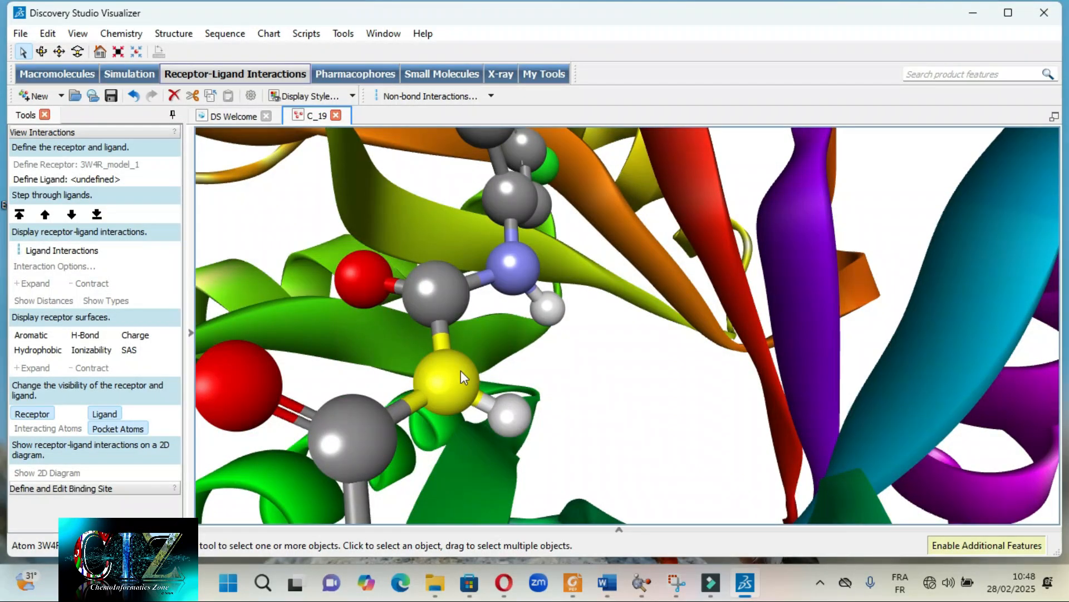
pyautogui.moveTo(450, 383); pyautogui.dragTo(515, 435, button='right')
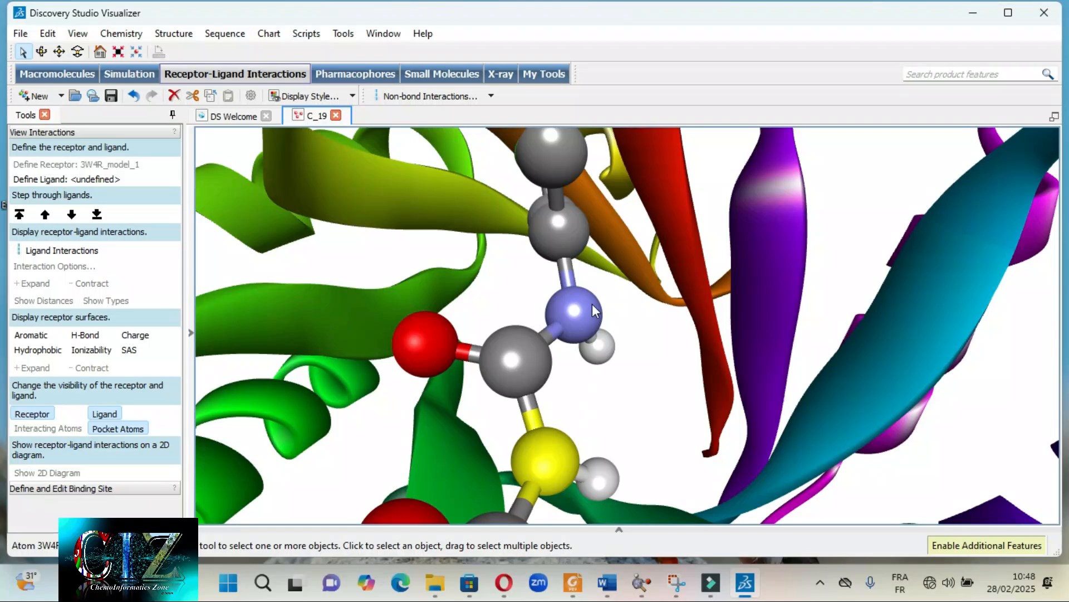
pyautogui.moveTo(593, 303); pyautogui.dragTo(567, 305, button='right')
pyautogui.scroll(-3, 503, 334)
pyautogui.moveTo(503, 334); pyautogui.dragTo(543, 337, button='right')
pyautogui.scroll(-3, 567, 319)
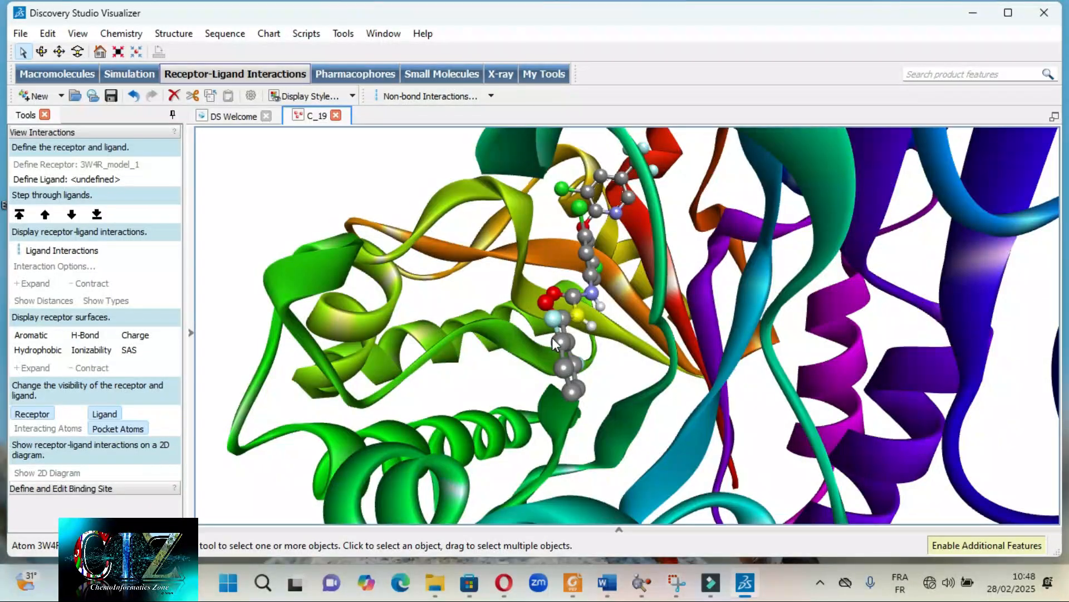
# - Select the entire ligand and set its atom display style to CPK
pyautogui.click(561, 344)
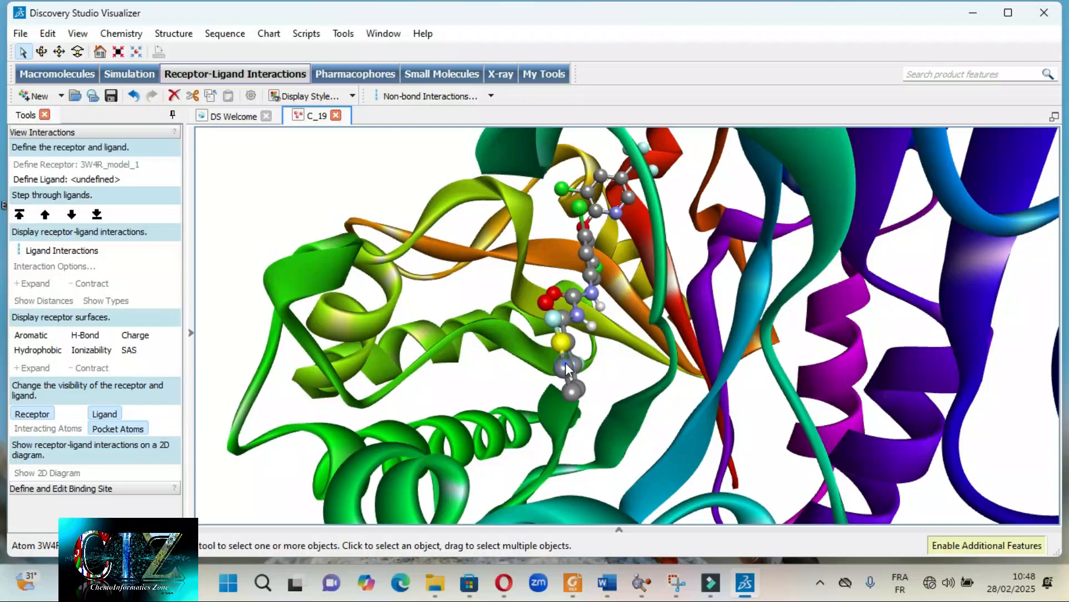
pyautogui.doubleClick(566, 362)
pyautogui.rightClick(566, 362)
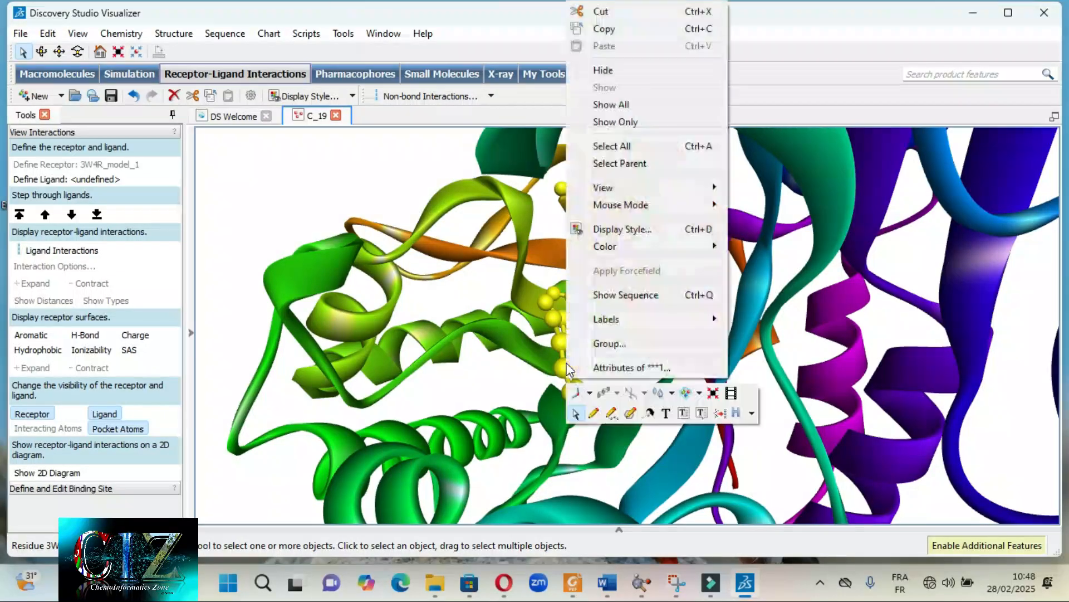
pyautogui.click(613, 229)
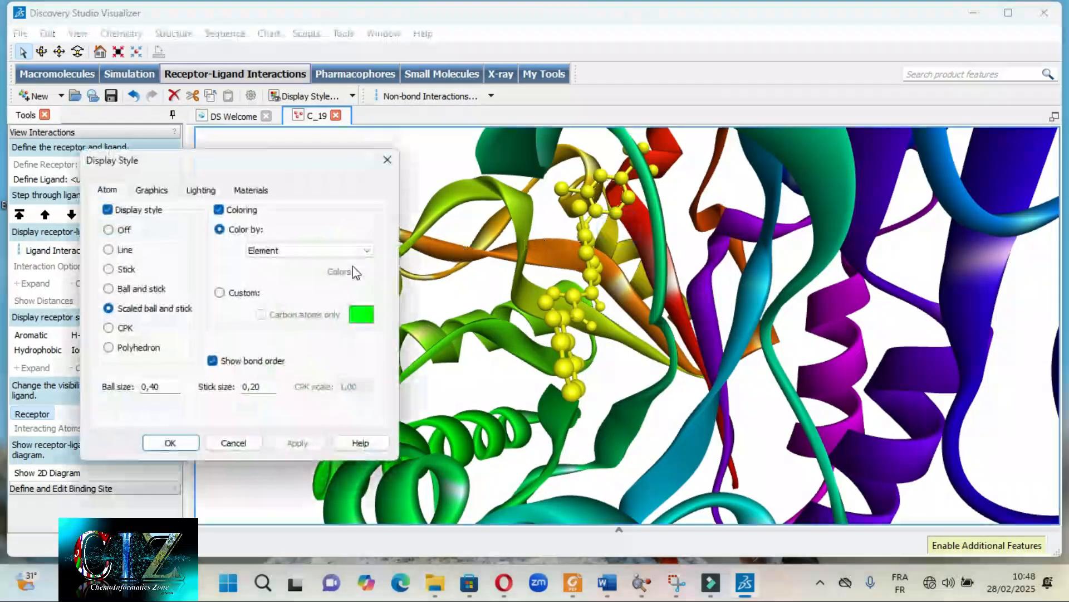
pyautogui.click(122, 329)
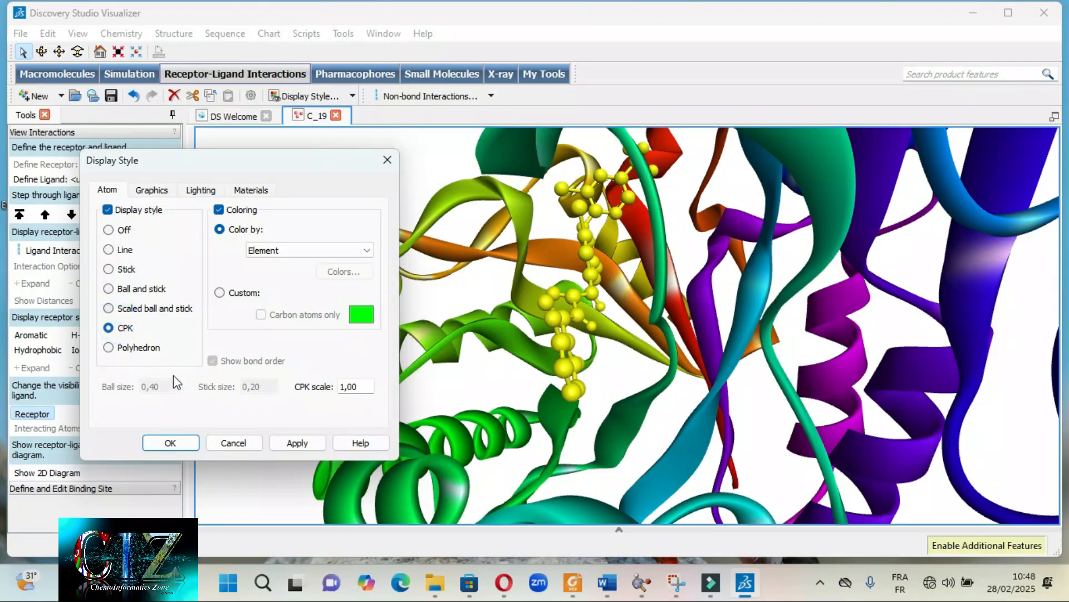
pyautogui.click(294, 444)
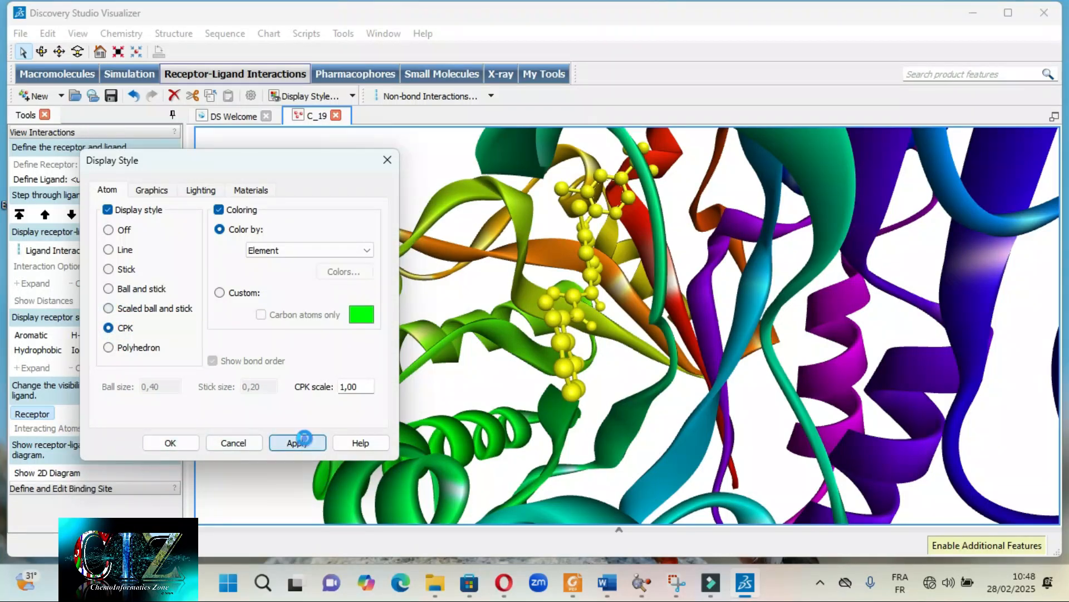
pyautogui.click(171, 442)
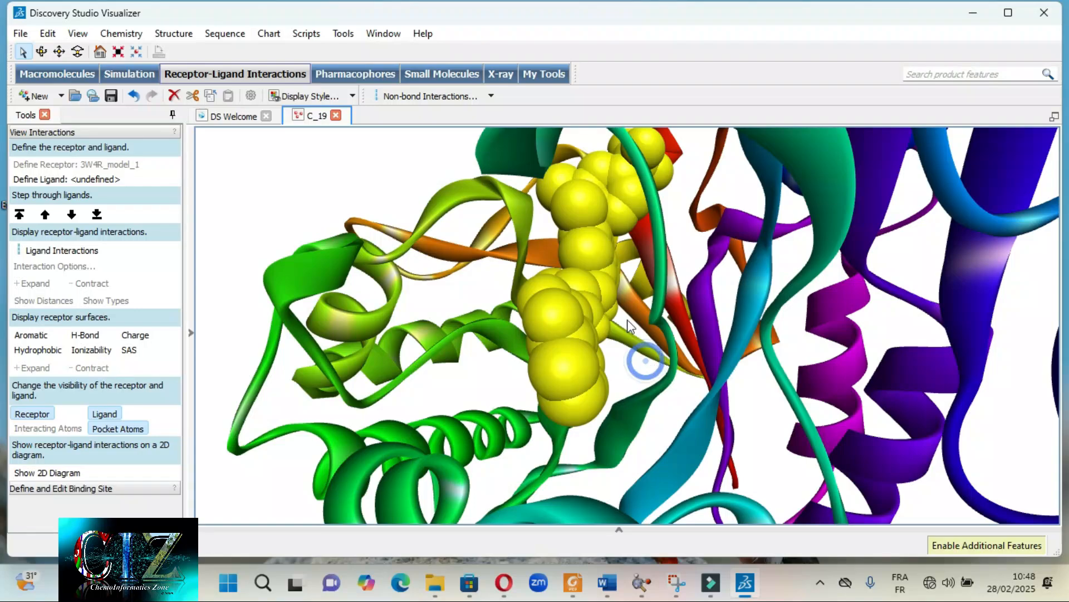
# - Examine the ligand's CPK spheres inside the binding pocket from several angles and distances
pyautogui.click(631, 256)
pyautogui.moveTo(631, 256); pyautogui.dragTo(652, 304, button='right')
pyautogui.scroll(-5, 604, 362)
pyautogui.scroll(5, 650, 317)
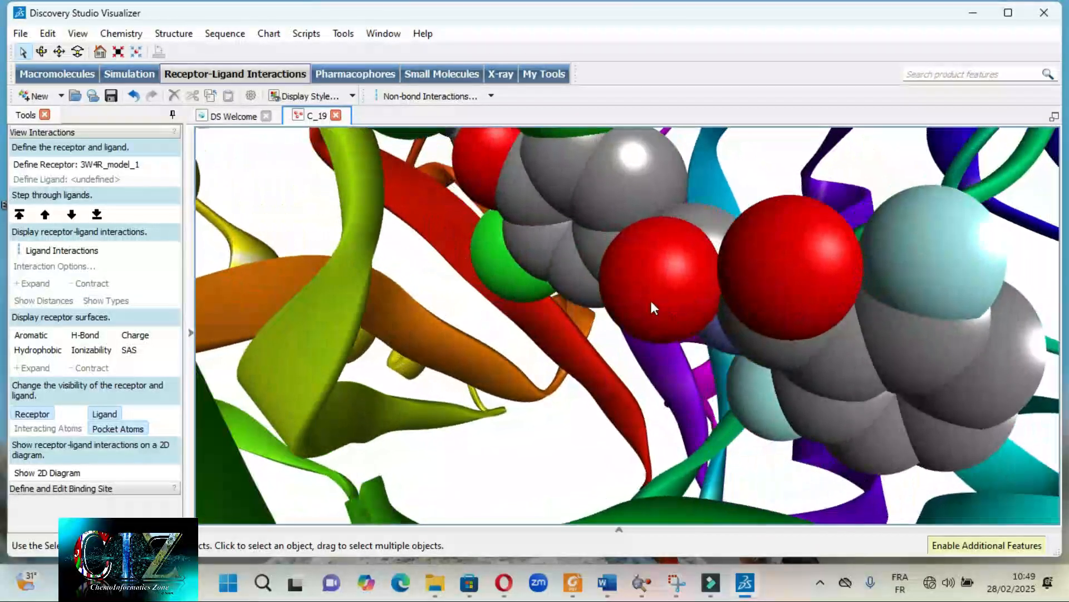
pyautogui.moveTo(593, 266); pyautogui.dragTo(576, 280, button='right')
pyautogui.moveTo(519, 334); pyautogui.dragTo(608, 312, button='right')
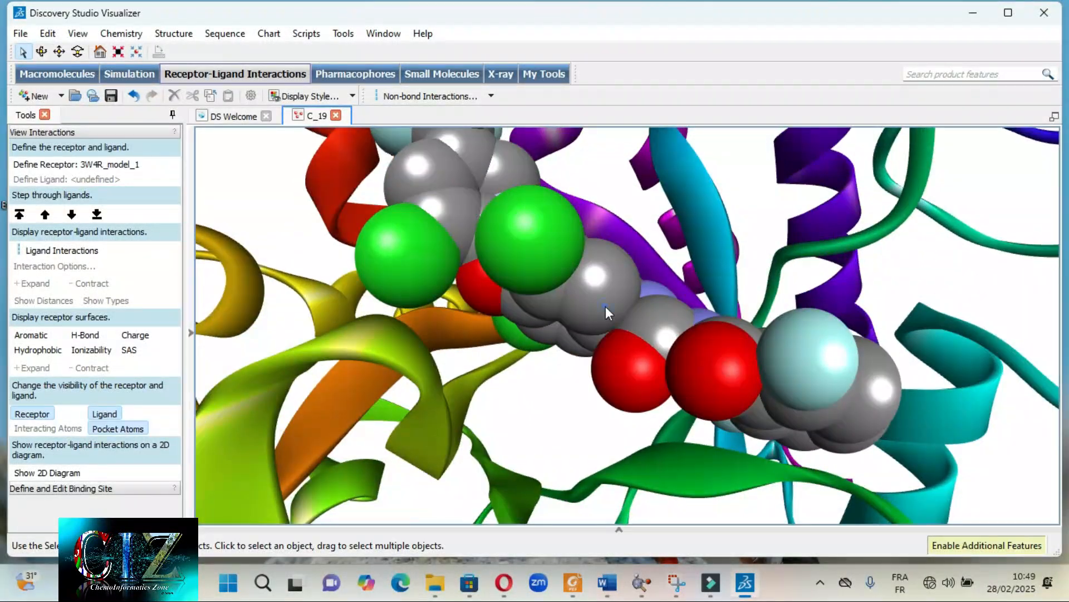
pyautogui.click(606, 306)
pyautogui.scroll(-4, 708, 363)
# - Select the whole ligand and apply the Scaled ball and stick display style to it
pyautogui.doubleClick(707, 363)
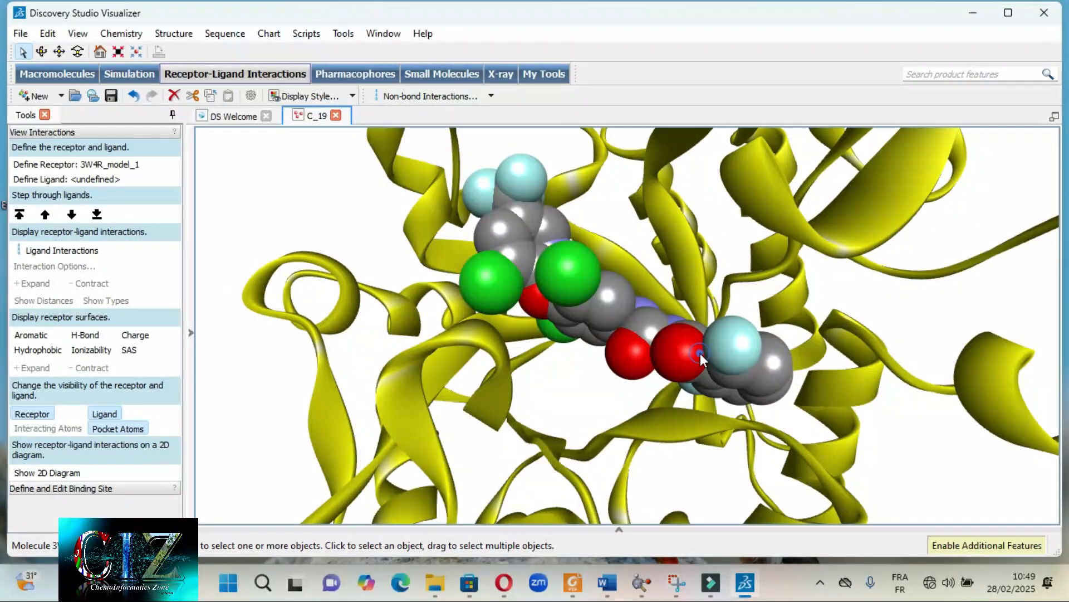
pyautogui.doubleClick(701, 353)
pyautogui.rightClick(614, 322)
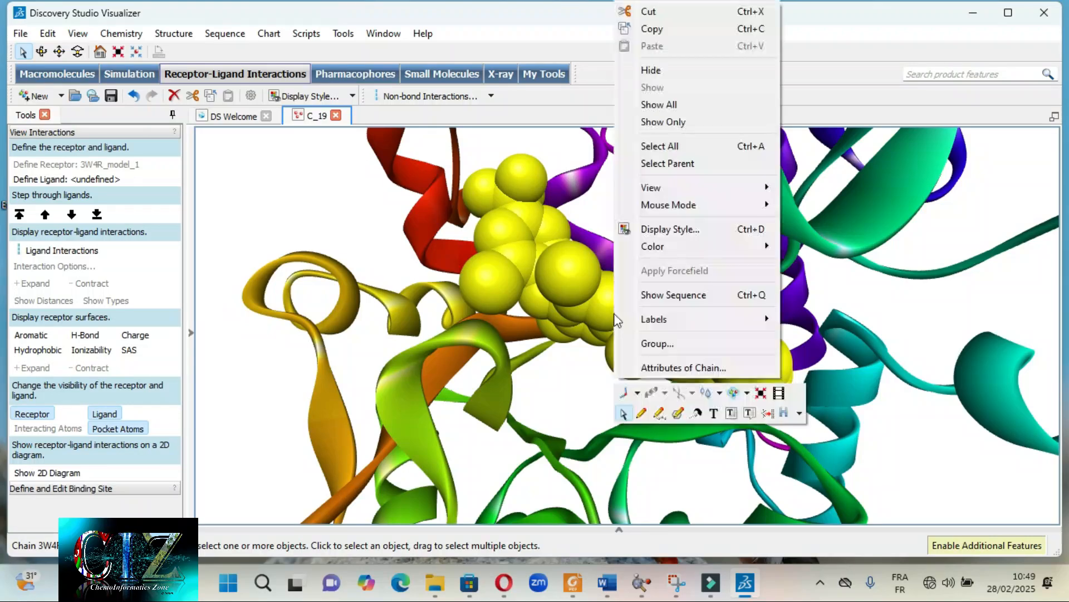
pyautogui.click(669, 229)
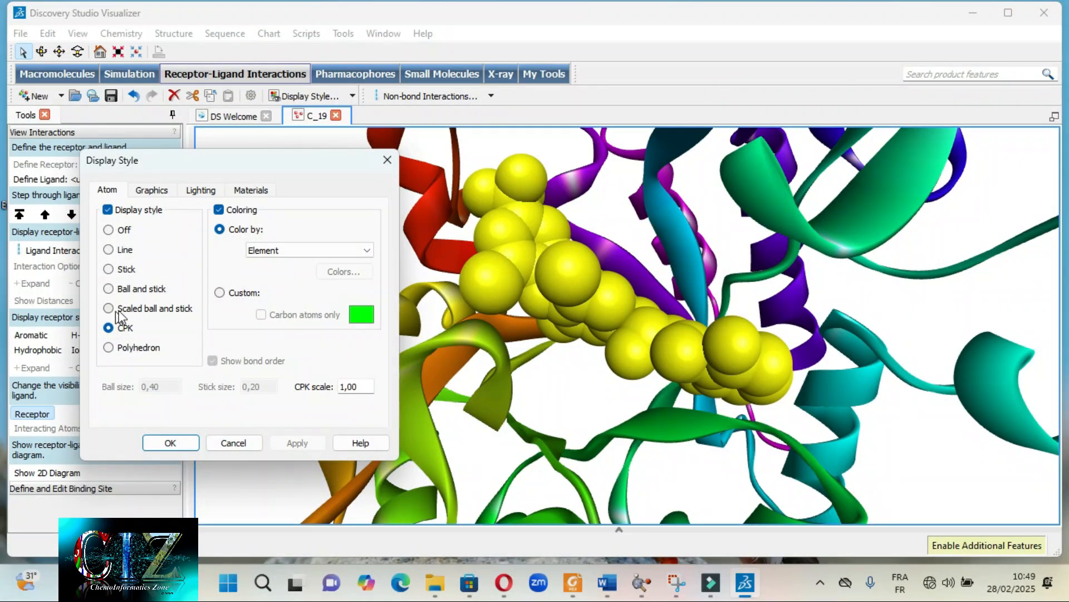
pyautogui.click(137, 313)
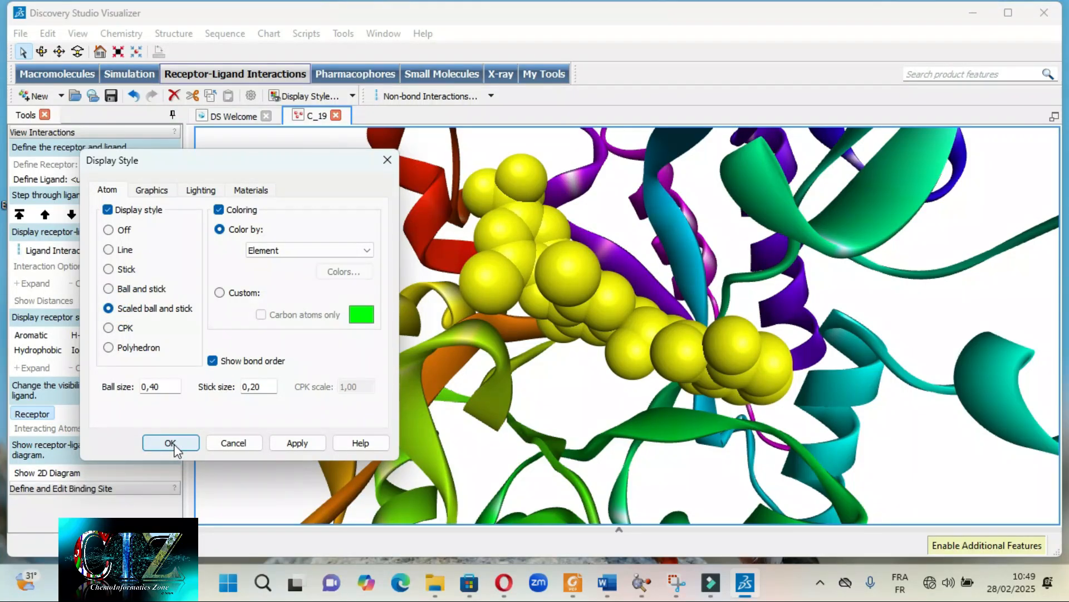
pyautogui.click(297, 443)
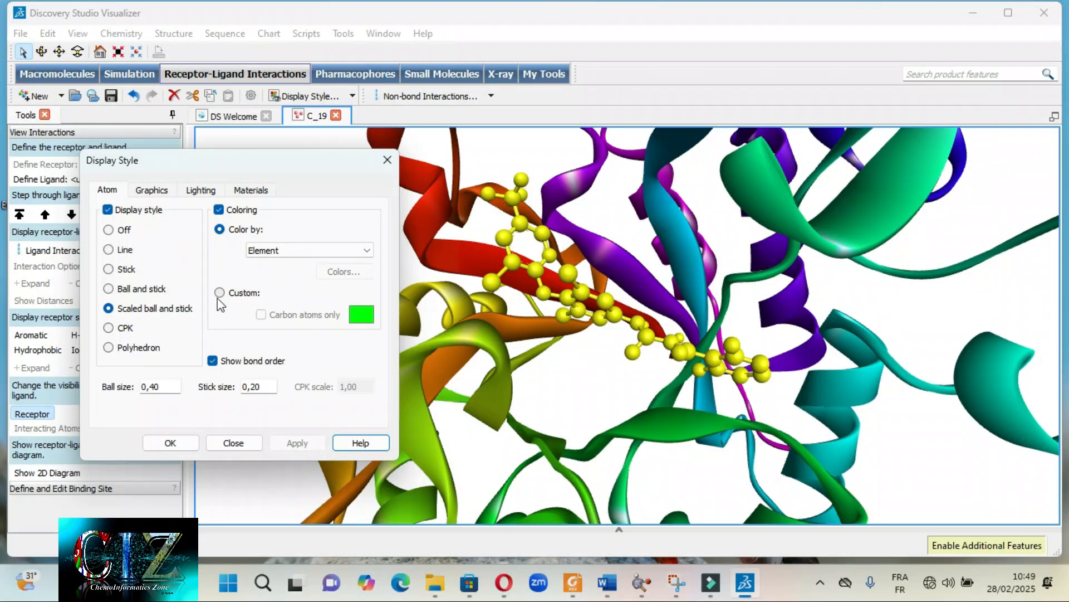
# - Apply the custom blue colour #00aaff to the ligand's carbon atoms only
pyautogui.click(266, 250)
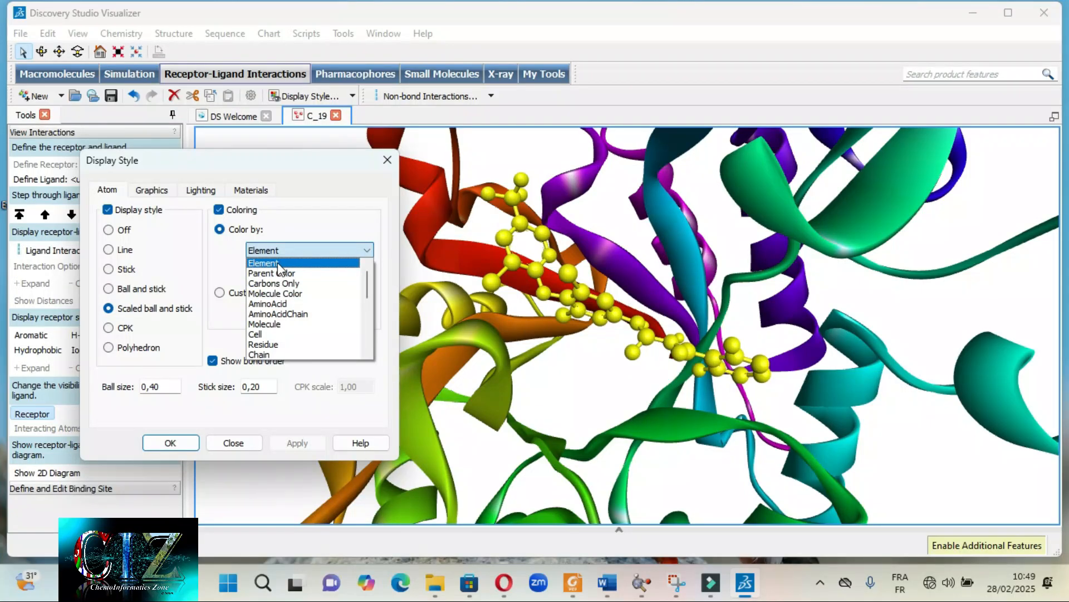
pyautogui.click(270, 262)
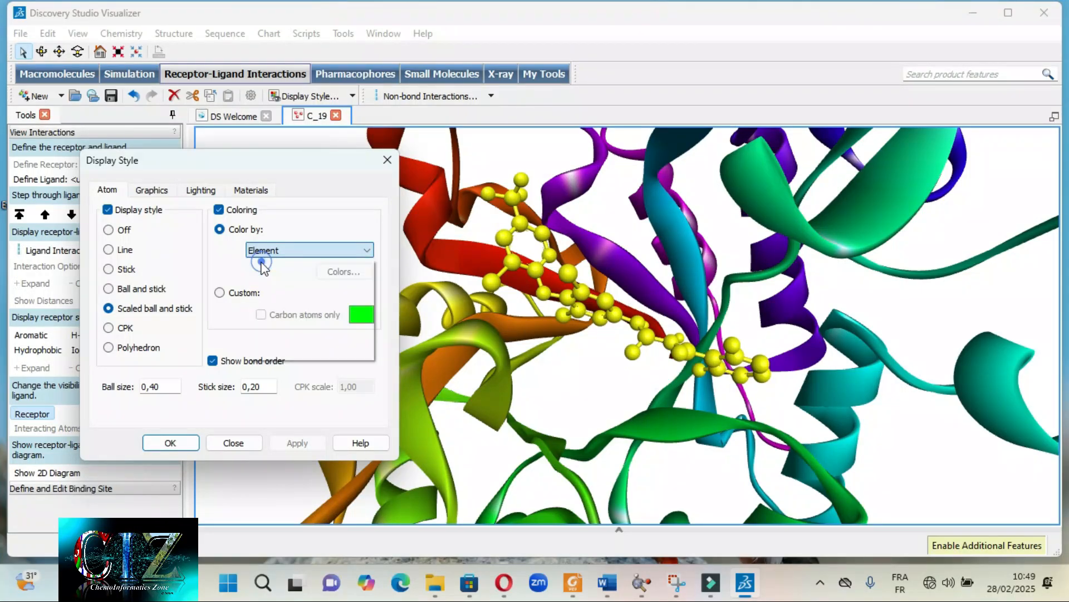
pyautogui.click(220, 293)
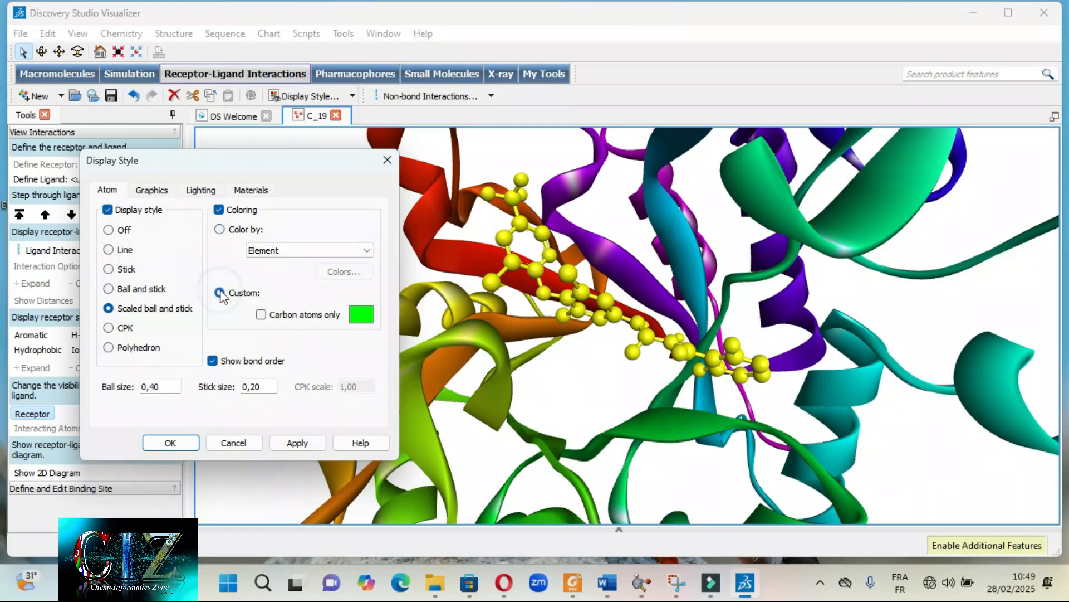
pyautogui.click(260, 314)
pyautogui.click(370, 314)
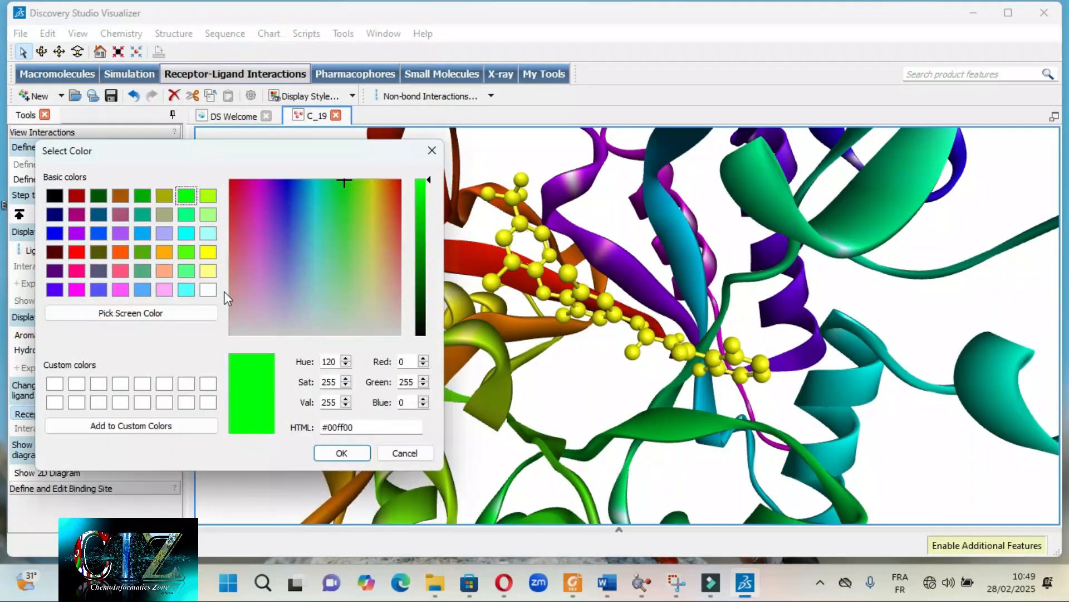
pyautogui.click(143, 237)
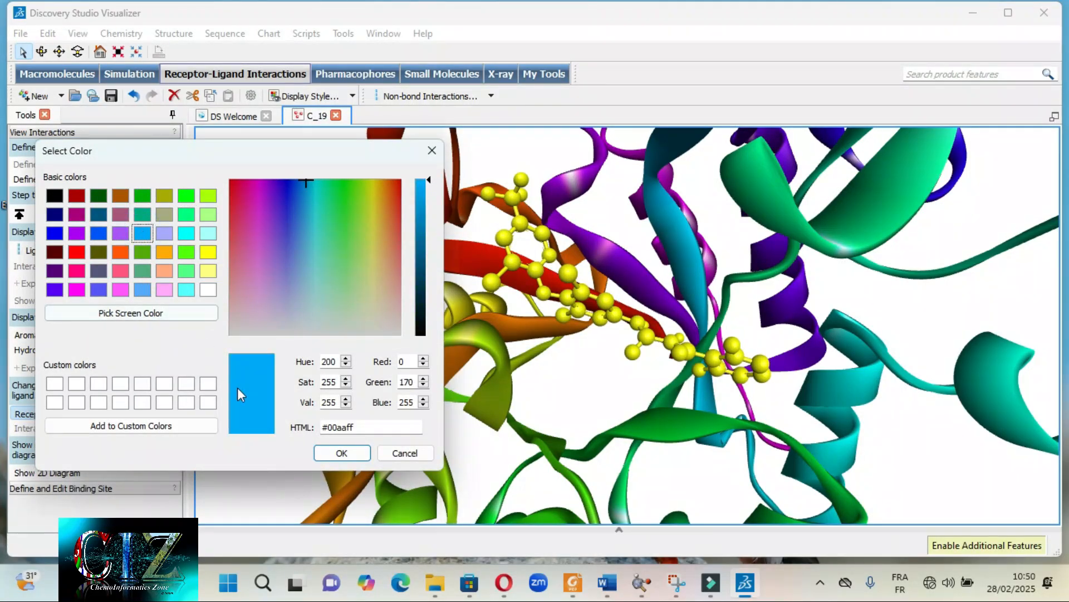
pyautogui.click(353, 453)
pyautogui.click(310, 445)
pyautogui.click(169, 443)
# - Deselect the ligand, inspect its recoloured carbon atoms up close, and bring the whole protein-ligand complex back into view
pyautogui.click(557, 400)
pyautogui.moveTo(594, 366)
pyautogui.mouseDown(button='right')
pyautogui.moveTo(561, 380)
pyautogui.moveTo(593, 365)
pyautogui.mouseUp(button='right')
pyautogui.scroll(10, 596, 363)
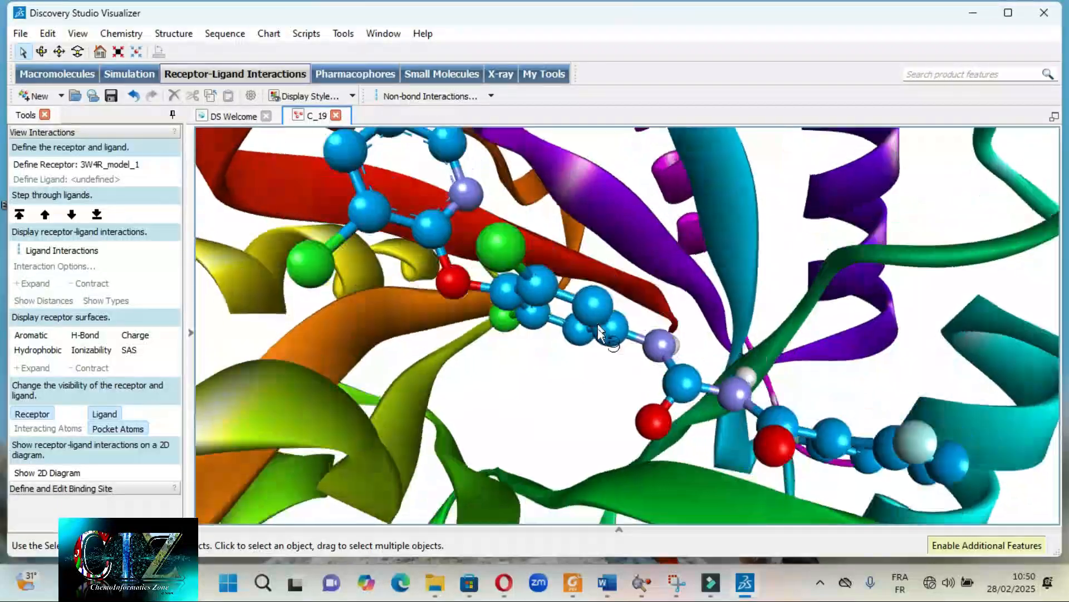
pyautogui.moveTo(569, 438); pyautogui.dragTo(529, 319, button='right')
pyautogui.scroll(-10, 554, 385)
pyautogui.scroll(-8, 597, 375)
pyautogui.scroll(8, 529, 319)
pyautogui.scroll(-3, 529, 319)
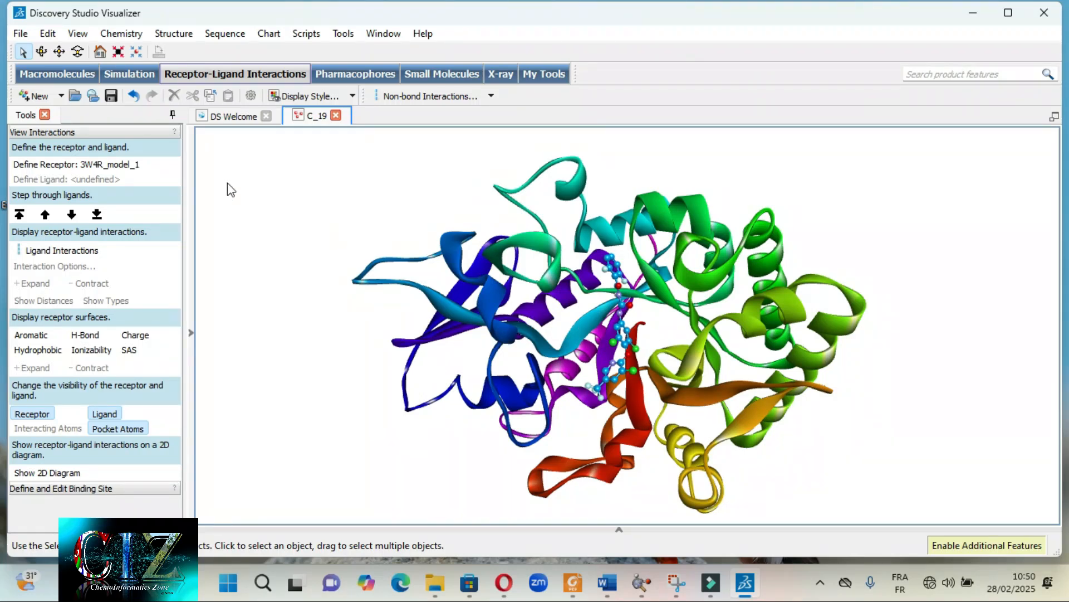
# - Save the 3D view in the EV folder under the name C_19 as the Image Files type
pyautogui.click(20, 34)
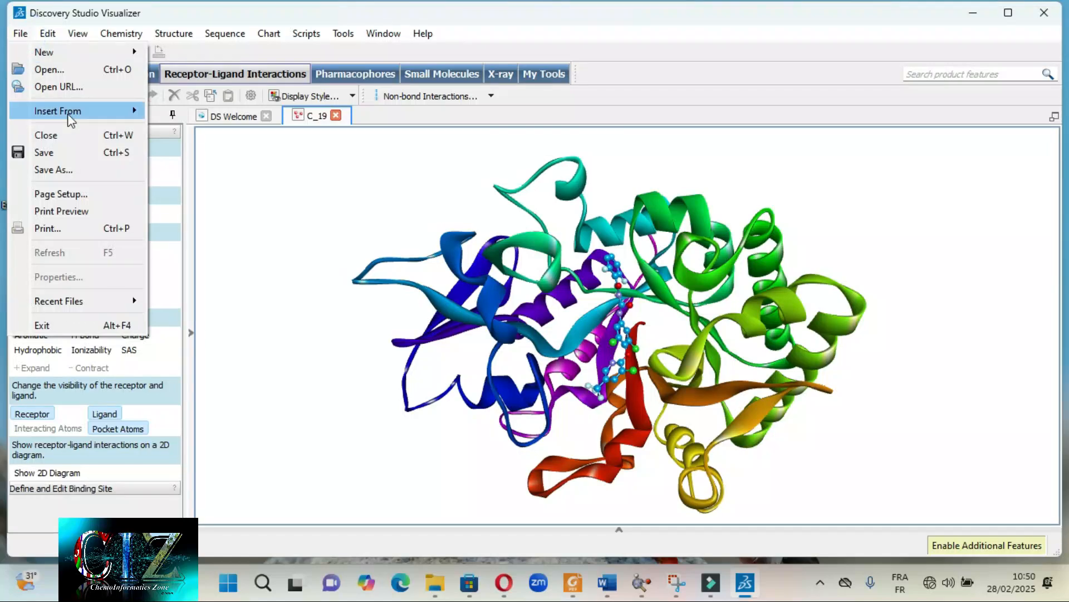
pyautogui.click(61, 168)
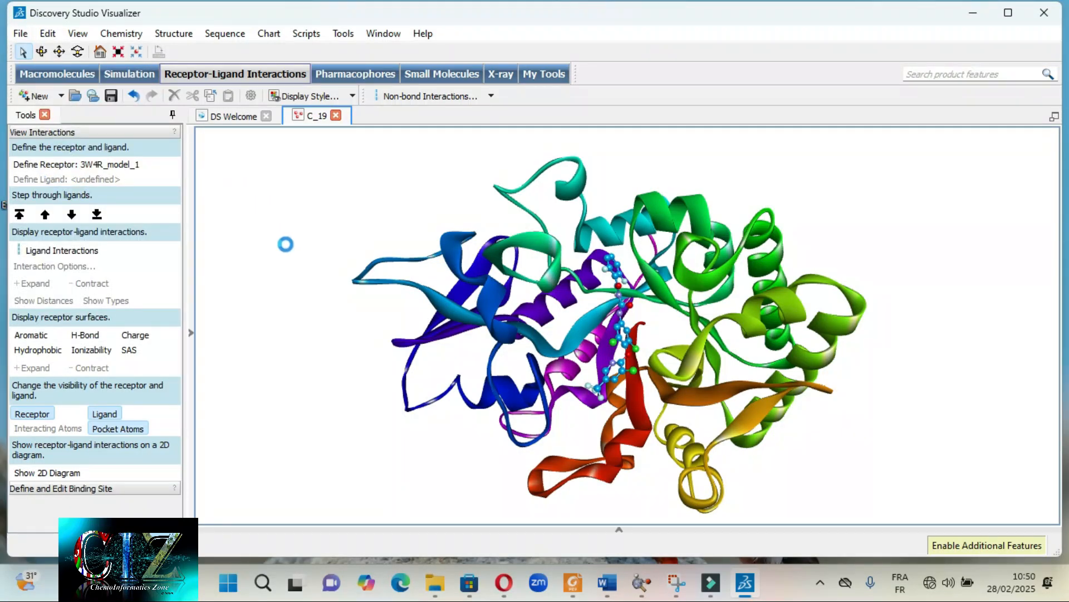
pyautogui.click(245, 341)
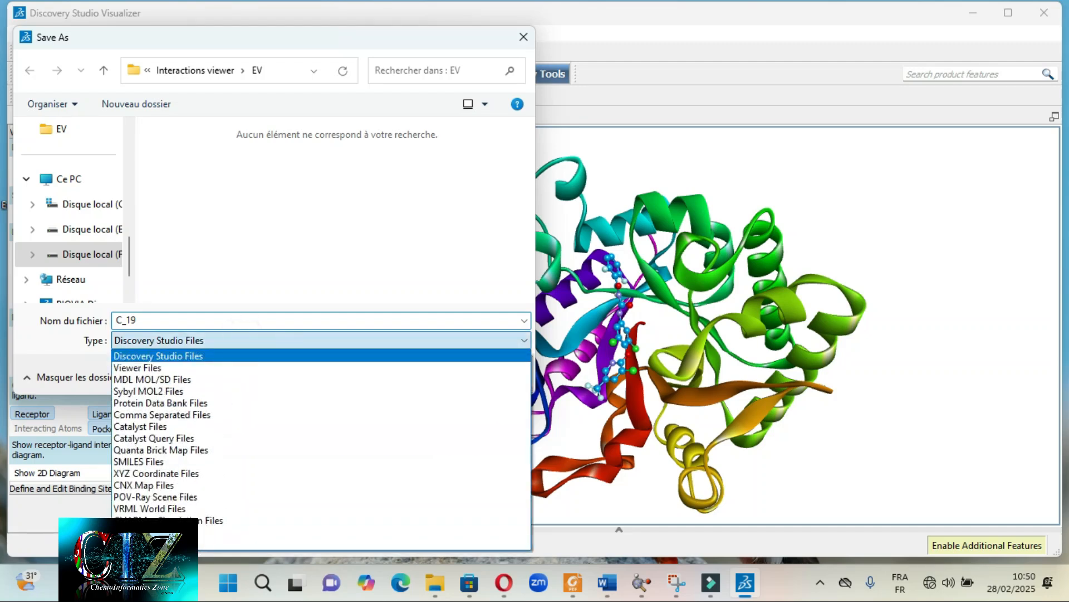
pyautogui.click(156, 532)
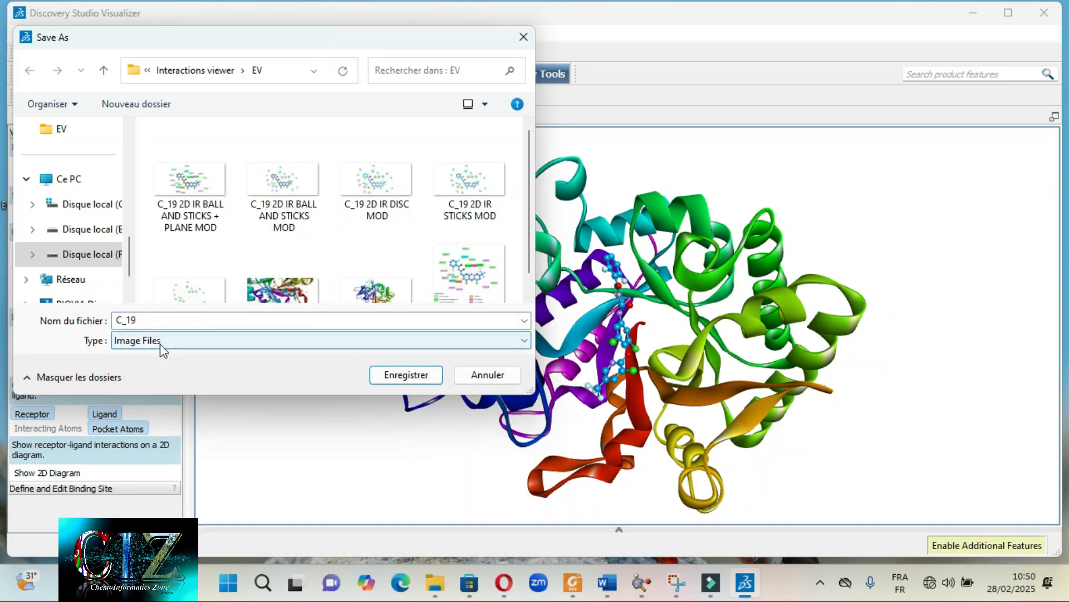
pyautogui.click(406, 379)
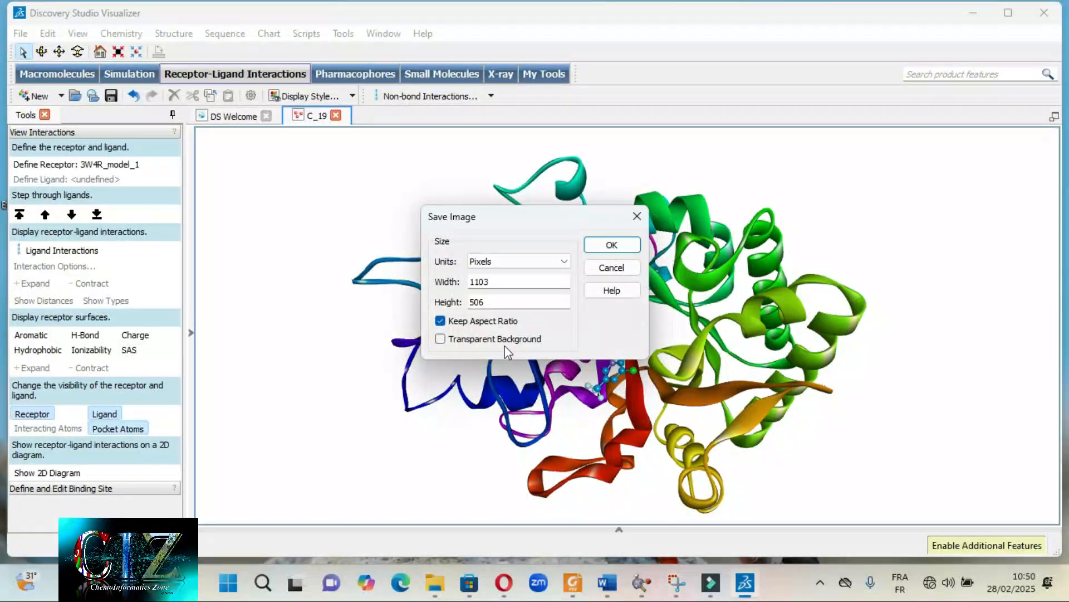
# - Export the image with a width of 50 inches, the aspect ratio kept and a transparent background
pyautogui.click(561, 263)
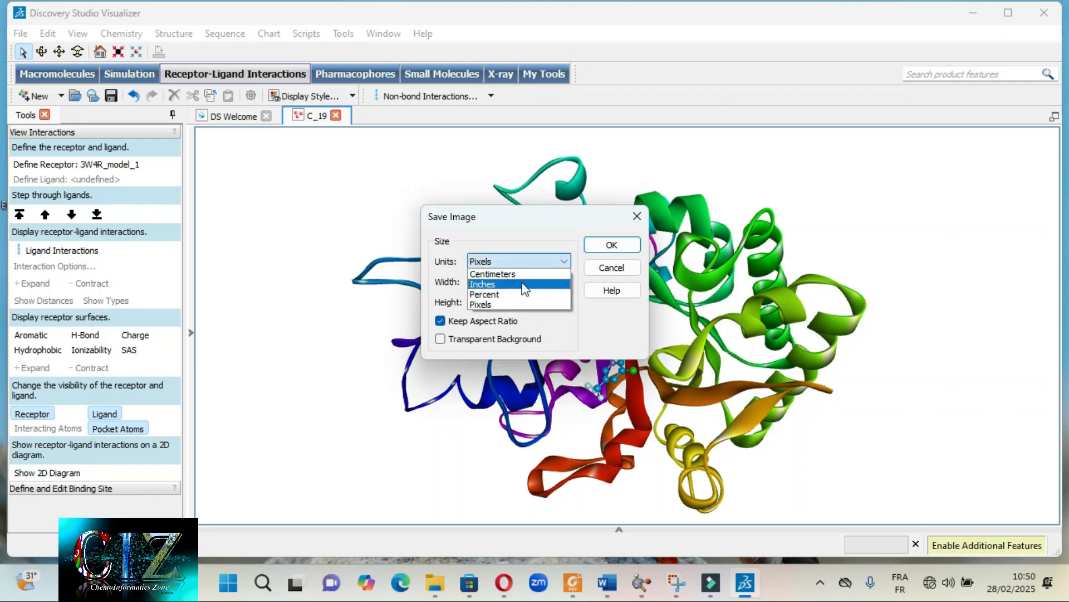
pyautogui.click(495, 285)
pyautogui.moveTo(499, 282); pyautogui.dragTo(473, 284)
pyautogui.write('50')
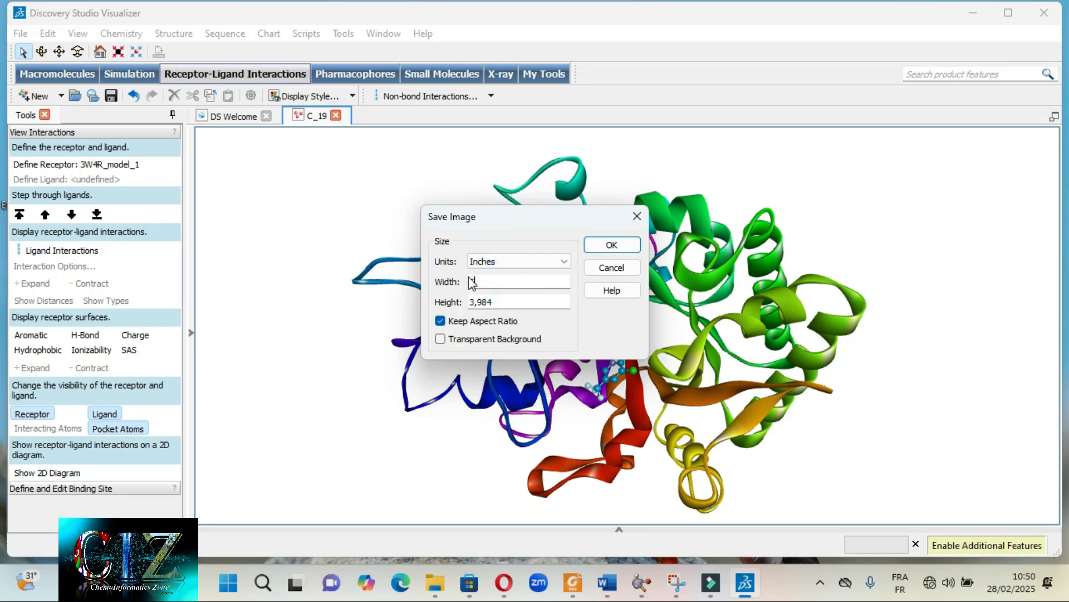
pyautogui.click(536, 283)
pyautogui.click(441, 339)
pyautogui.click(610, 248)
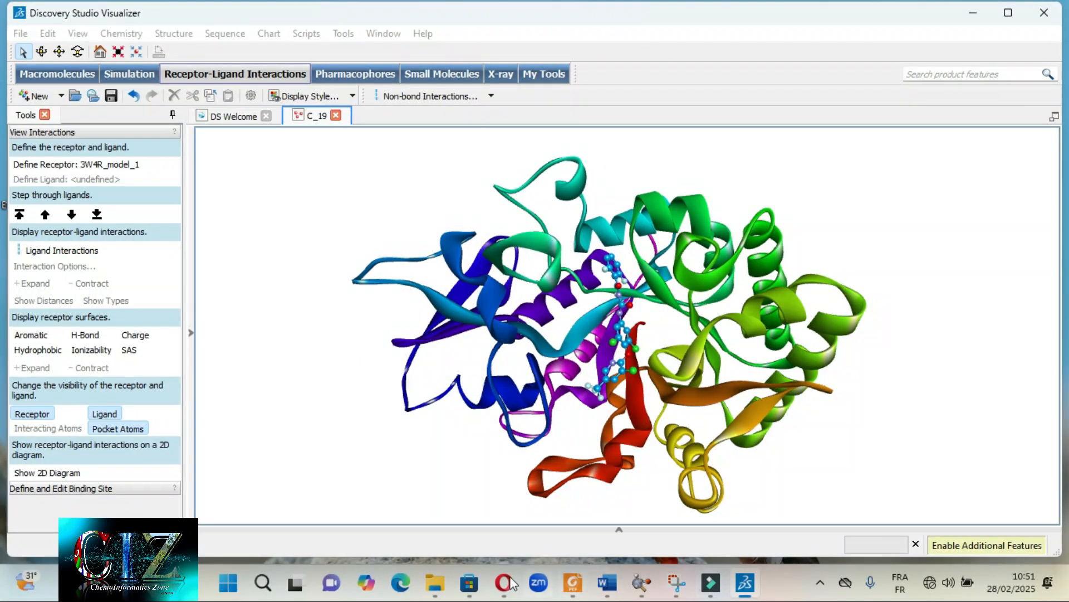
# - Switch to File Explorer and open the C_19 3D image from the EV folder in a maximized viewer
pyautogui.click(447, 589)
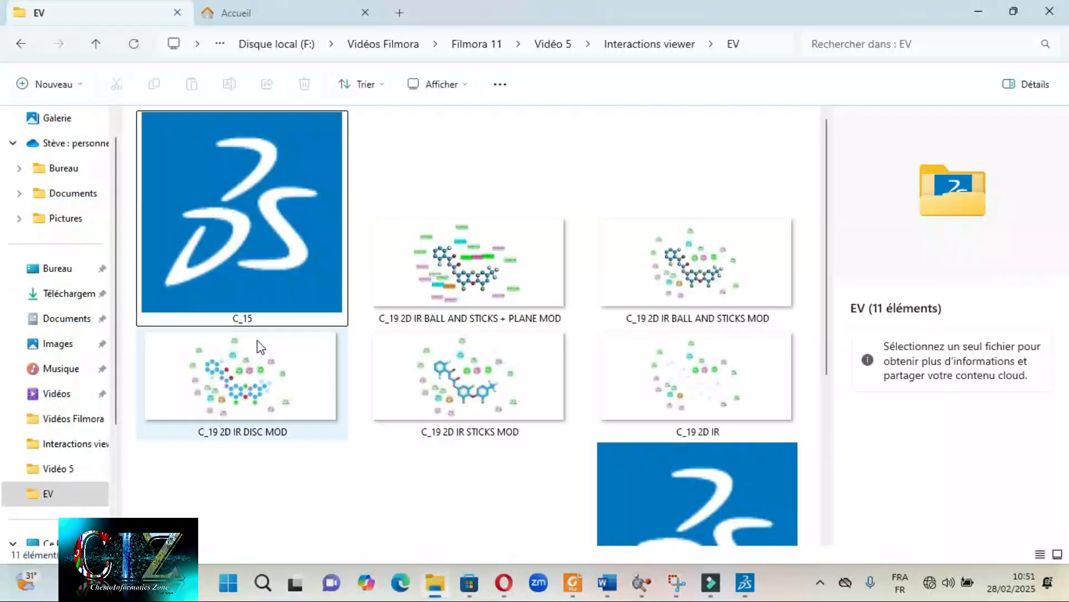
pyautogui.scroll(-5, 545, 335)
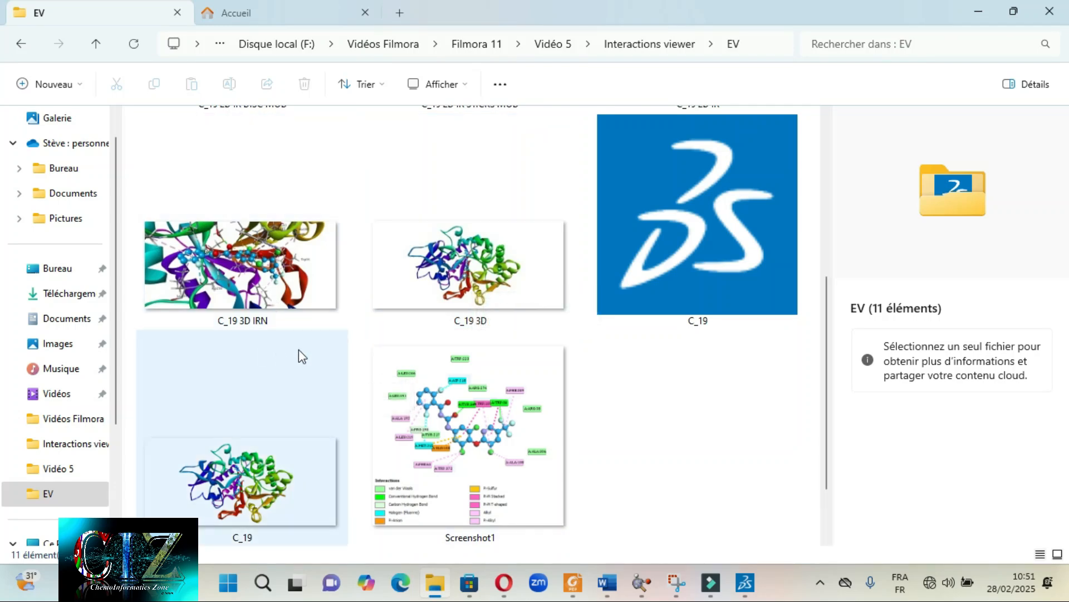
pyautogui.click(461, 289)
pyautogui.doubleClick(461, 290)
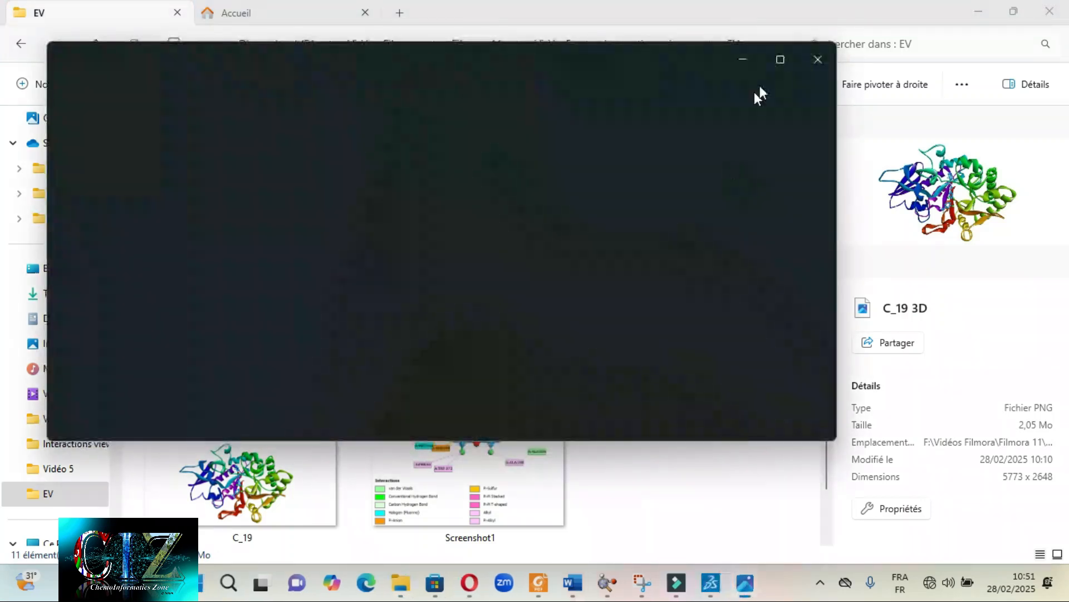
pyautogui.click(774, 61)
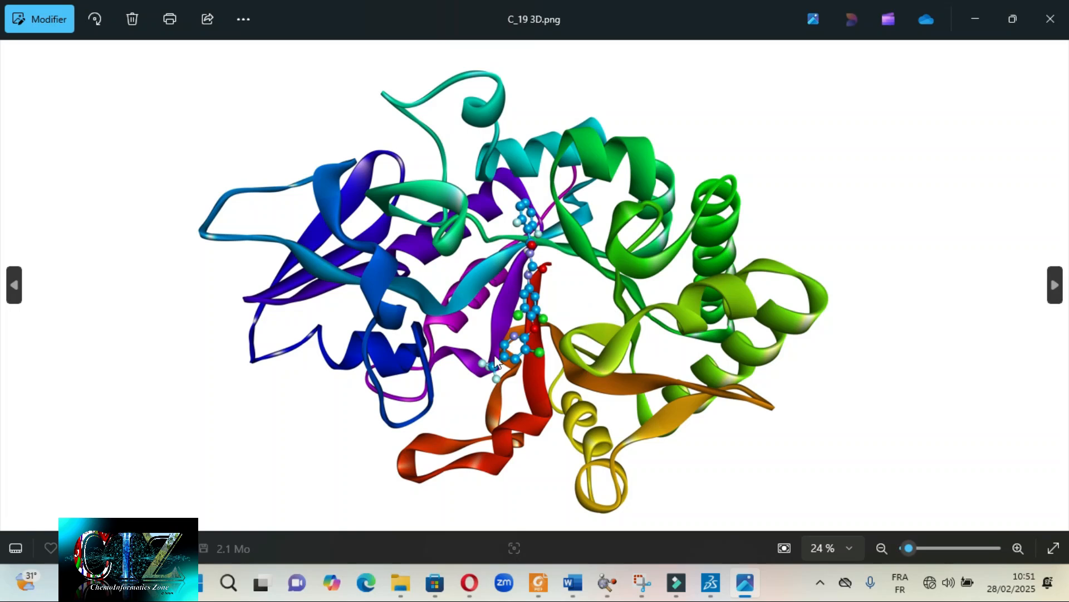
# - Check the complex in Discovery Studio Visualizer, and view the exported C_19.png in the image viewer
pyautogui.click(711, 582)
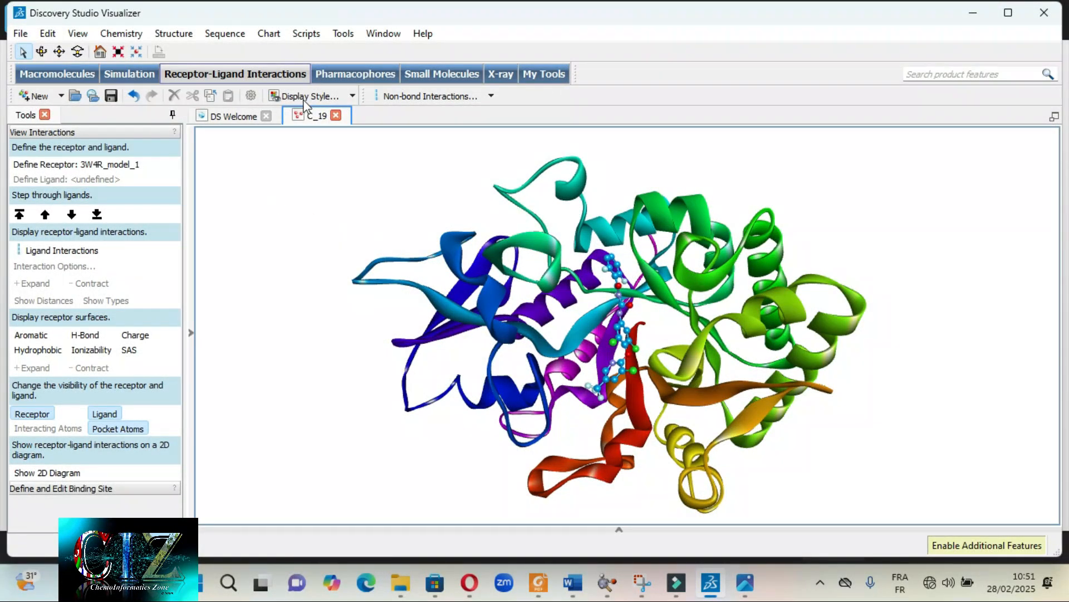
pyautogui.click(744, 582)
pyautogui.press('Right')
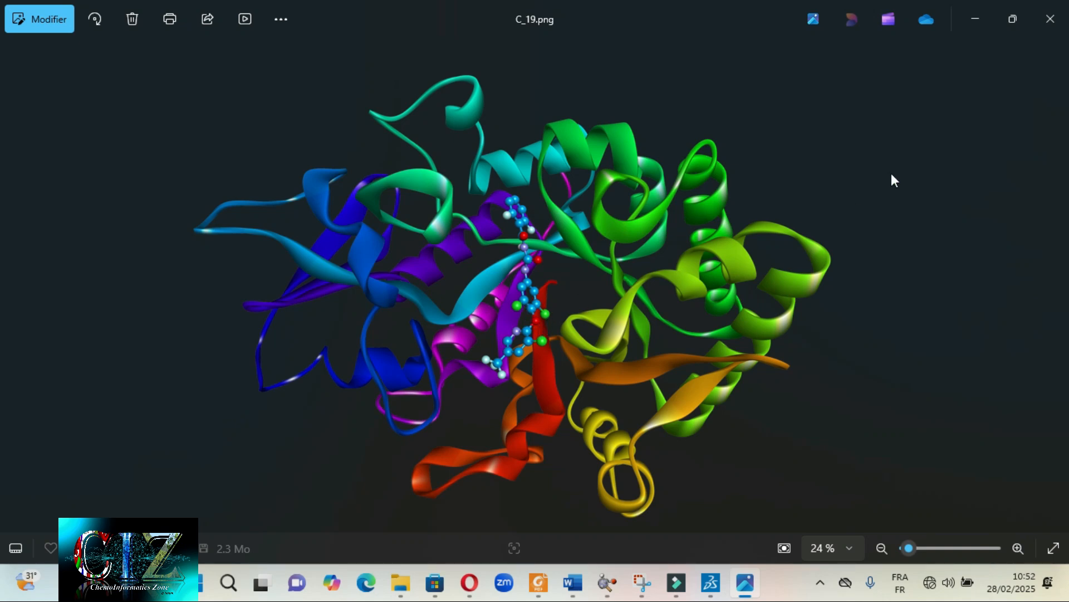
# - Return to Discovery Studio Visualizer, show the 2D diagram of C_19's receptor-ligand interactions and maximize its view
pyautogui.click(986, 23)
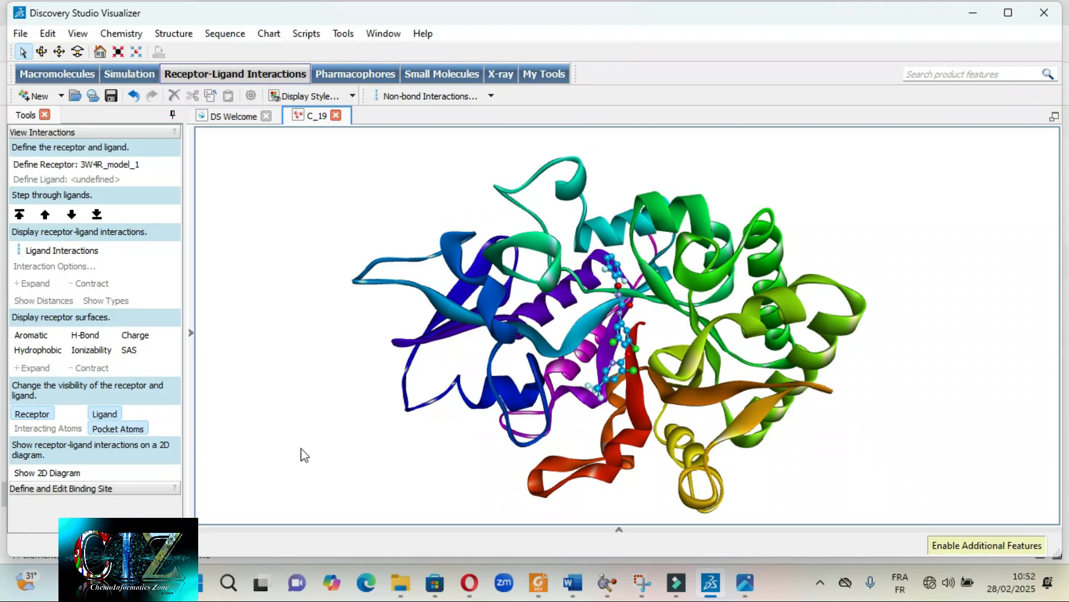
pyautogui.click(34, 473)
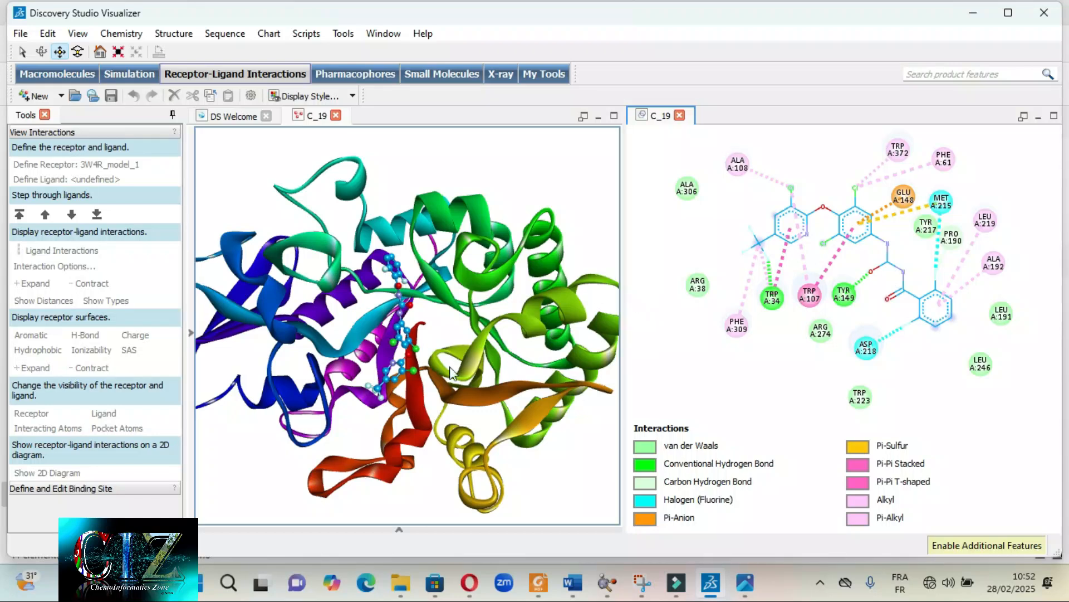
pyautogui.click(256, 167)
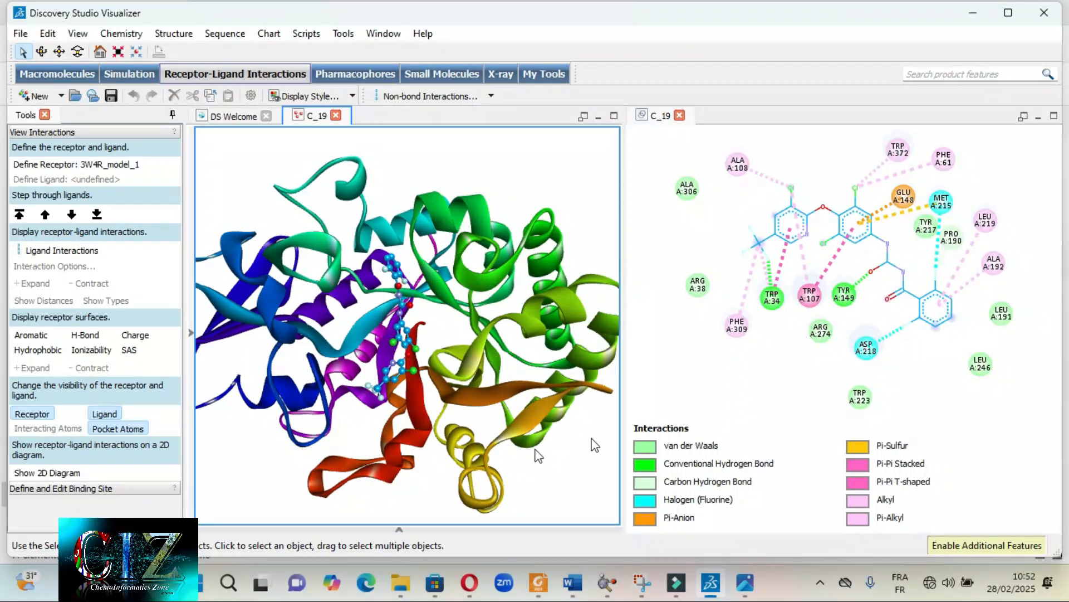
pyautogui.click(750, 374)
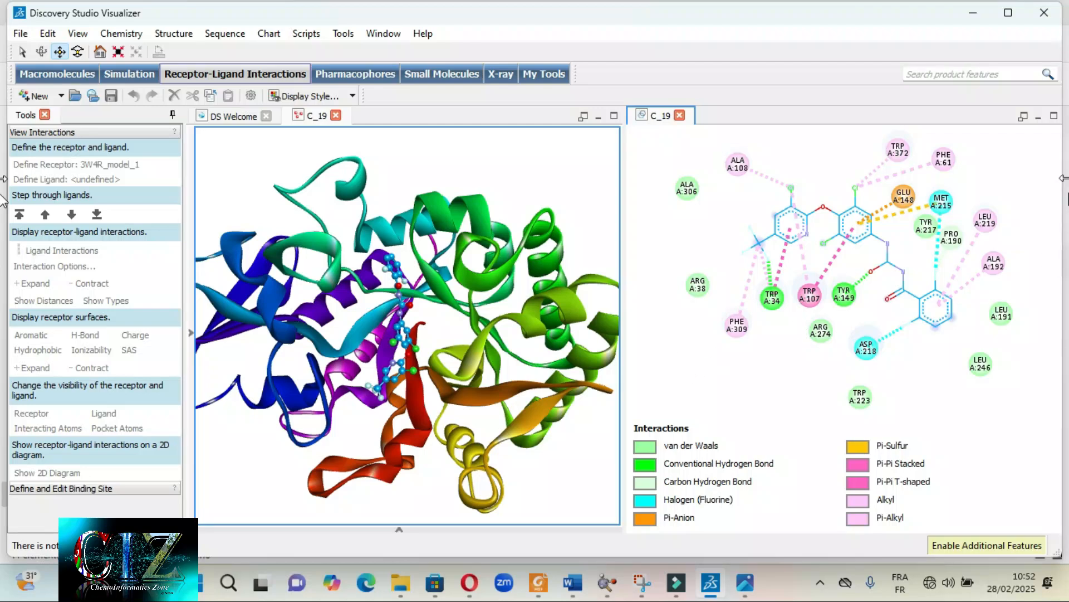
pyautogui.click(1053, 115)
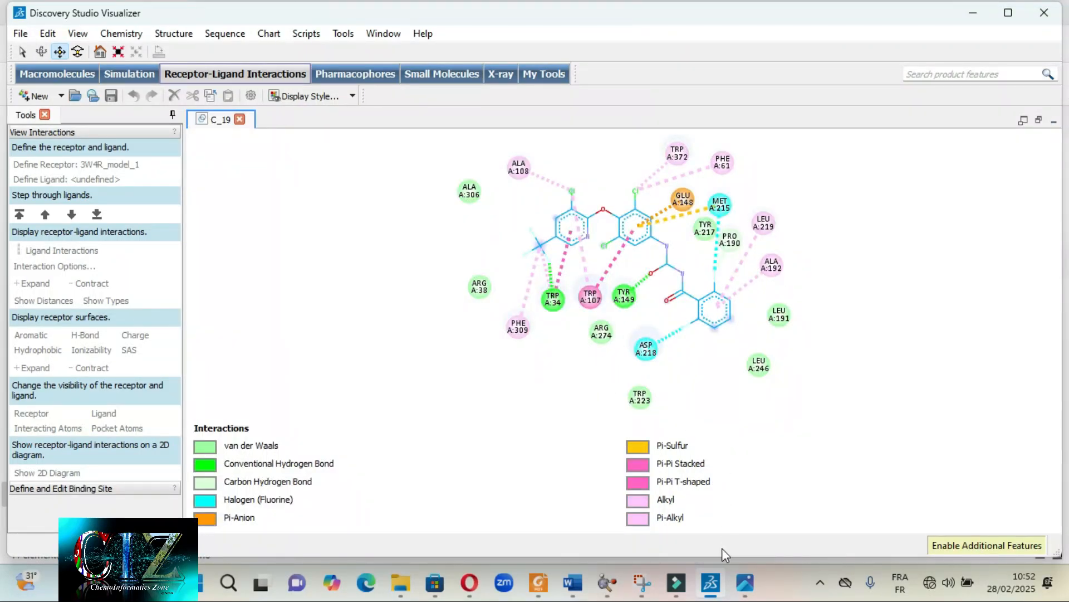
# - View the reference image C_19 2D IR.png in the image viewer, and return to Discovery Studio Visualizer
pyautogui.click(743, 582)
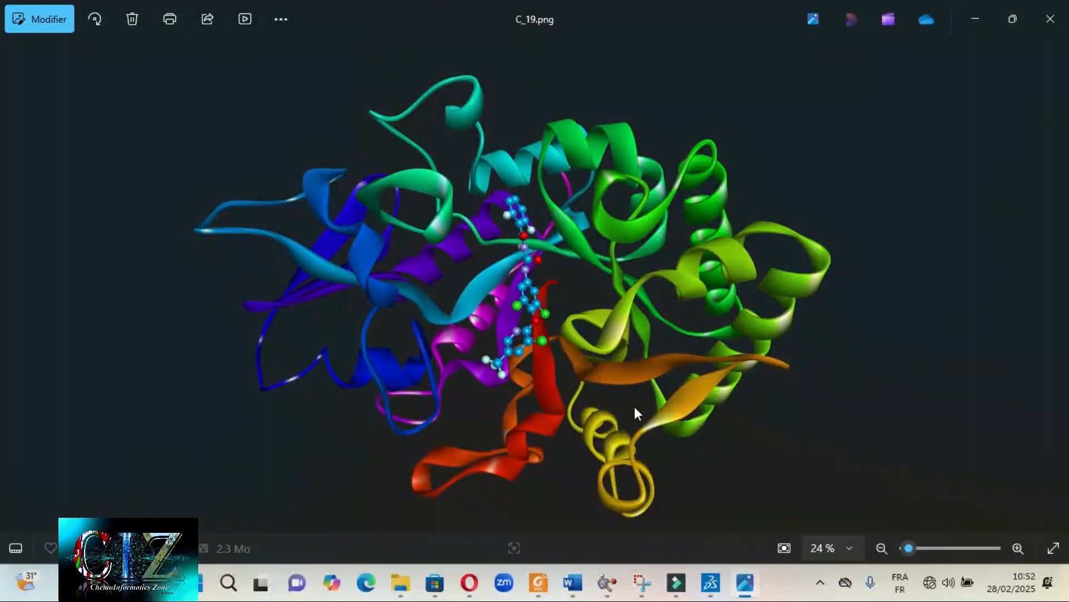
pyautogui.press('Right')
pyautogui.press('Right')
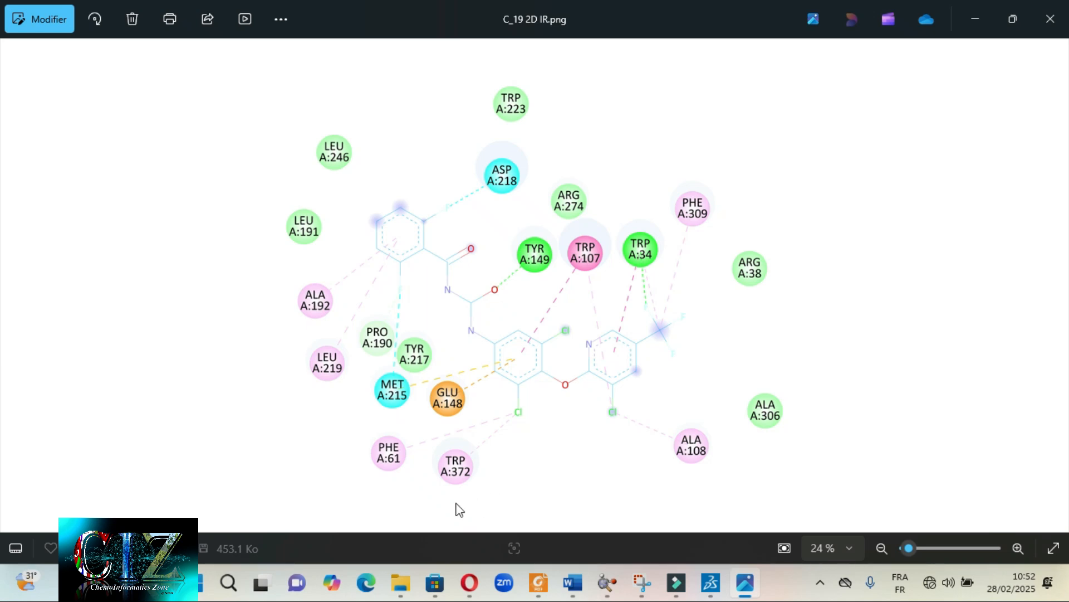
pyautogui.click(975, 32)
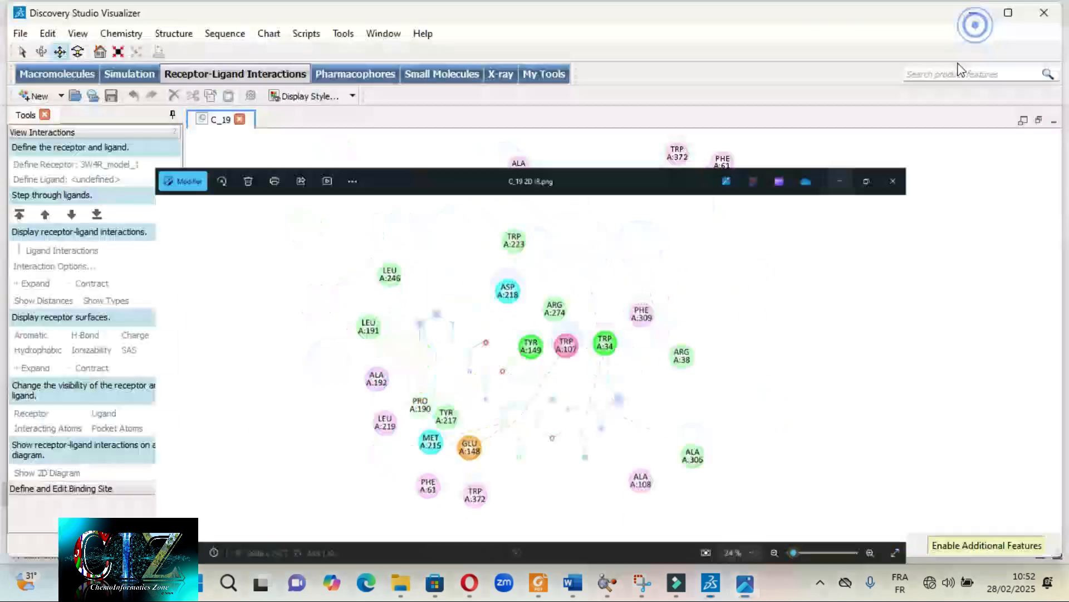
# - Hide the interactions legend of the 2D diagram through its display style
pyautogui.rightClick(344, 258)
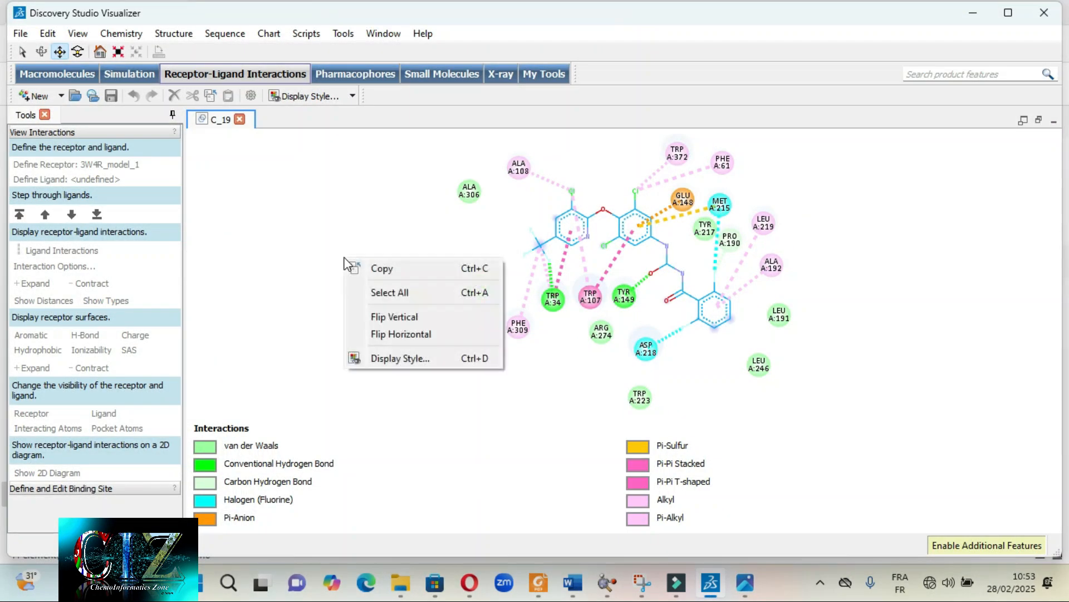
pyautogui.click(401, 360)
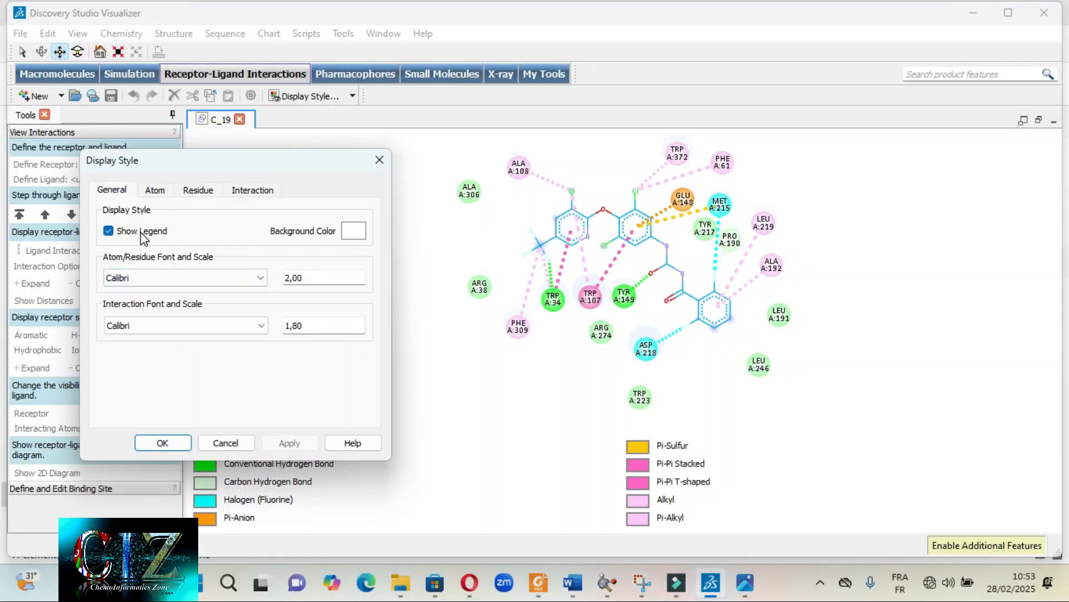
pyautogui.click(109, 231)
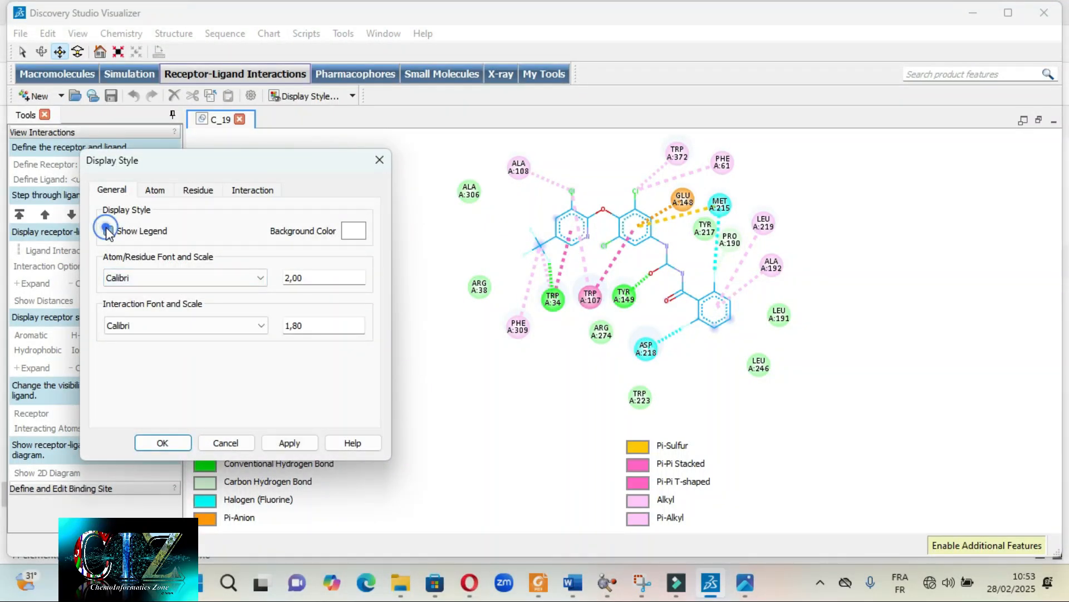
pyautogui.click(278, 444)
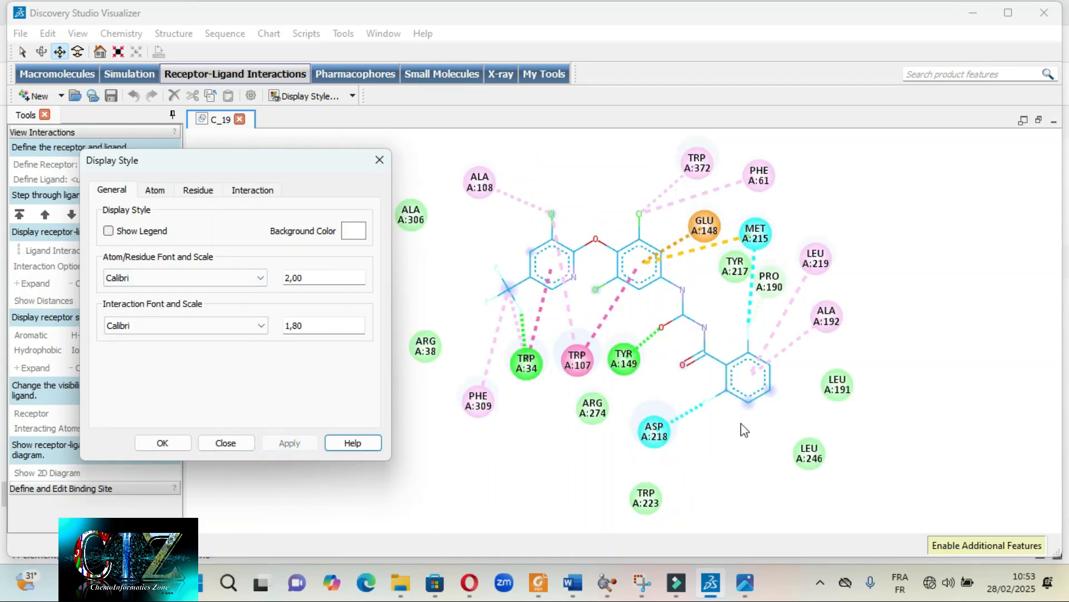
pyautogui.click(162, 443)
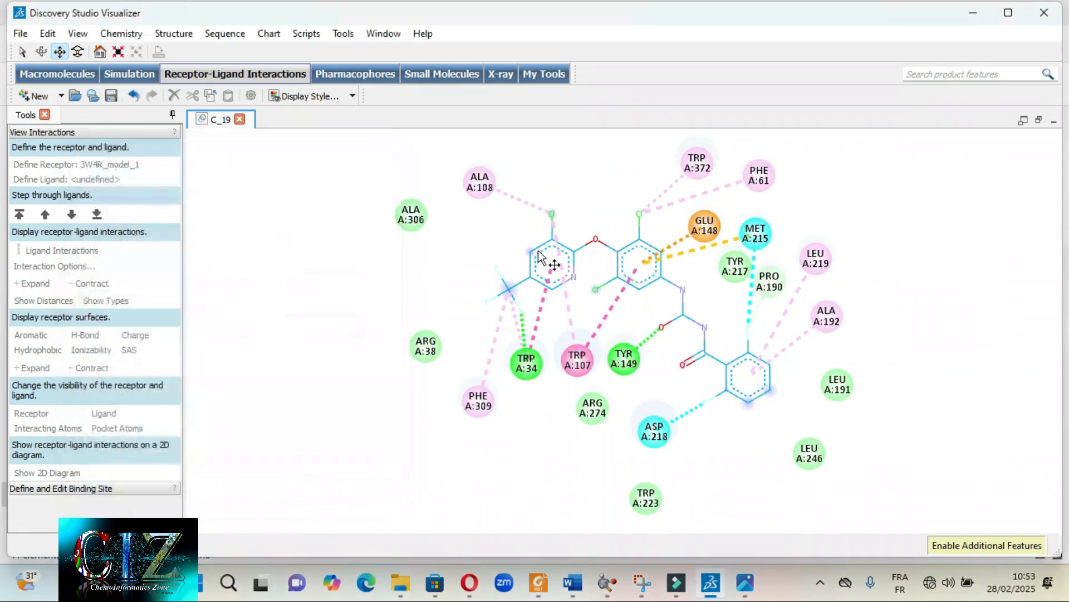
# - Flip the 2D diagram vertically and horizontally to match the orientation in C_19 2D IR.png, comparing both in the image viewer
pyautogui.click(747, 584)
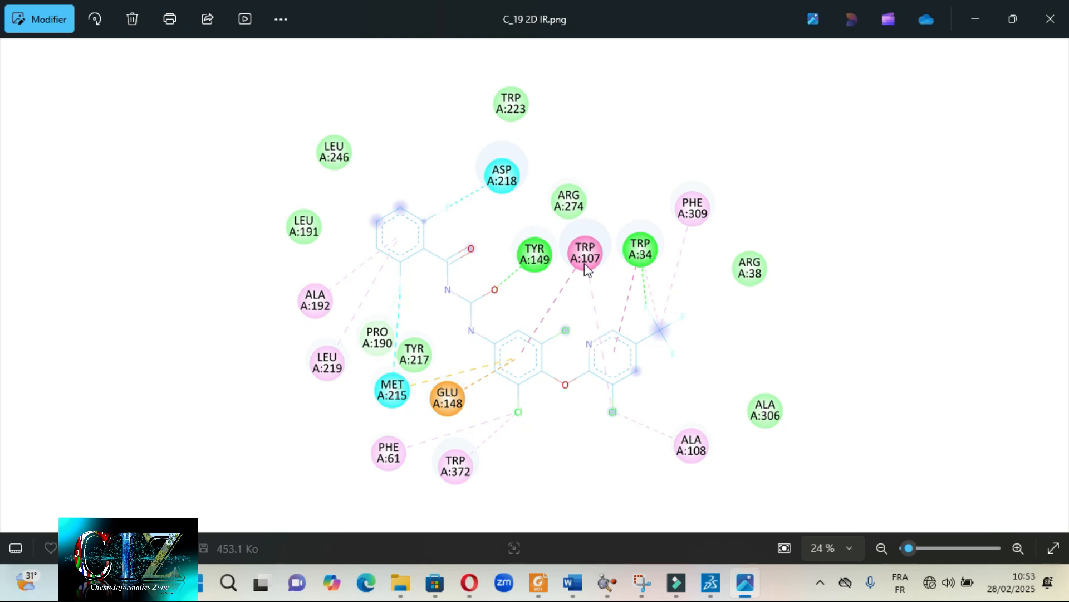
pyautogui.click(747, 585)
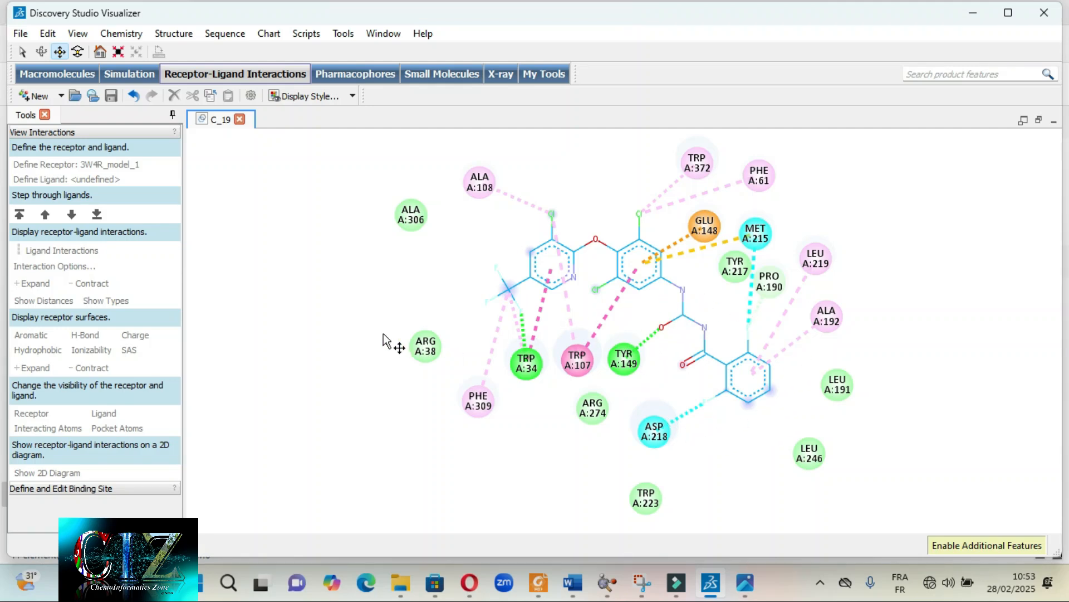
pyautogui.rightClick(384, 315)
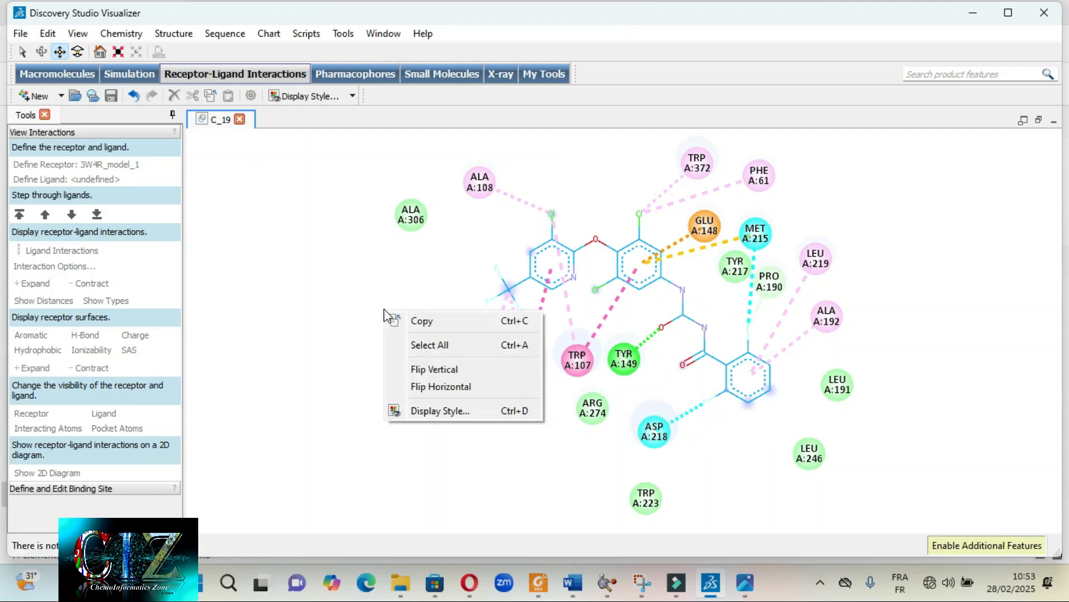
pyautogui.click(423, 369)
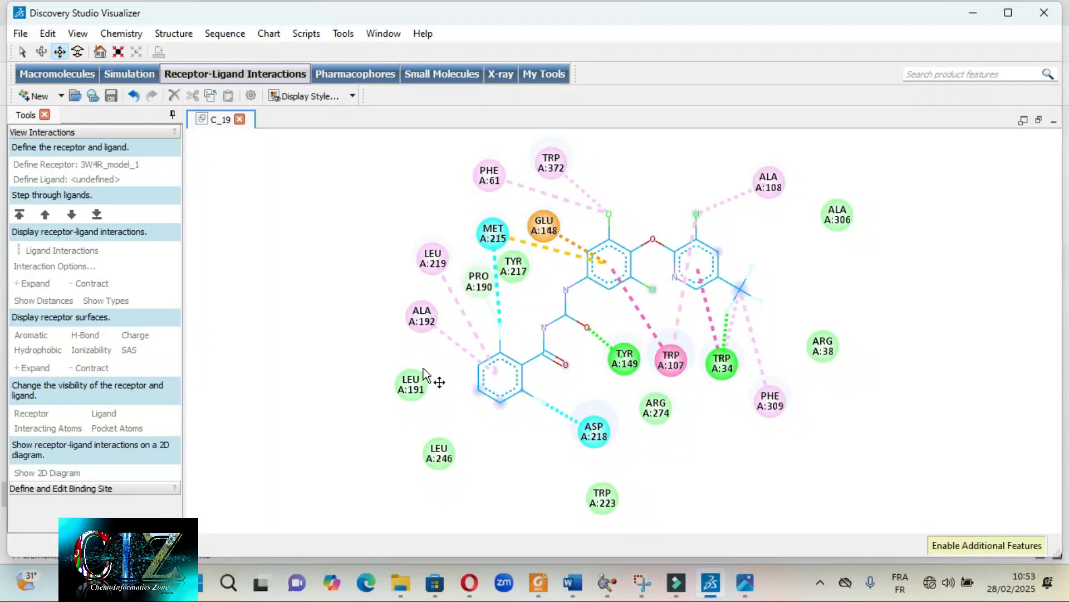
pyautogui.rightClick(386, 325)
pyautogui.click(429, 384)
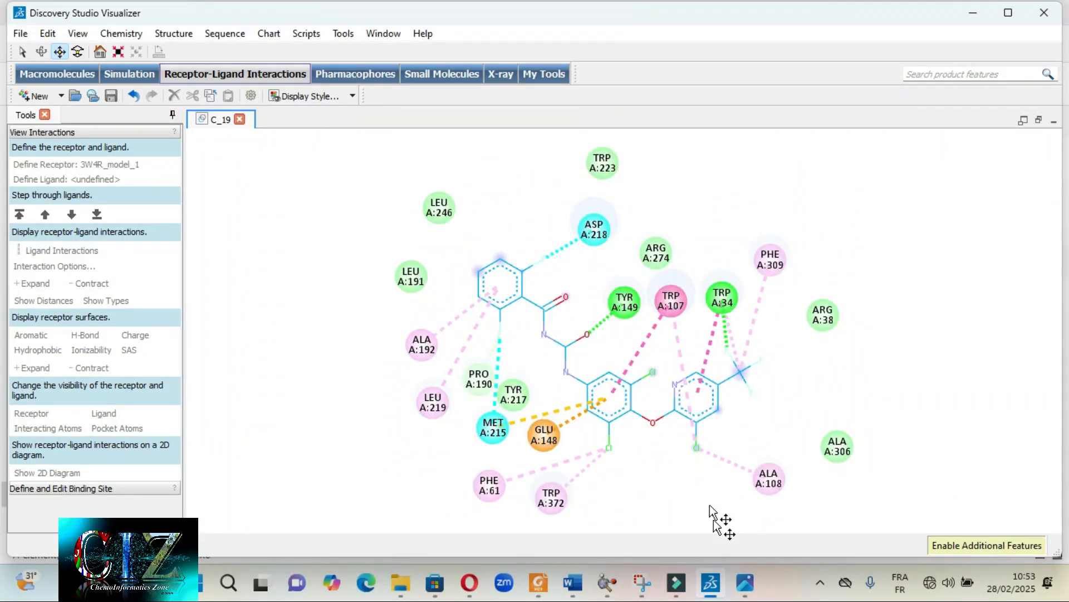
pyautogui.click(745, 583)
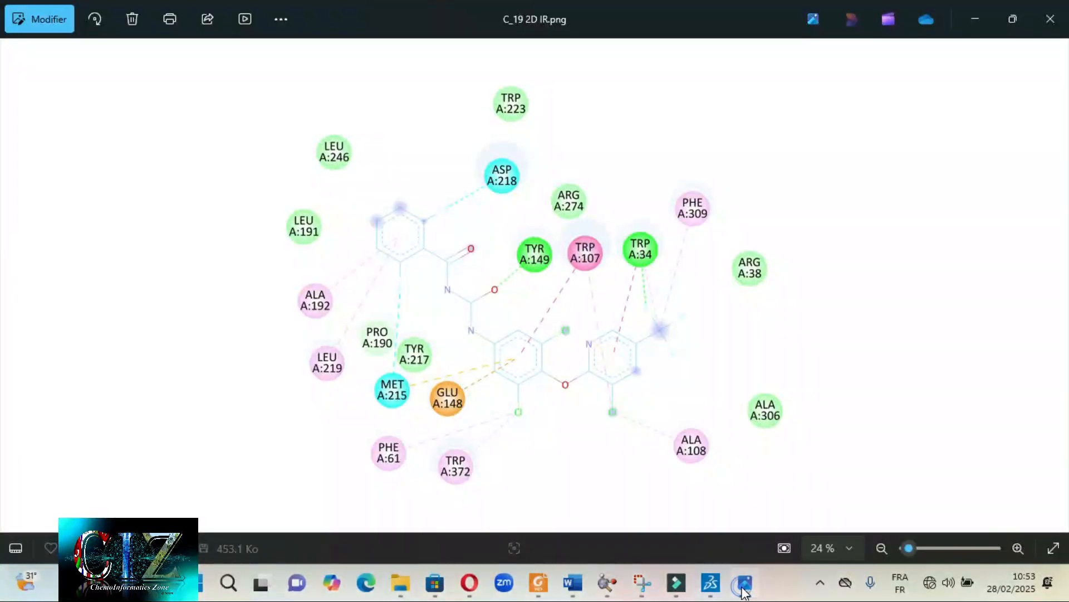
pyautogui.click(744, 582)
pyautogui.click(744, 582)
pyautogui.click(746, 585)
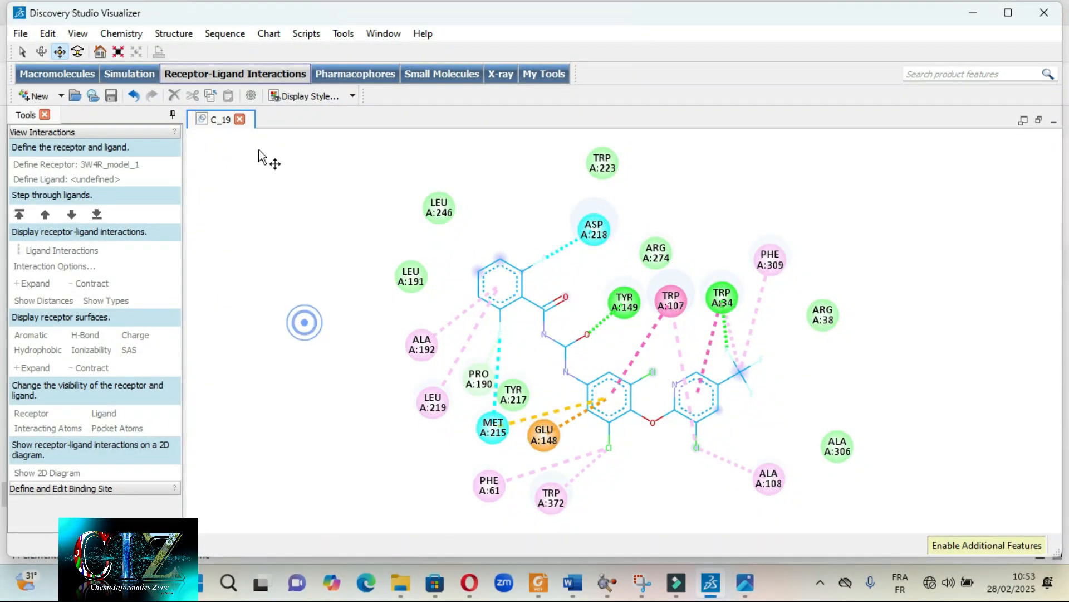
# - Save the 2D diagram in the EV folder as the Image Files type, adding GF to the file name C_19
pyautogui.click(20, 34)
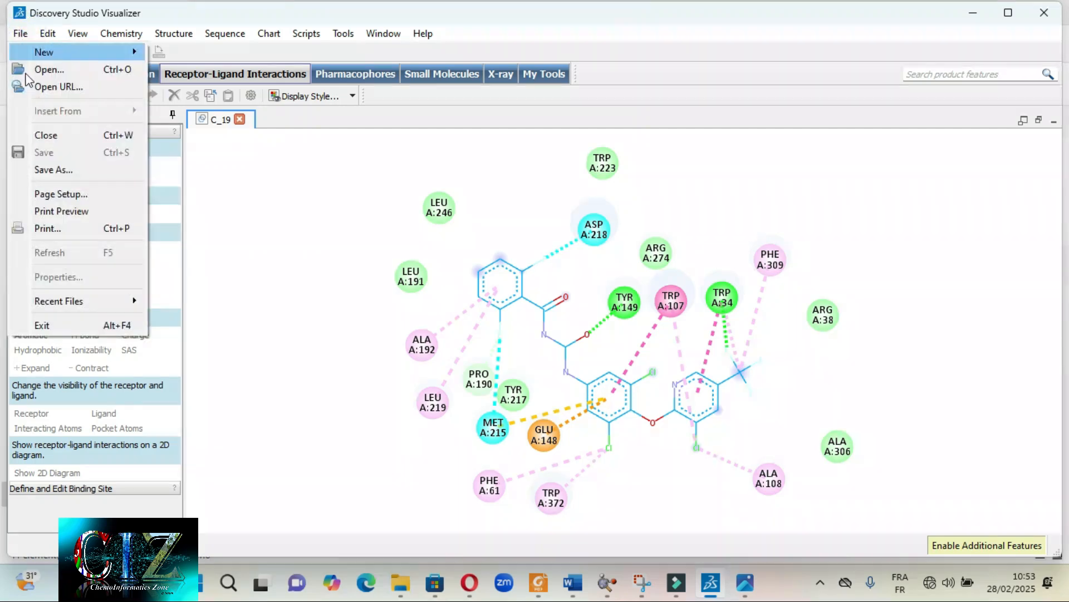
pyautogui.click(56, 170)
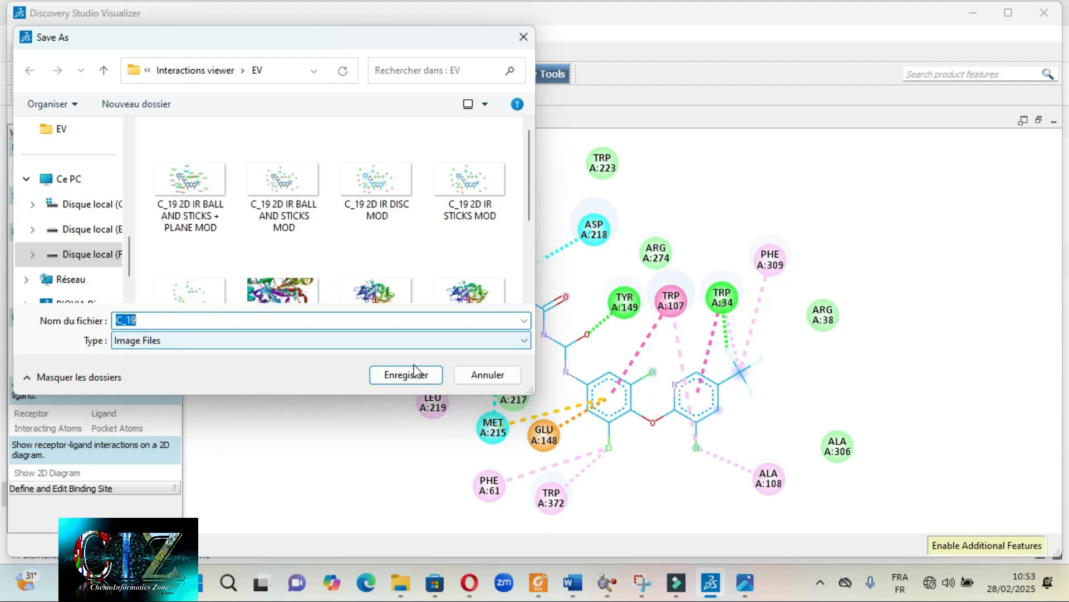
pyautogui.click(178, 317)
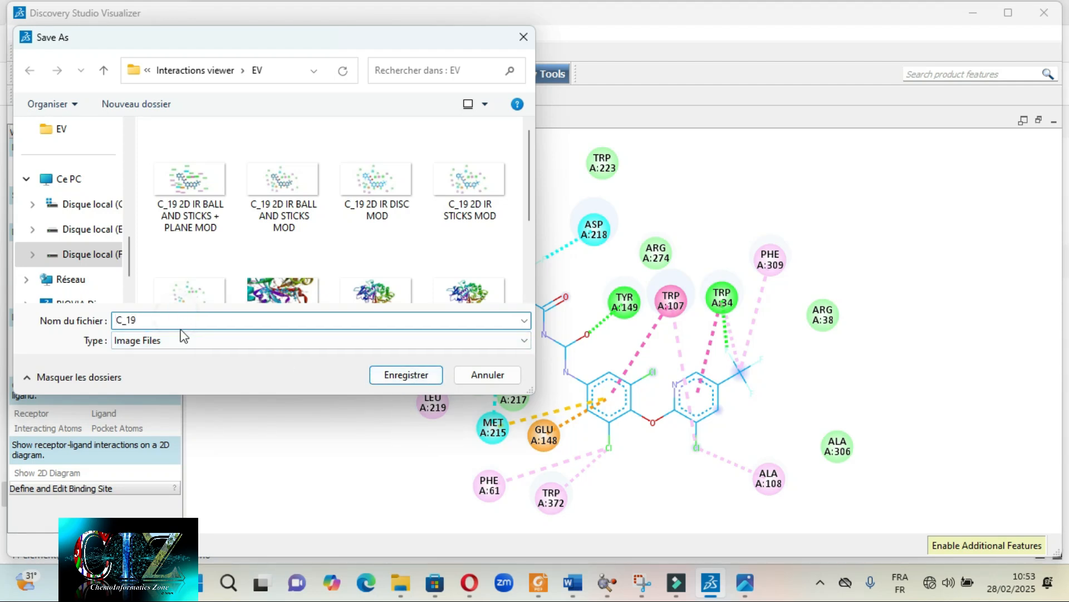
pyautogui.write('GF')
pyautogui.click(381, 376)
# - Set the exported image's units to inches and its width to 50, keeping the aspect ratio
pyautogui.click(521, 261)
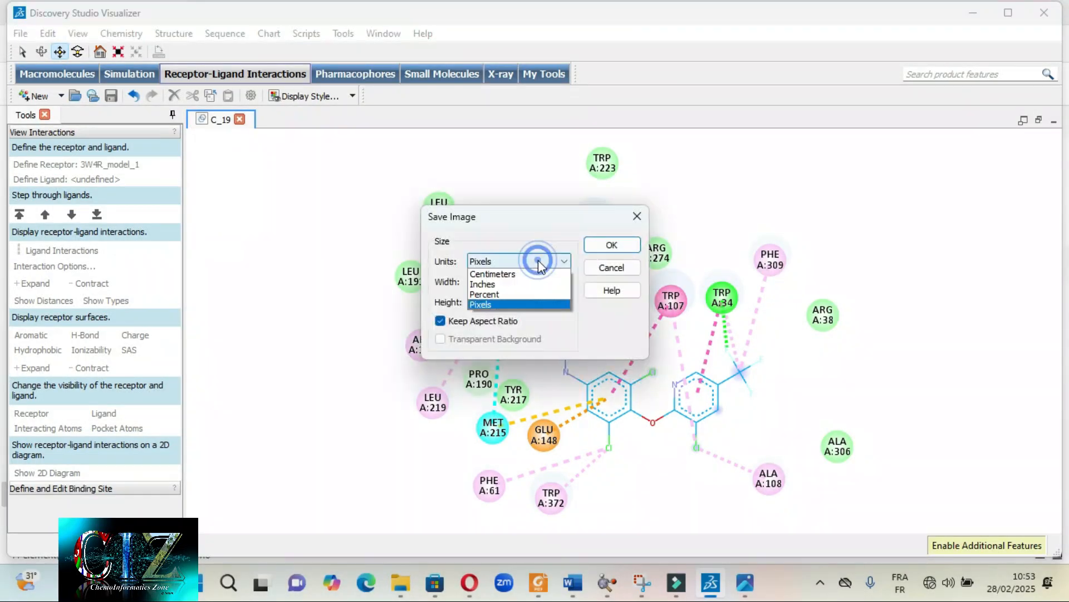
pyautogui.click(504, 286)
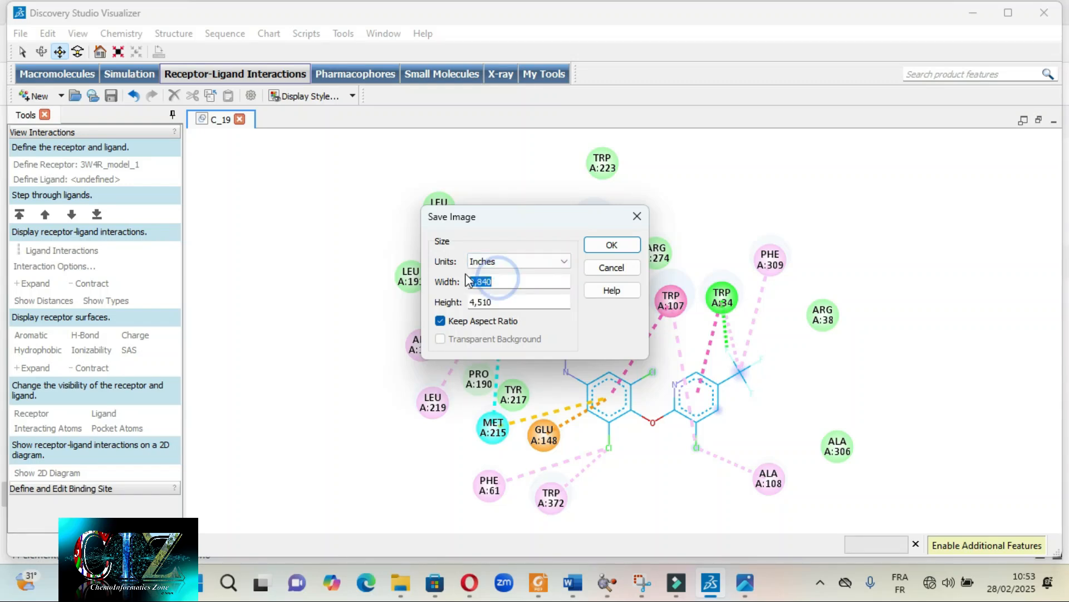
pyautogui.write('50')
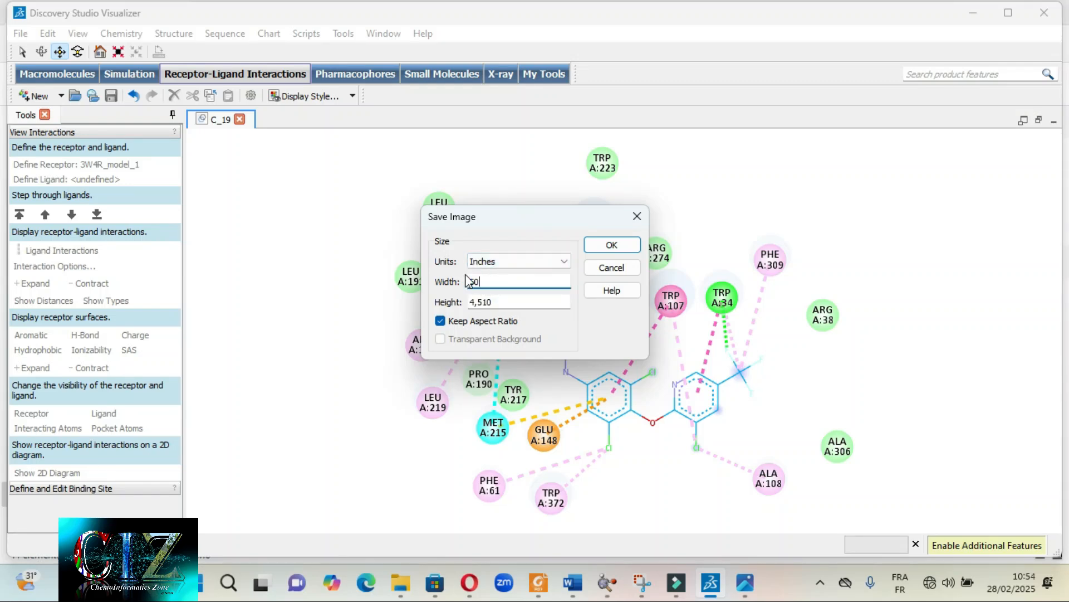
pyautogui.click(535, 304)
# - Switch to the image viewer and examine the ligand and residue labels in Screenshot1.png up close for image sharpness
pyautogui.click(746, 585)
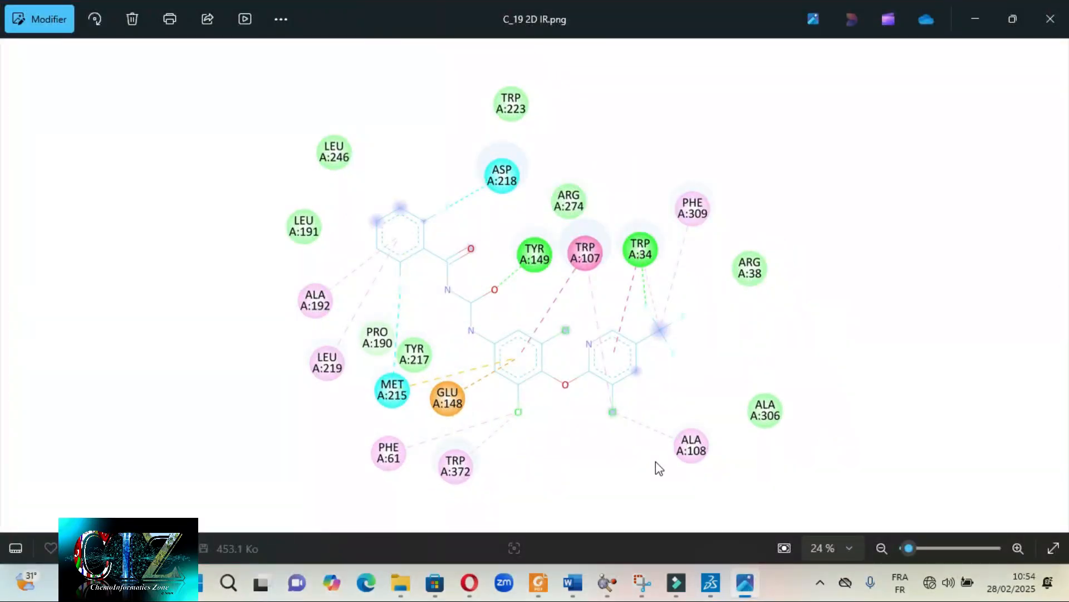
pyautogui.press('Right')
pyautogui.press('Right')
pyautogui.press('Right')
pyautogui.press('Right')
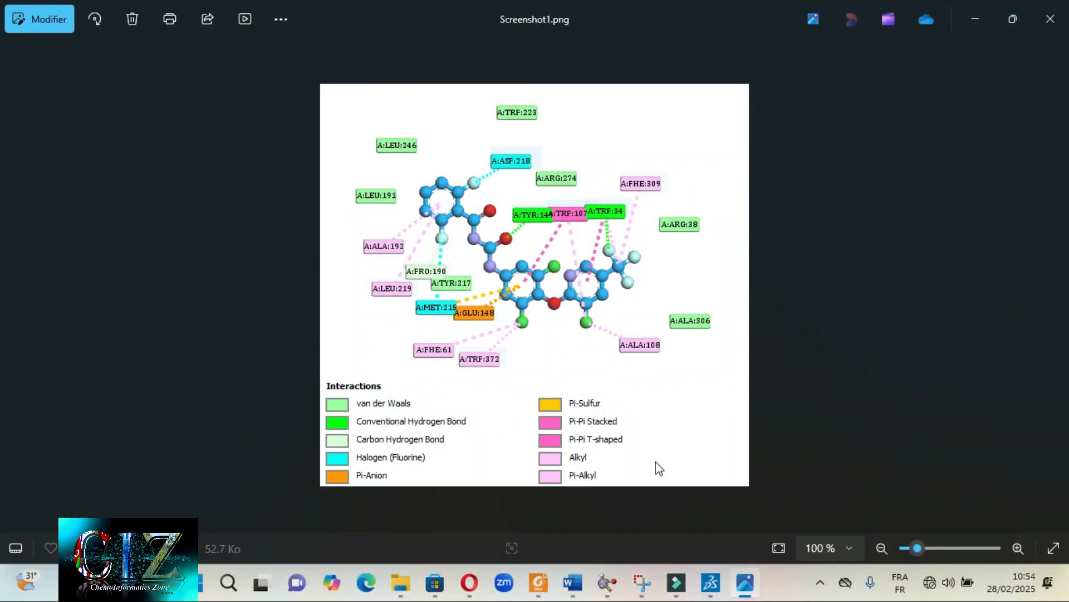
pyautogui.scroll(8, 496, 323)
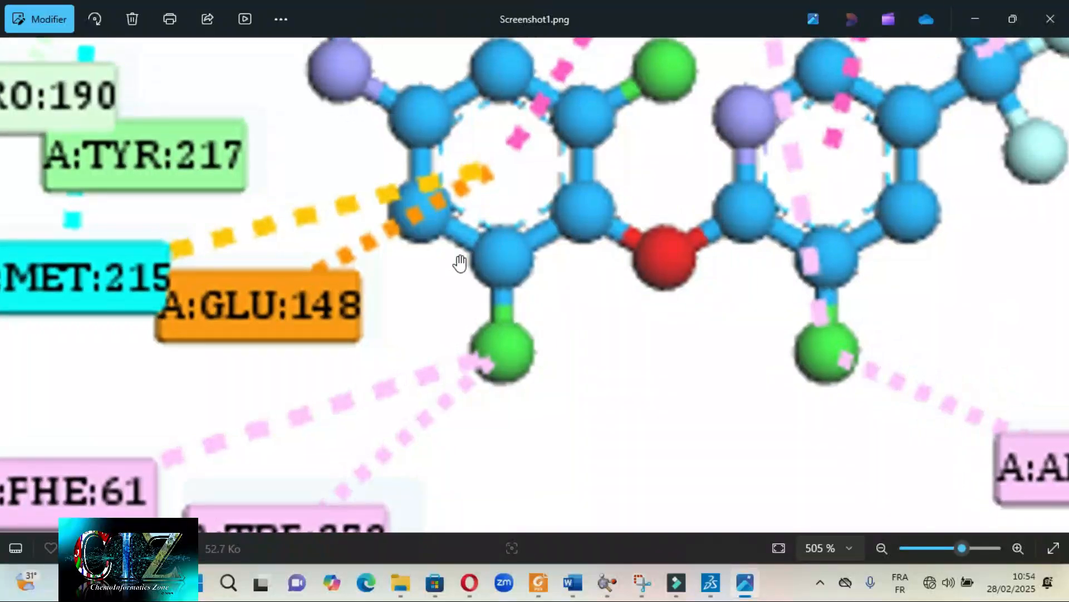
pyautogui.moveTo(523, 293); pyautogui.dragTo(573, 440)
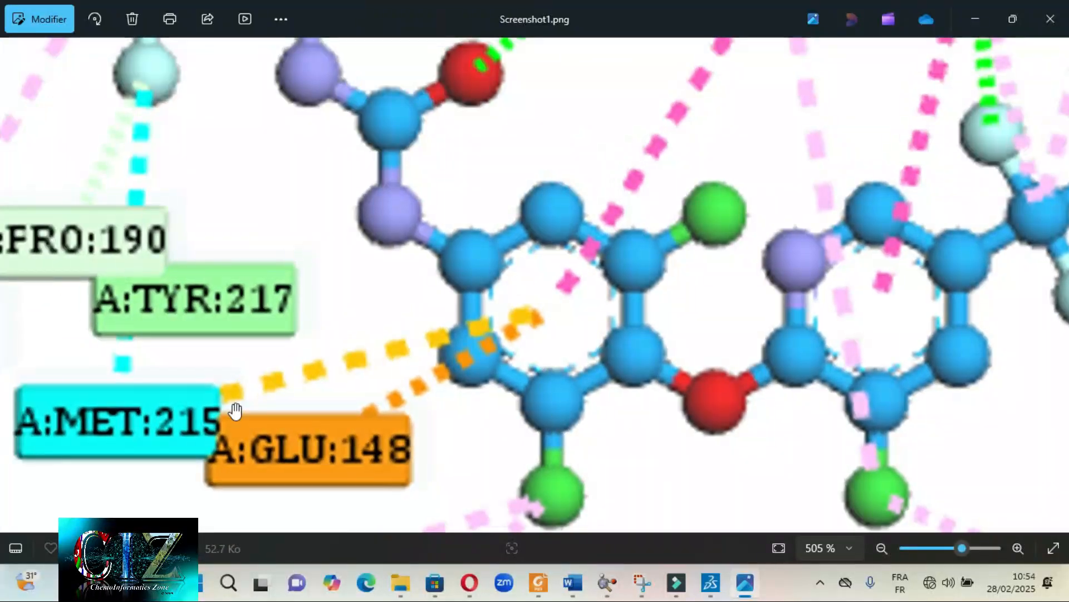
pyautogui.scroll(-2, 629, 329)
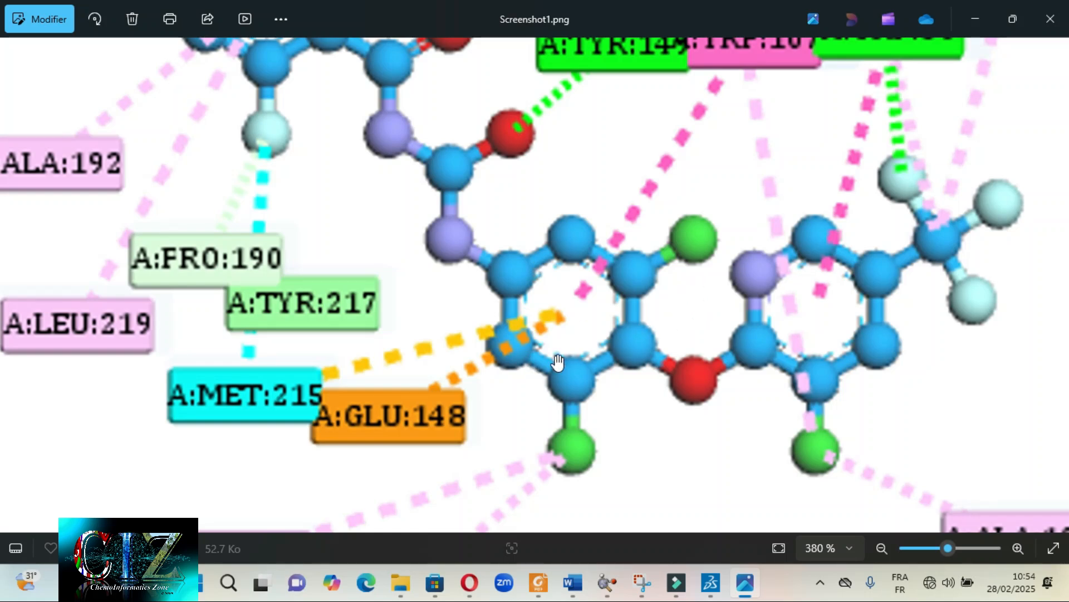
pyautogui.scroll(1, 614, 349)
pyautogui.scroll(-3, 619, 307)
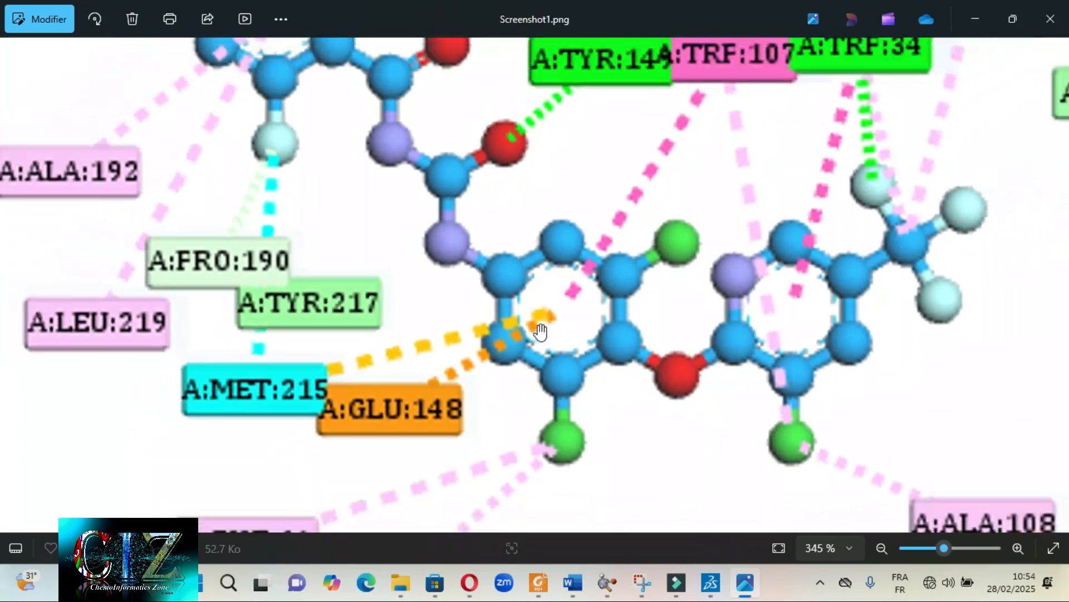
pyautogui.scroll(-5, 619, 306)
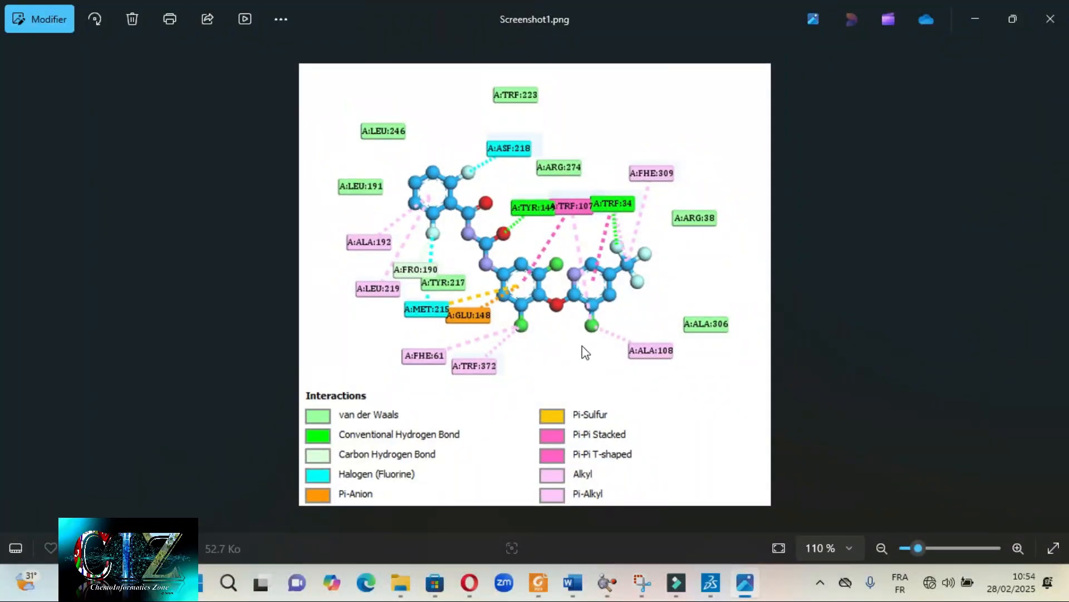
# - Go back to C_19 2D IR.png and examine its atoms, bonds and the TYR A:149 and TRP A:107 labels up close
pyautogui.press('Left')
pyautogui.press('Left')
pyautogui.press('Left')
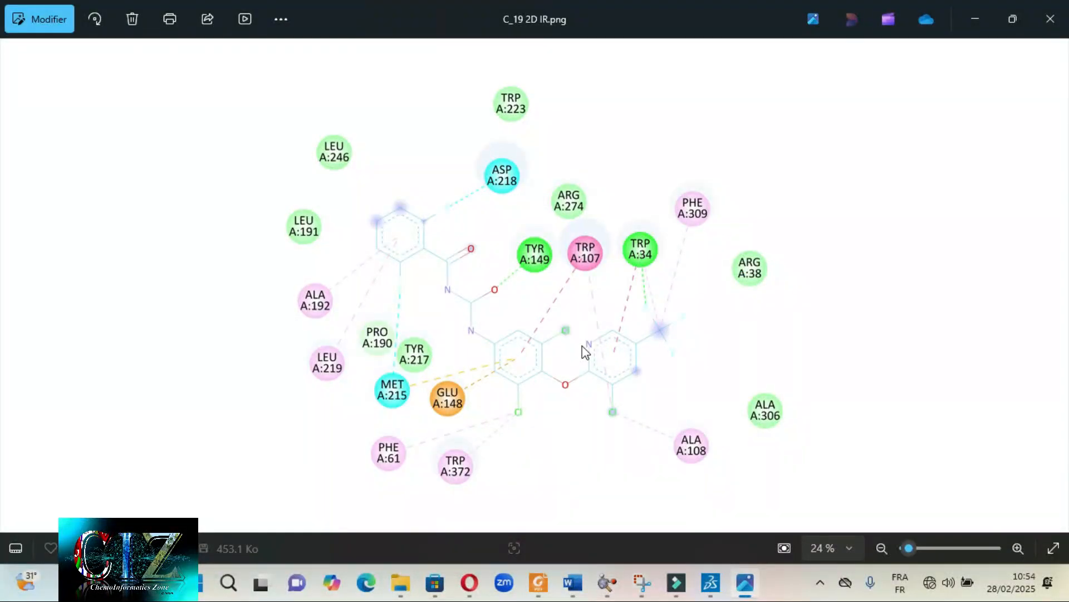
pyautogui.scroll(5, 585, 352)
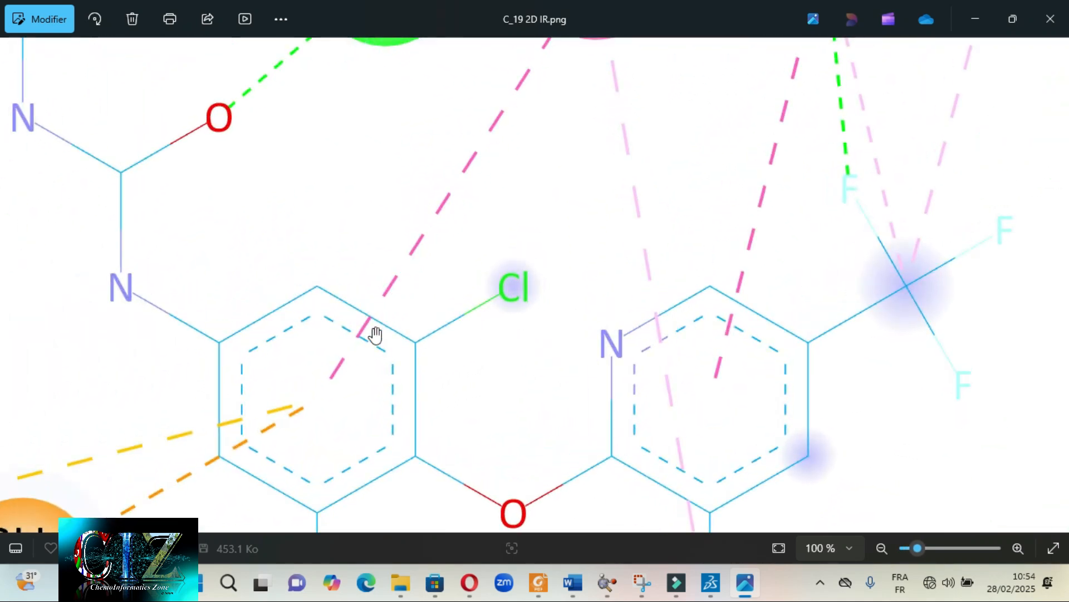
pyautogui.moveTo(376, 335); pyautogui.dragTo(444, 394)
pyautogui.scroll(3, 411, 315)
pyautogui.moveTo(448, 167); pyautogui.dragTo(489, 388)
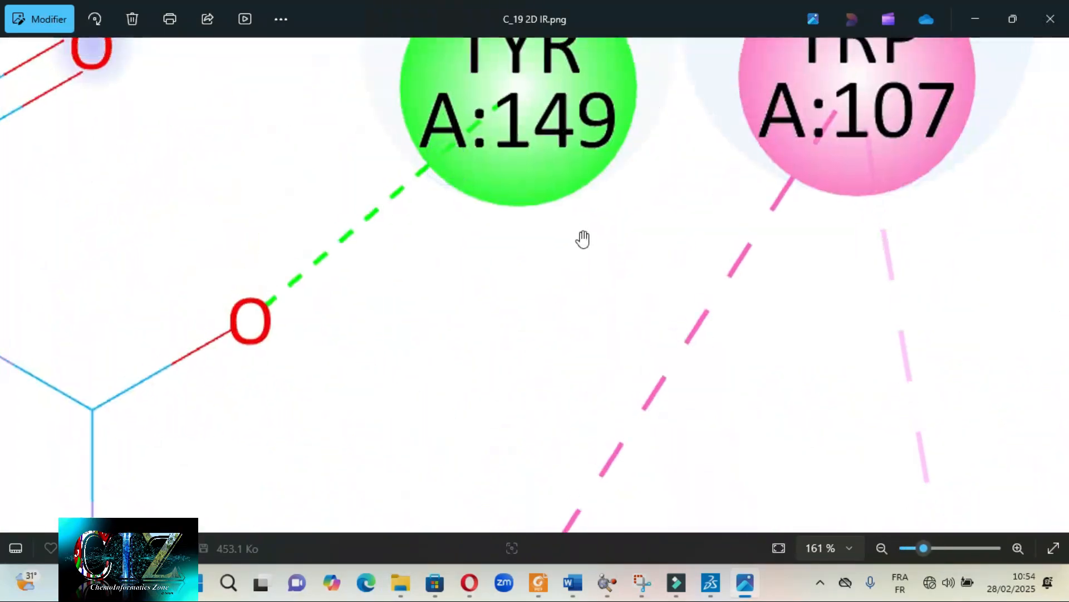
# - View the whole C_19 2D IR.png diagram and compare it with the stick version in C_19 2D IR STICKS MOD.png
pyautogui.moveTo(582, 239); pyautogui.dragTo(577, 334)
pyautogui.scroll(-6, 632, 240)
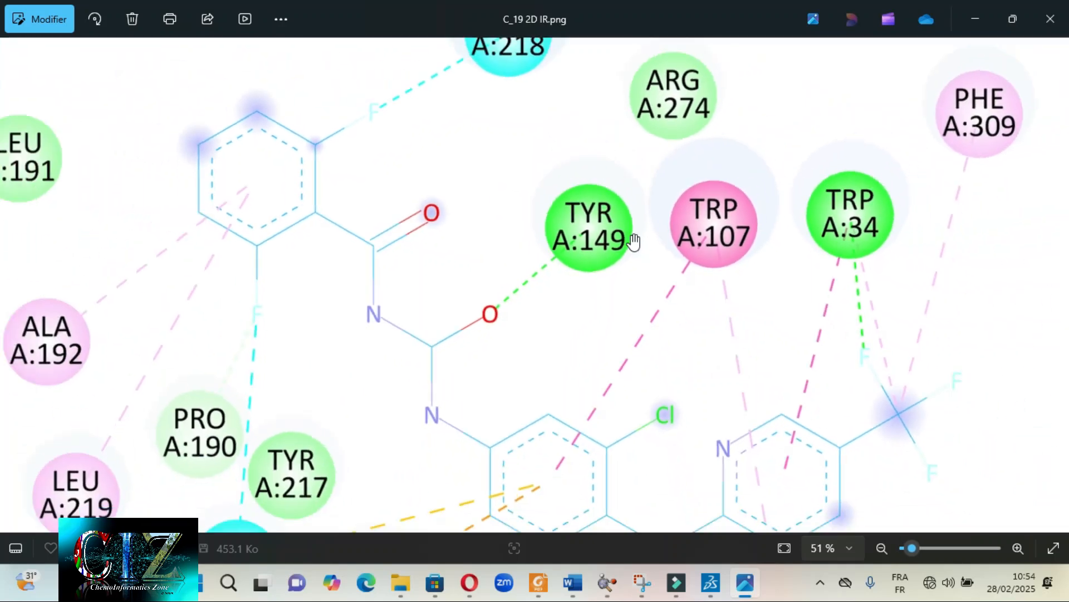
pyautogui.scroll(-4, 634, 241)
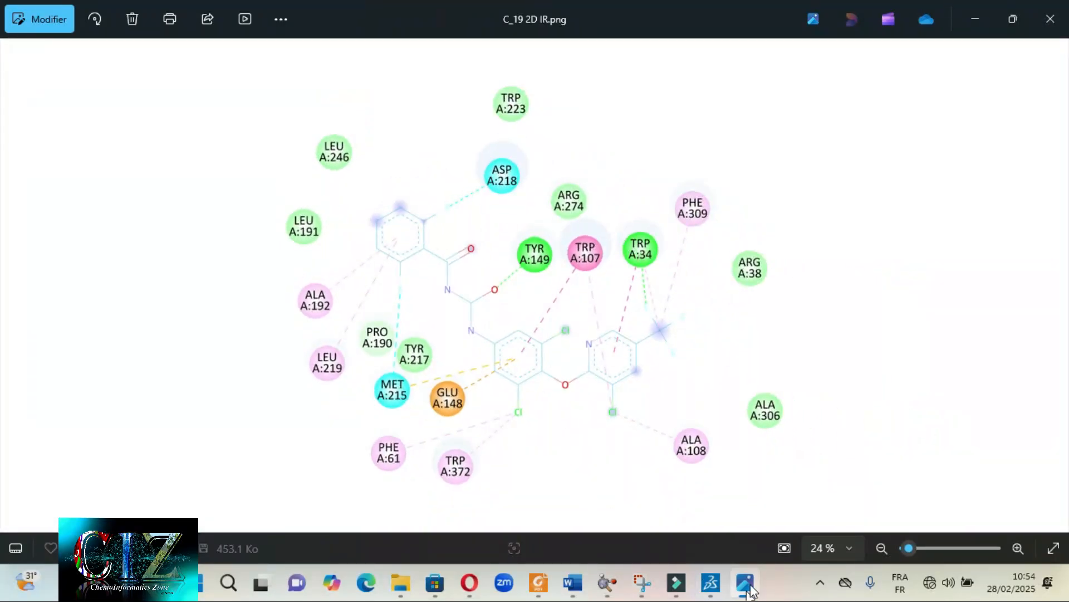
pyautogui.click(973, 17)
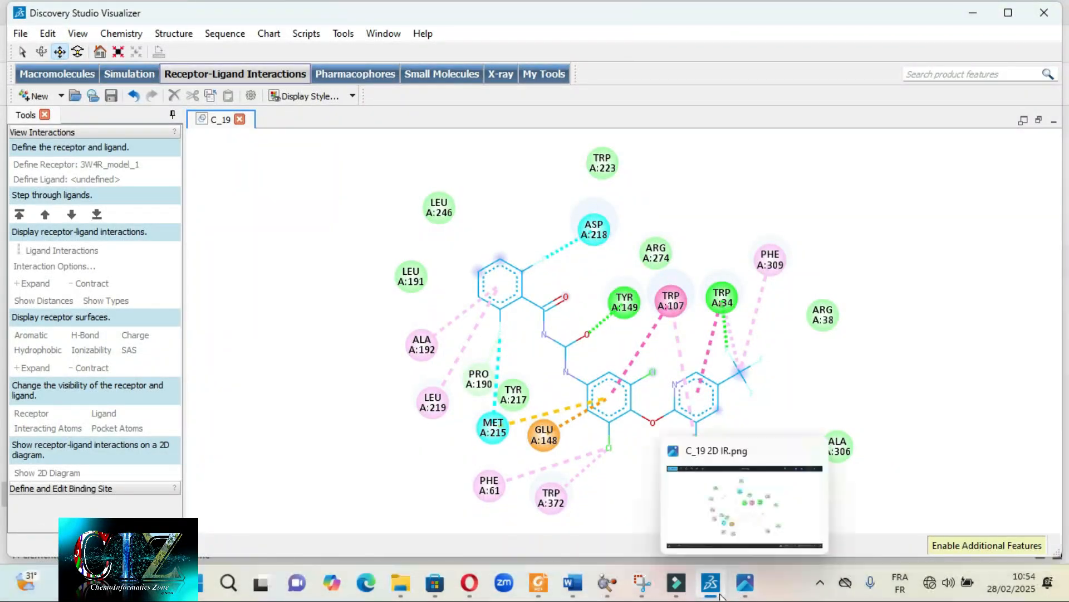
pyautogui.click(750, 568)
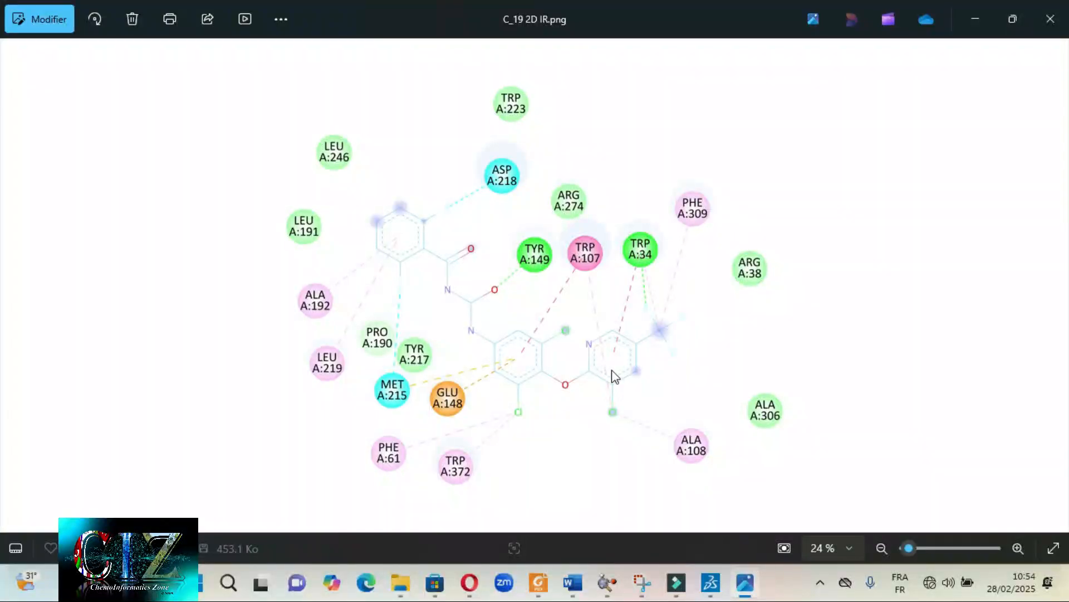
pyautogui.press('Right')
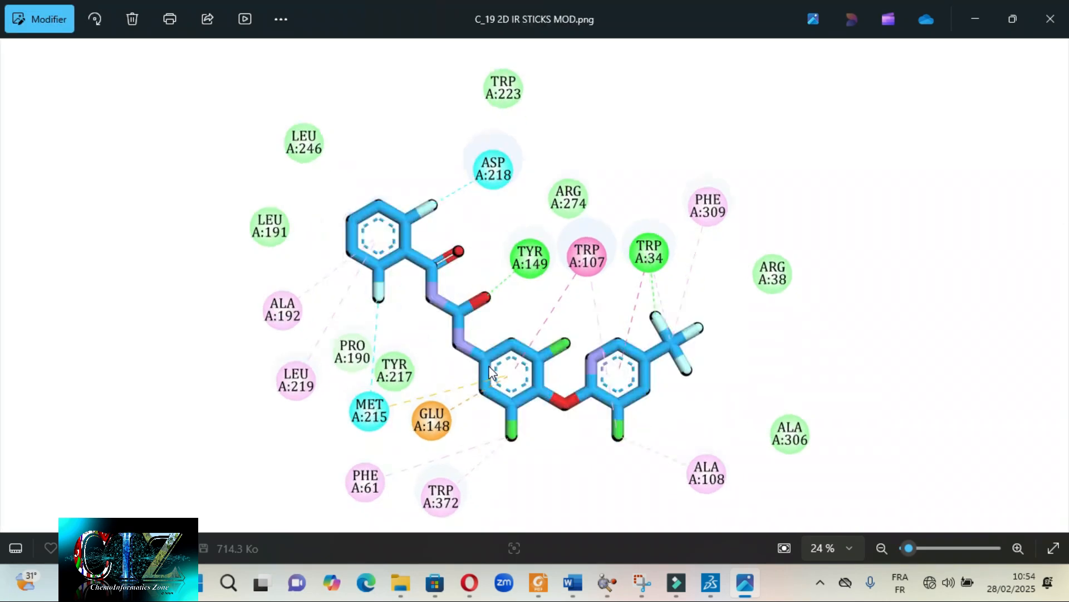
pyautogui.click(975, 19)
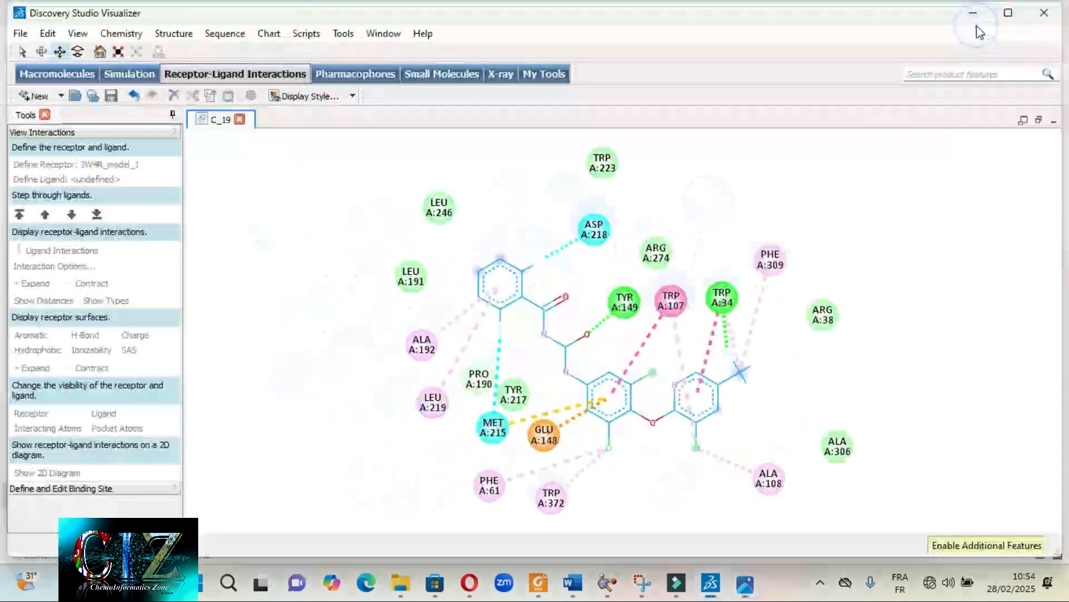
# - Select the whole ligand in the Discovery Studio 2D diagram and set both the atom/residue and interaction fonts to Cambria Math
pyautogui.doubleClick(588, 386)
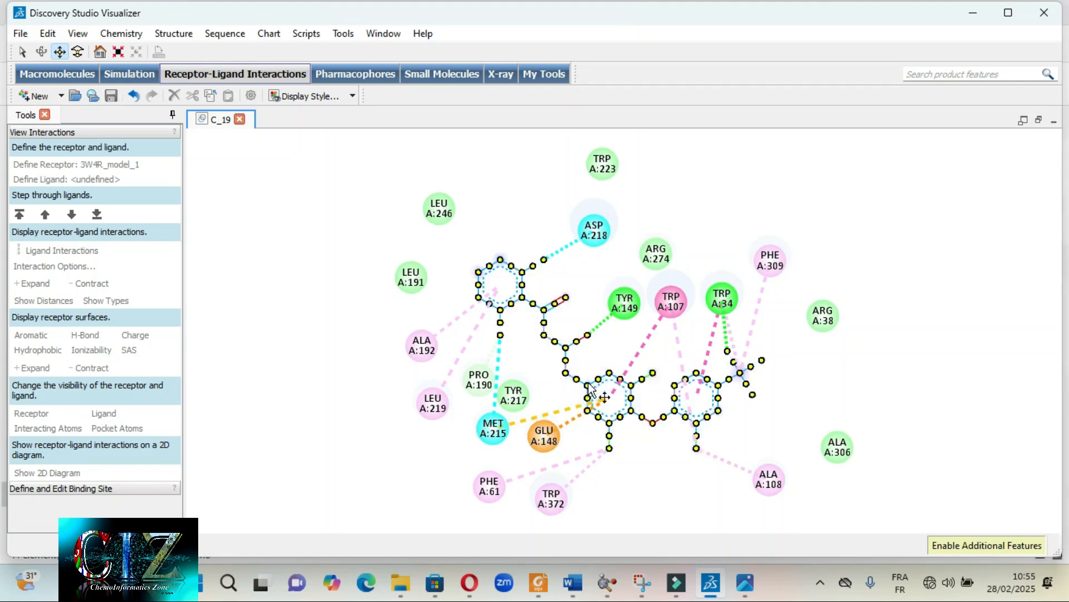
pyautogui.rightClick(590, 390)
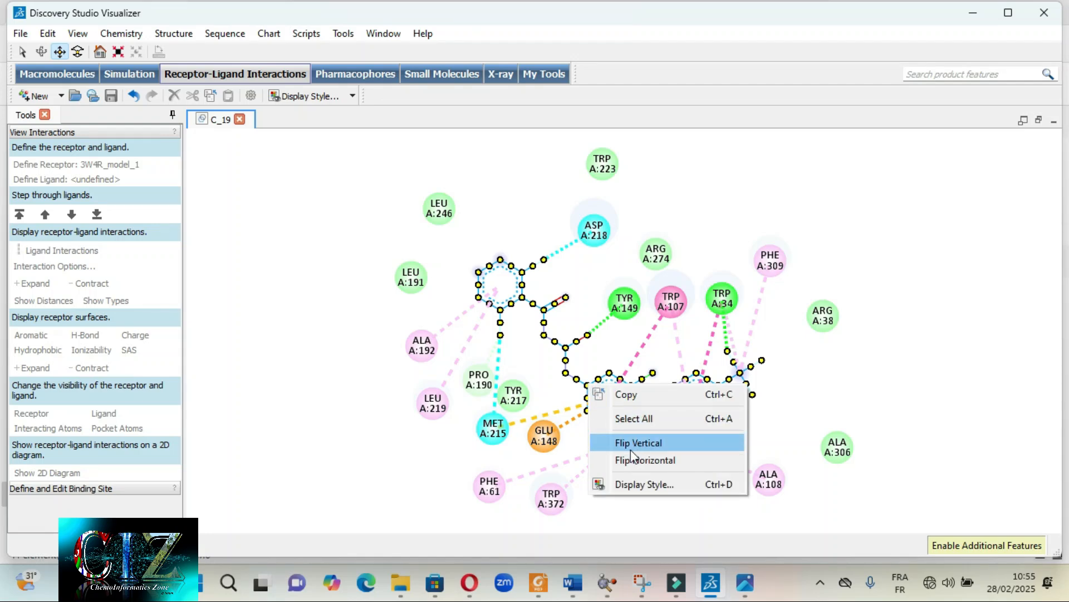
pyautogui.click(649, 483)
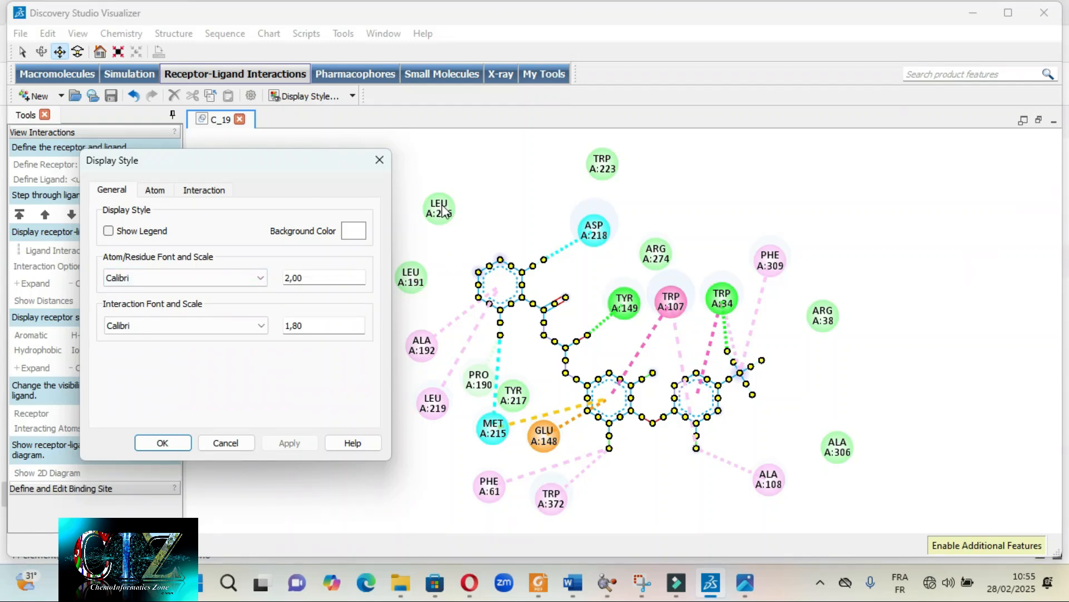
pyautogui.click(260, 278)
pyautogui.scroll(-7, 145, 357)
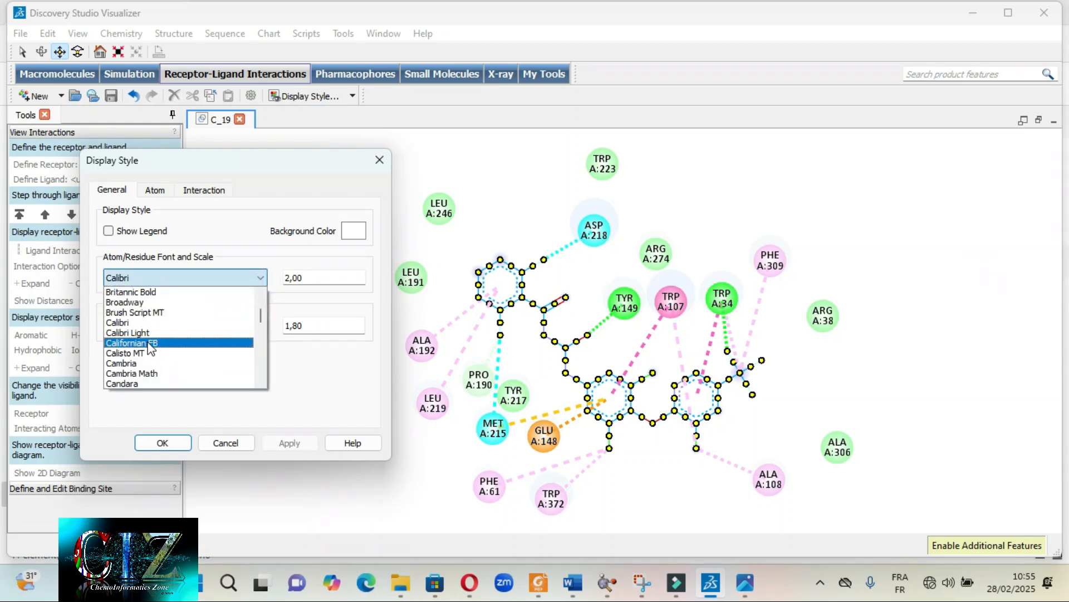
pyautogui.click(154, 382)
pyautogui.click(260, 277)
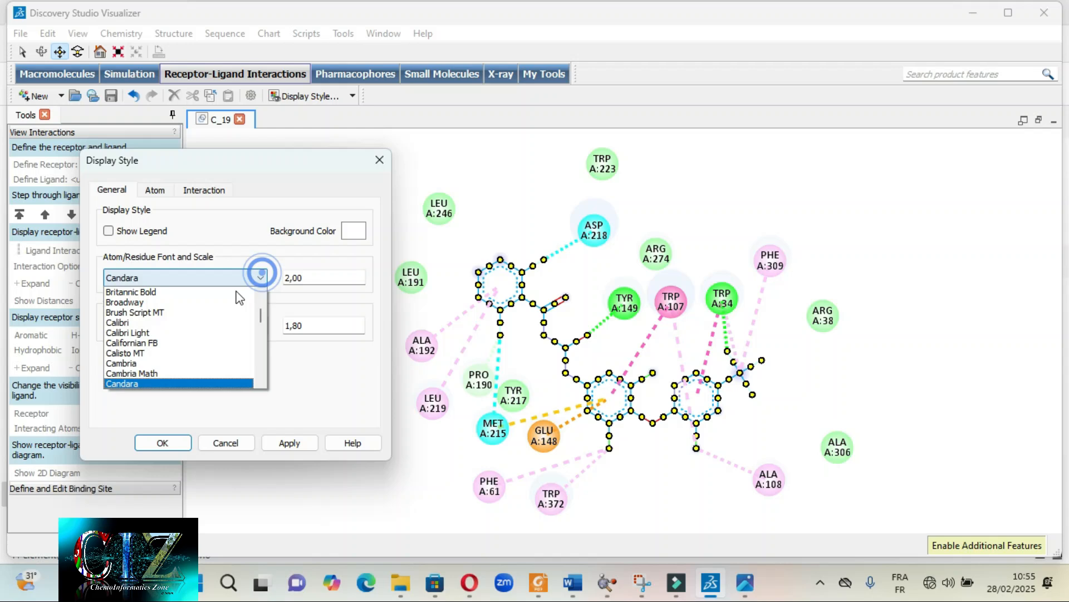
pyautogui.click(146, 373)
pyautogui.click(249, 326)
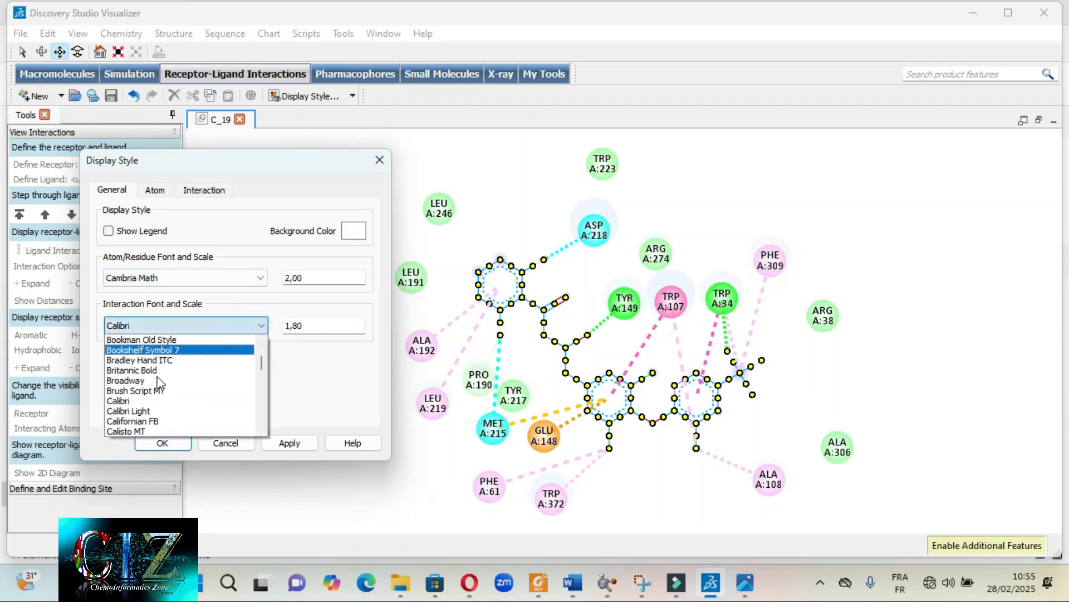
pyautogui.click(167, 417)
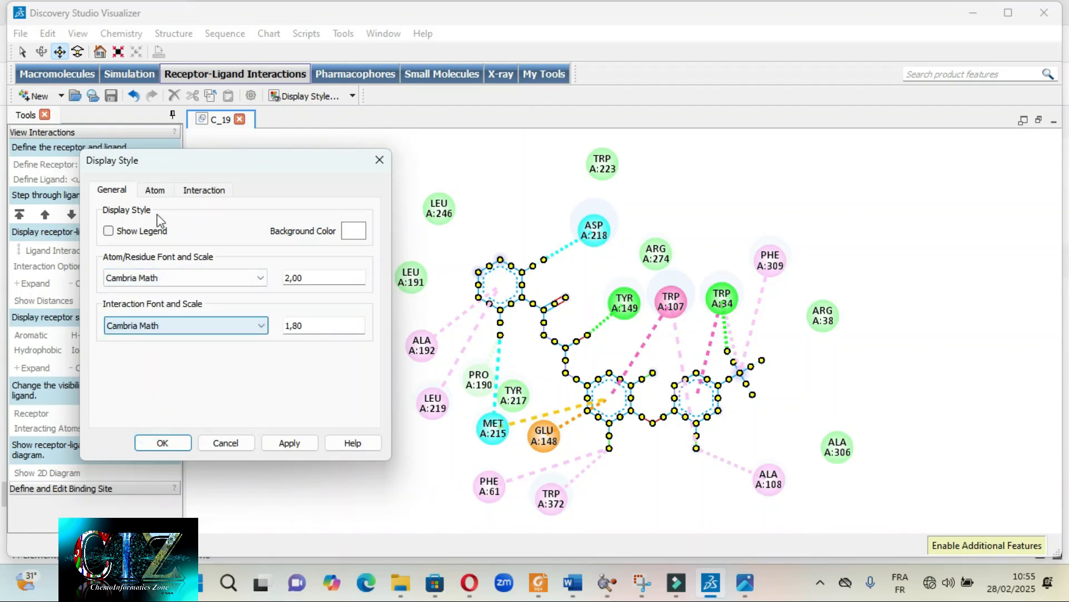
# - Apply the Stick display style to the ligand's atoms and compare the diagram with C_19 2D IR STICKS MOD.png
pyautogui.click(155, 191)
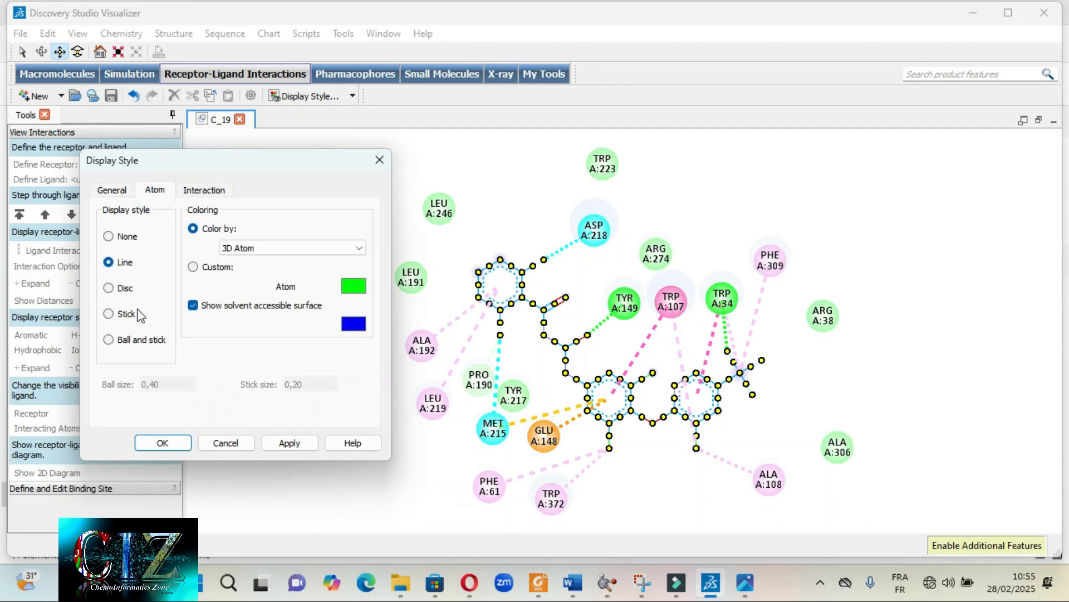
pyautogui.click(110, 314)
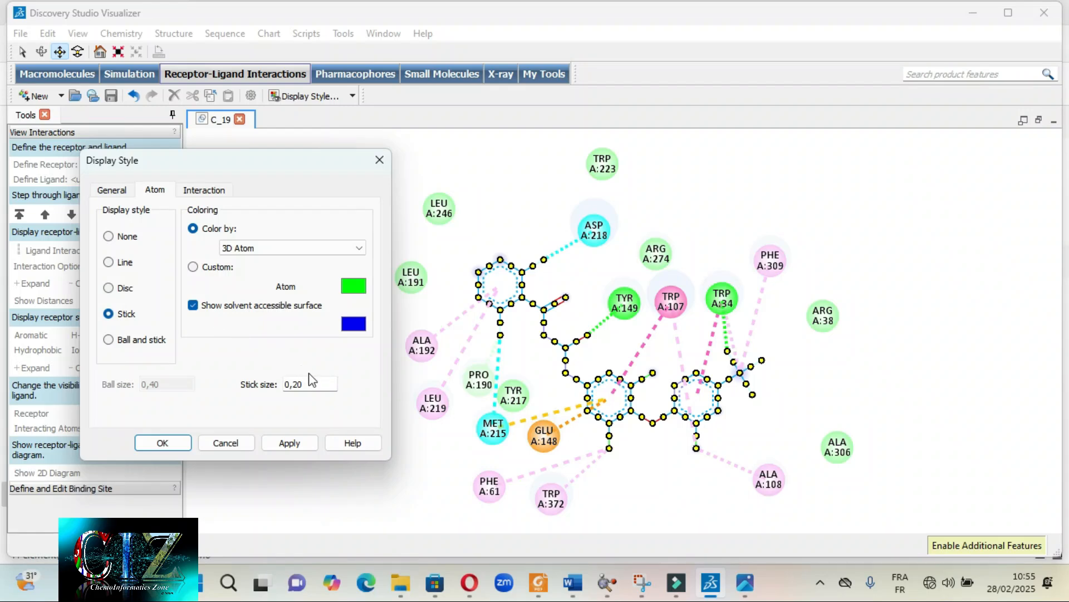
pyautogui.click(283, 443)
pyautogui.click(162, 443)
pyautogui.click(342, 363)
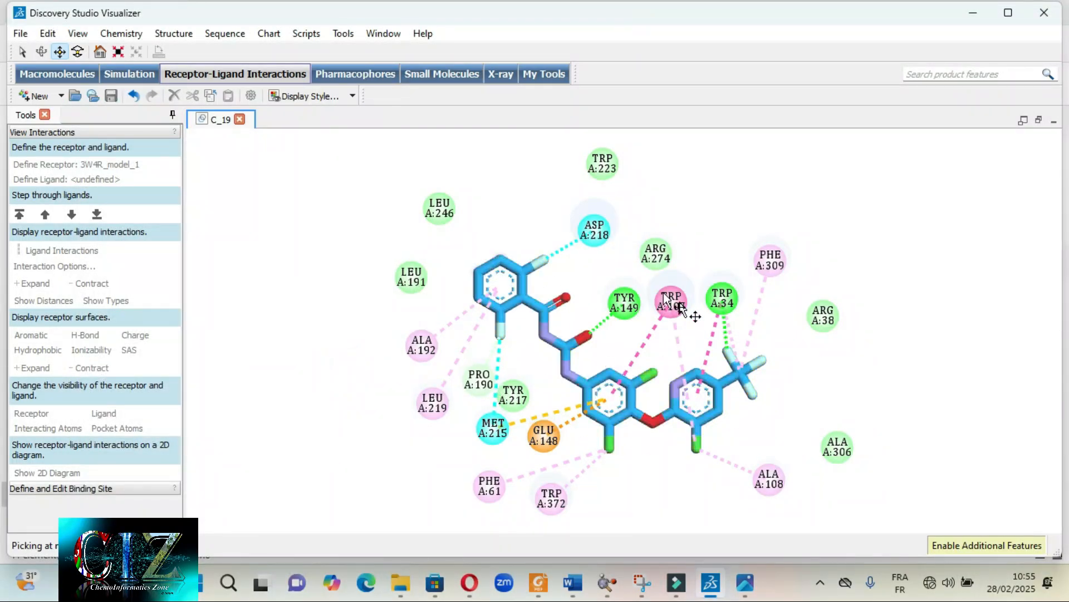
pyautogui.click(745, 583)
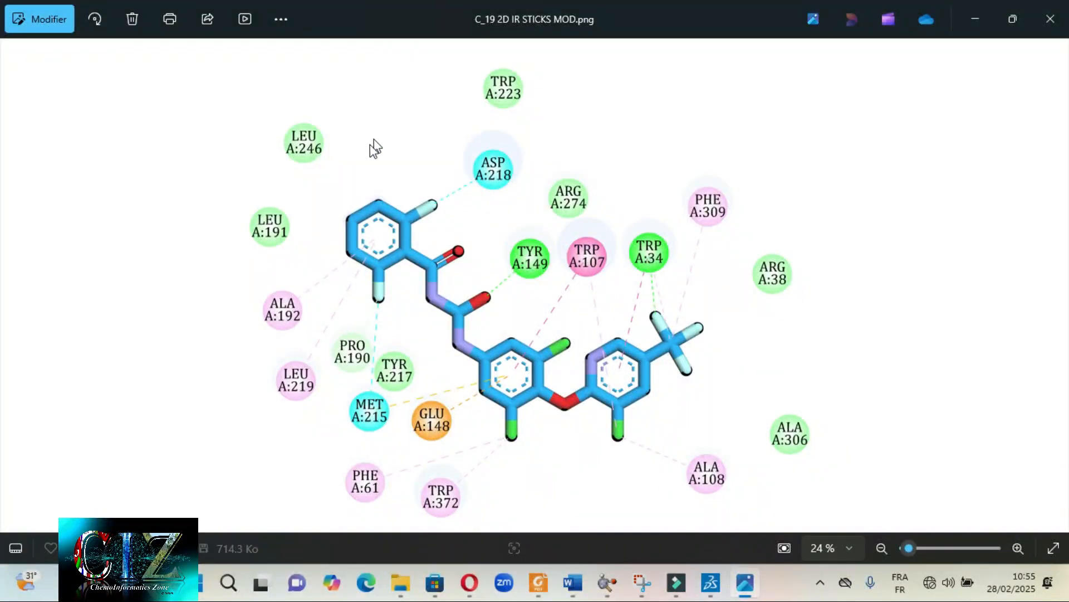
pyautogui.click(748, 584)
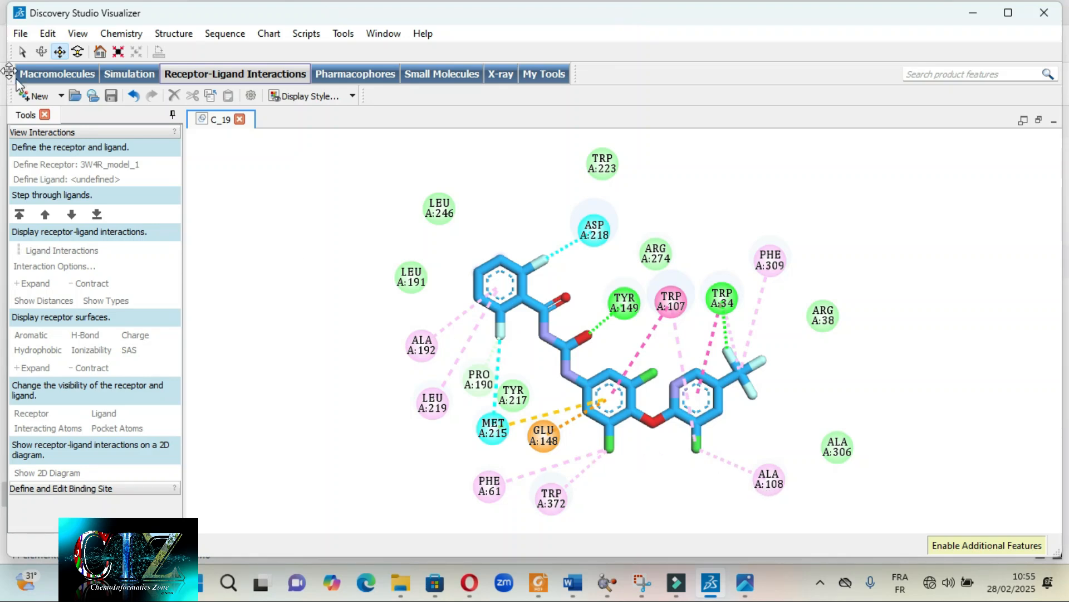
pyautogui.click(21, 33)
pyautogui.click(67, 165)
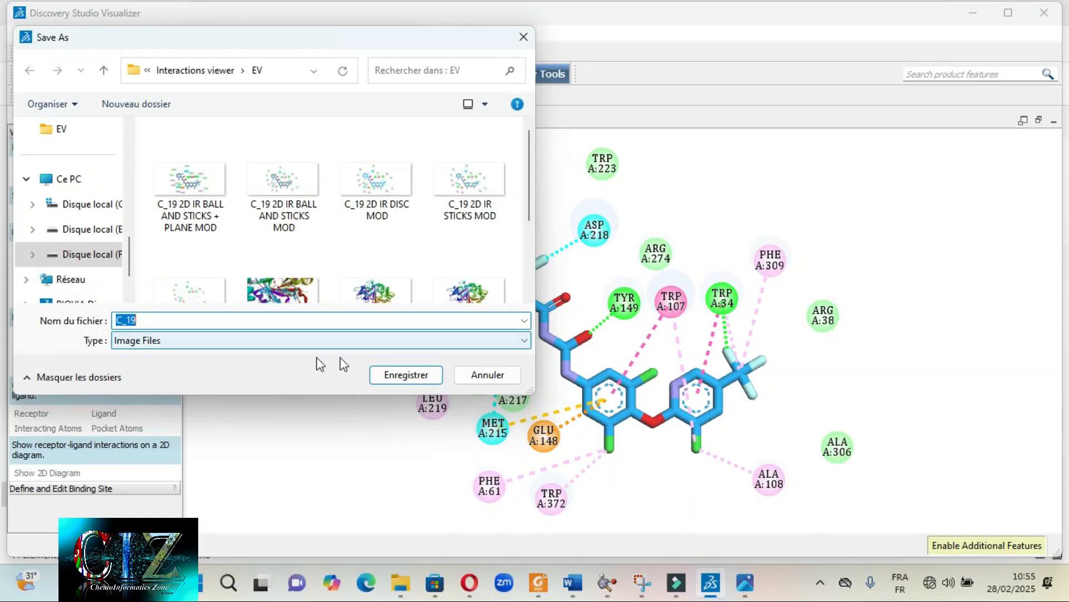
pyautogui.click(524, 36)
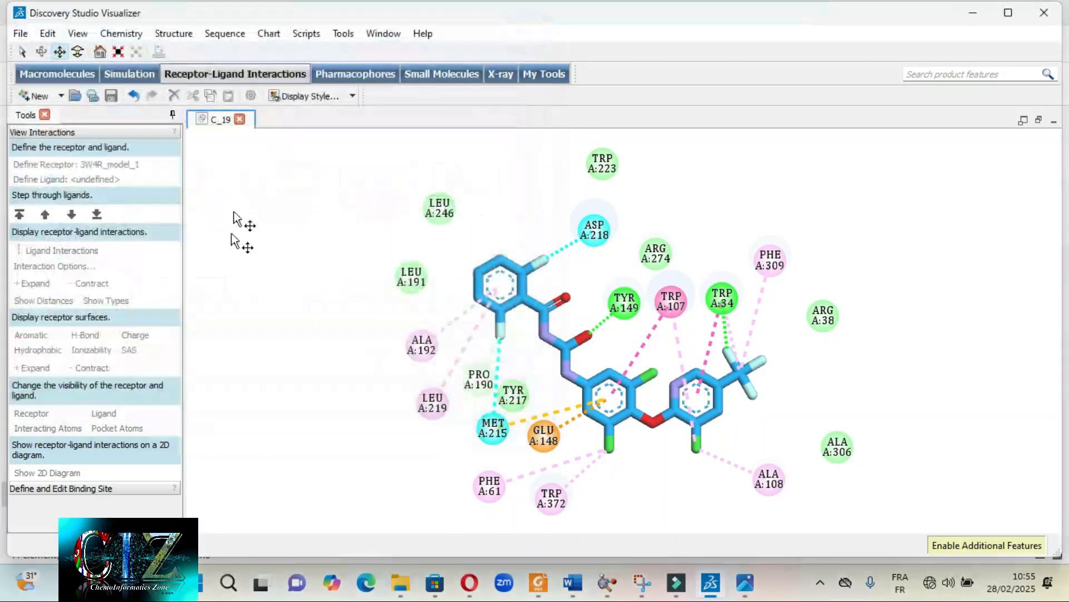
# - Switch to C_19 2D IR STICKS MOD.png in the image viewer and examine its stick bonds, rings and residue labels up close
pyautogui.click(745, 582)
pyautogui.scroll(3, 565, 353)
pyautogui.scroll(3, 566, 352)
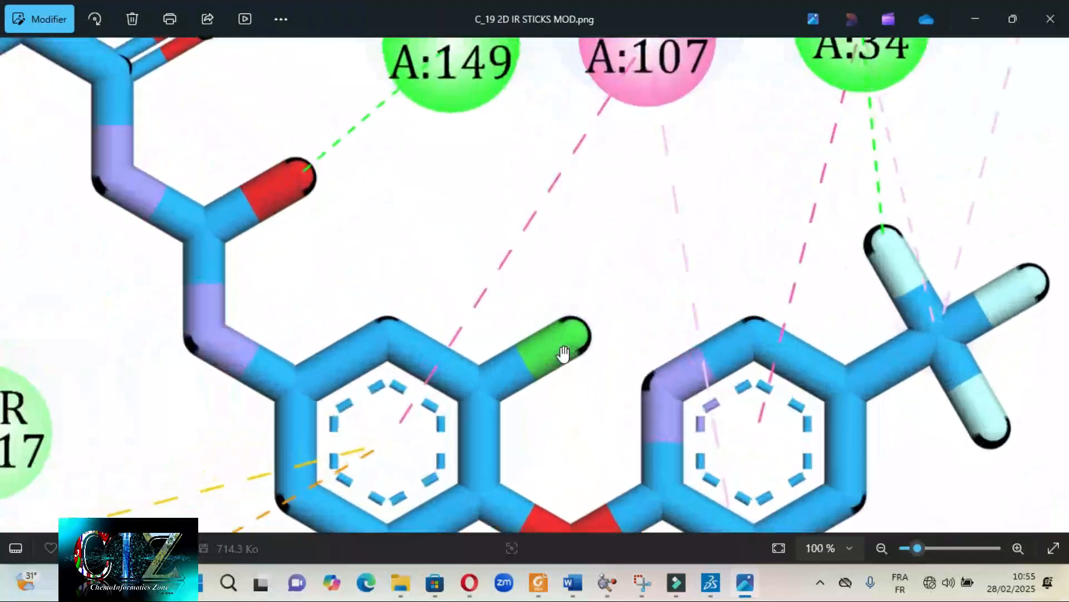
pyautogui.scroll(1, 455, 327)
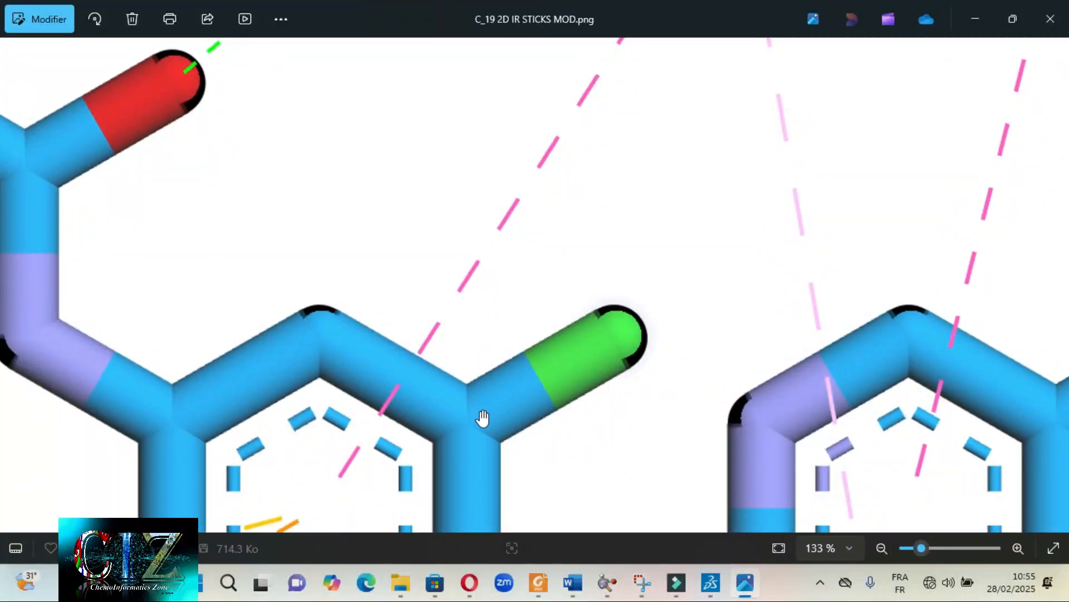
pyautogui.scroll(-1, 525, 316)
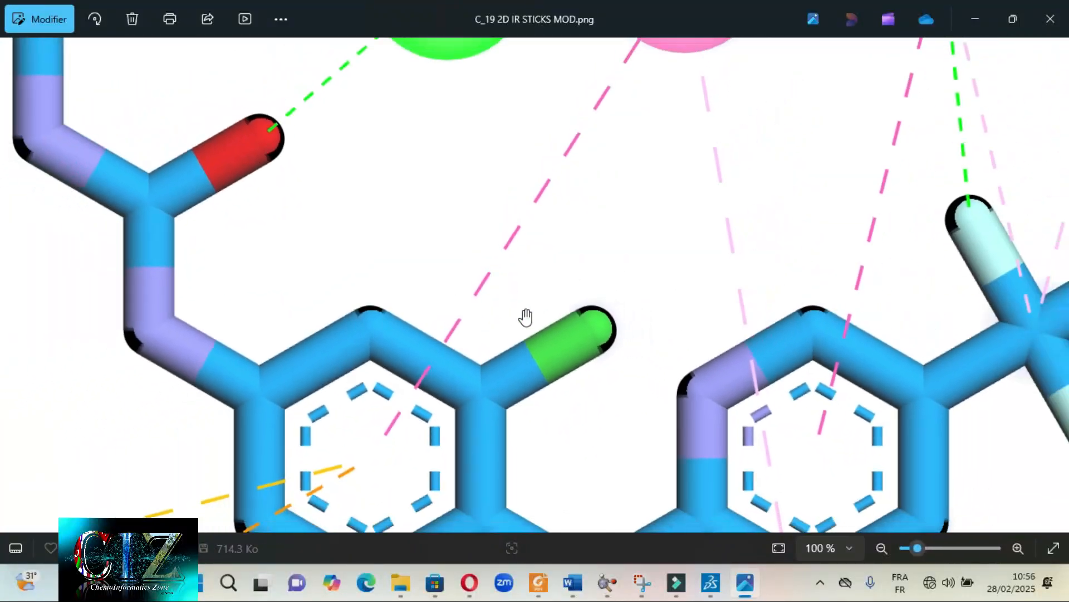
pyautogui.scroll(-1, 536, 367)
pyautogui.scroll(-2, 491, 348)
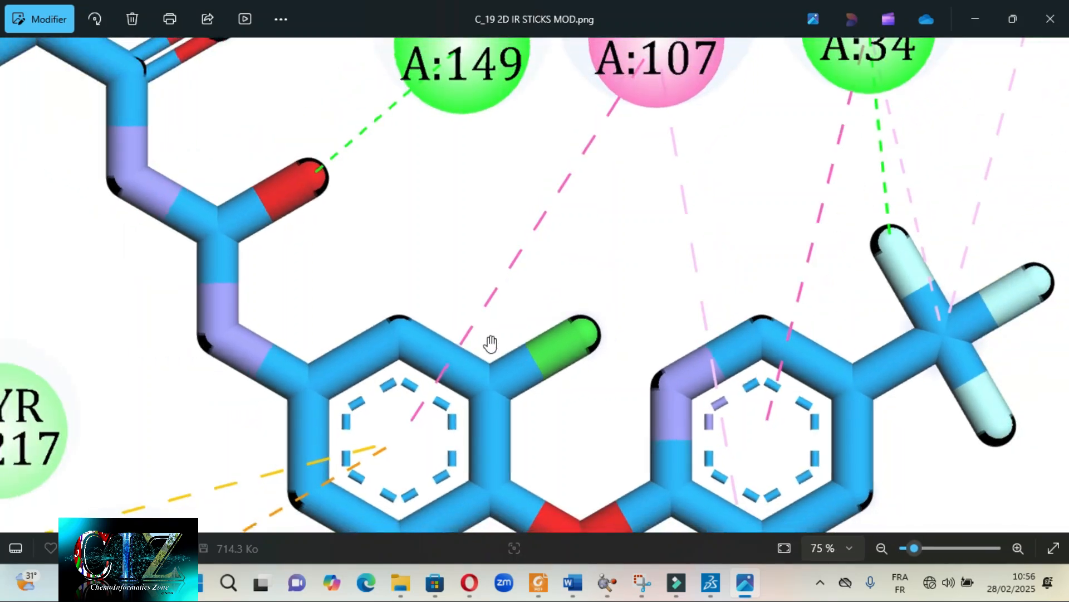
pyautogui.scroll(-1, 493, 359)
pyautogui.scroll(-2, 470, 342)
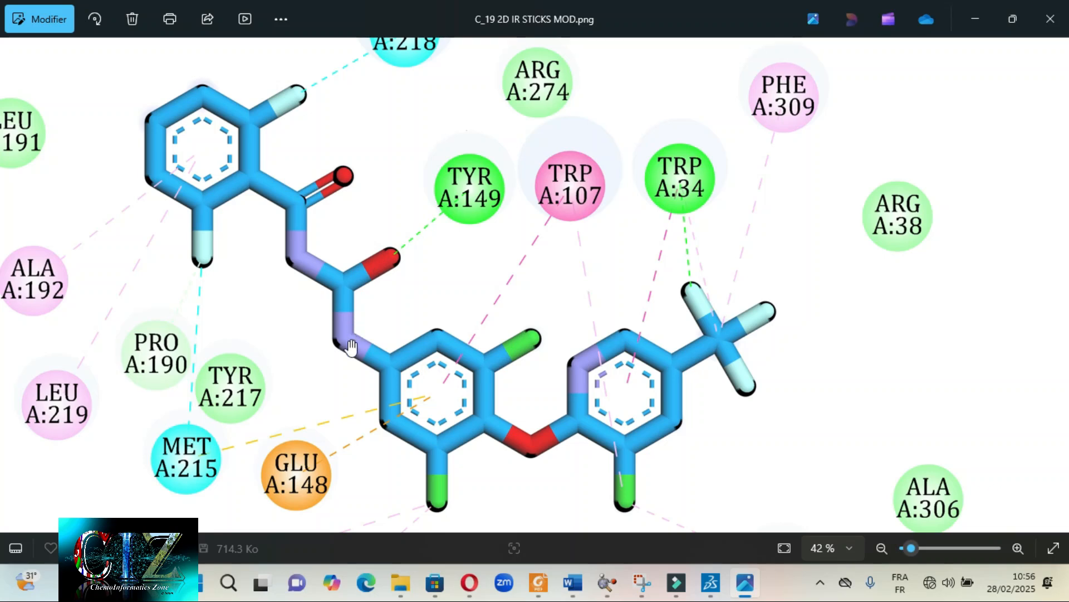
pyautogui.scroll(-1, 390, 321)
pyautogui.scroll(-4, 390, 321)
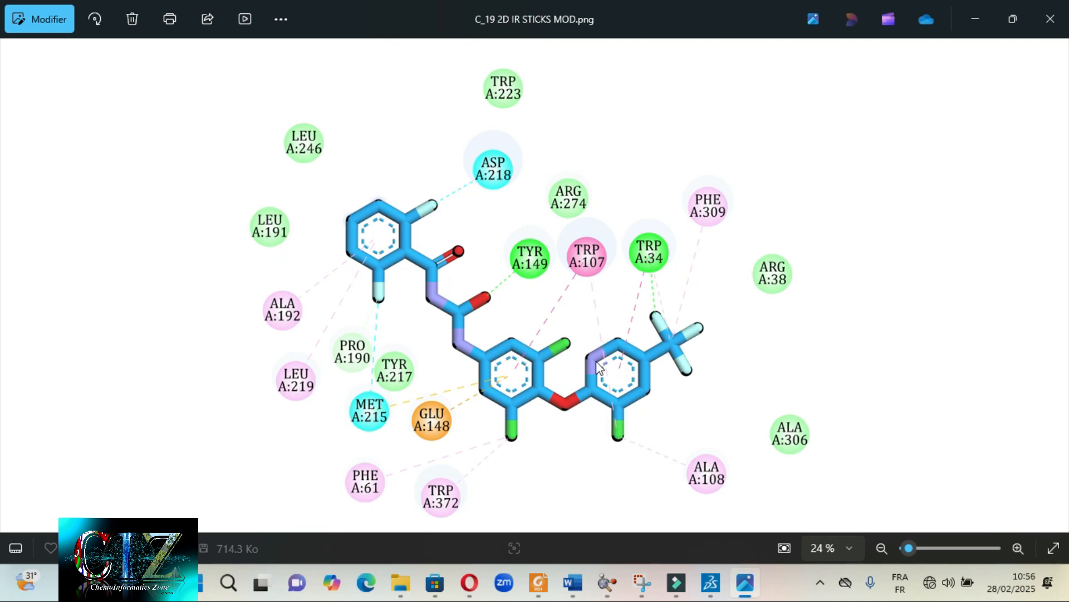
# - Examine the stick ligand up close in Discovery Studio, and view the disc version in C_19 2D IR DISC MOD.png
pyautogui.click(713, 584)
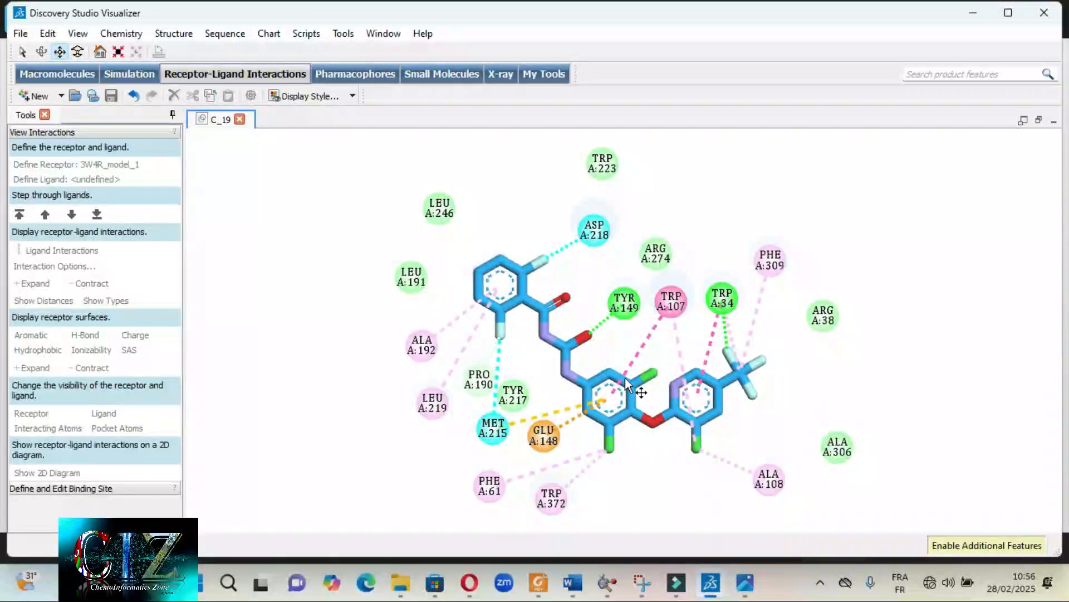
pyautogui.scroll(5, 513, 390)
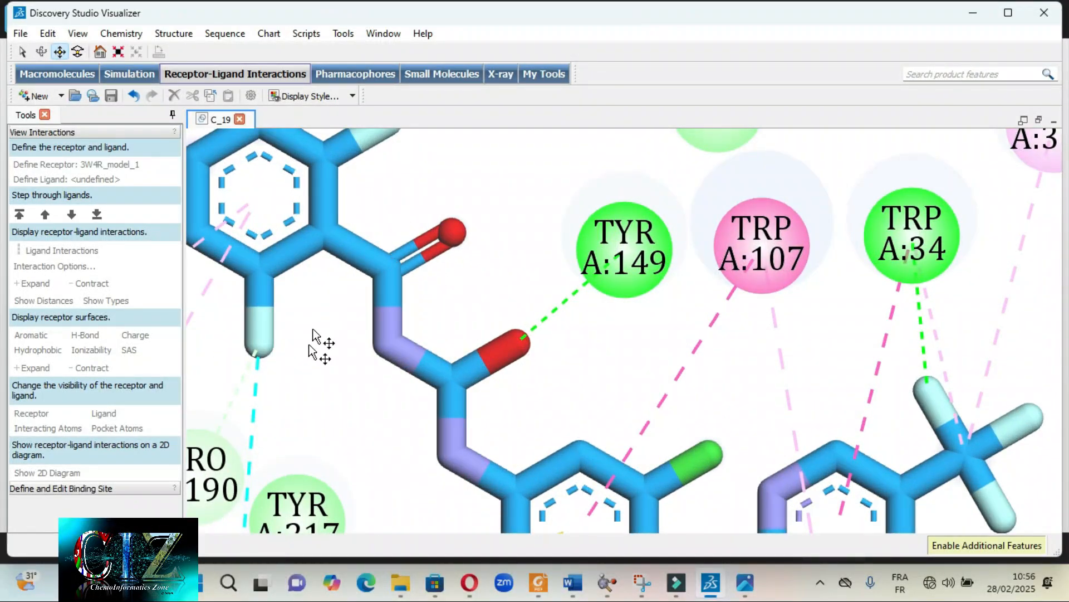
pyautogui.scroll(-5, 627, 410)
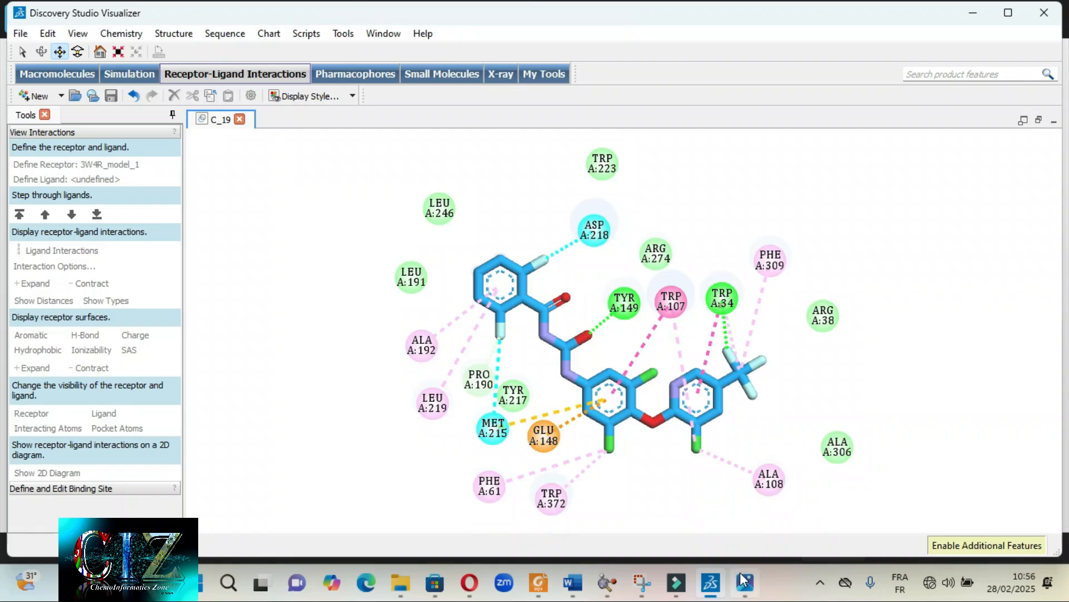
pyautogui.click(744, 593)
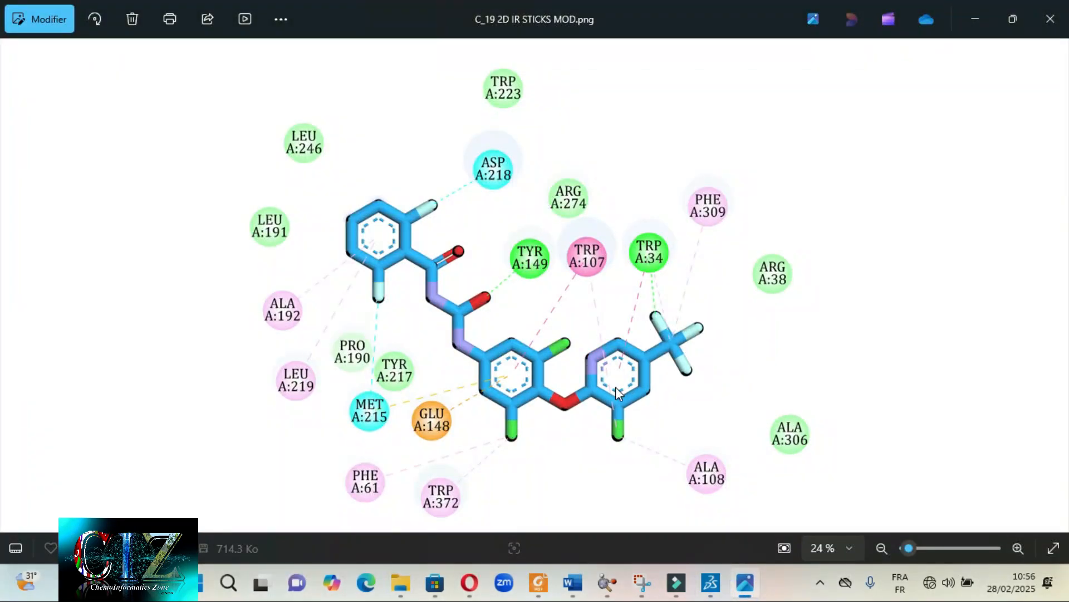
pyautogui.press('Left')
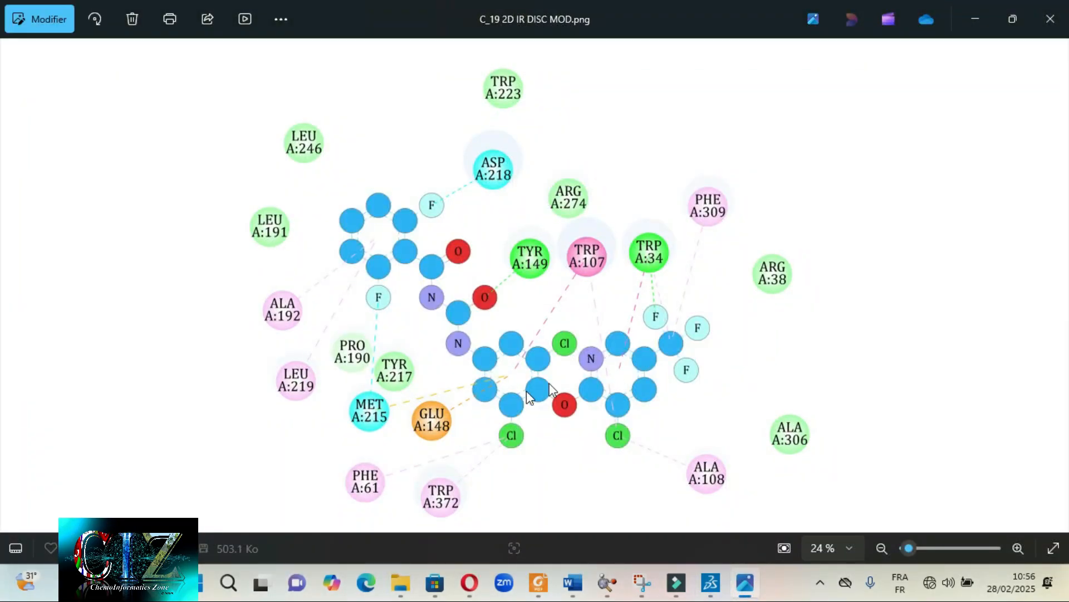
pyautogui.click(746, 589)
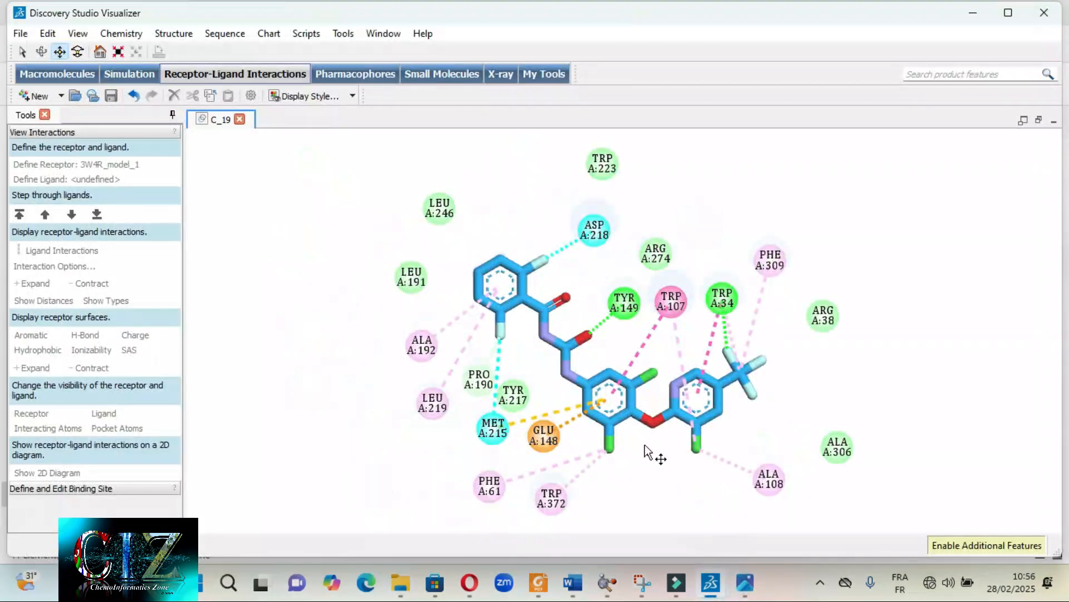
# - Select the whole ligand in the 2D diagram and apply the Disc atom display style with a ball size of 0,40
pyautogui.doubleClick(544, 333)
pyautogui.rightClick(545, 328)
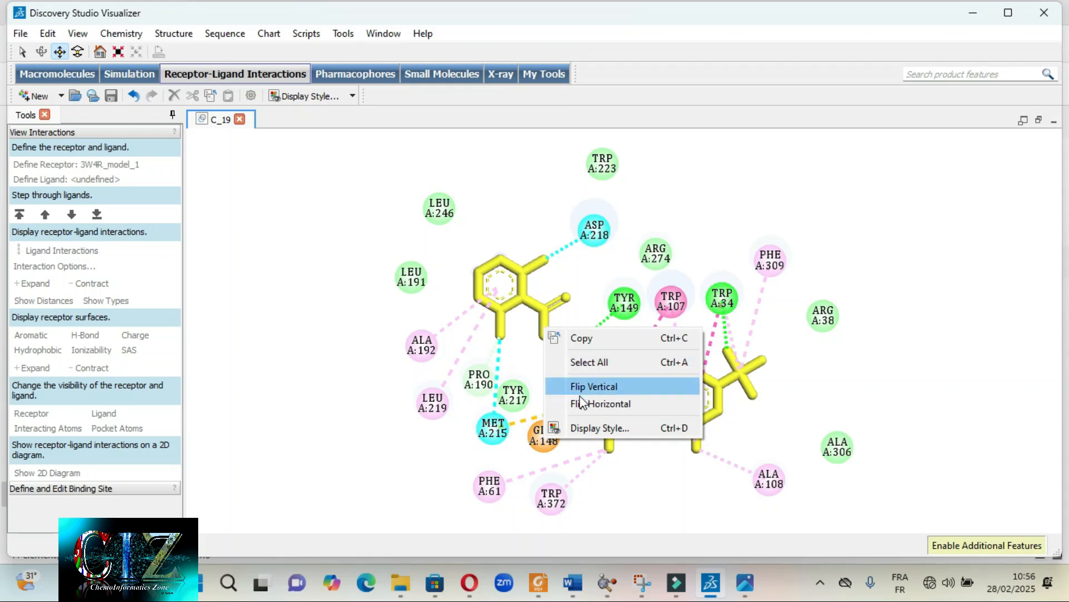
pyautogui.click(454, 355)
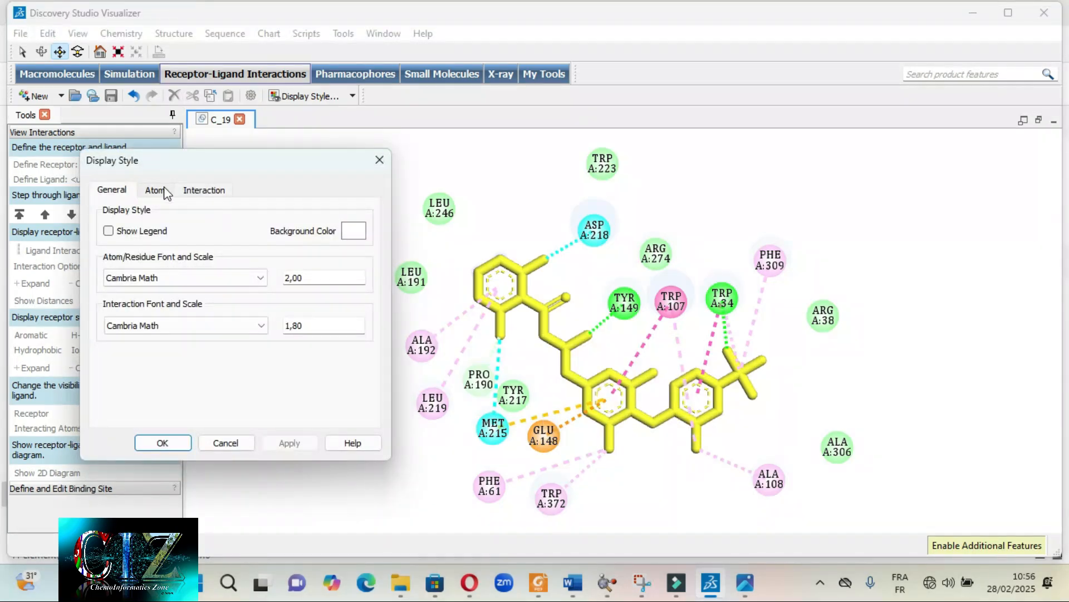
pyautogui.click(155, 189)
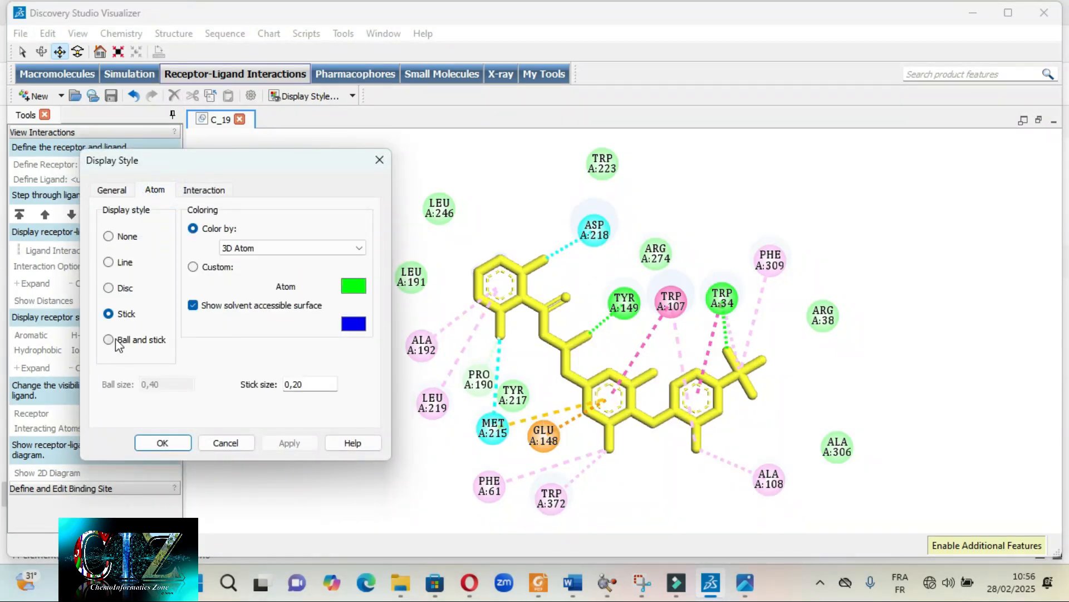
pyautogui.click(109, 288)
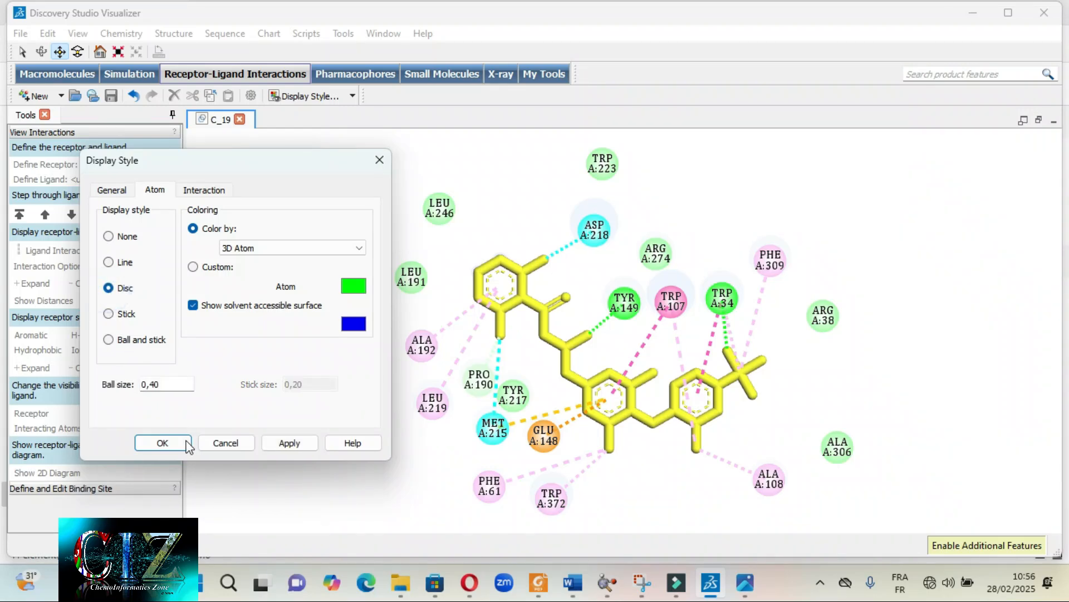
pyautogui.click(272, 444)
pyautogui.click(170, 440)
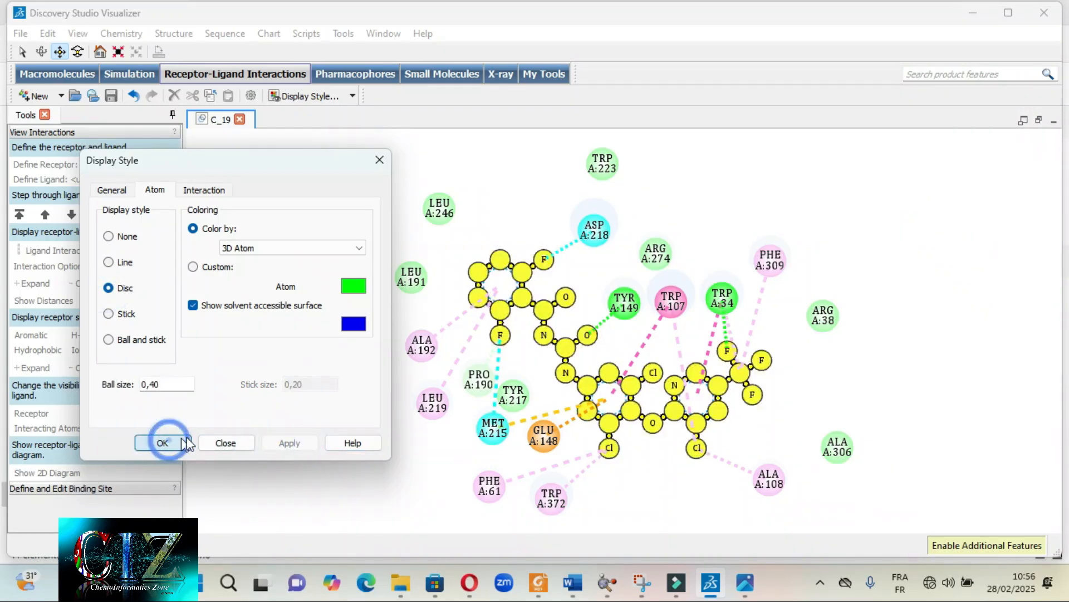
pyautogui.click(279, 320)
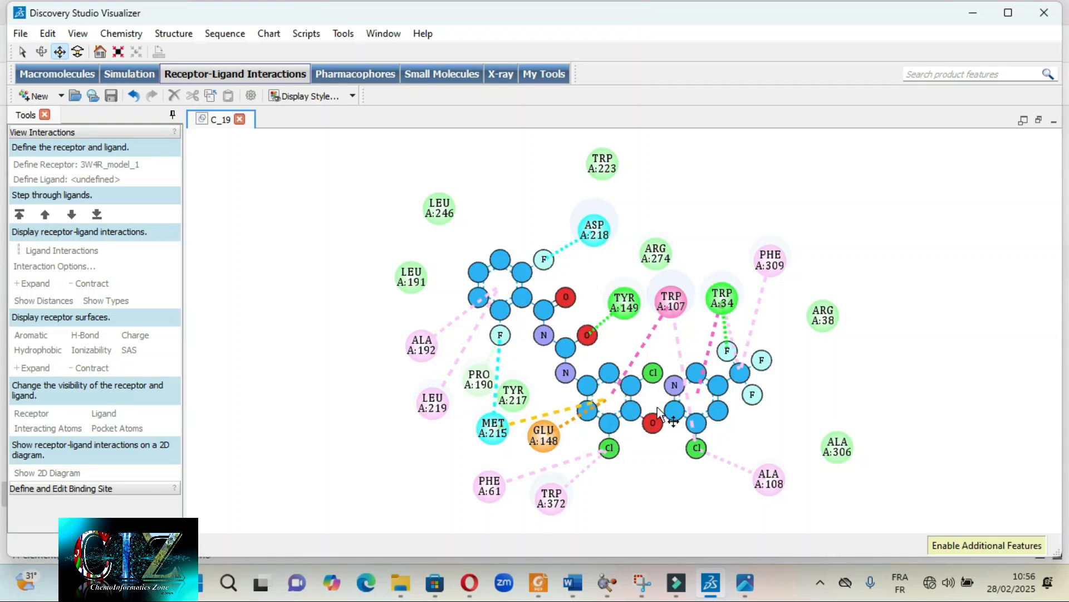
# - Compare the disc diagram with C_19 2D IR DISC MOD.png in the image viewer, view the ball-and-stick reference images, and return to Discovery Studio
pyautogui.click(747, 583)
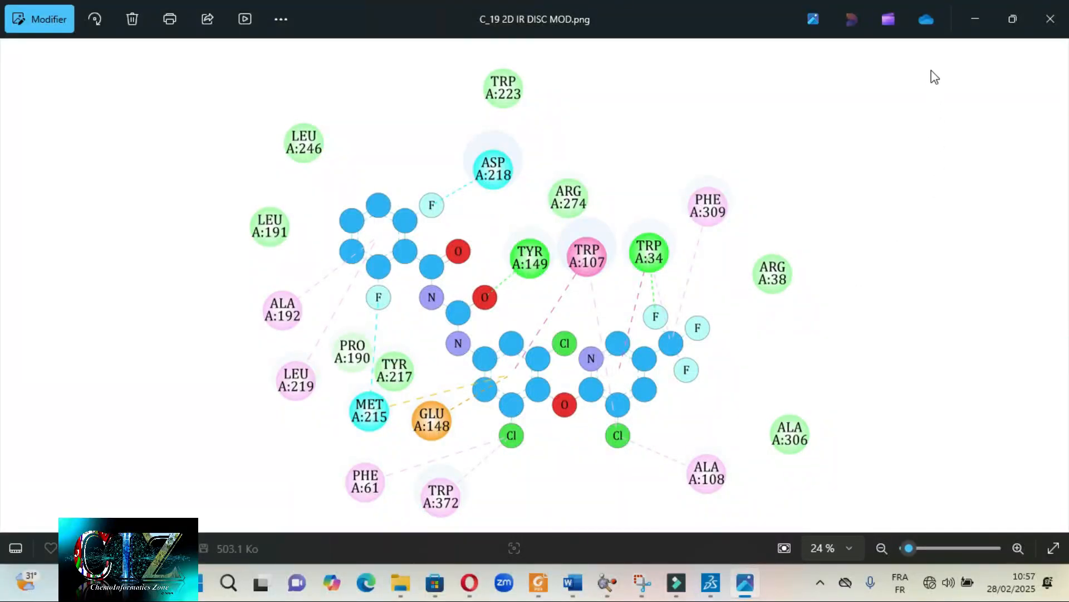
pyautogui.click(972, 19)
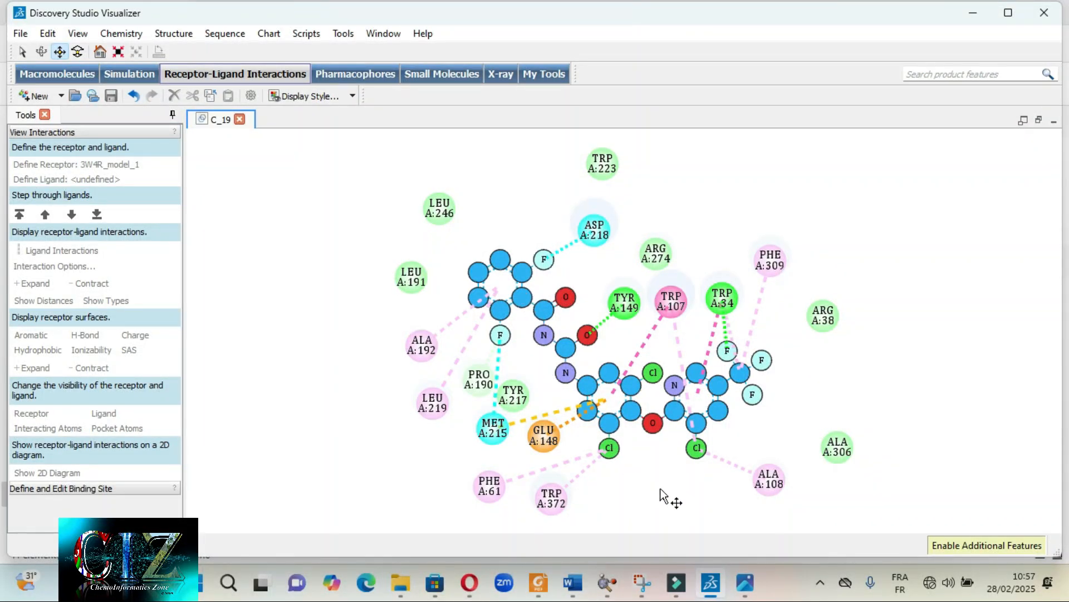
pyautogui.click(745, 582)
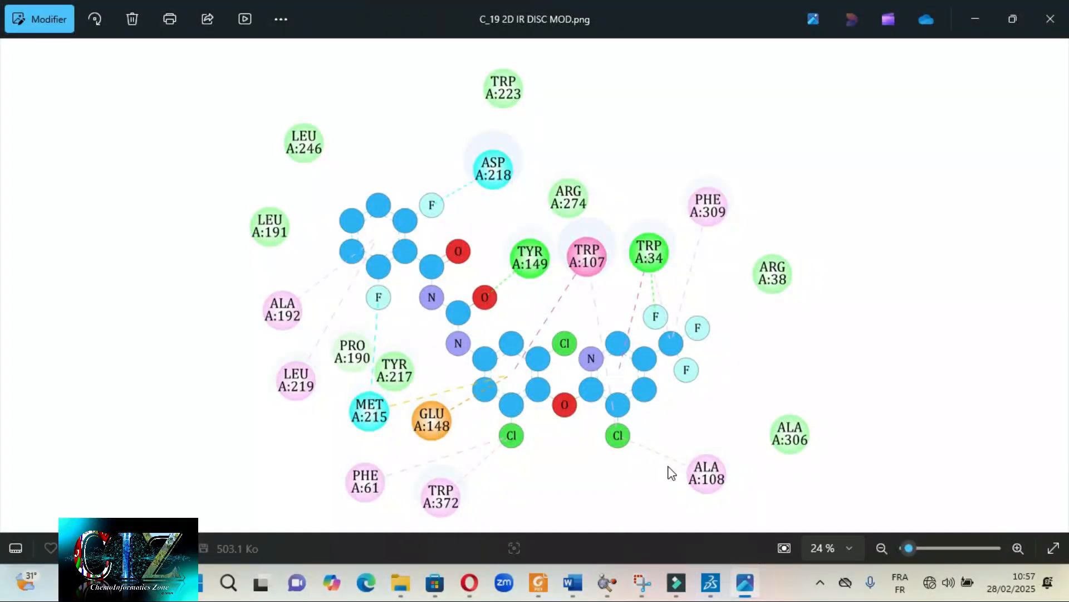
pyautogui.press('Right')
pyautogui.press('Right')
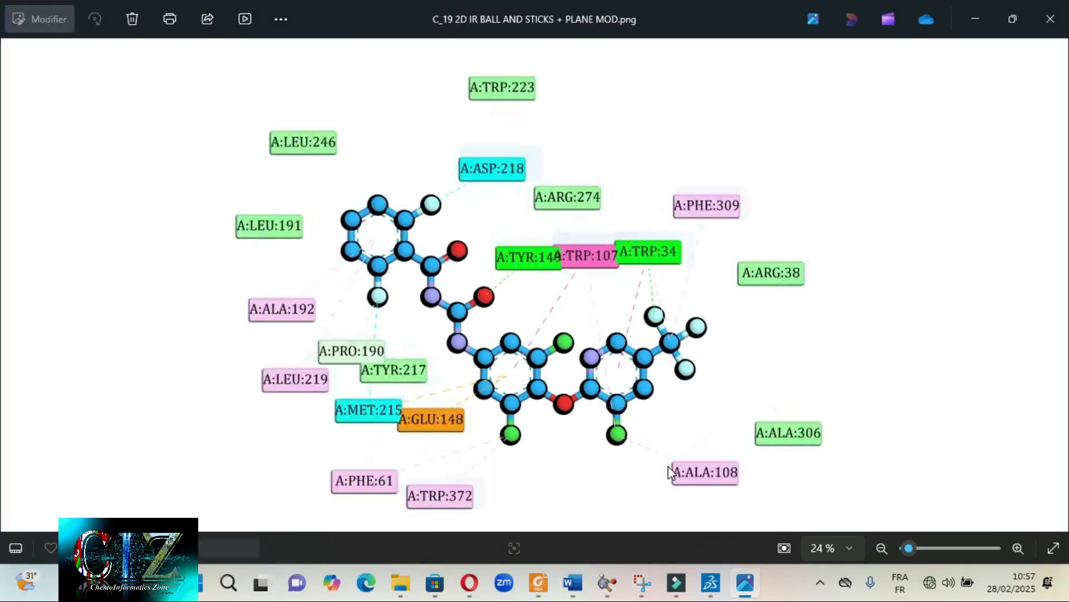
pyautogui.press('Left')
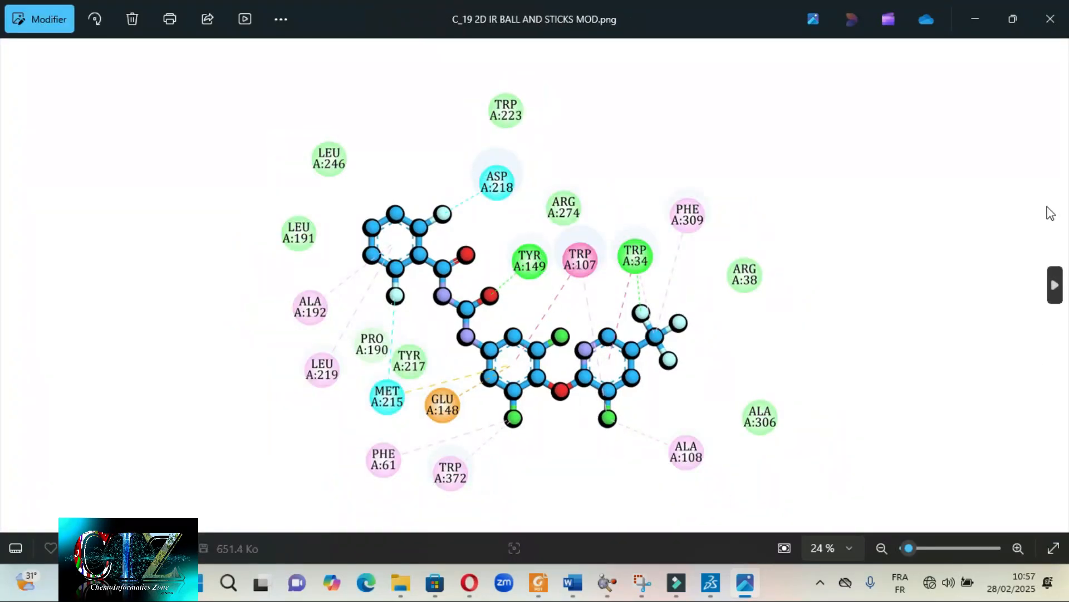
pyautogui.click(972, 22)
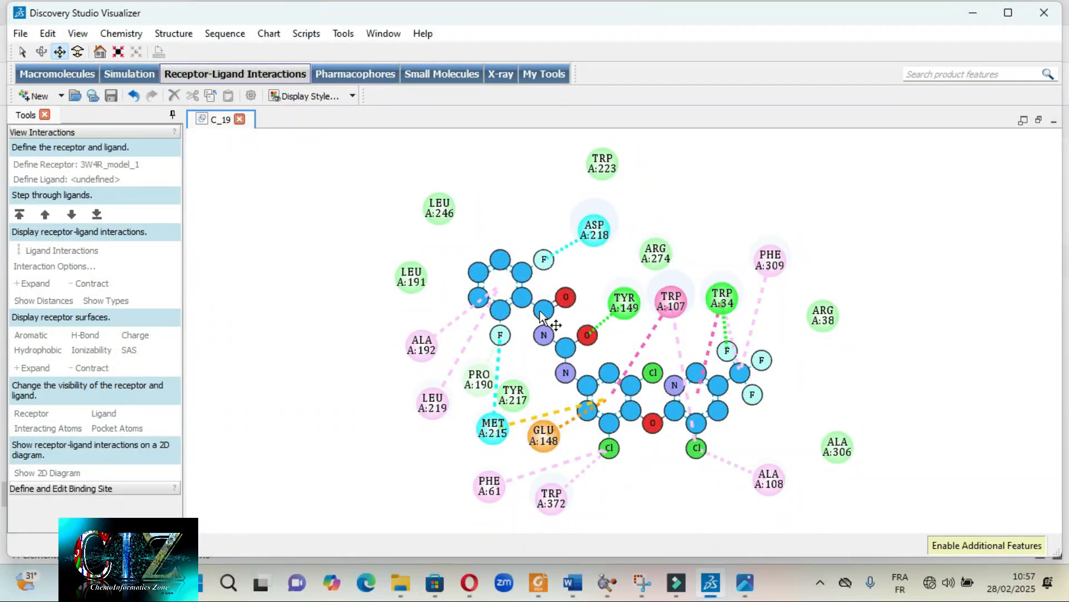
# - Select the whole ligand and apply the Ball and stick atom display style
pyautogui.doubleClick(520, 299)
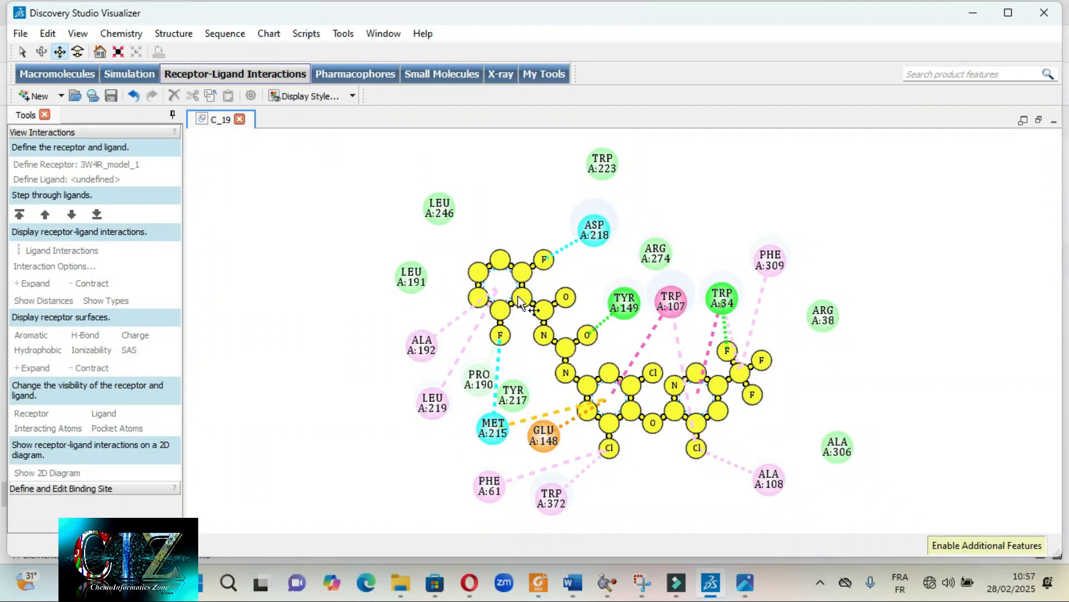
pyautogui.rightClick(520, 300)
pyautogui.click(588, 398)
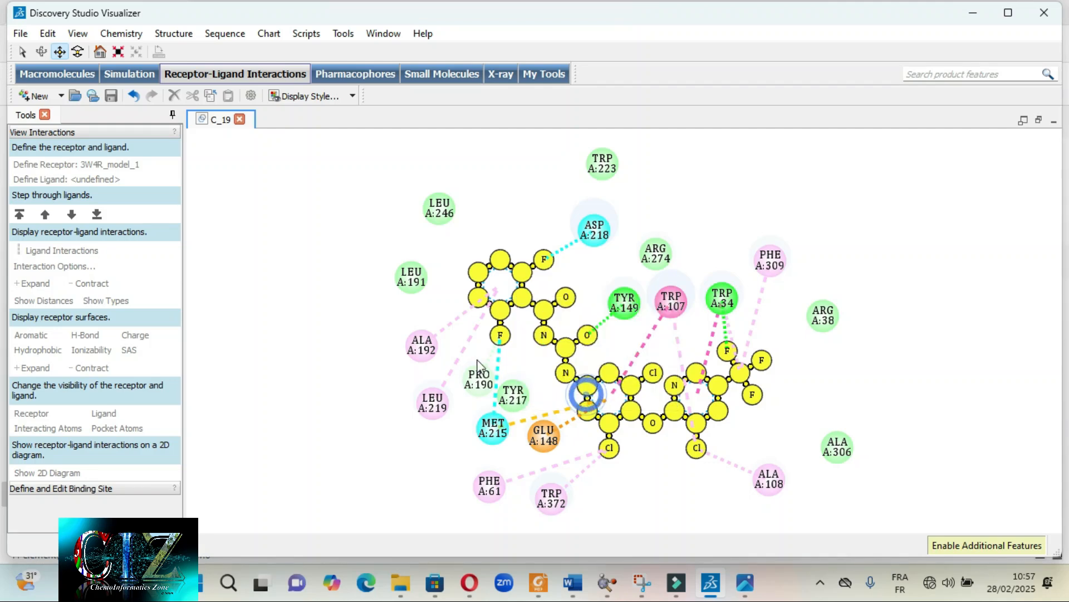
pyautogui.click(156, 193)
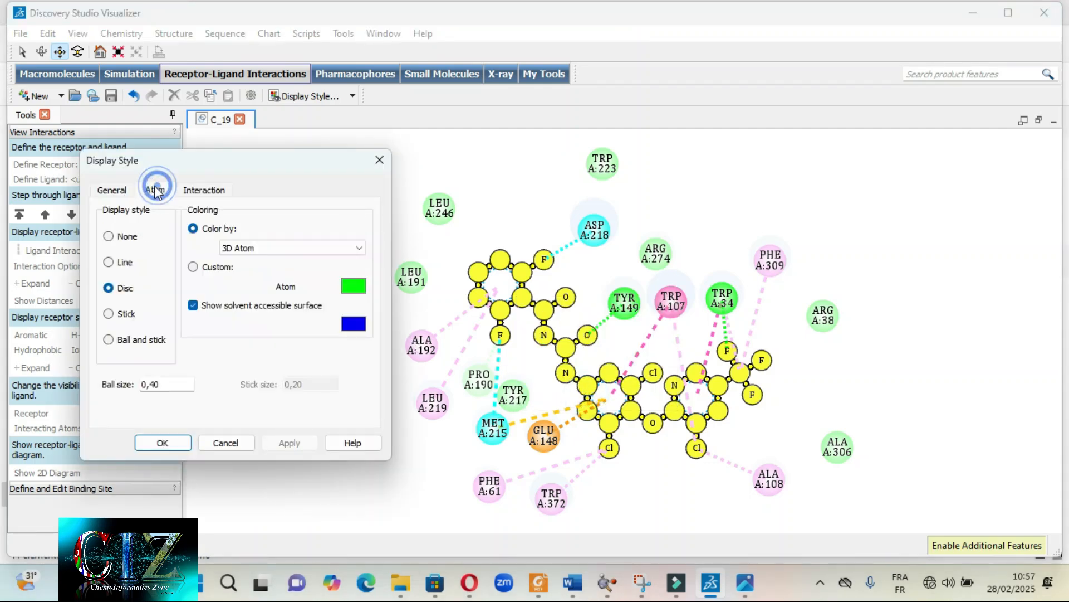
pyautogui.click(108, 315)
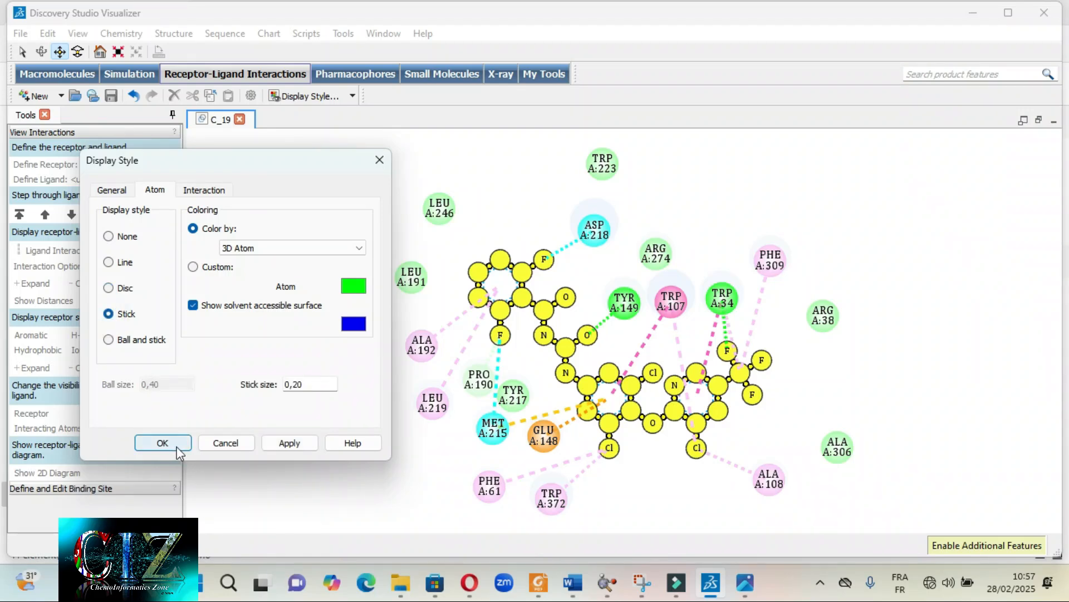
pyautogui.click(109, 340)
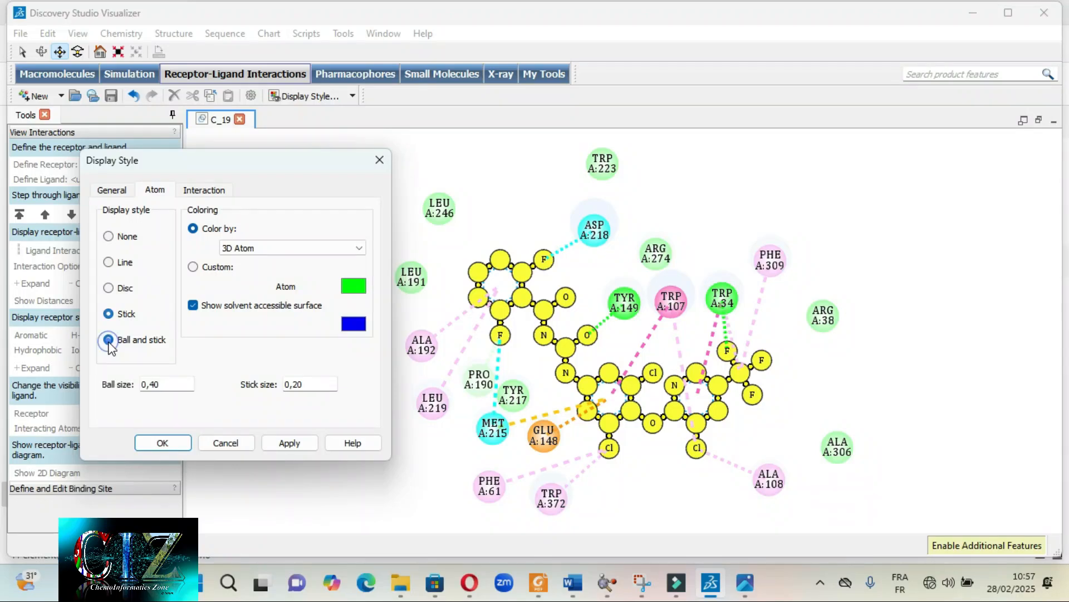
pyautogui.click(162, 443)
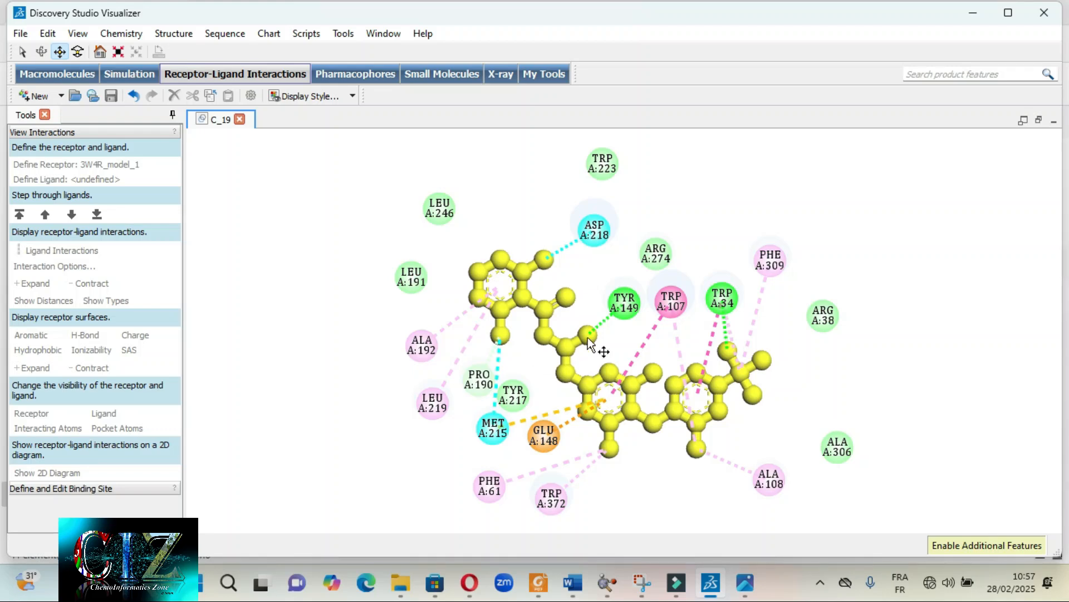
# - Adjust the ball size and stick size of the ligand's ball-and-stick display and apply them to the diagram
pyautogui.rightClick(502, 316)
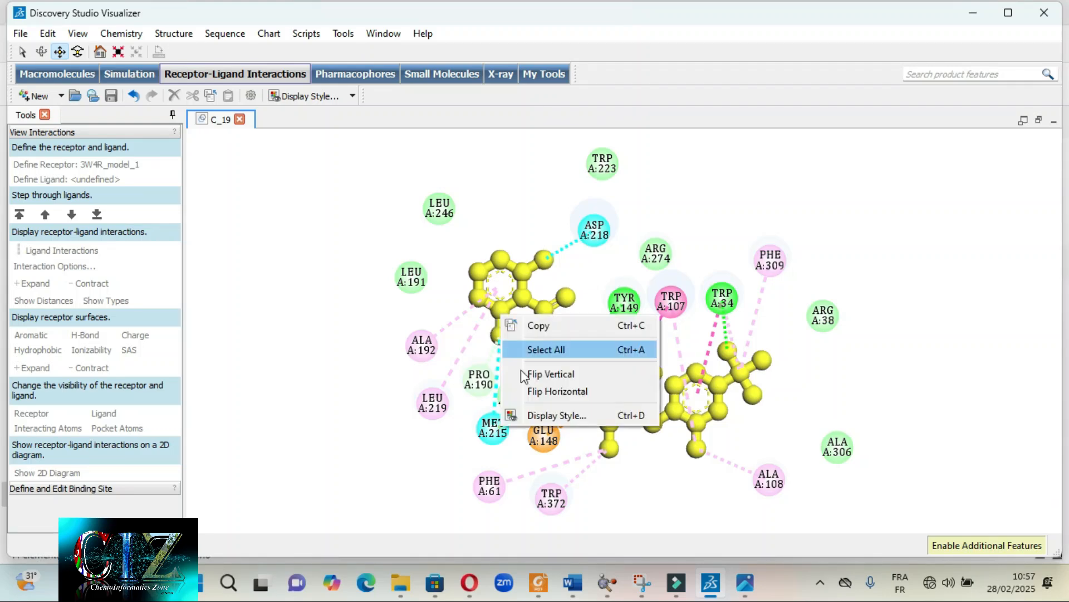
pyautogui.click(548, 415)
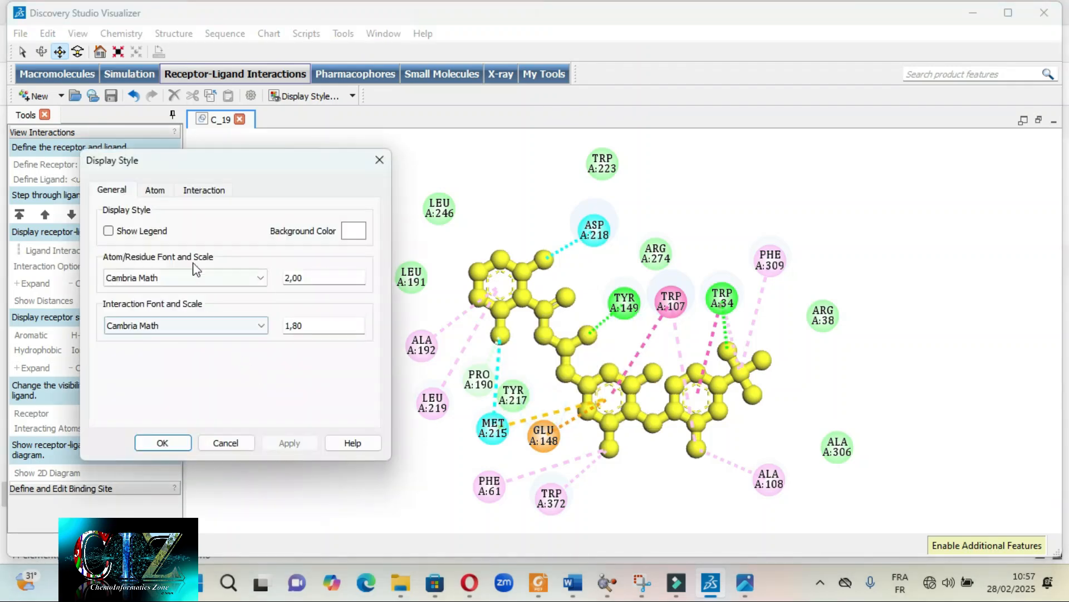
pyautogui.click(154, 188)
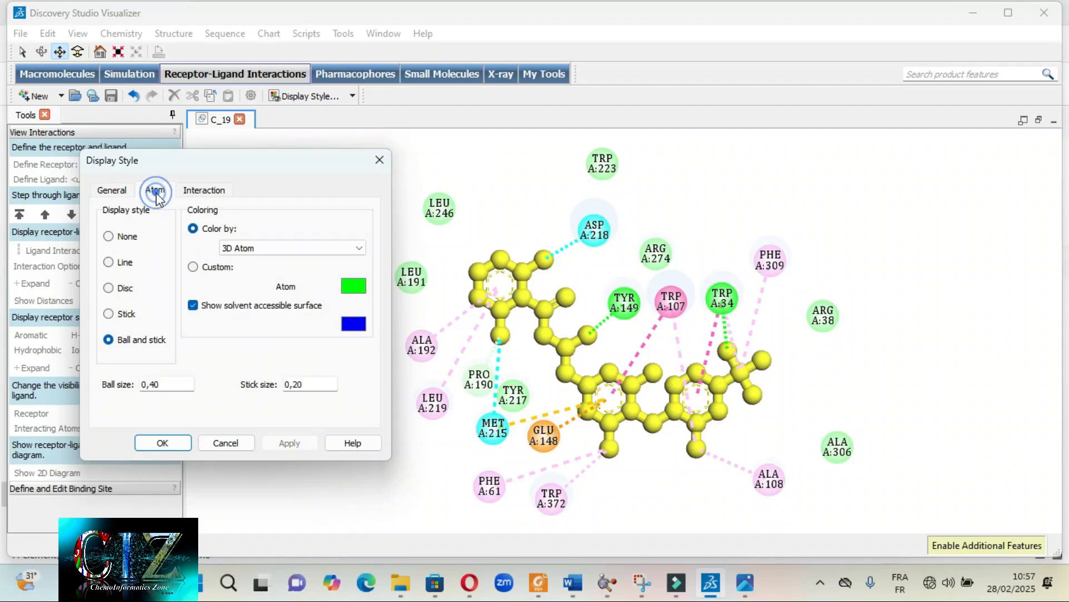
pyautogui.click(162, 383)
pyautogui.press('BackSpace')
pyautogui.press('BackSpace')
pyautogui.click(307, 383)
pyautogui.press('BackSpace')
pyautogui.press('BackSpace')
pyautogui.click(288, 443)
pyautogui.click(163, 443)
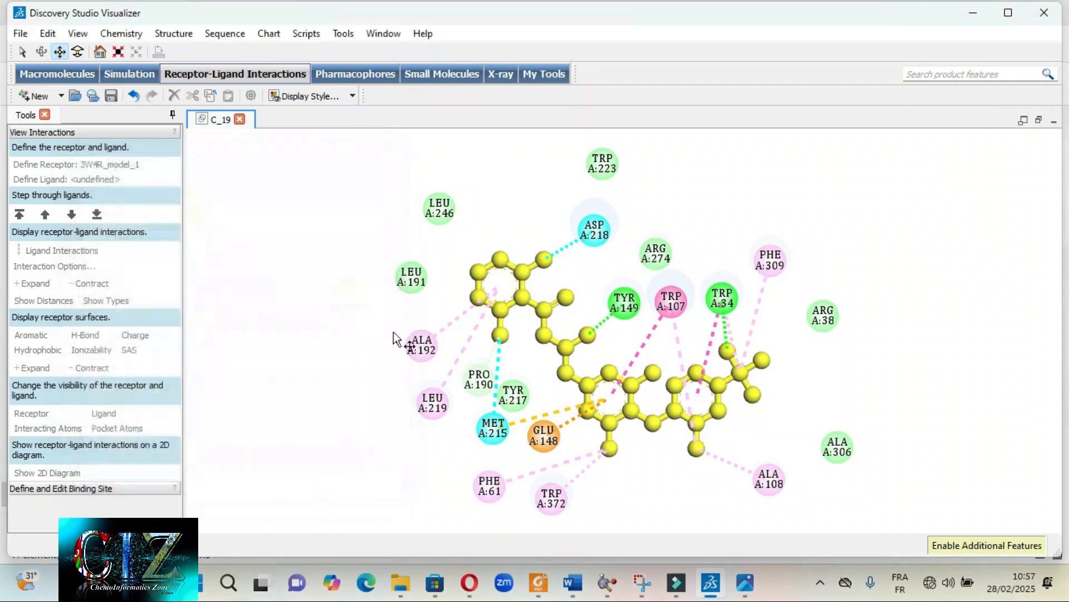
# - Examine the ball-and-stick ligand up close, compare it with C_19 2D IR BALL AND STICKS MOD.png in the image viewer, and return to Discovery Studio
pyautogui.scroll(10, 613, 334)
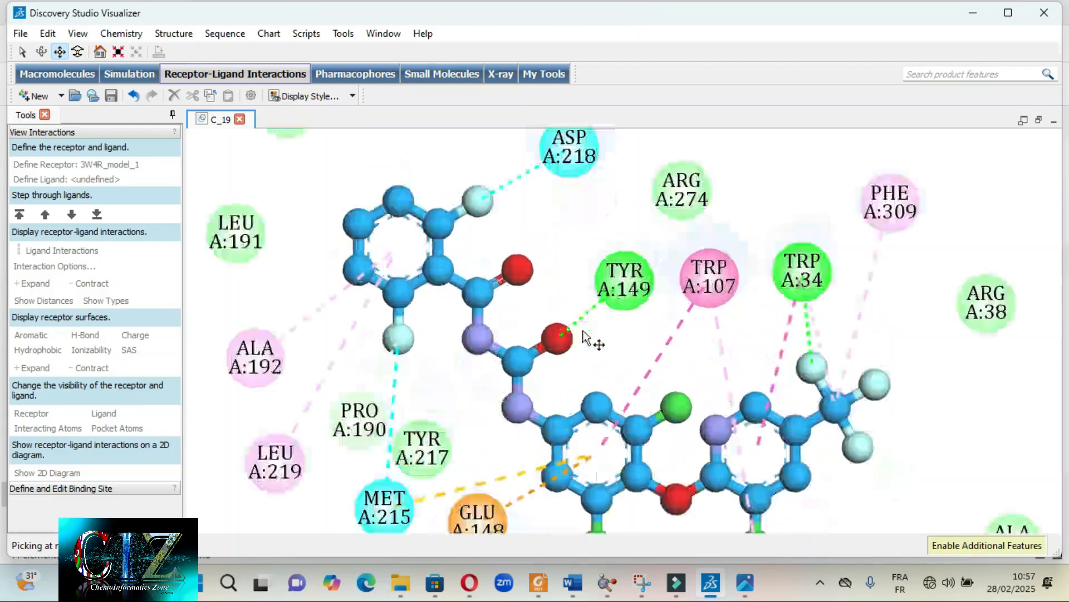
pyautogui.scroll(-6, 525, 402)
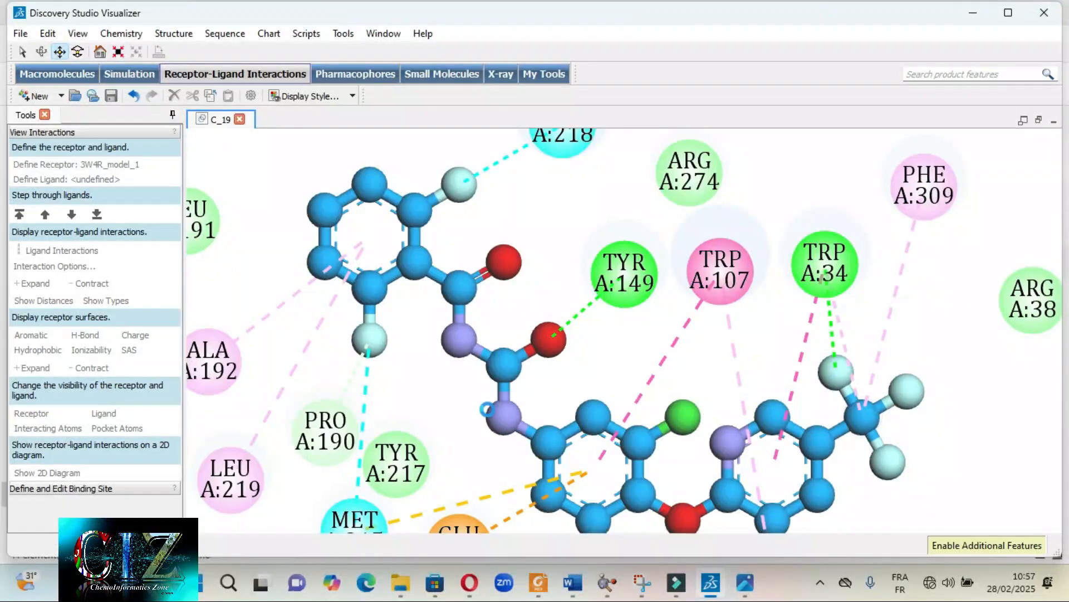
pyautogui.scroll(-4, 524, 412)
pyautogui.scroll(1, 535, 423)
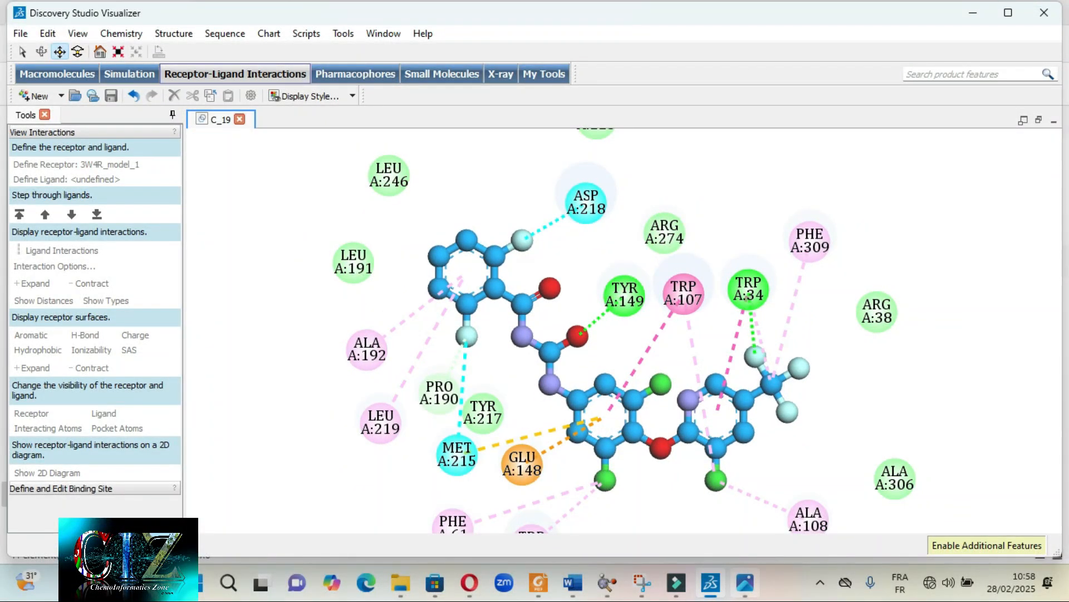
pyautogui.click(746, 583)
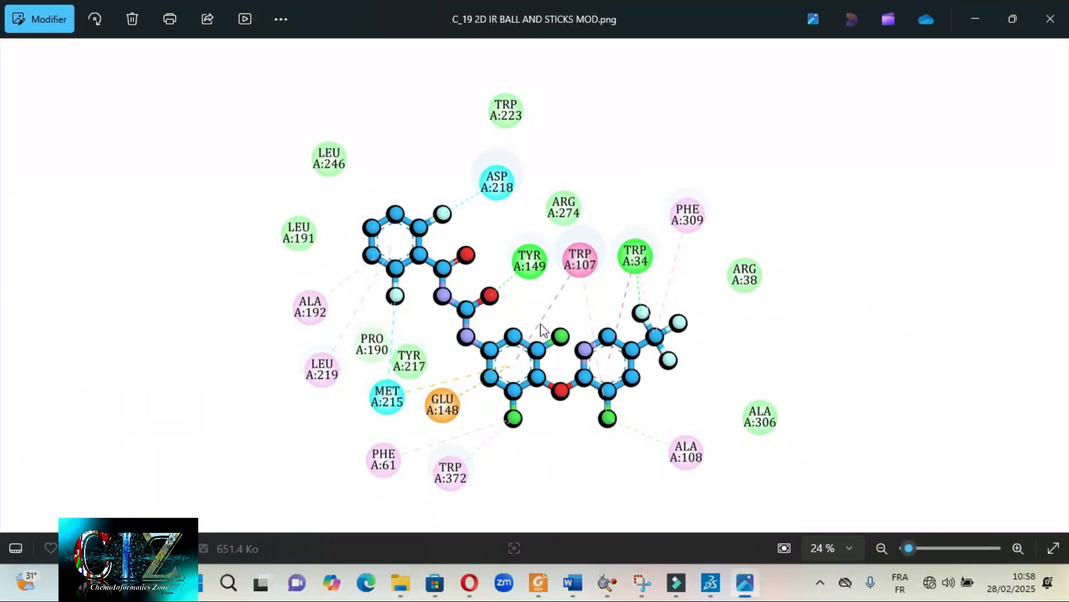
pyautogui.scroll(5, 423, 334)
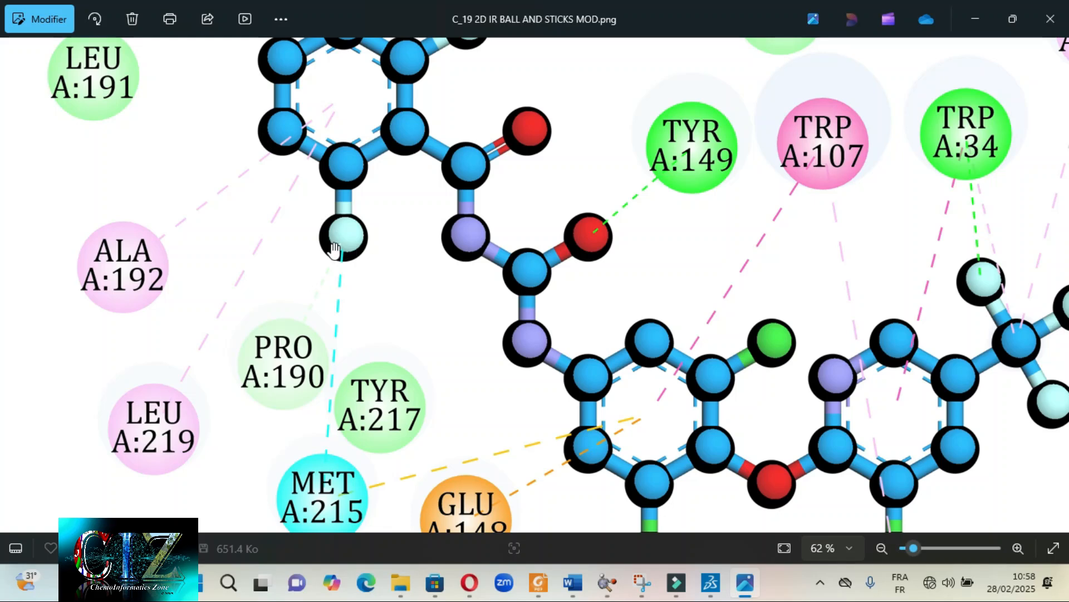
pyautogui.scroll(-5, 342, 242)
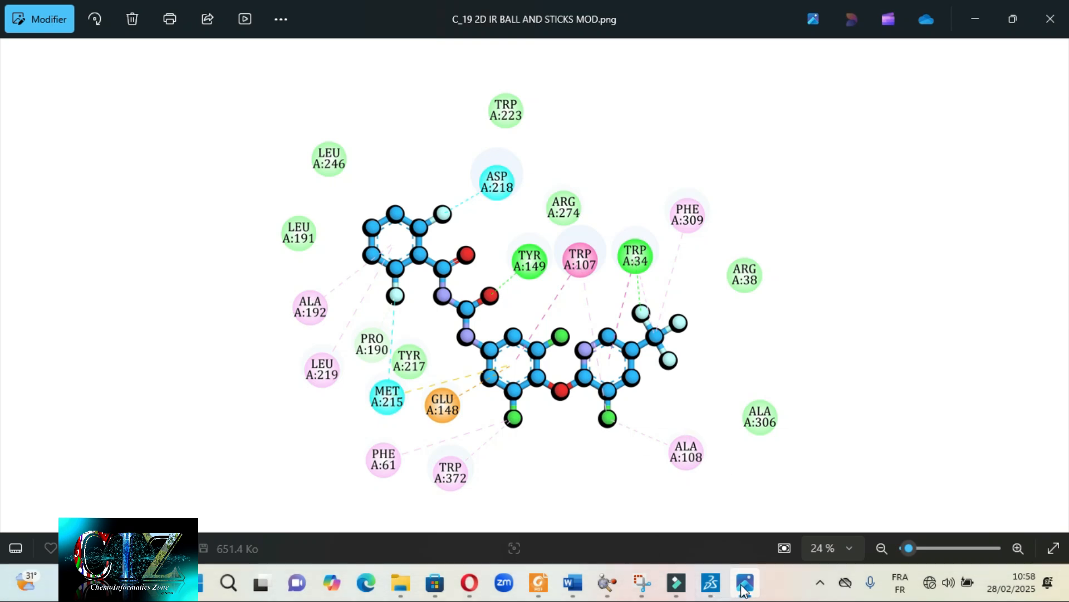
pyautogui.moveTo(711, 582)
pyautogui.click(671, 504)
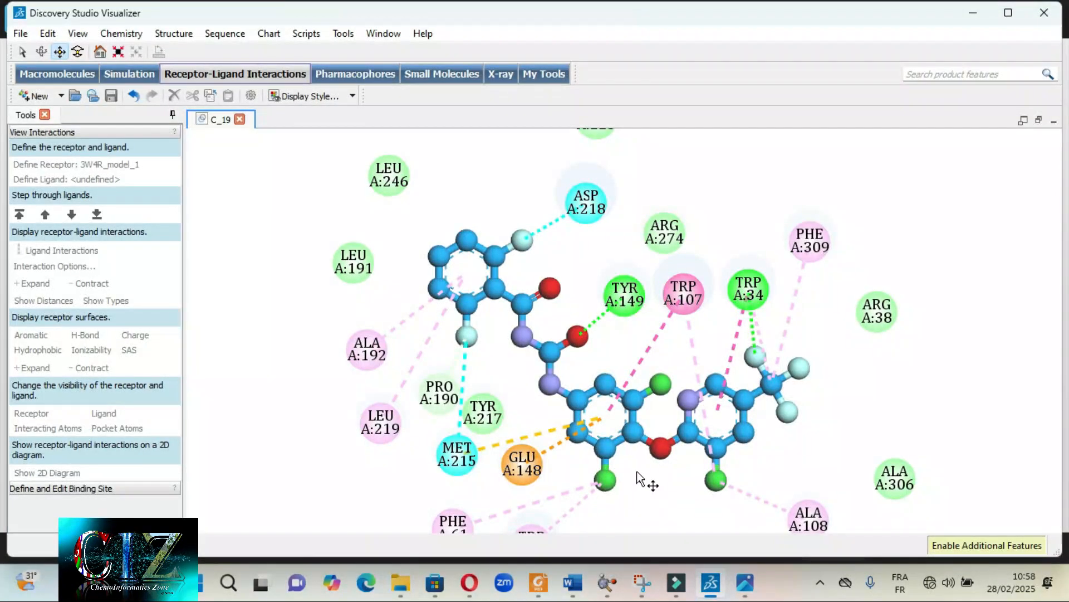
# - Compare the residue label shapes in C_19 2D IR BALL AND STICKS MOD.png and C_19 2D IR BALL AND STICKS + PLANE MOD.png, then return to Discovery Studio
pyautogui.scroll(-5, 640, 482)
pyautogui.scroll(2, 613, 410)
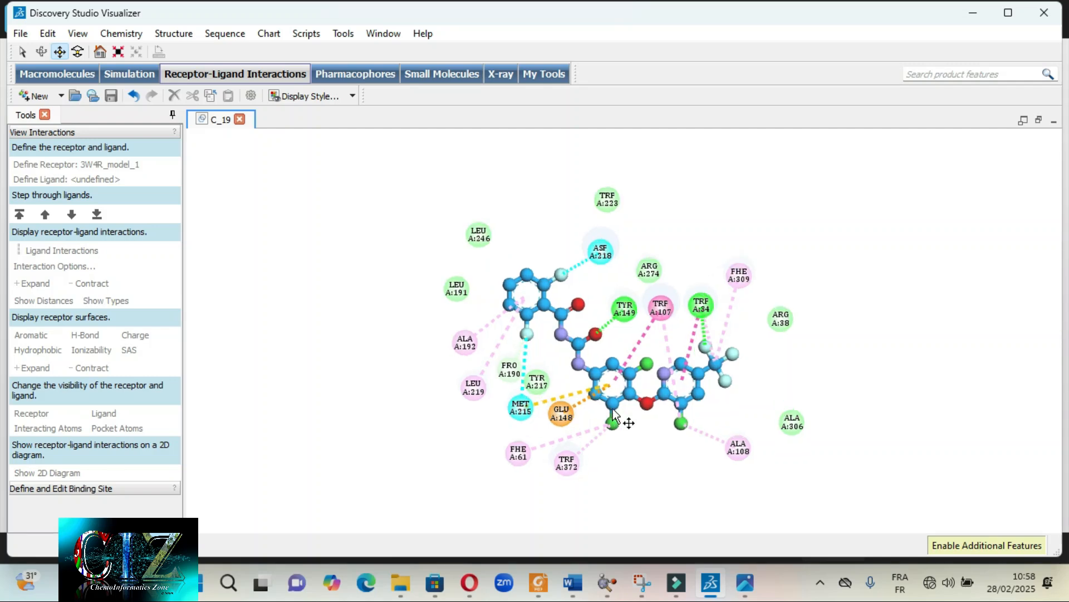
pyautogui.scroll(1, 613, 411)
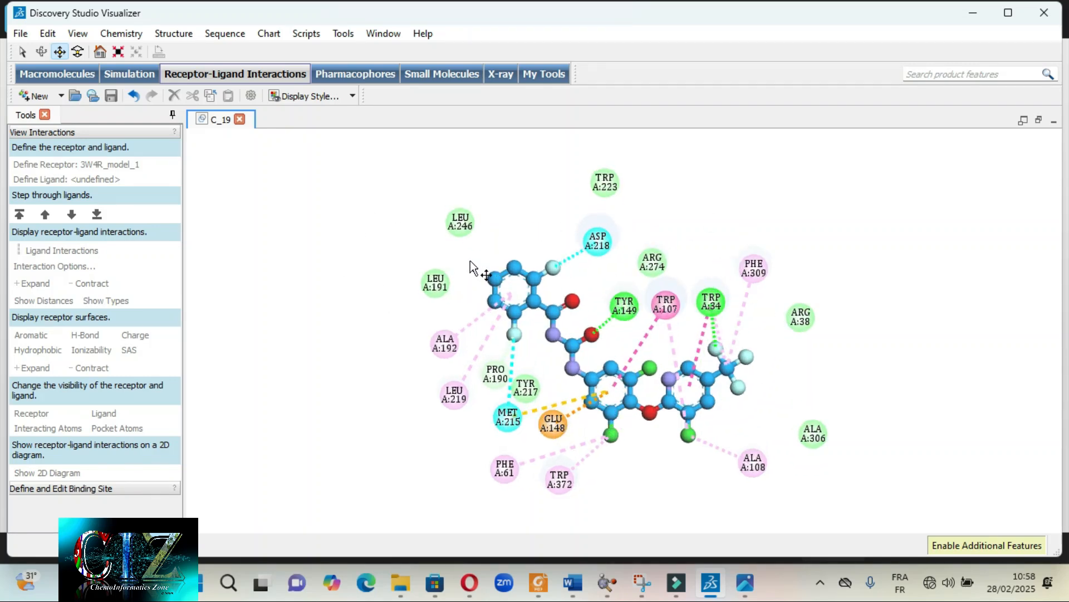
pyautogui.click(745, 582)
pyautogui.press('Right')
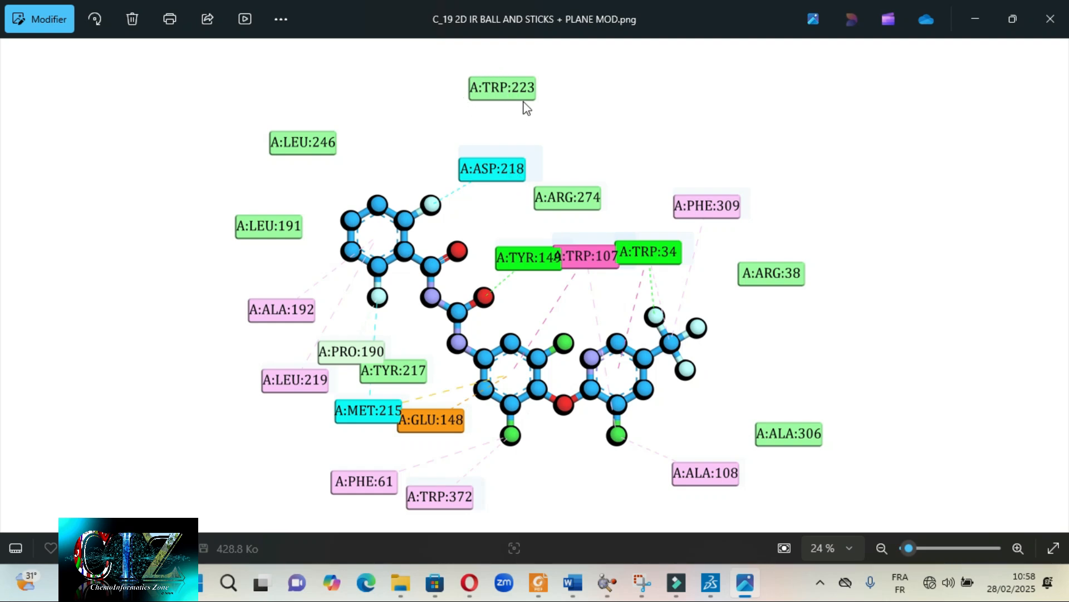
pyautogui.press('Left')
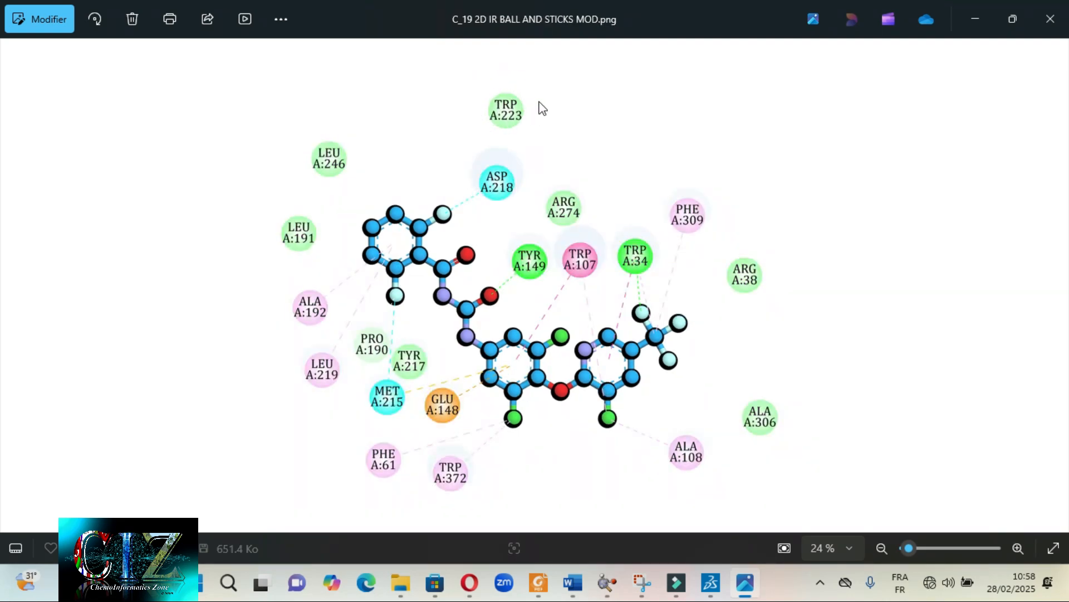
pyautogui.press('Right')
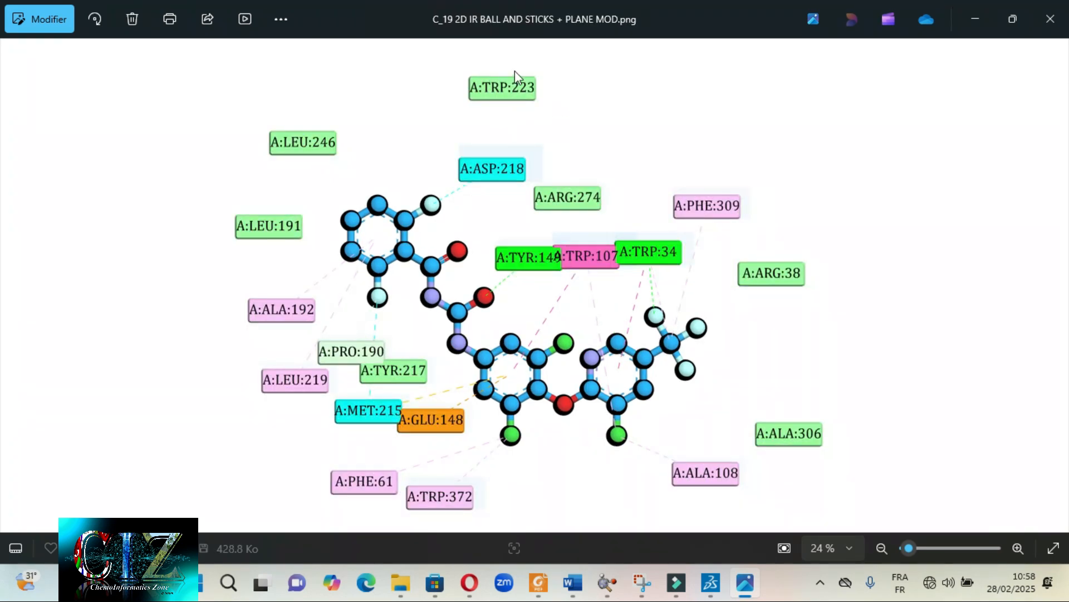
pyautogui.click(967, 19)
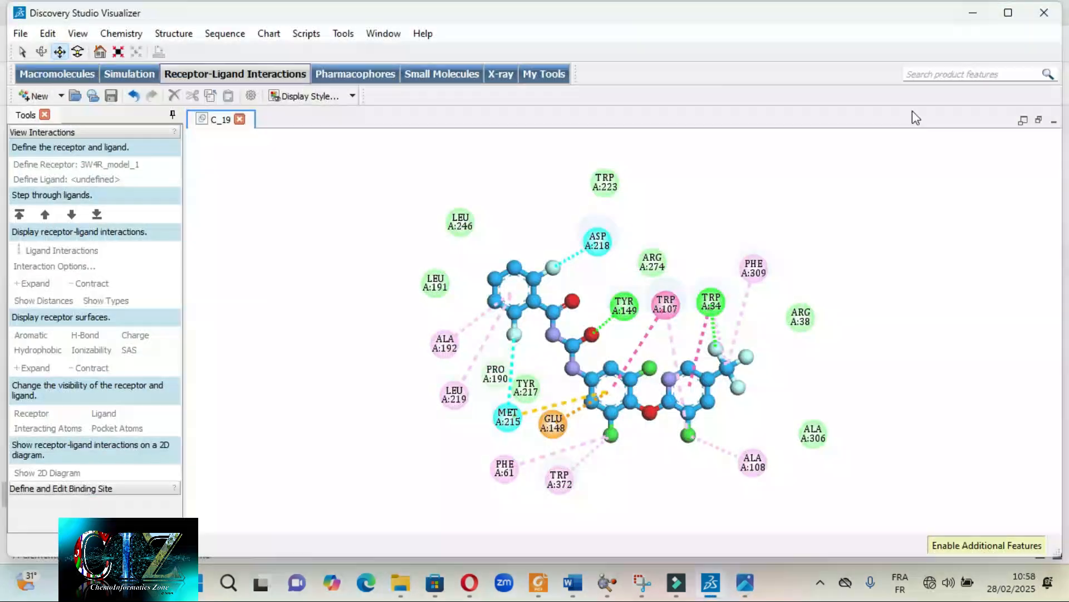
# - Select all residues in the 2D diagram and display them as plates with a height of 0,80 and a width of 2,20
pyautogui.doubleClick(459, 221)
pyautogui.rightClick(460, 222)
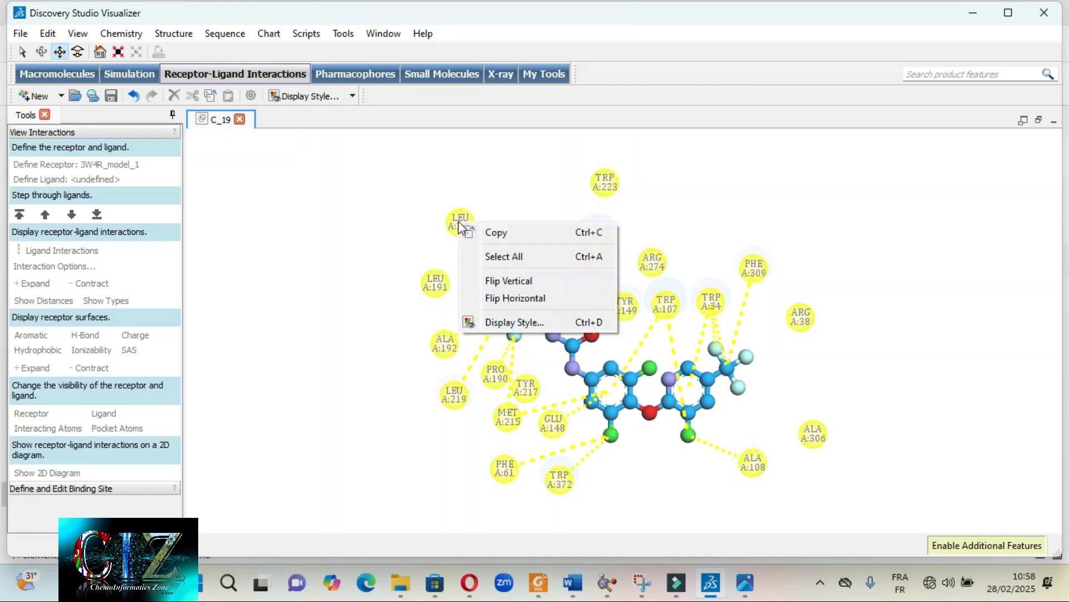
pyautogui.press('Escape')
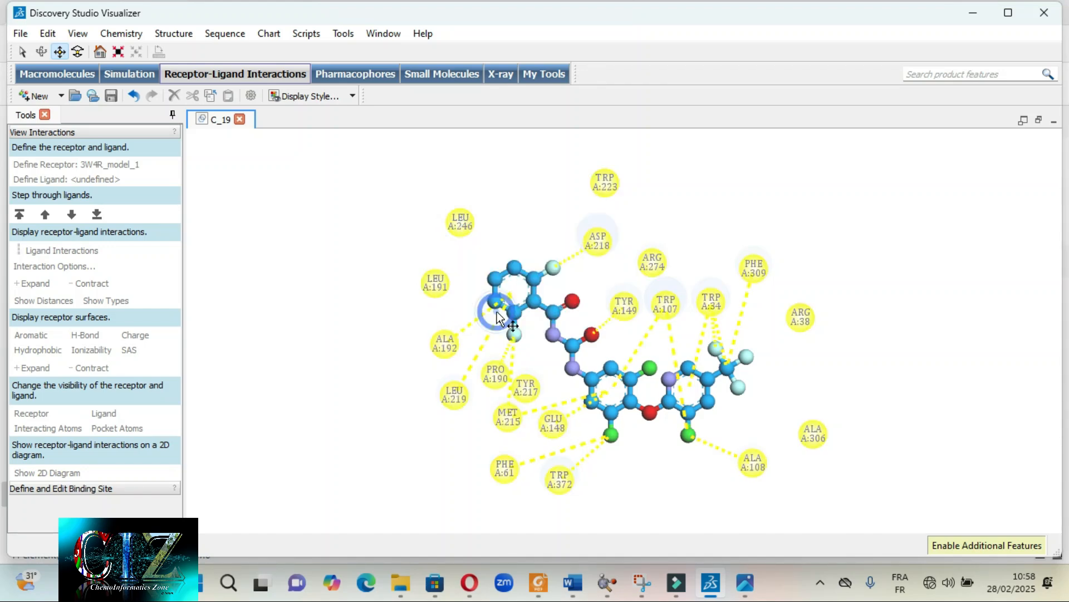
pyautogui.rightClick(362, 230)
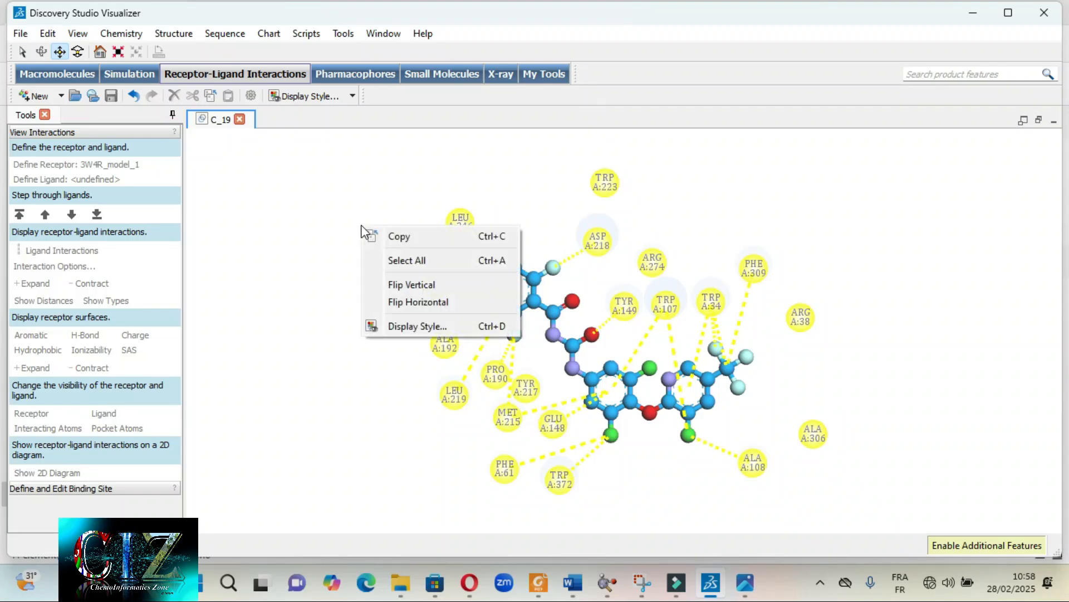
pyautogui.click(424, 327)
pyautogui.click(211, 191)
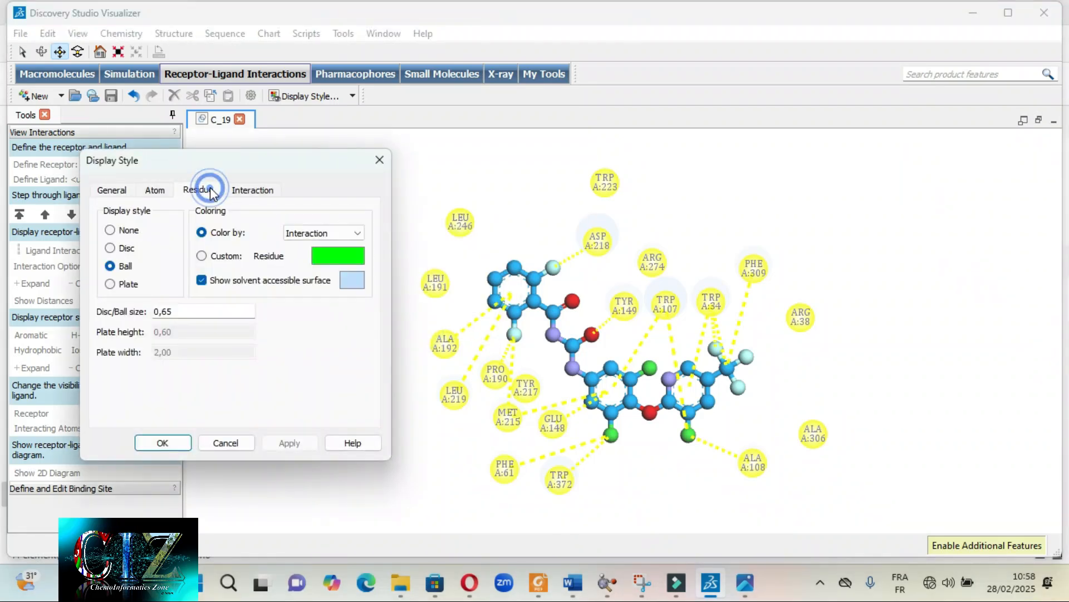
pyautogui.click(112, 285)
pyautogui.click(167, 334)
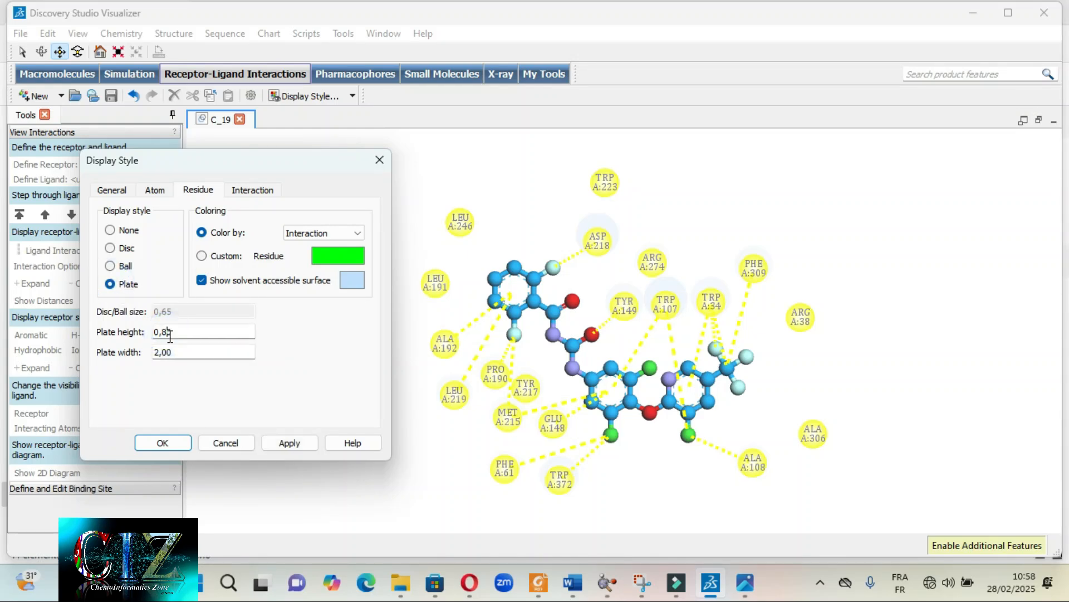
pyautogui.click(166, 352)
pyautogui.press('BackSpace')
pyautogui.click(289, 444)
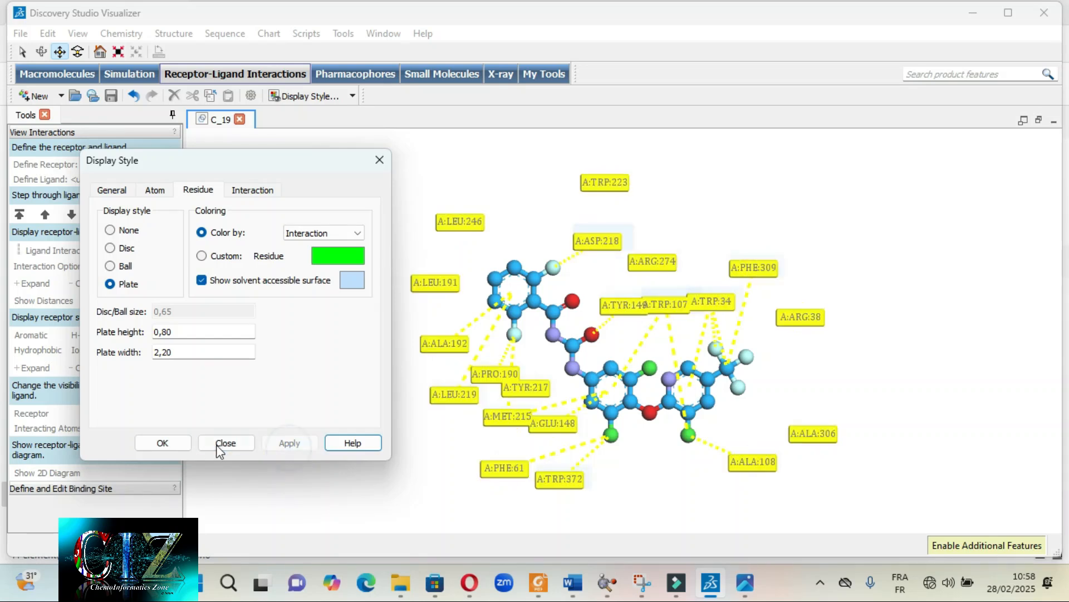
pyautogui.click(236, 444)
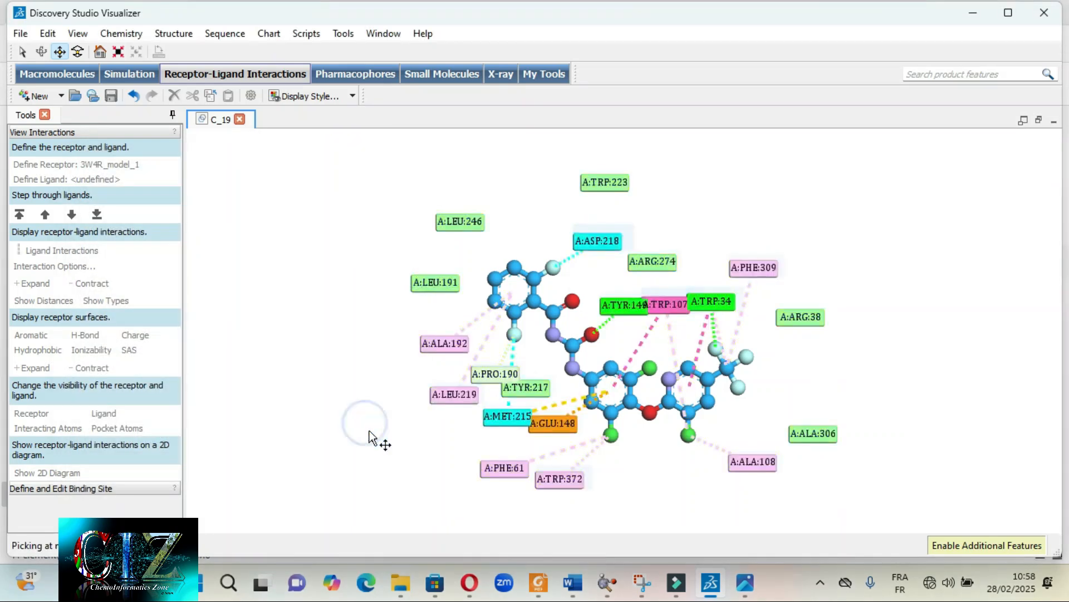
# - Examine the plate-shaped residue labels and the ball-and-stick ligand in the 2D diagram up close and as a whole
pyautogui.scroll(3, 604, 397)
pyautogui.scroll(-2, 605, 397)
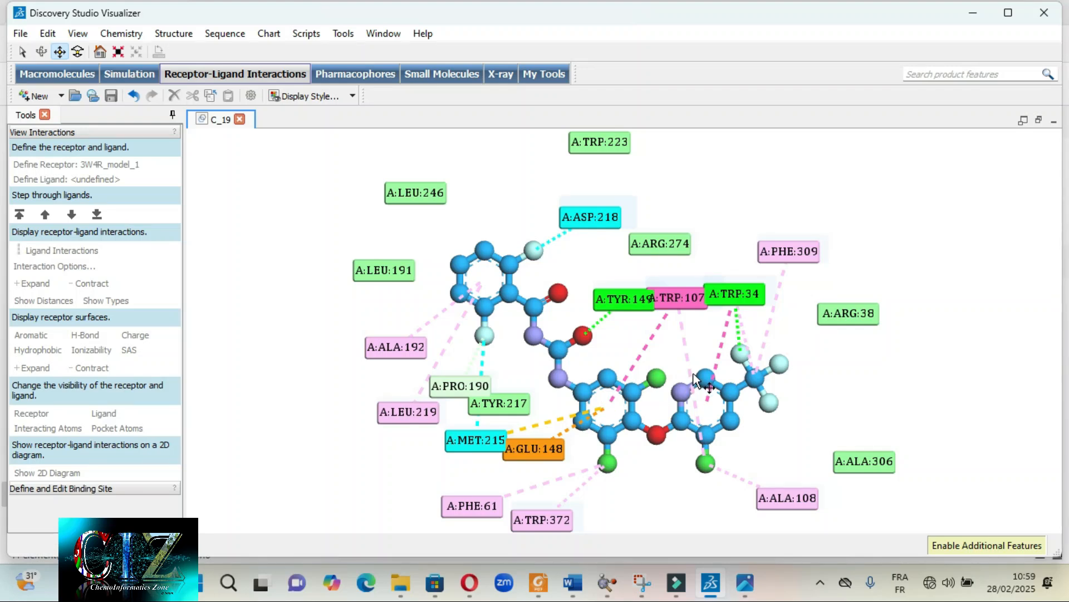
pyautogui.scroll(-1, 694, 379)
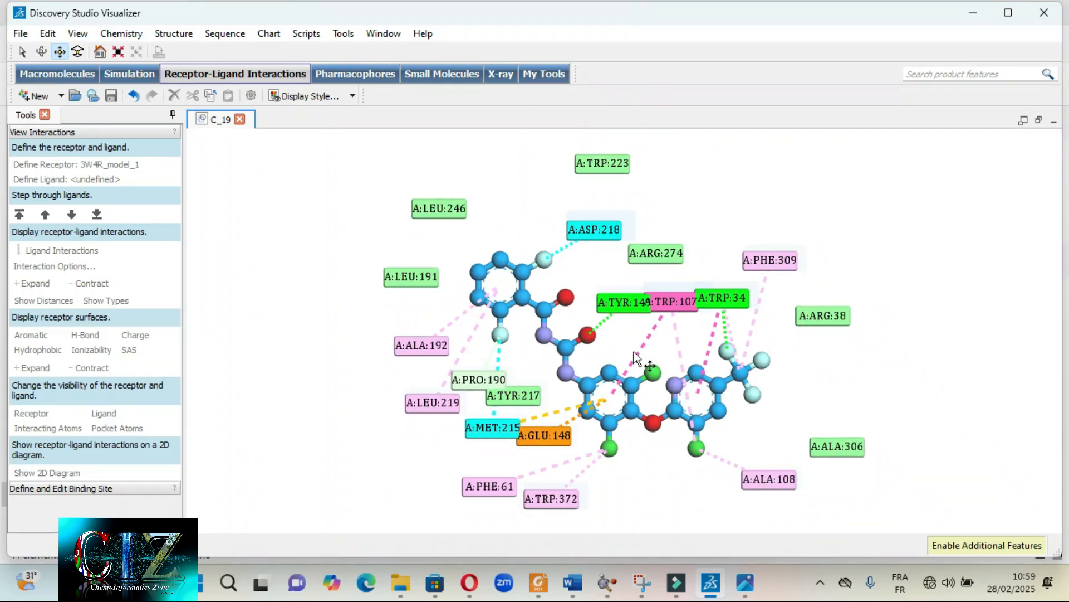
pyautogui.scroll(2, 663, 362)
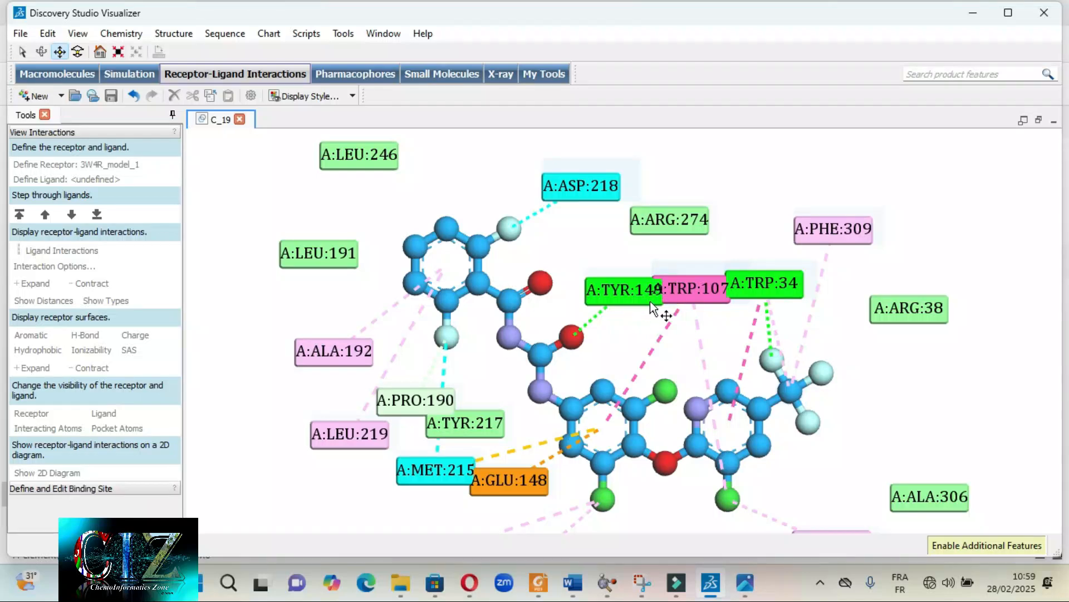
pyautogui.scroll(1, 668, 283)
pyautogui.scroll(-1, 614, 190)
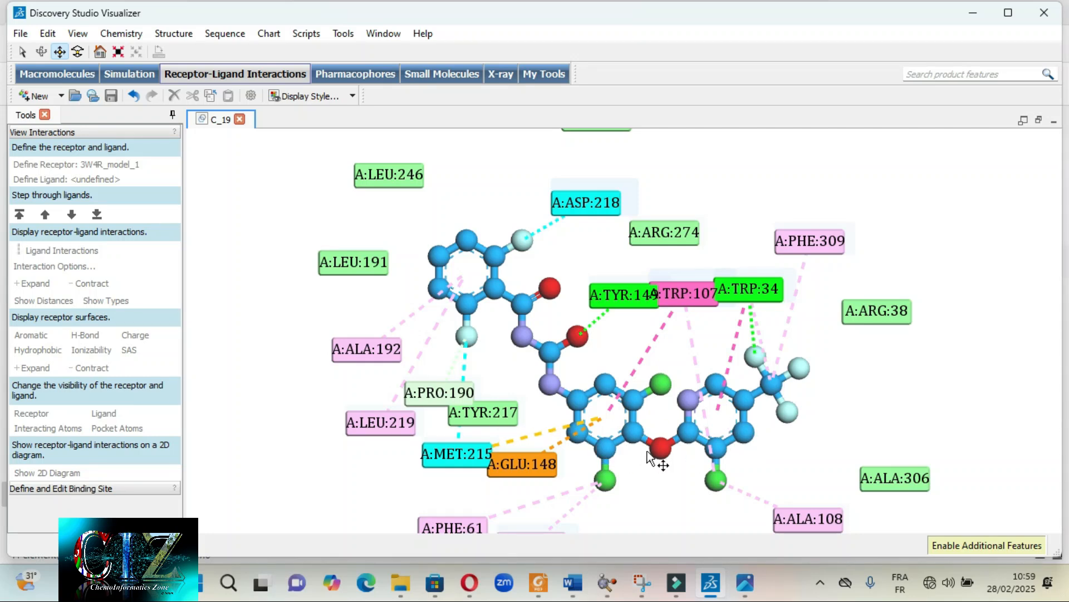
pyautogui.scroll(-1, 647, 360)
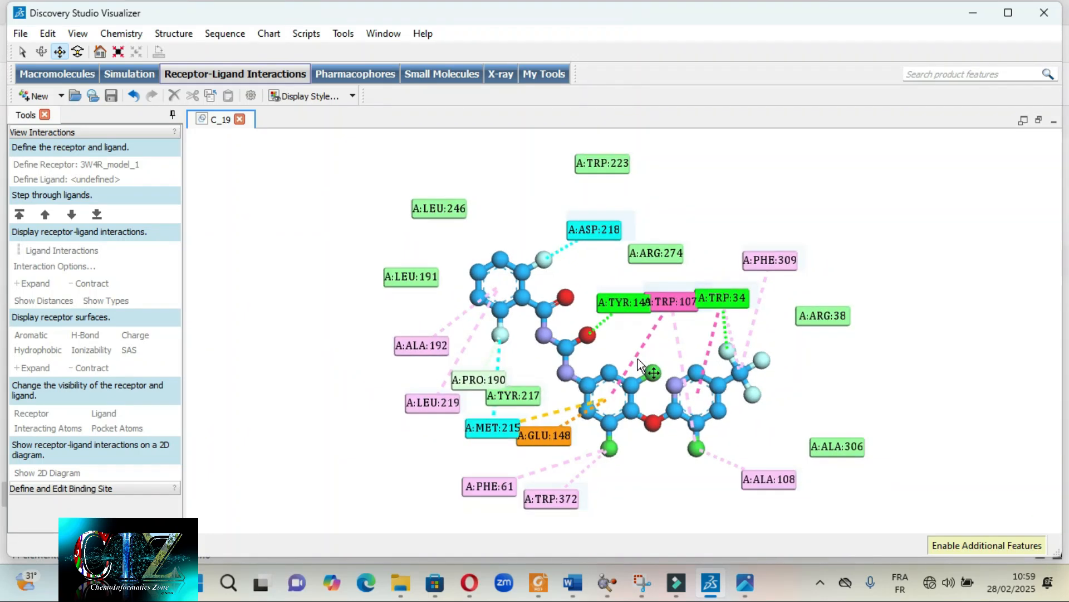
pyautogui.scroll(1, 638, 361)
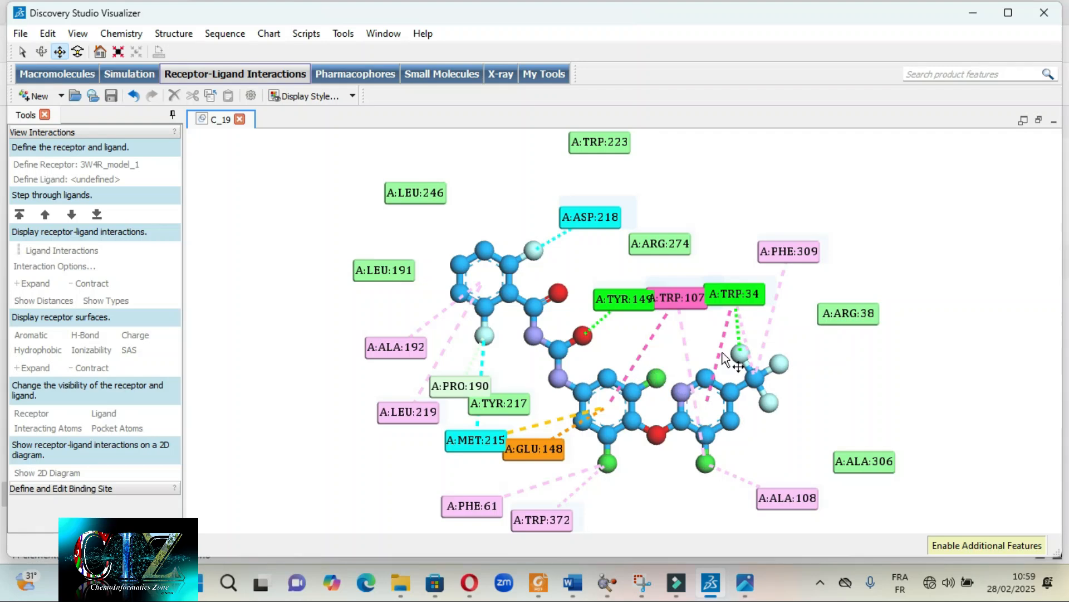
# - Compare the diagram with C_19 2D IR BALL AND STICKS + PLANE MOD.png and the legend capture in the Snipping Tool, then return to Discovery Studio
pyautogui.click(756, 590)
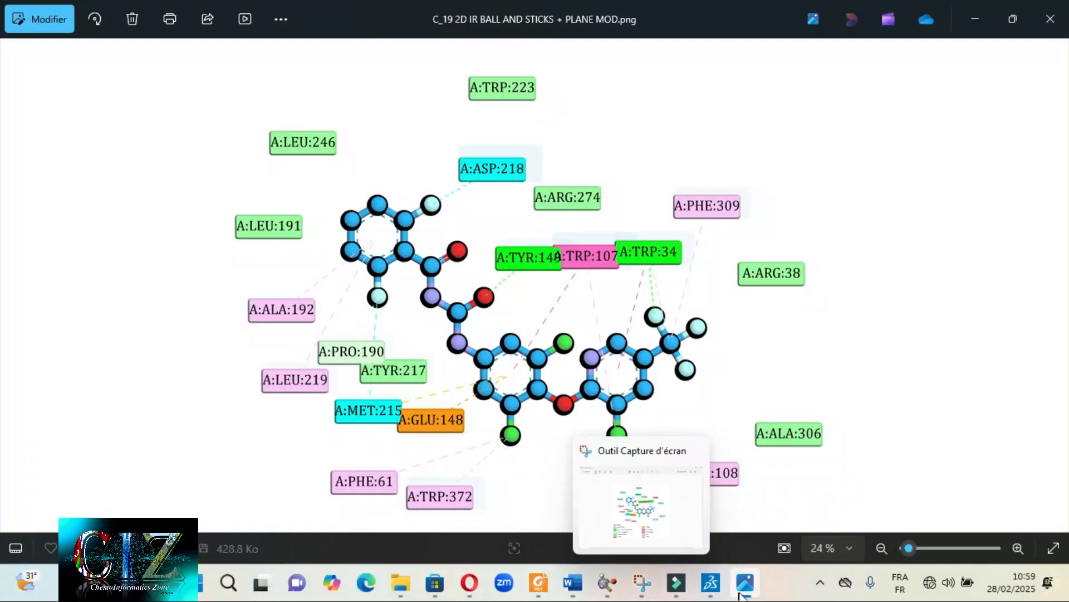
pyautogui.click(743, 591)
pyautogui.moveTo(646, 591)
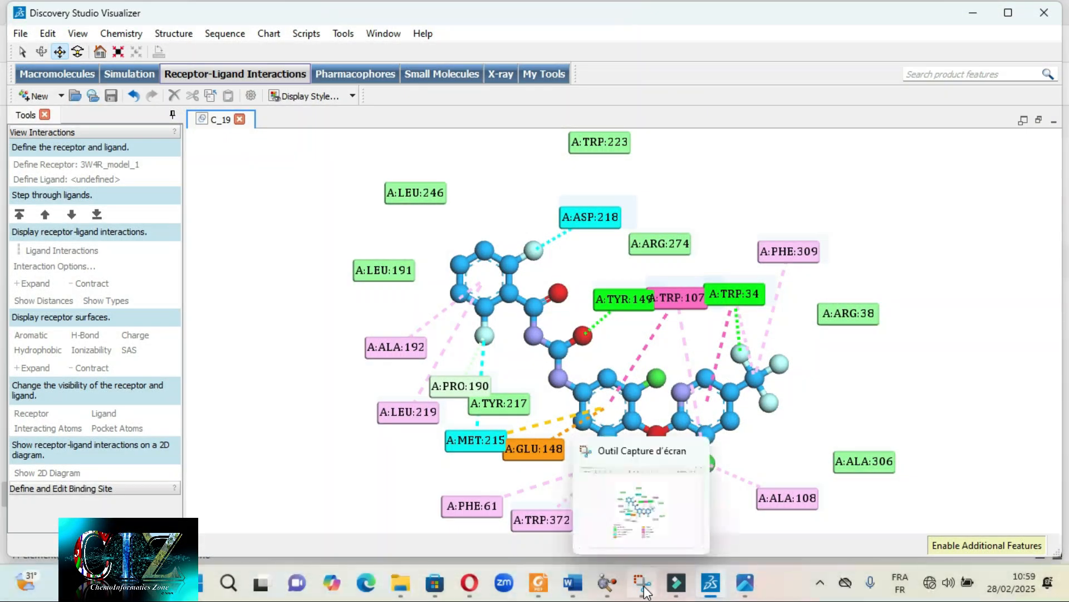
pyautogui.click(644, 585)
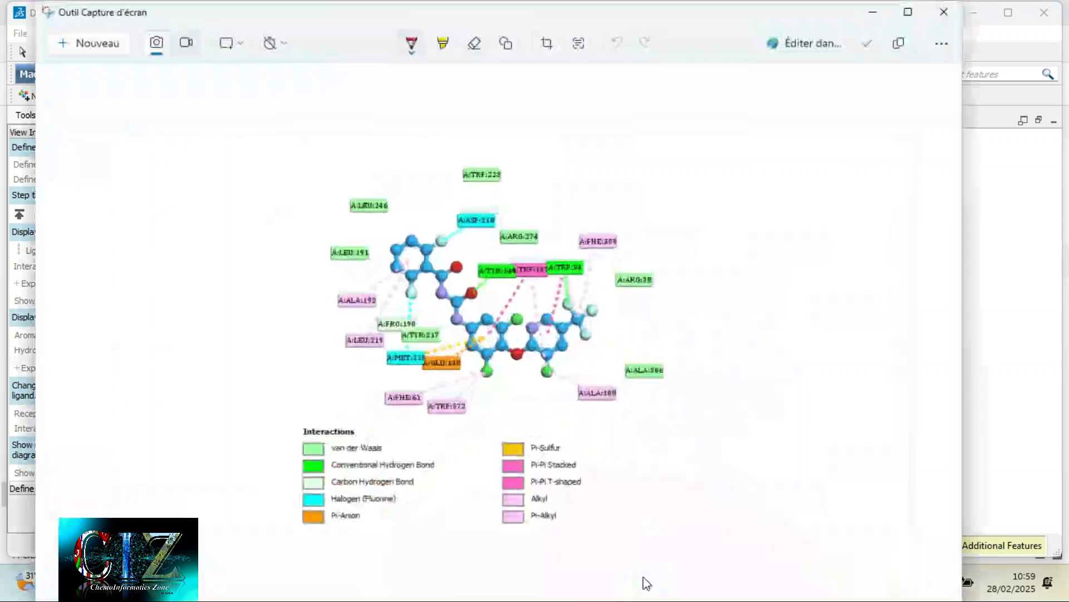
pyautogui.scroll(1, 397, 369)
pyautogui.scroll(-1, 451, 351)
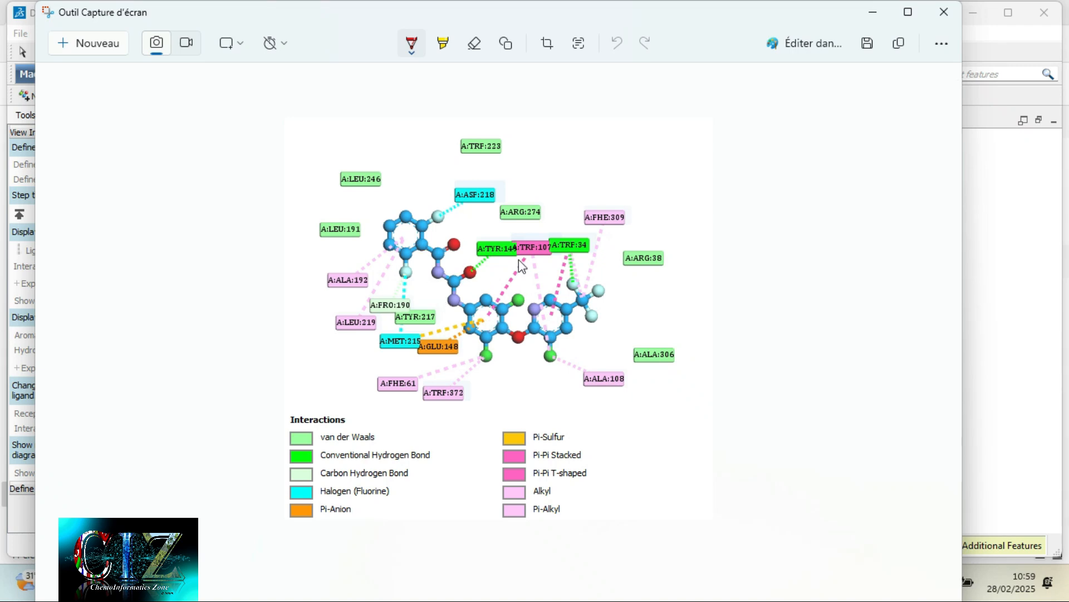
pyautogui.click(999, 323)
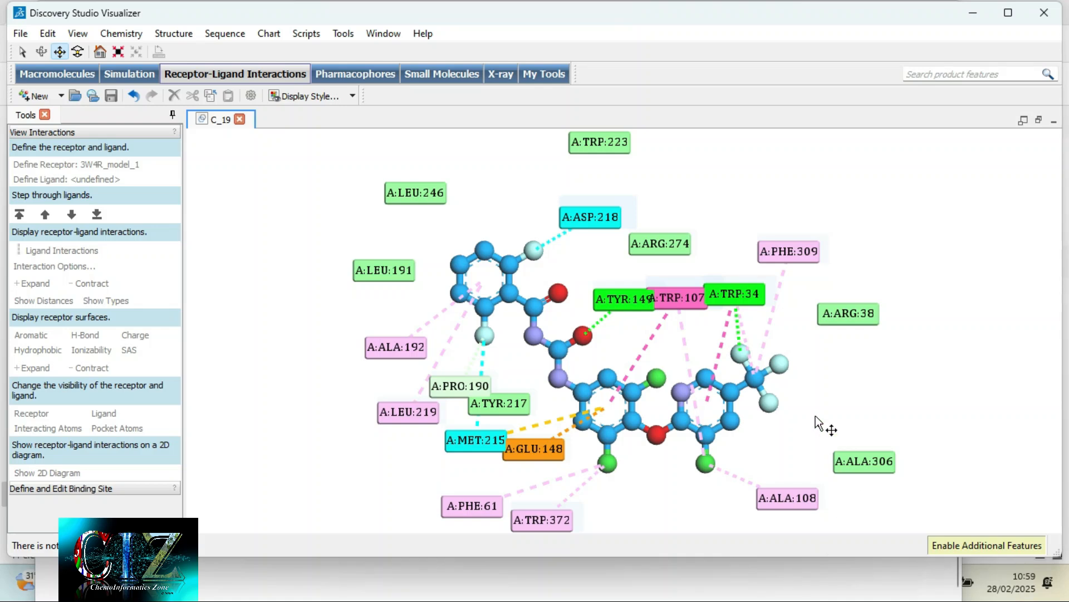
pyautogui.click(889, 389)
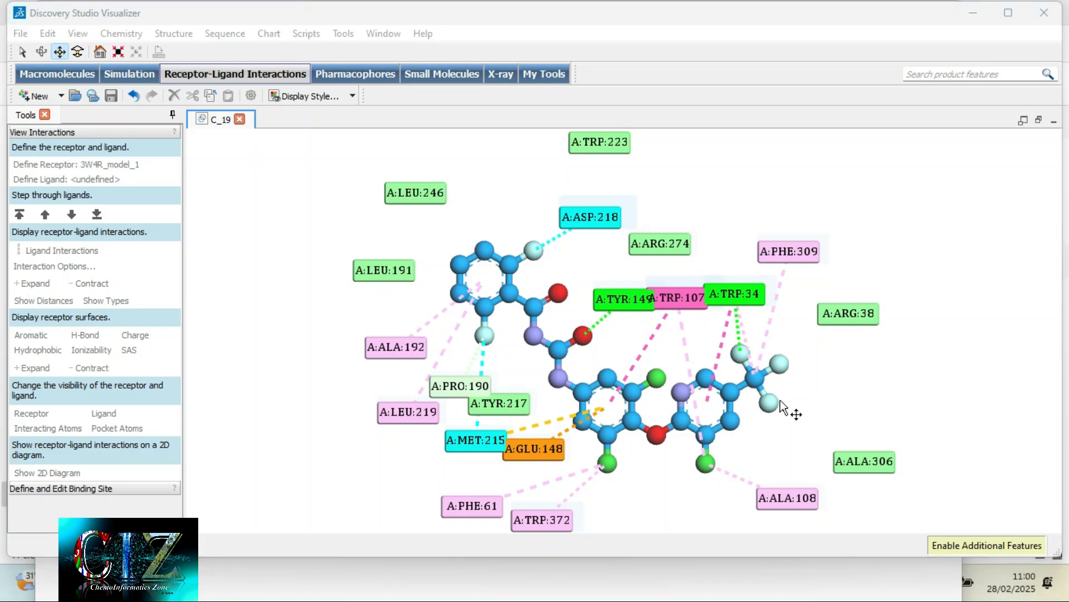
pyautogui.press('super')
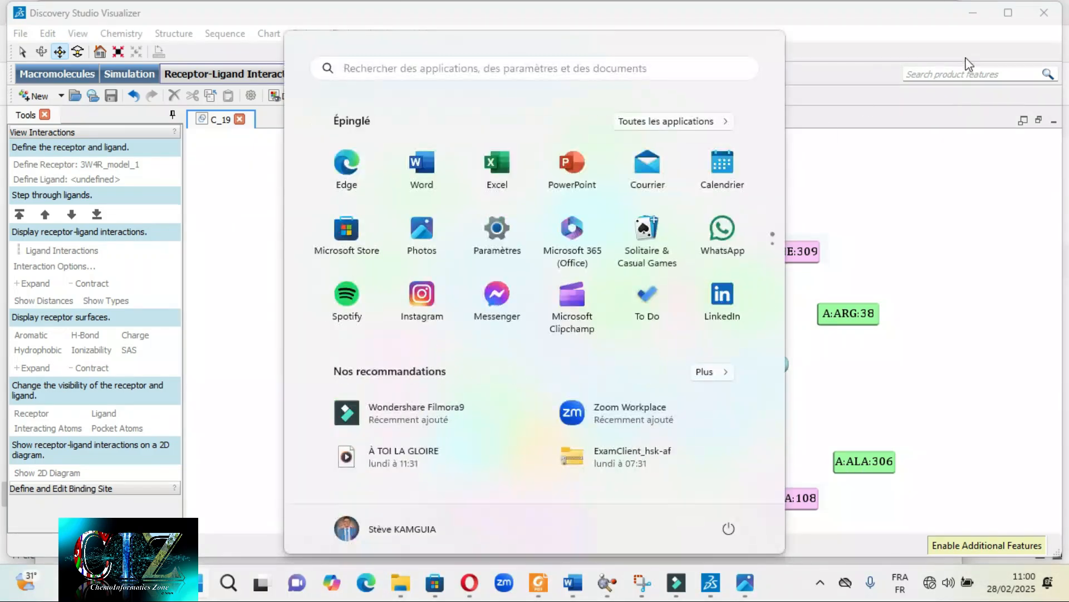
pyautogui.click(641, 591)
pyautogui.click(1008, 423)
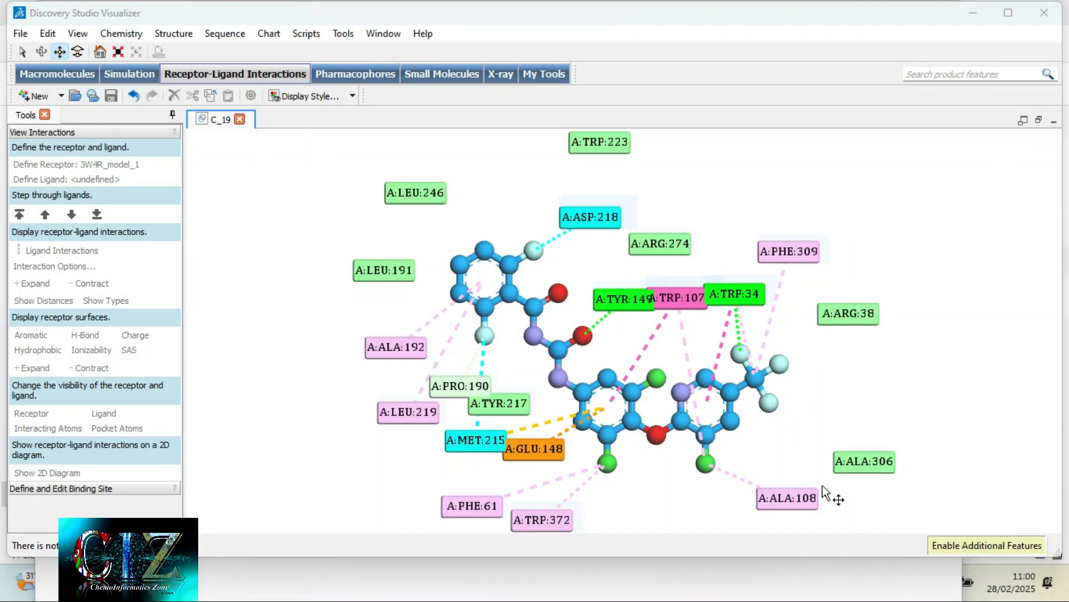
# - Switch to the image viewer, browse to Screenshot1.png and inspect the image quality of its ligand and residue labels up close
pyautogui.press('super')
pyautogui.click(745, 582)
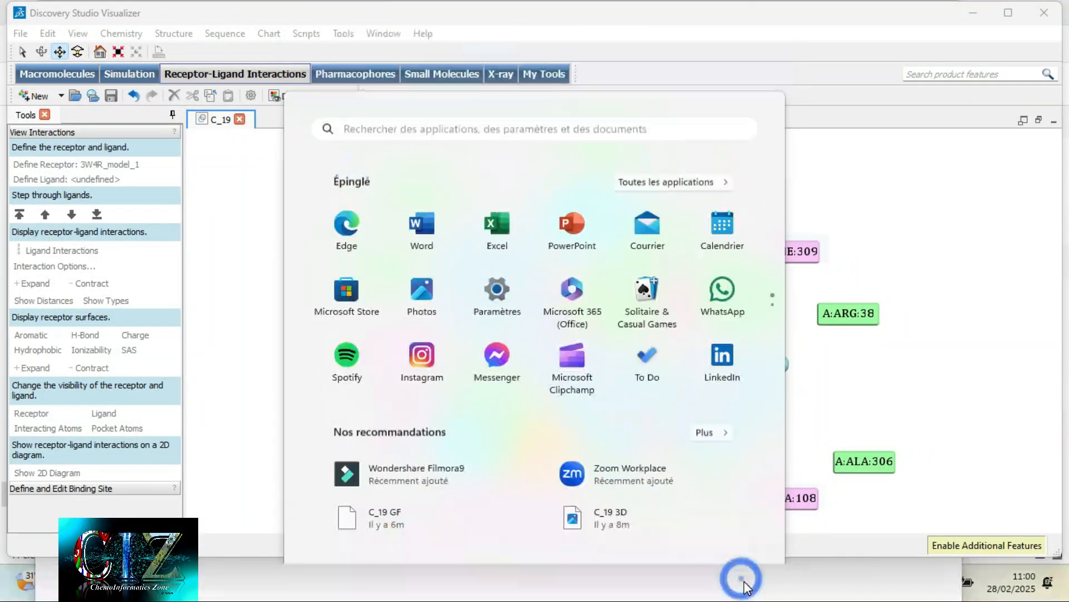
pyautogui.press('Right')
pyautogui.press('Right')
pyautogui.press('Right')
pyautogui.press('Right')
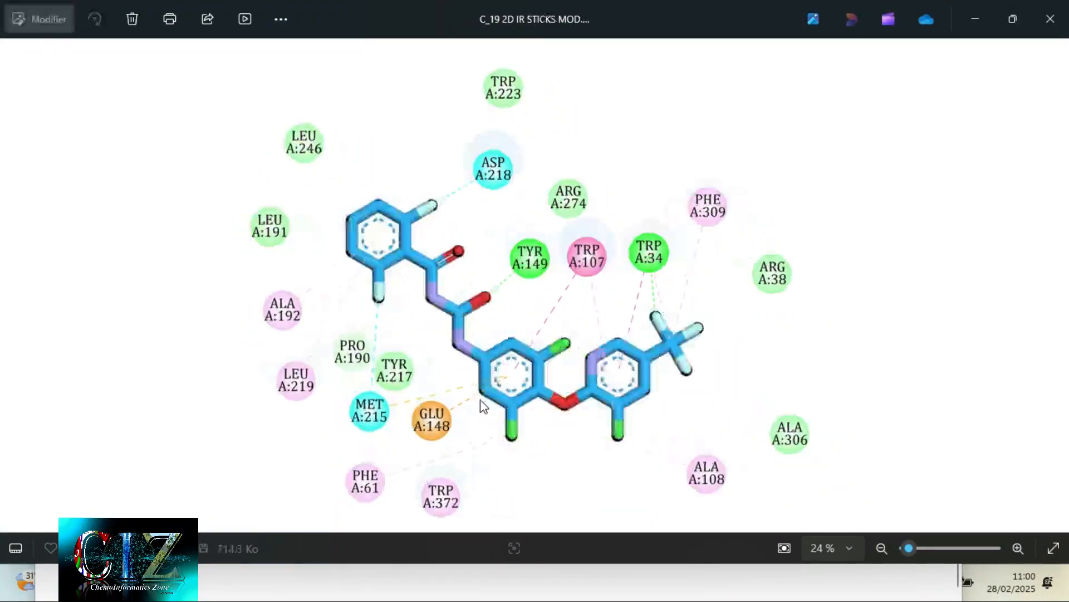
pyautogui.press('Right')
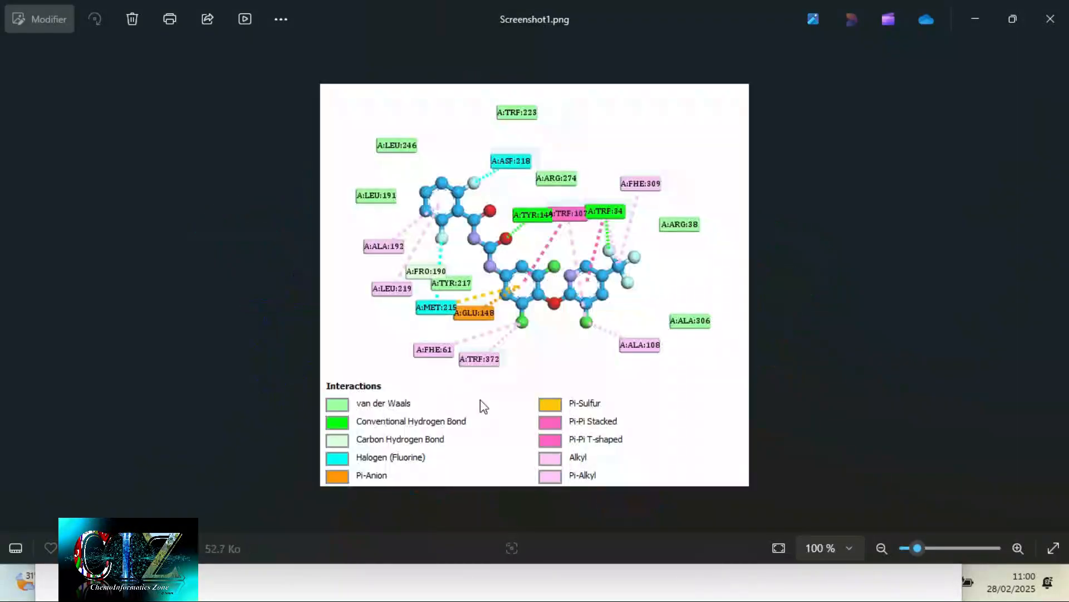
pyautogui.scroll(5, 519, 362)
pyautogui.scroll(2, 520, 363)
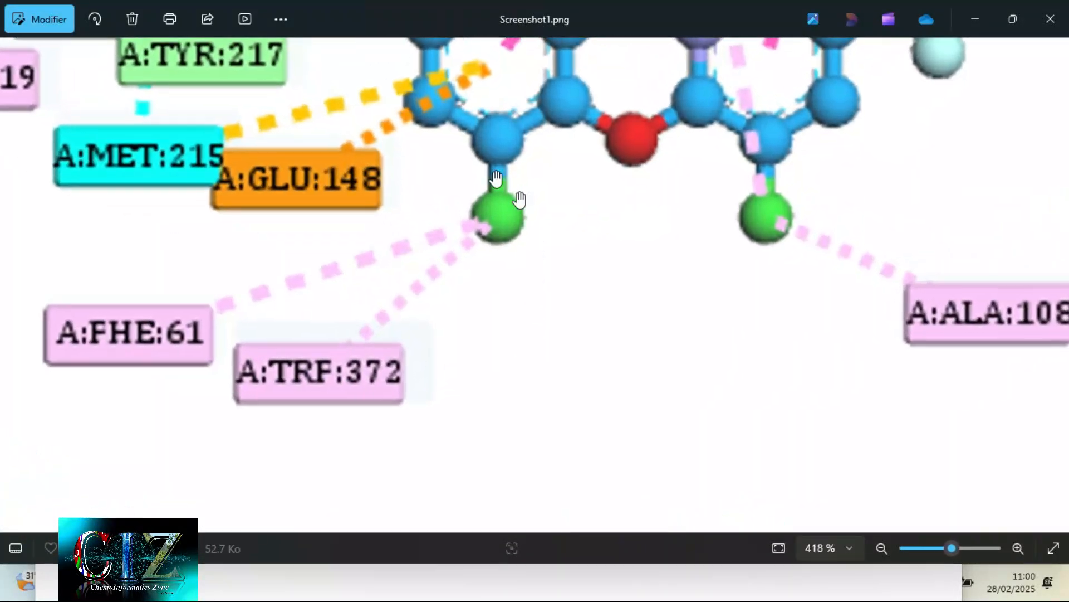
pyautogui.moveTo(563, 245); pyautogui.dragTo(573, 440)
pyautogui.scroll(-3, 564, 311)
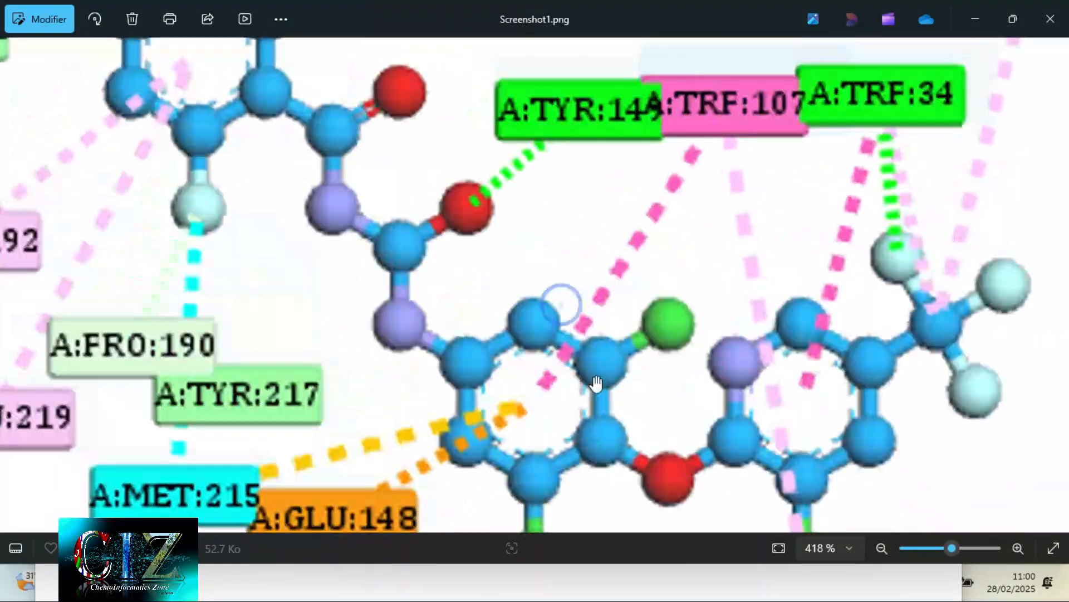
pyautogui.scroll(5, 601, 362)
pyautogui.scroll(-10, 572, 415)
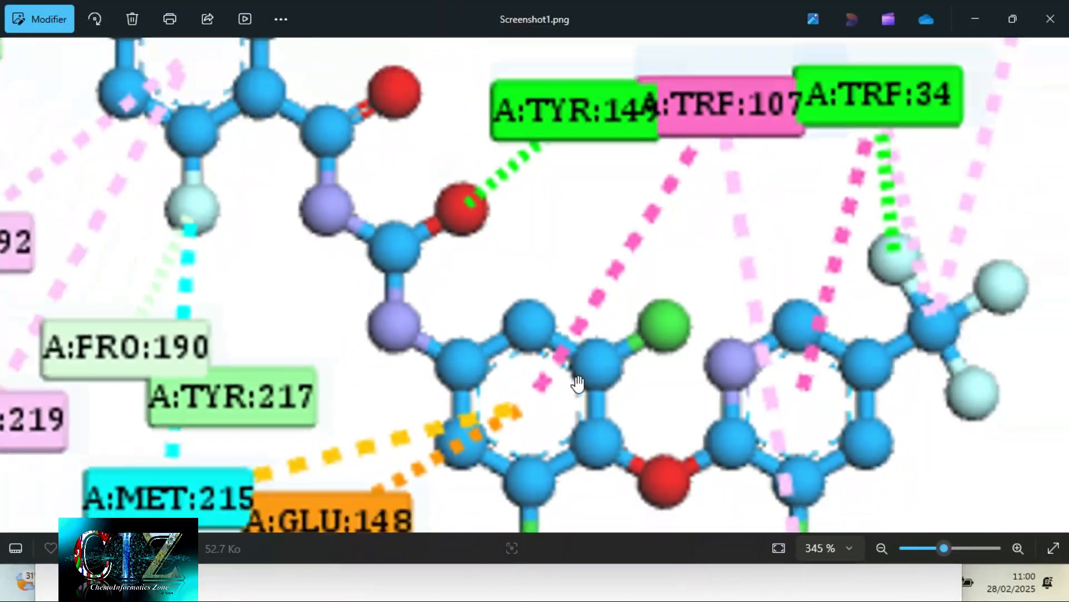
# - Browse to C_19 2D IR BALL AND STICKS + PLANE MOD.png and inspect its atoms and labels up close for comparison with Screenshot1.png
pyautogui.press('Right')
pyautogui.press('Right')
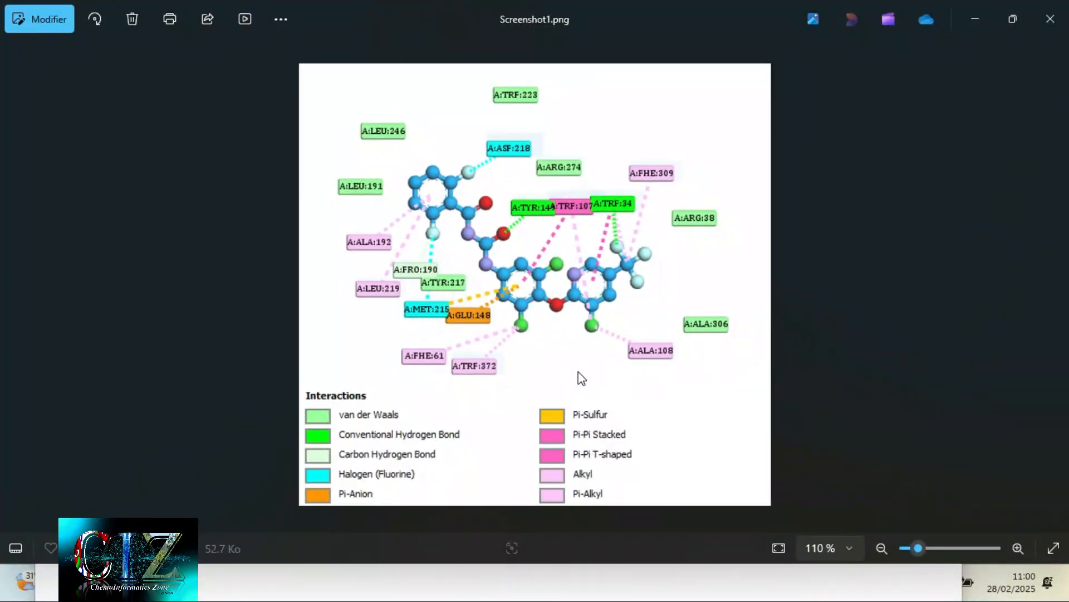
pyautogui.press('Right')
pyautogui.press('Right')
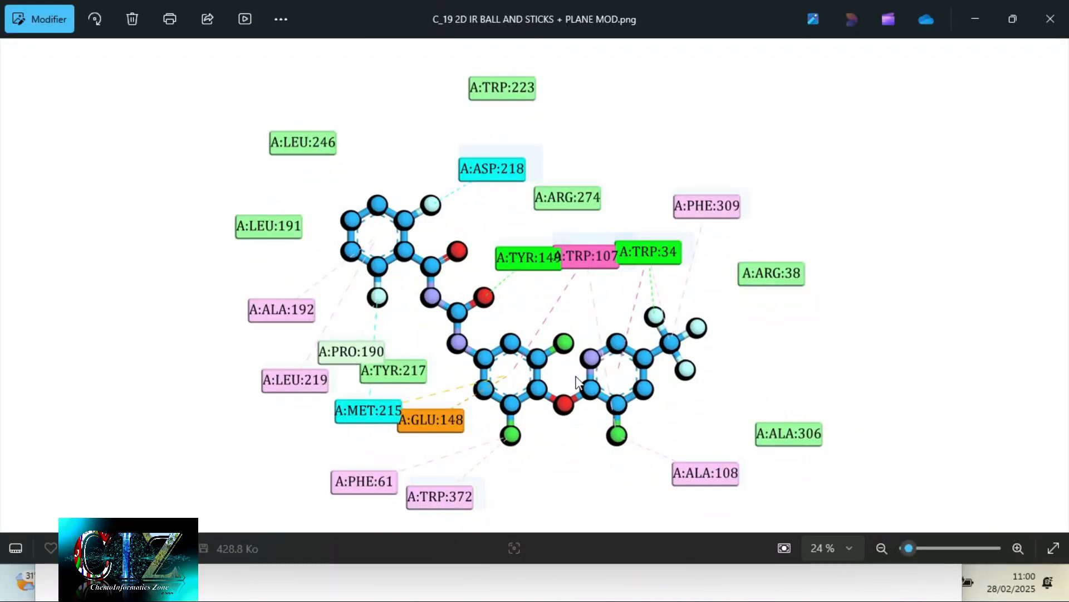
pyautogui.scroll(6, 507, 423)
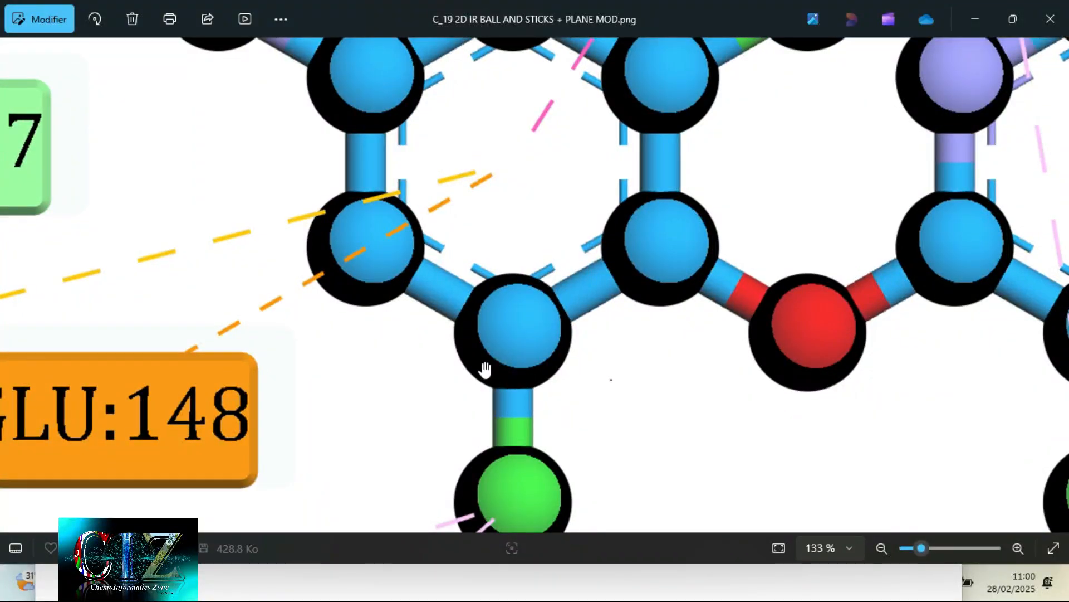
pyautogui.scroll(-6, 485, 369)
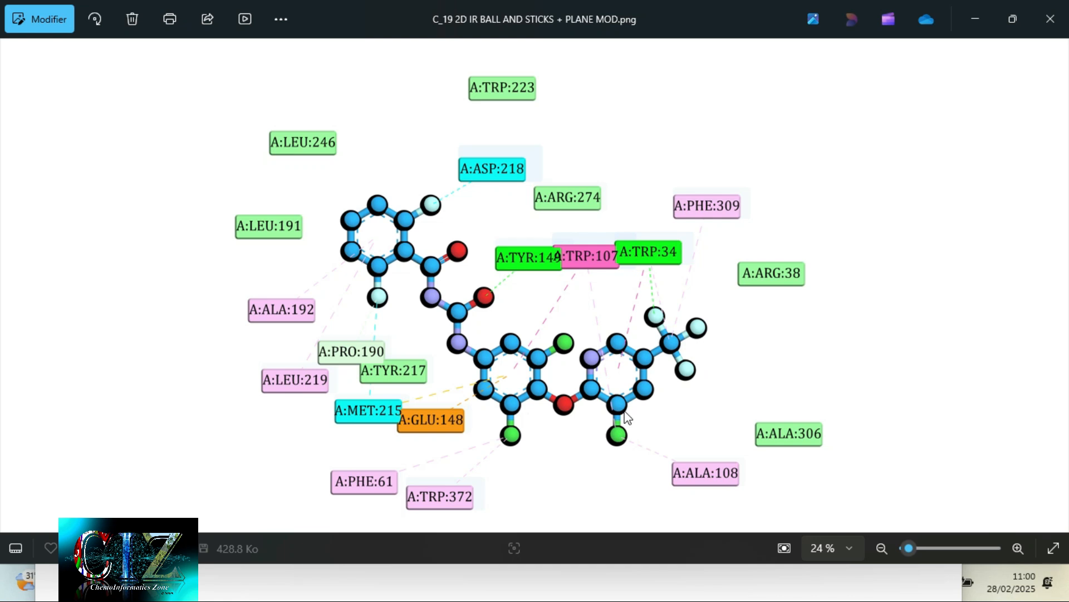
# - Return to Discovery Studio, turn on the legend for the 2D diagram and restore the diagram beside the 3D view
pyautogui.press('super')
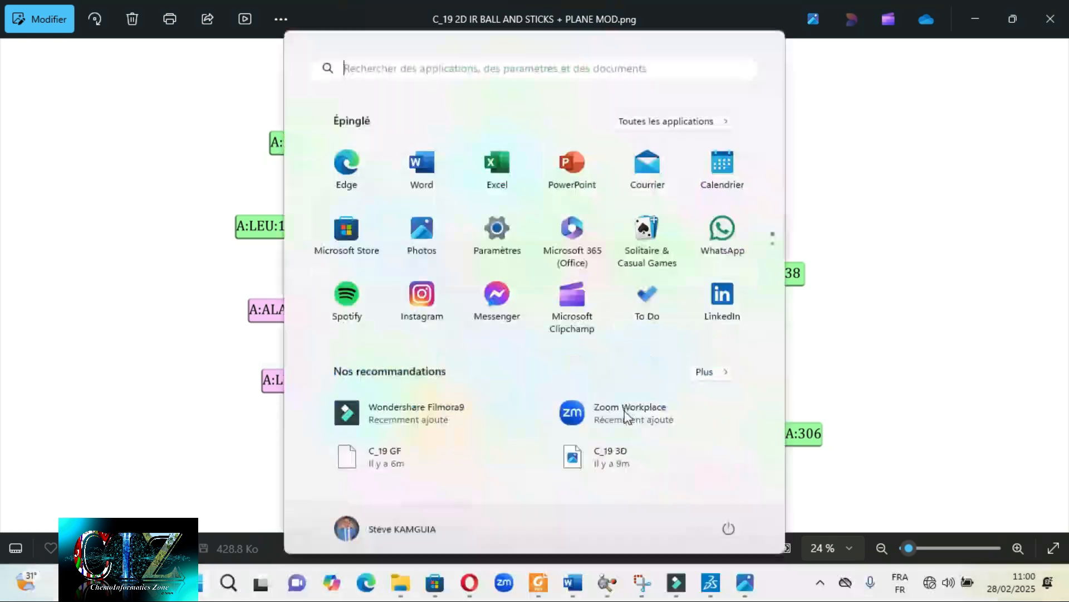
pyautogui.click(718, 588)
pyautogui.rightClick(297, 356)
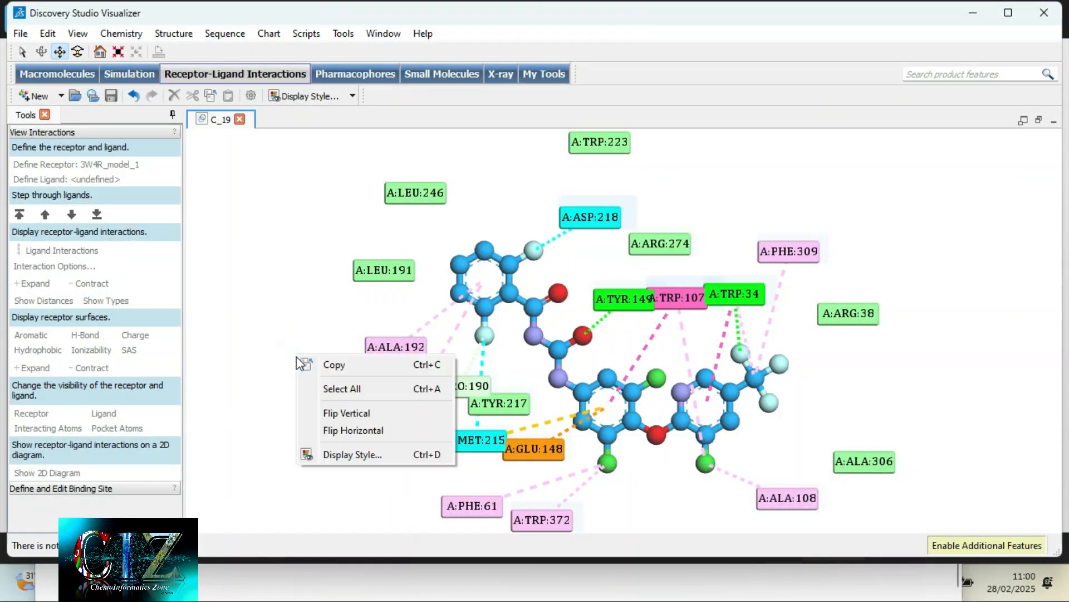
pyautogui.click(370, 457)
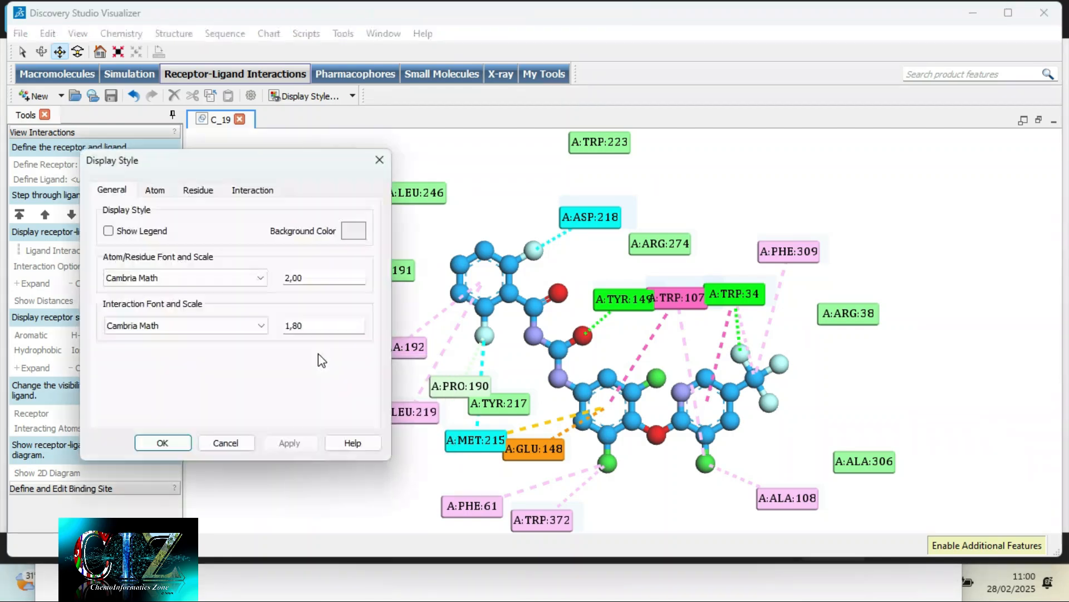
pyautogui.click(127, 231)
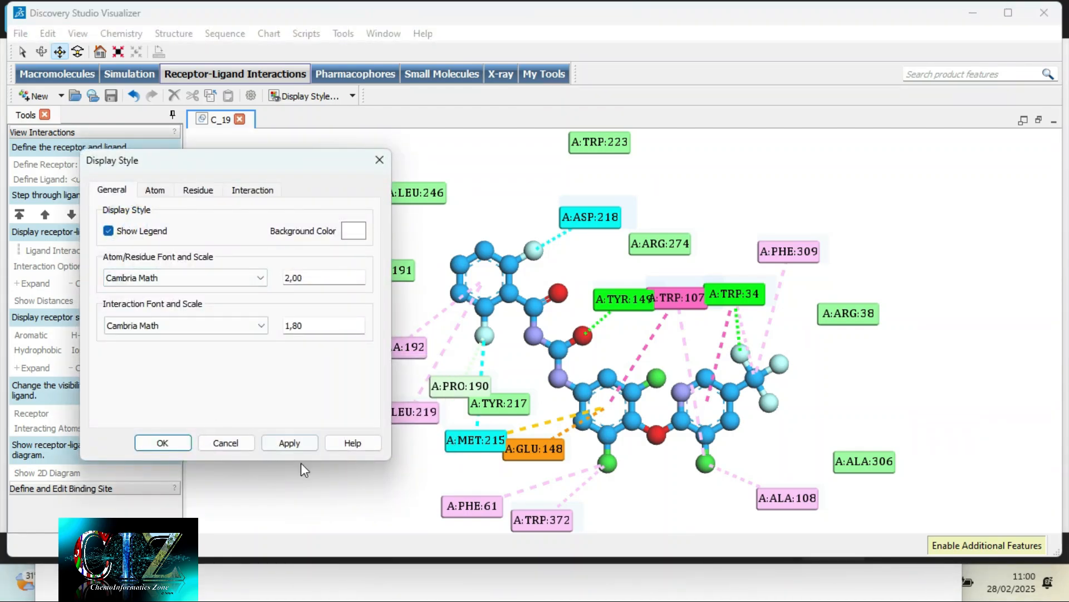
pyautogui.click(292, 442)
pyautogui.click(162, 443)
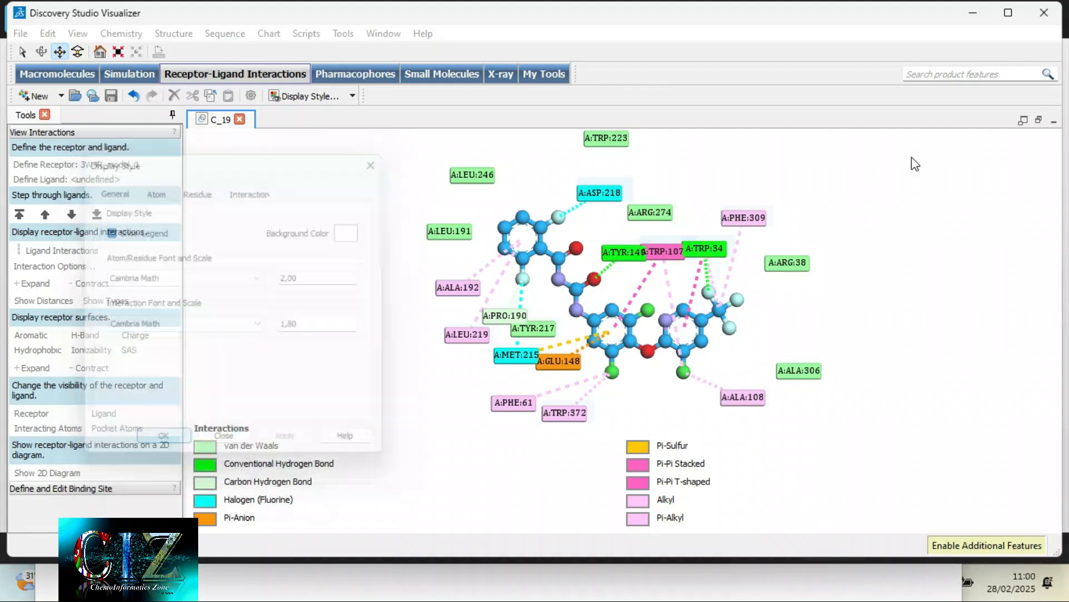
pyautogui.click(1039, 121)
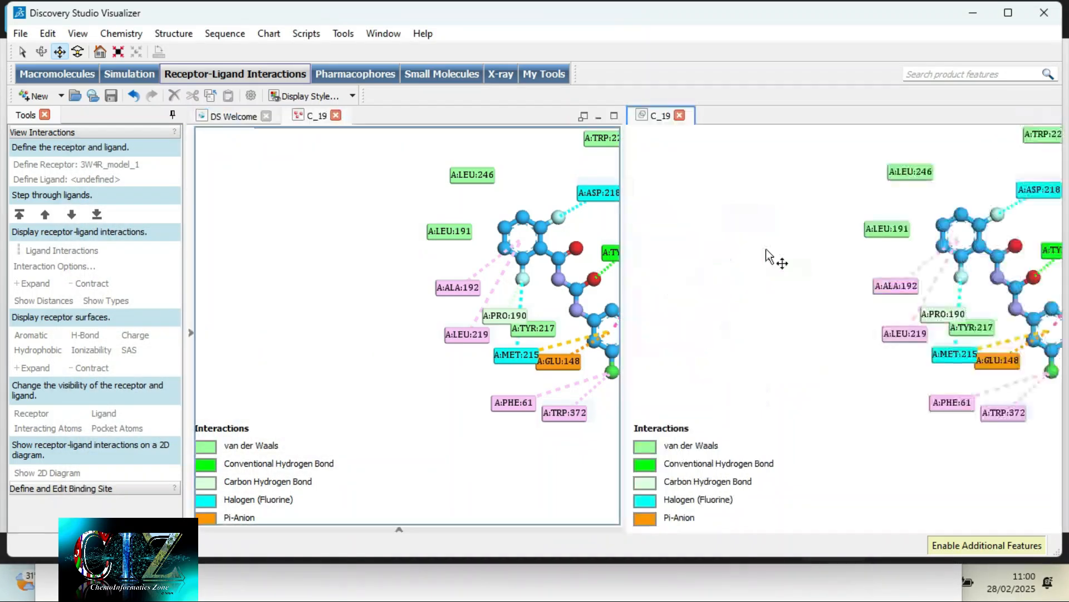
# - Save the 2D diagram with its legend as an image file named C_19 GOOD in the EV folder
pyautogui.rightClick(855, 407)
pyautogui.click(844, 405)
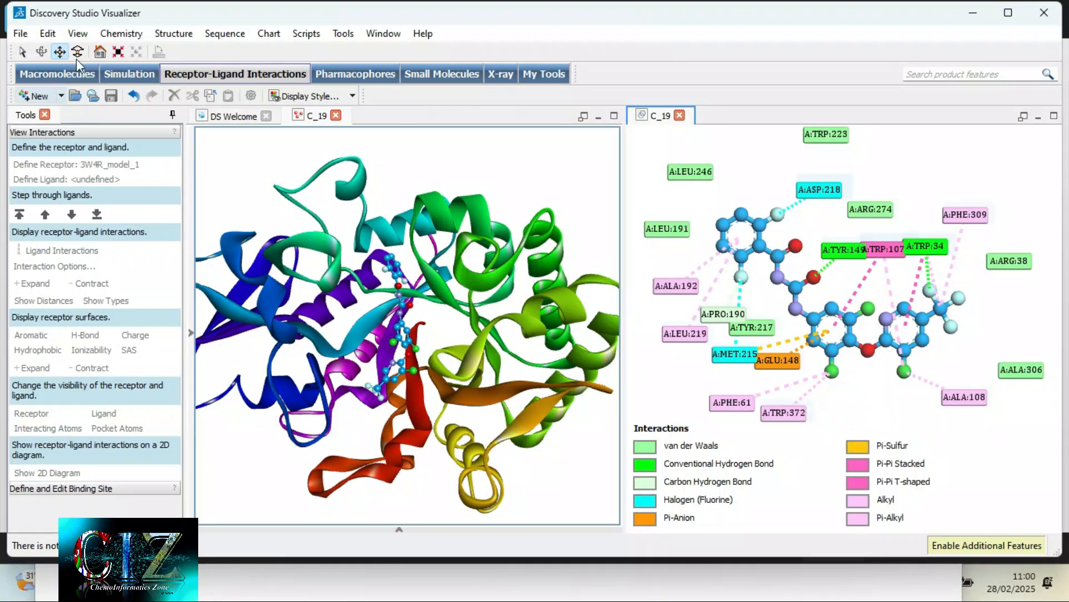
pyautogui.click(20, 33)
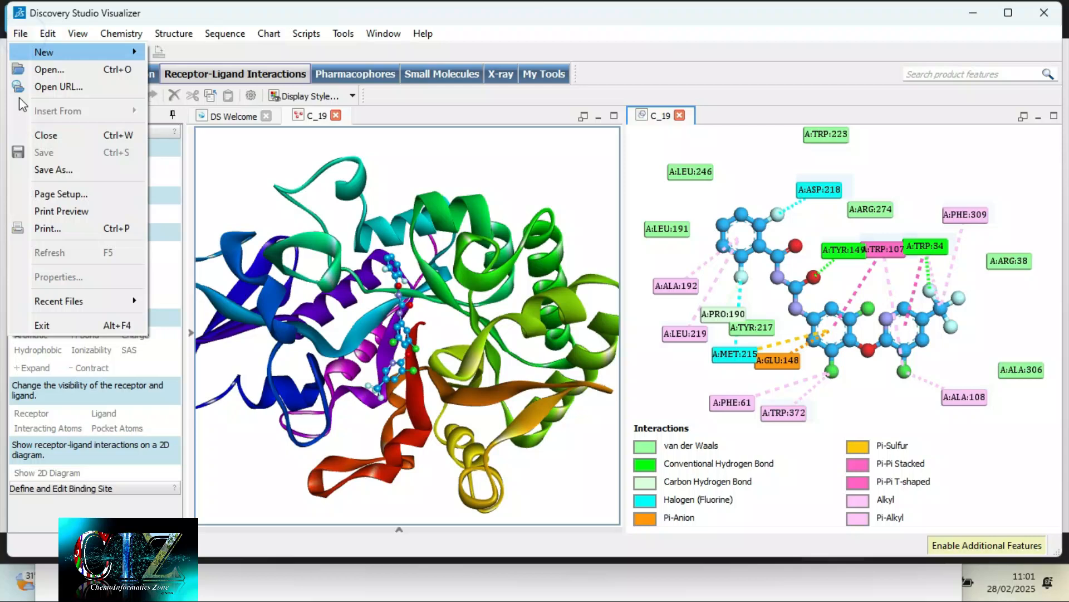
pyautogui.click(47, 170)
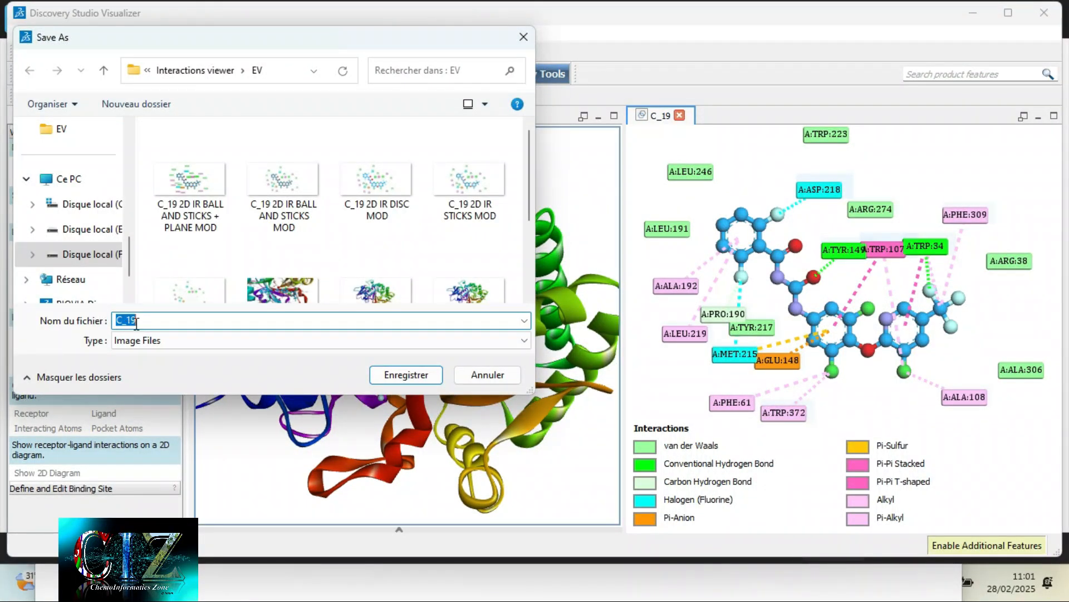
pyautogui.click(149, 326)
pyautogui.write('GOOD')
pyautogui.click(407, 374)
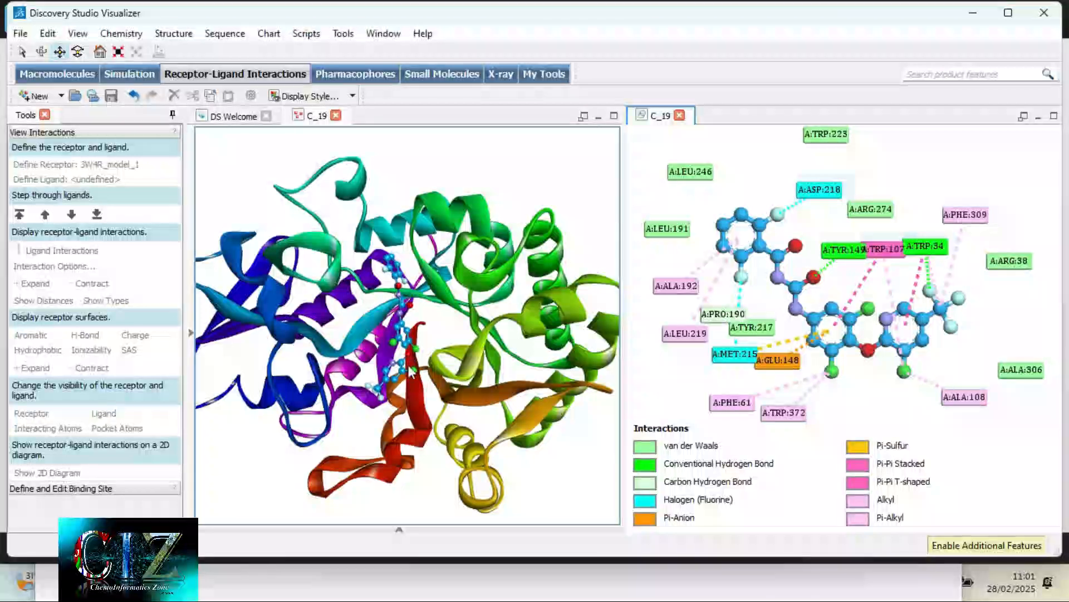
# - Set the image size units to inches and the width to 50 with the aspect ratio kept, and export the image
pyautogui.click(504, 261)
pyautogui.click(499, 284)
pyautogui.doubleClick(493, 282)
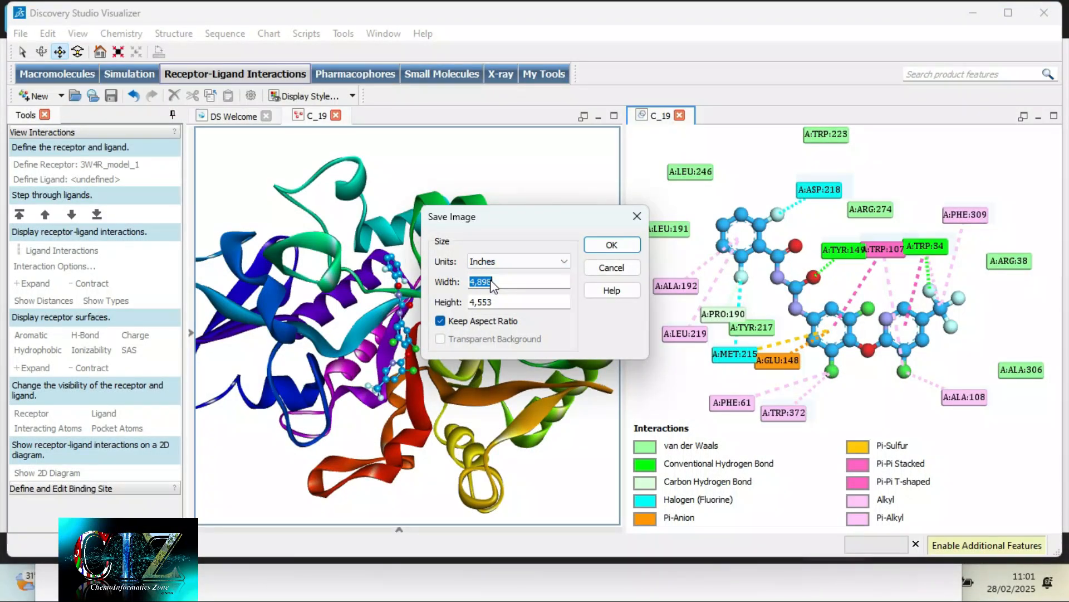
pyautogui.click(522, 300)
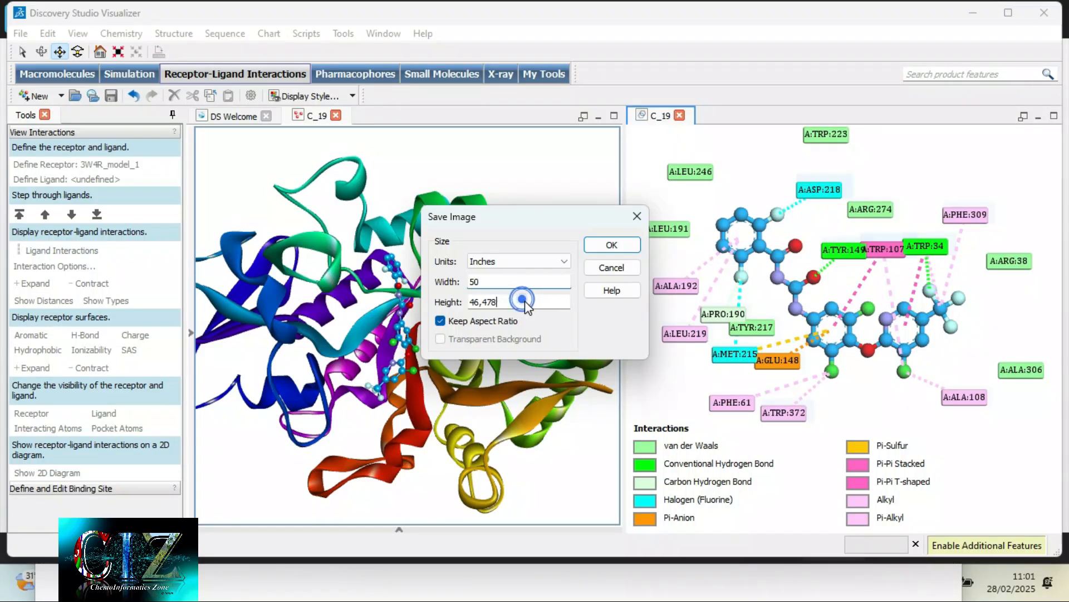
pyautogui.click(568, 277)
pyautogui.click(608, 248)
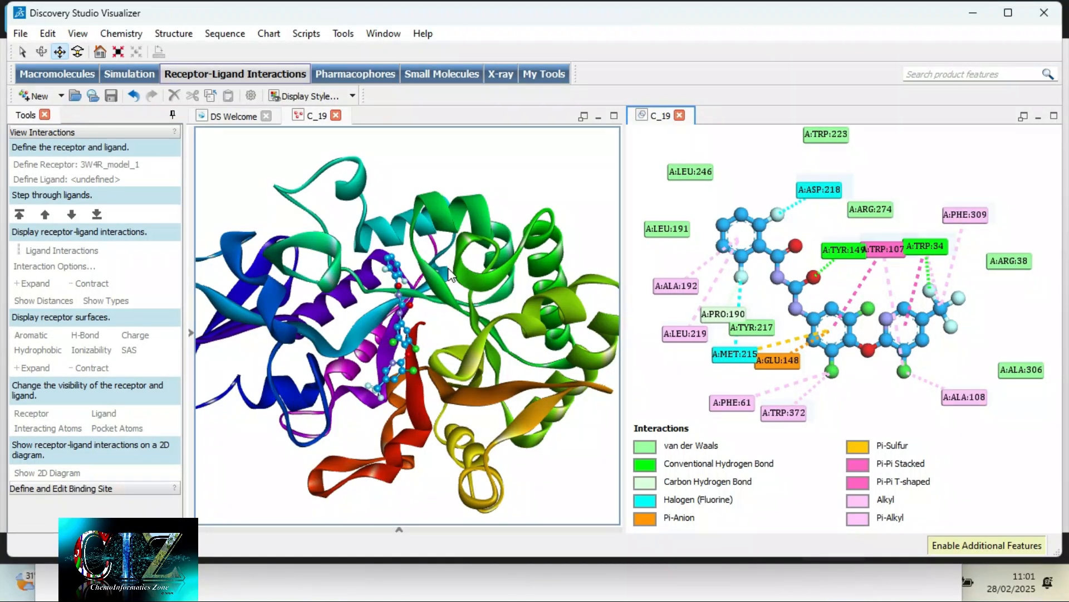
# - Switch to the image viewer and browse through the exported 2D diagrams to C_19 GOOD.png
pyautogui.press('super')
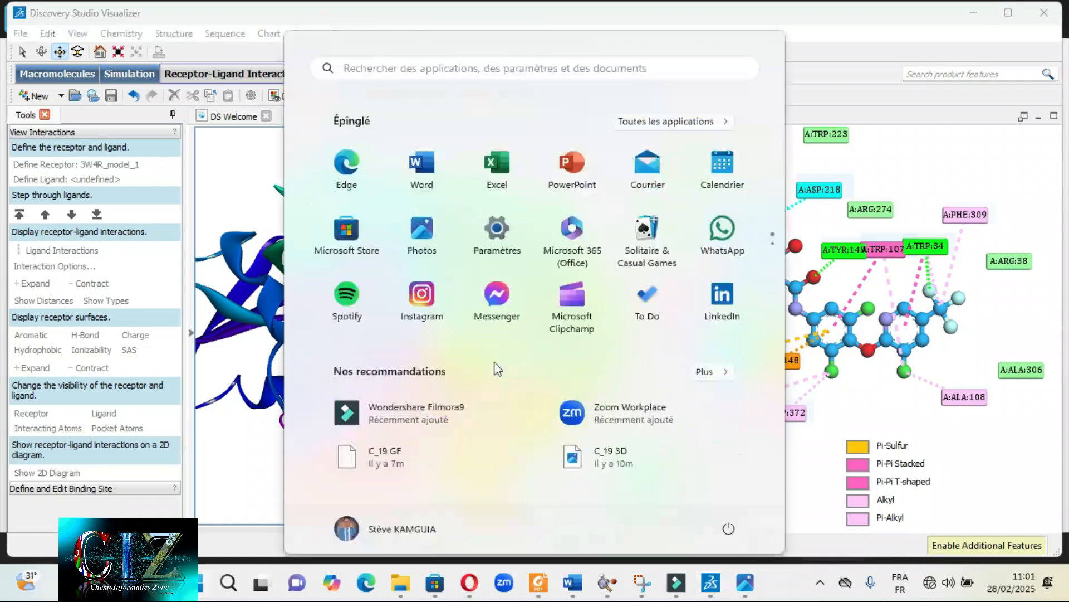
pyautogui.moveTo(711, 585)
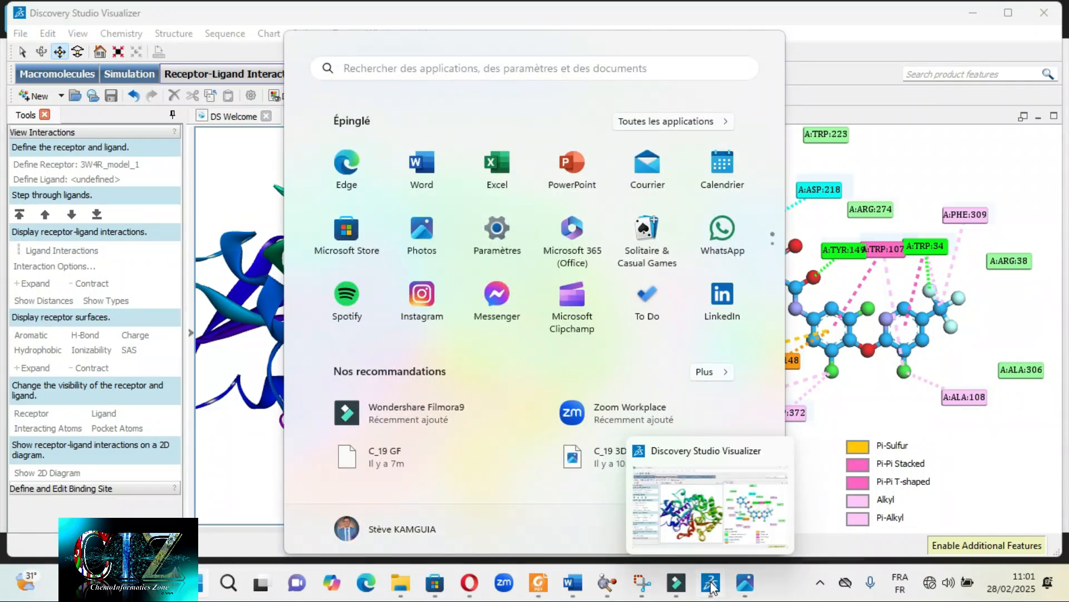
pyautogui.click(745, 582)
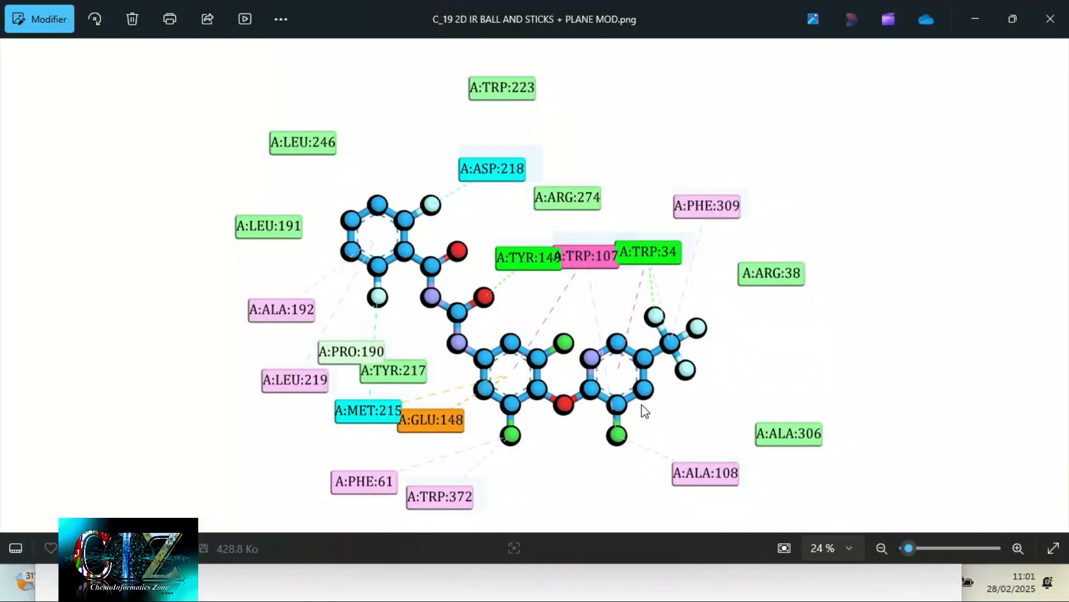
pyautogui.press('Right')
pyautogui.press('Right')
pyautogui.press('Right')
pyautogui.press('Right')
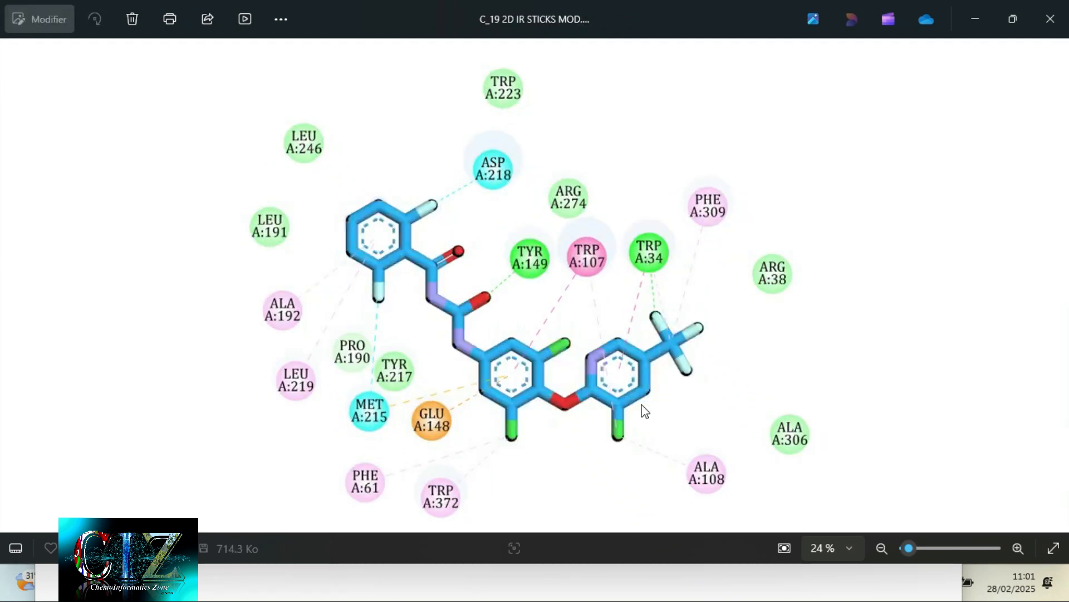
pyautogui.press('Right')
pyautogui.press('Right')
pyautogui.press('Right')
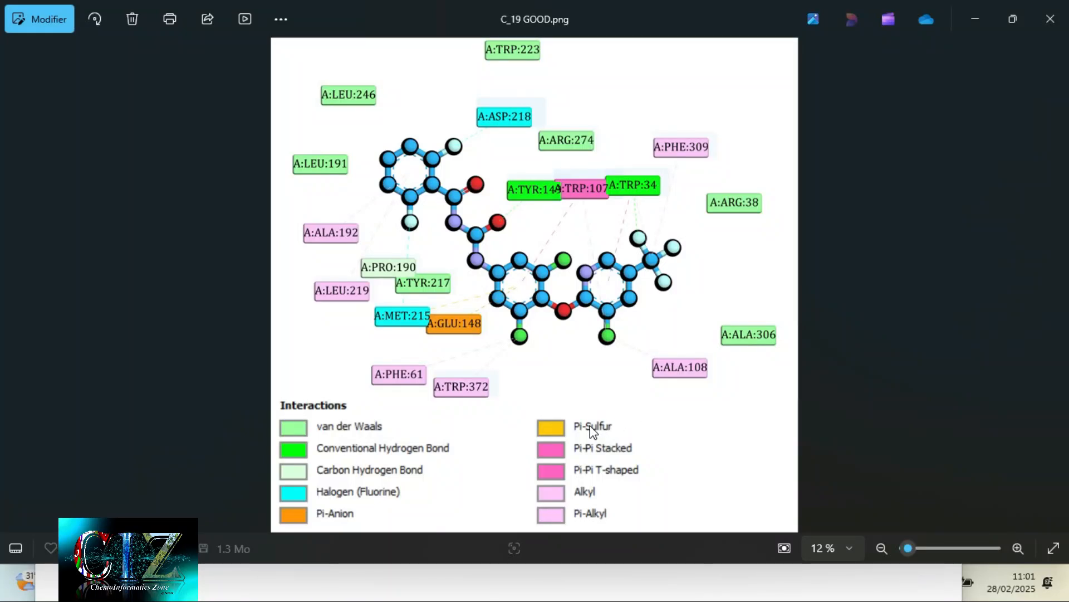
# - Inspect the legend, ligand atoms and residue labels of C_19 GOOD.png up close, then view the whole image
pyautogui.scroll(3, 367, 430)
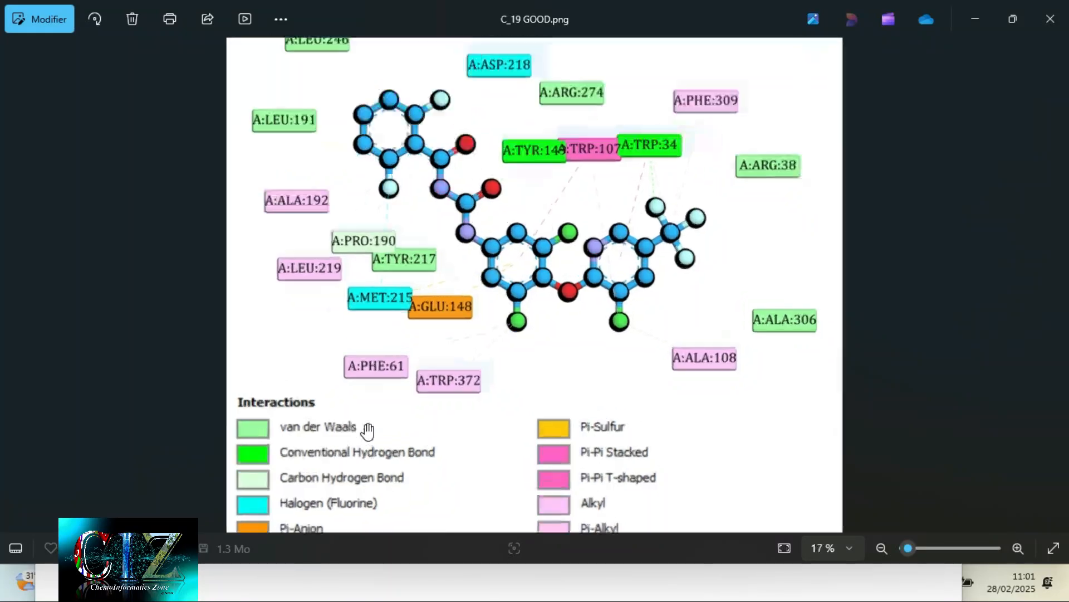
pyautogui.scroll(-1, 260, 434)
pyautogui.moveTo(251, 439); pyautogui.dragTo(255, 359)
pyautogui.scroll(3, 419, 335)
pyautogui.moveTo(508, 203); pyautogui.dragTo(535, 515)
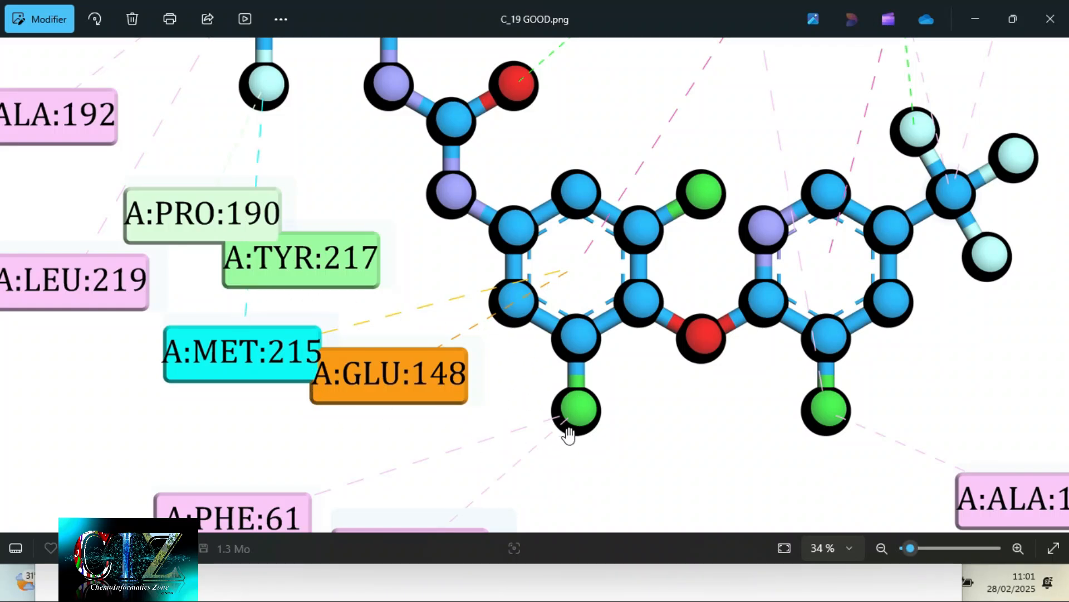
pyautogui.scroll(2, 627, 372)
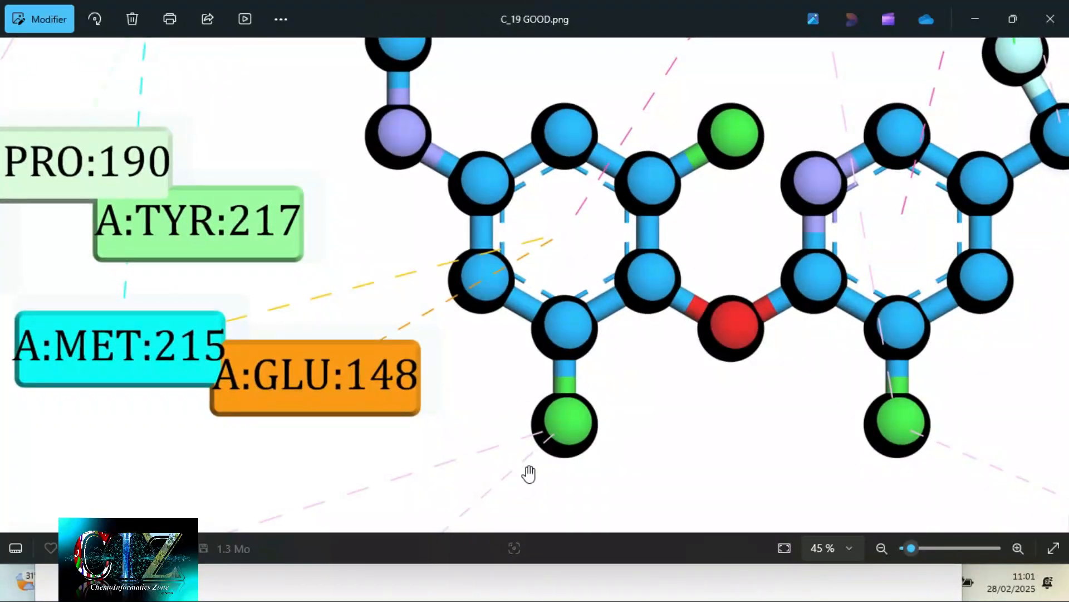
pyautogui.scroll(2, 439, 389)
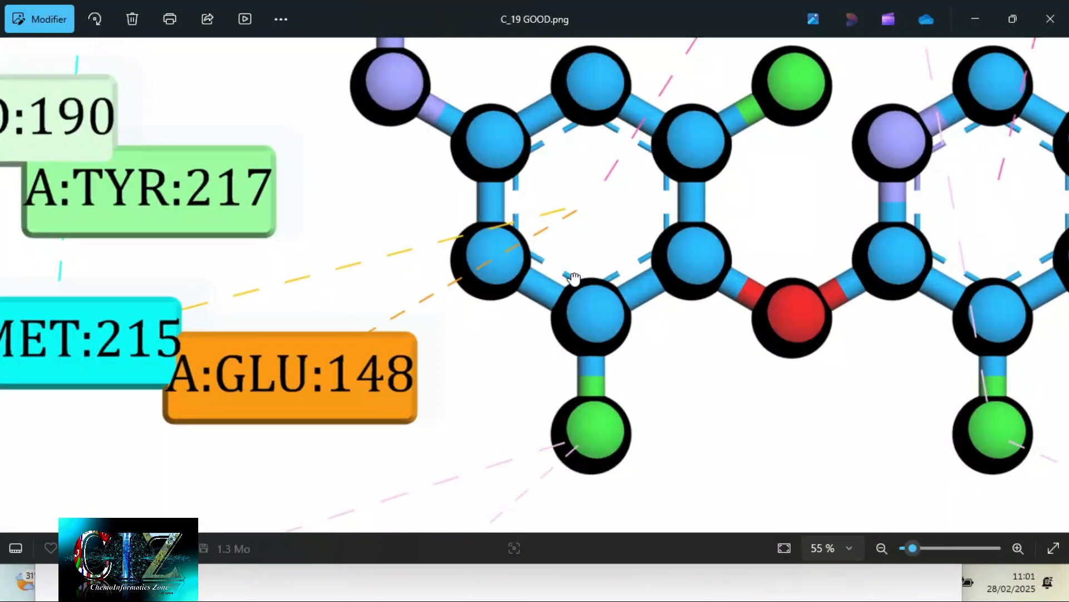
pyautogui.moveTo(571, 272); pyautogui.dragTo(557, 400)
pyautogui.moveTo(614, 327); pyautogui.dragTo(673, 520)
pyautogui.moveTo(645, 363); pyautogui.dragTo(718, 540)
pyautogui.moveTo(806, 374); pyautogui.dragTo(530, 518)
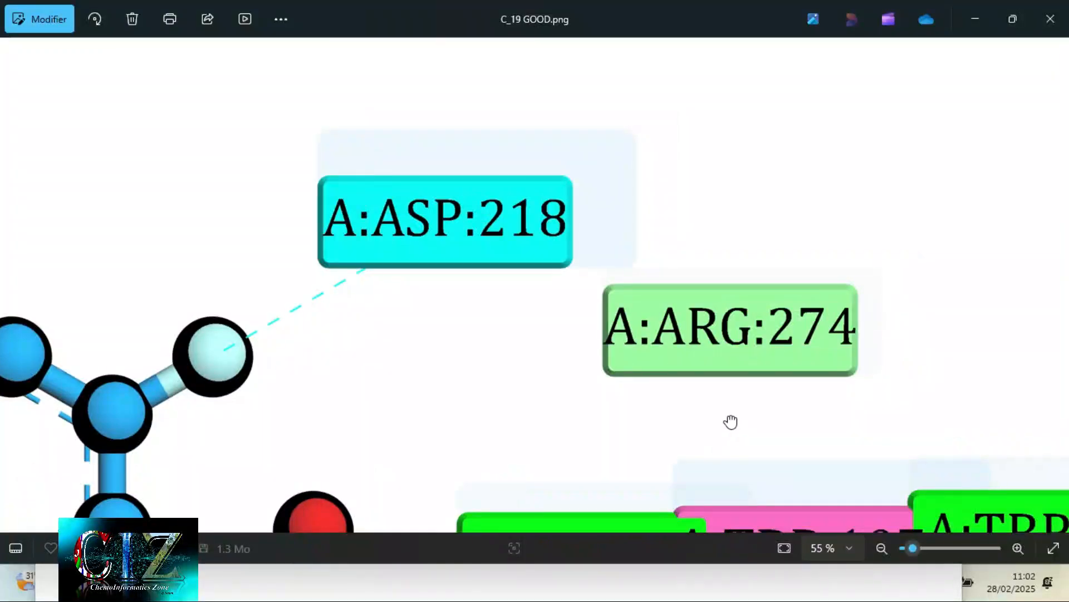
pyautogui.moveTo(730, 423); pyautogui.dragTo(544, 306)
pyautogui.scroll(-6, 543, 307)
pyautogui.scroll(-5, 542, 306)
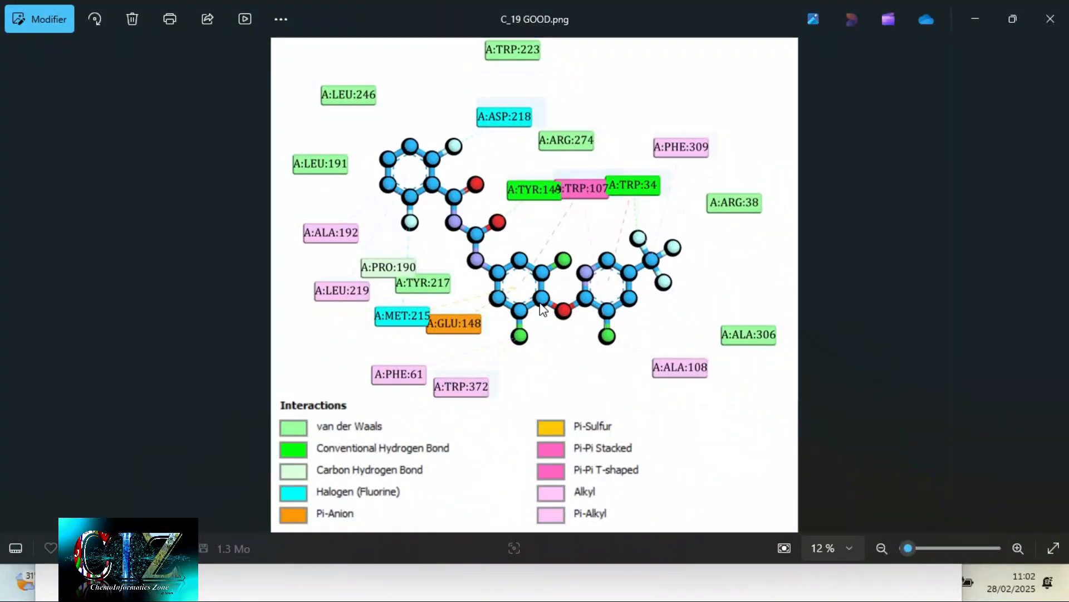
# - Browse to Screenshot1.png and inspect the sharpness of its residue labels and interaction lines for comparison with C_19 GOOD.png
pyautogui.press('Right')
pyautogui.press('Right')
pyautogui.press('Right')
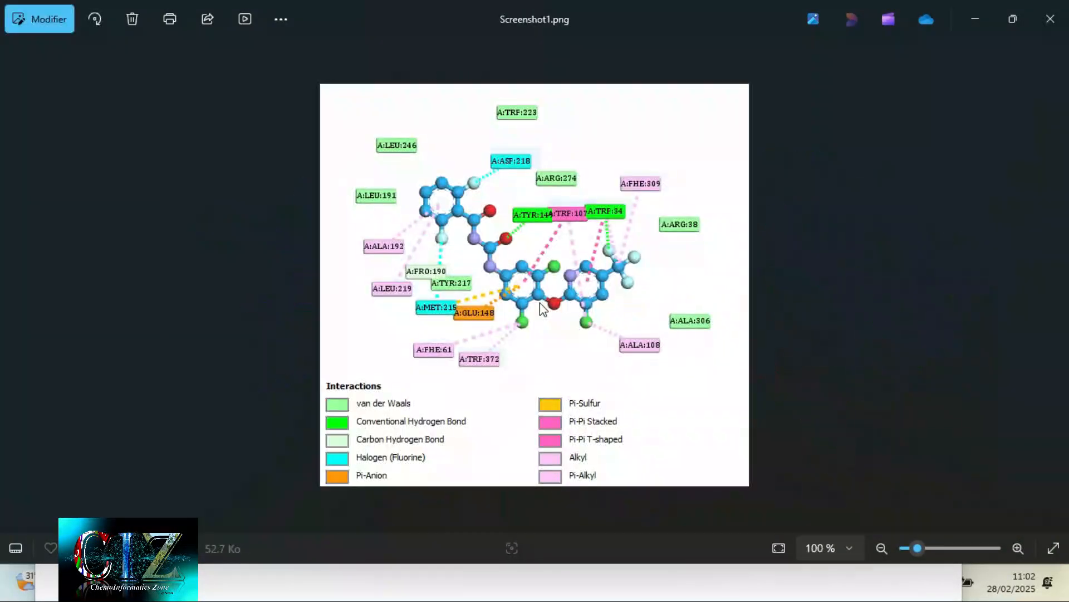
pyautogui.scroll(10, 543, 310)
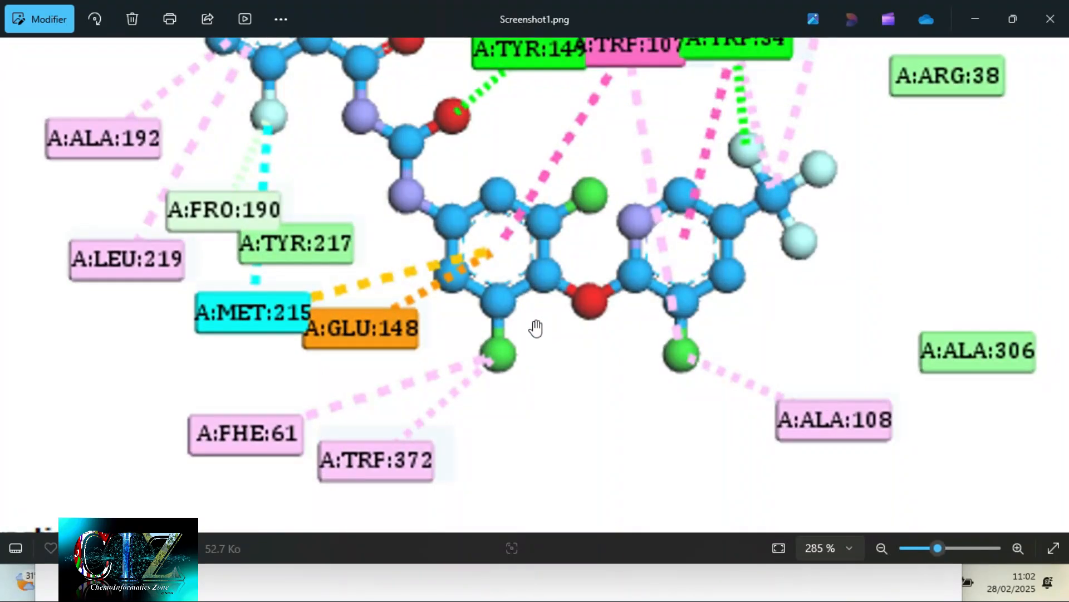
pyautogui.moveTo(357, 416); pyautogui.dragTo(396, 356)
pyautogui.scroll(3, 375, 431)
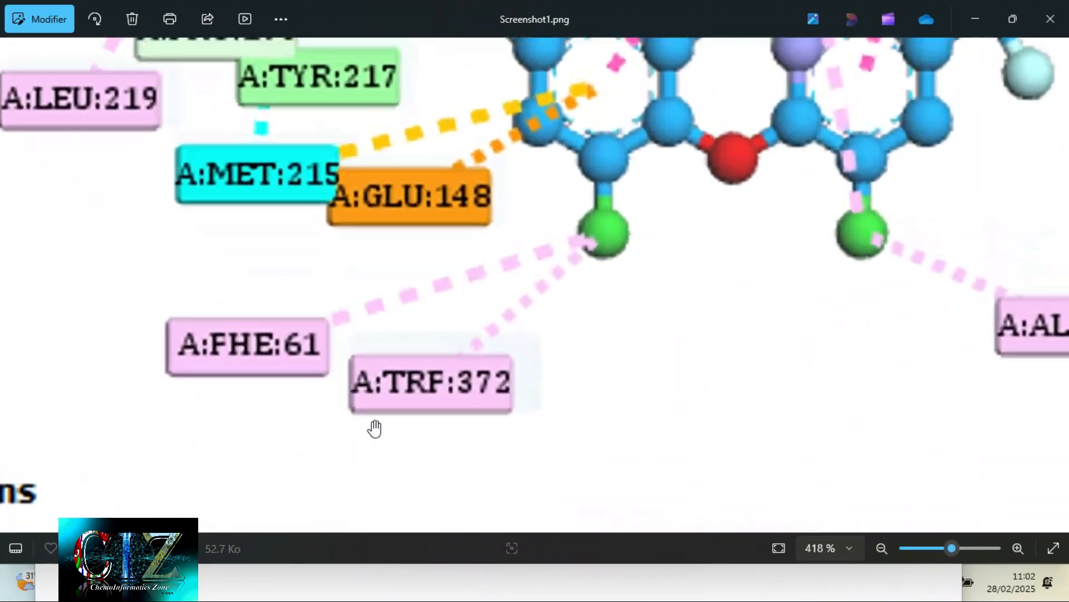
pyautogui.scroll(2, 423, 410)
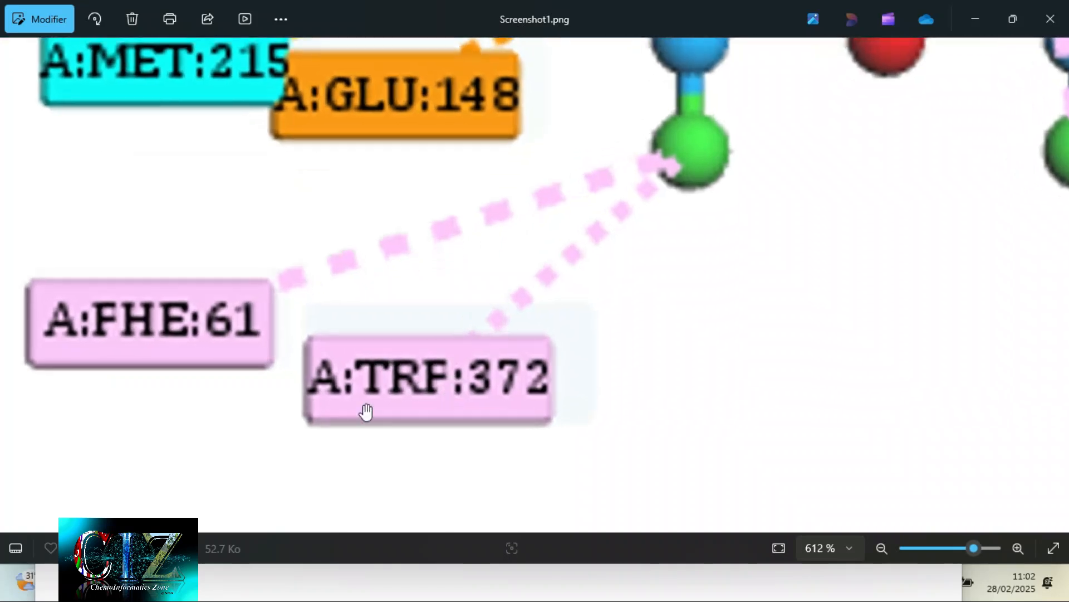
pyautogui.scroll(-8, 554, 382)
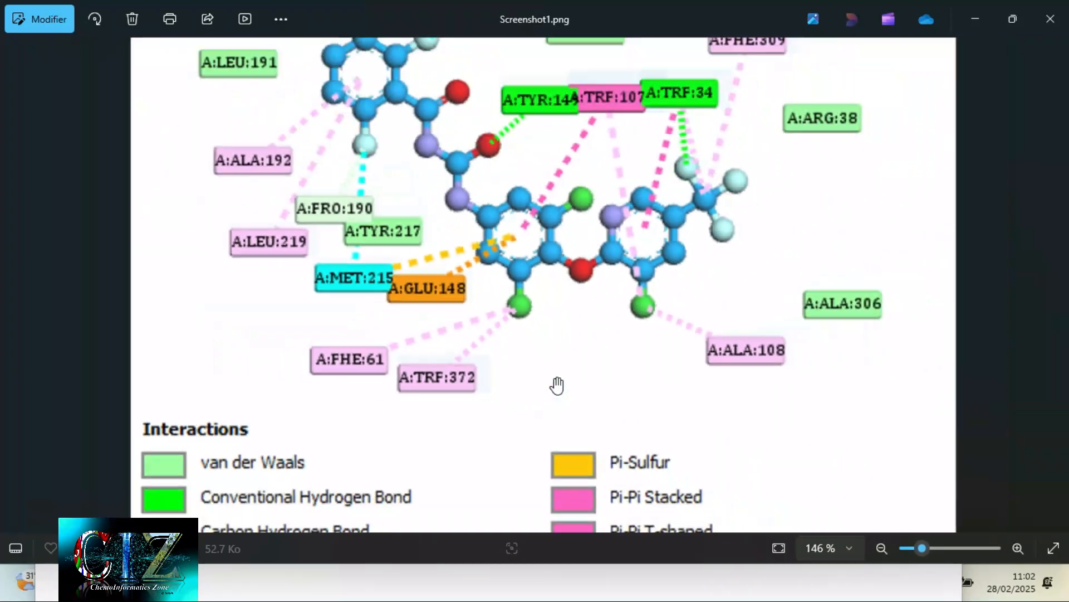
# - Return to Discovery Studio, activate the C_19 3D view and generate the receptor-ligand non-bond interactions
pyautogui.press('super')
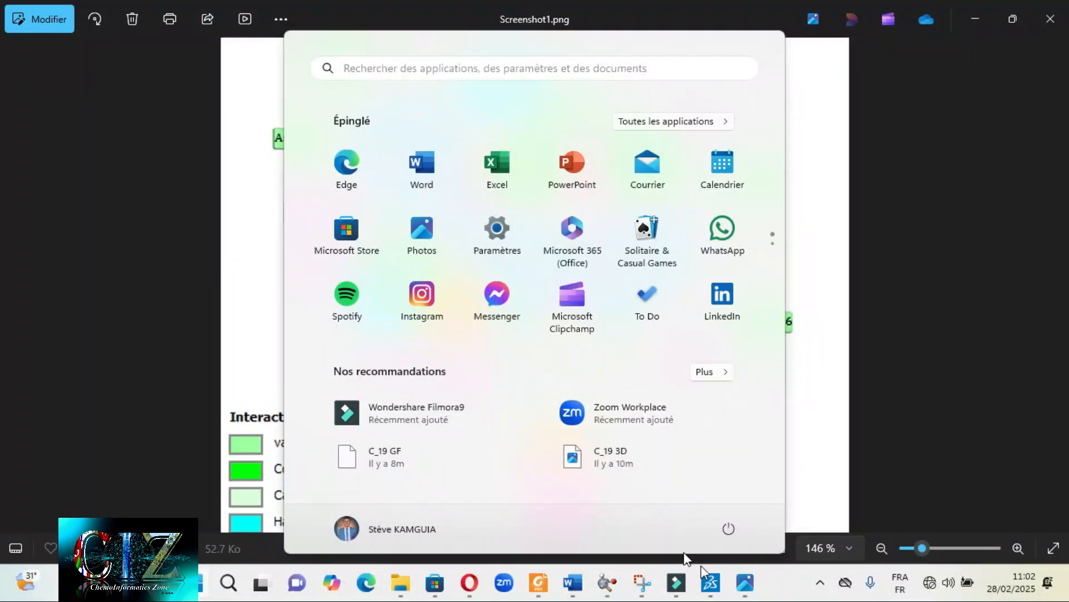
pyautogui.click(711, 582)
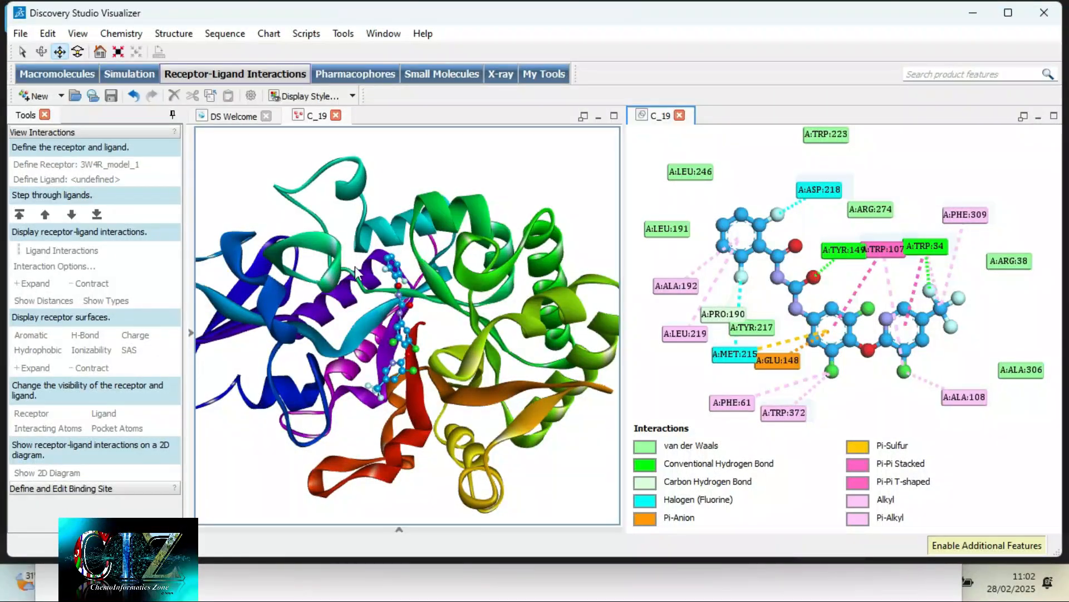
pyautogui.click(245, 208)
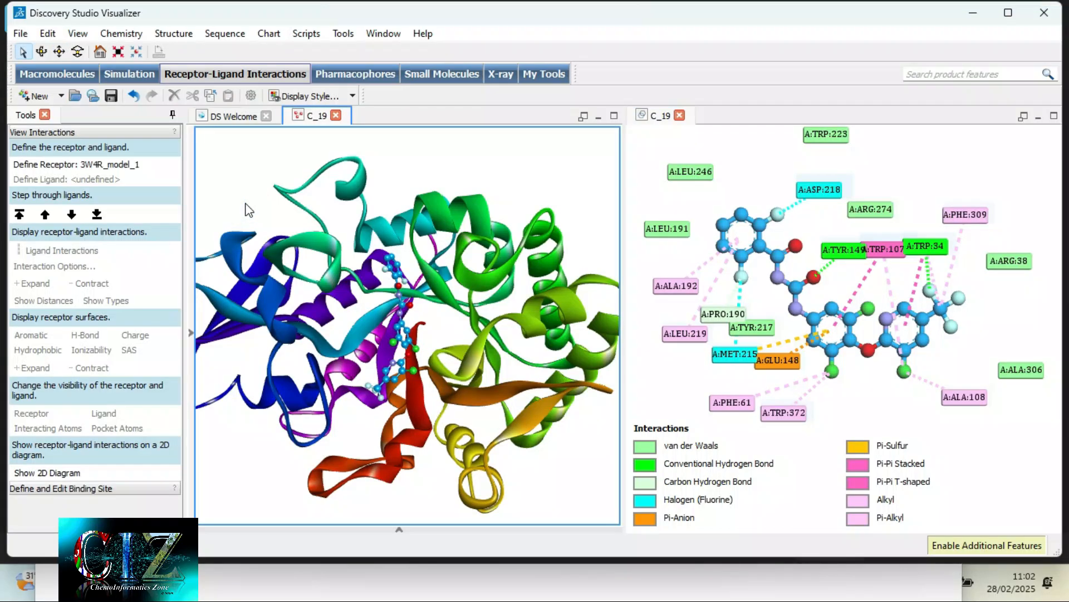
pyautogui.click(47, 252)
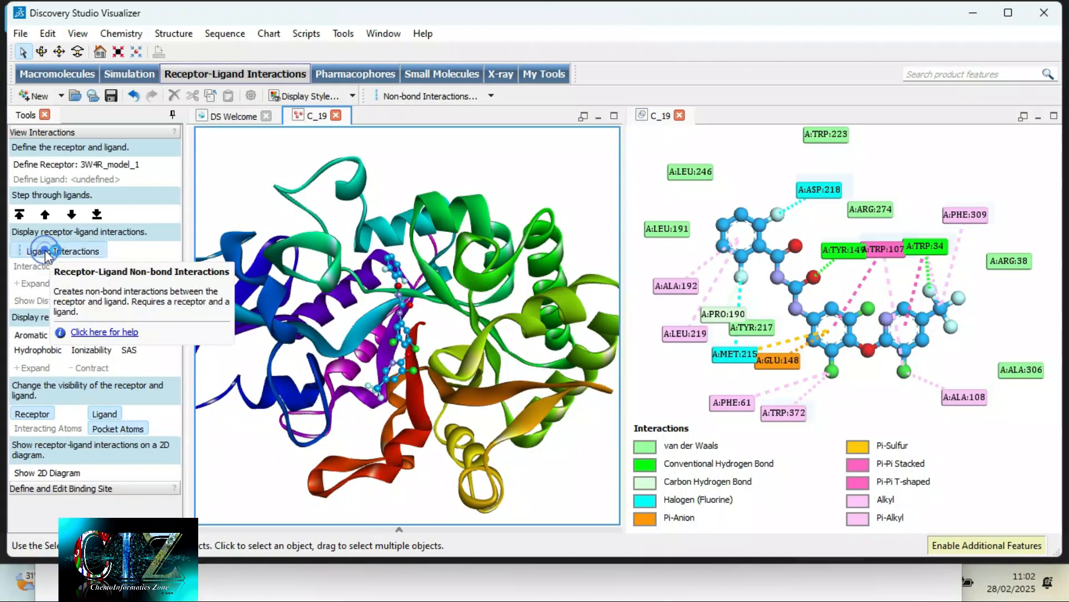
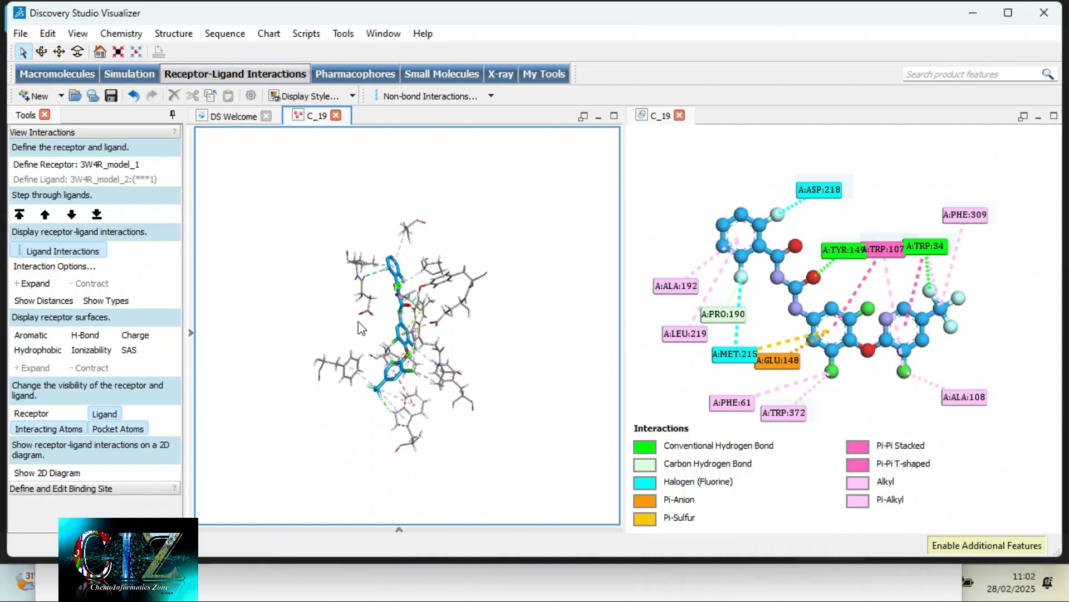
# - Save the 2D interaction diagram as an image file, adding "vdw" to the file name C_19 GOOD
pyautogui.scroll(2, 352, 338)
pyautogui.scroll(2, 352, 337)
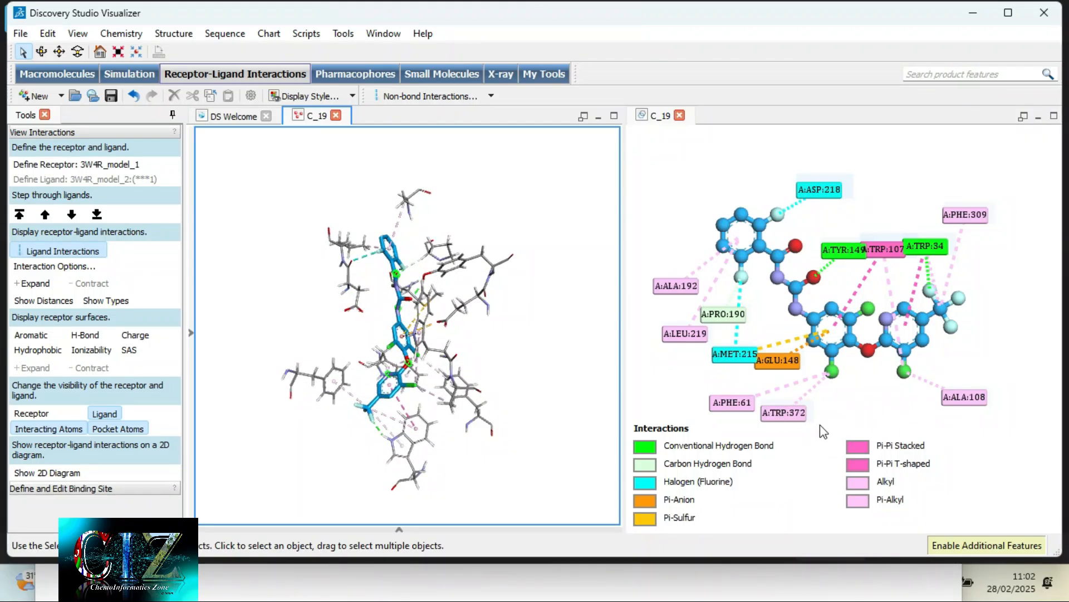
pyautogui.click(657, 372)
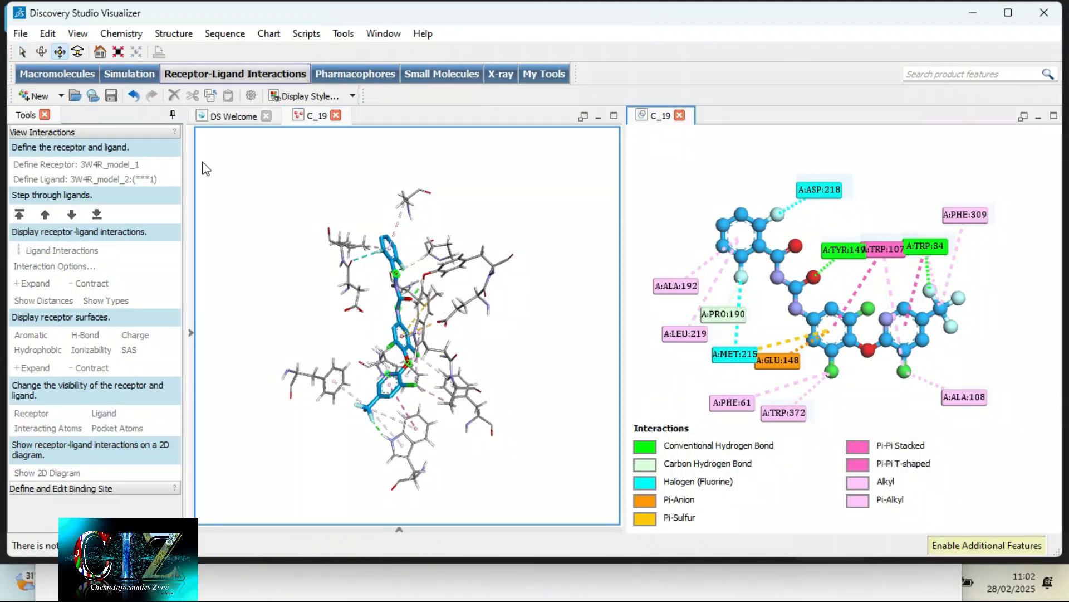
pyautogui.click(20, 36)
pyautogui.click(48, 171)
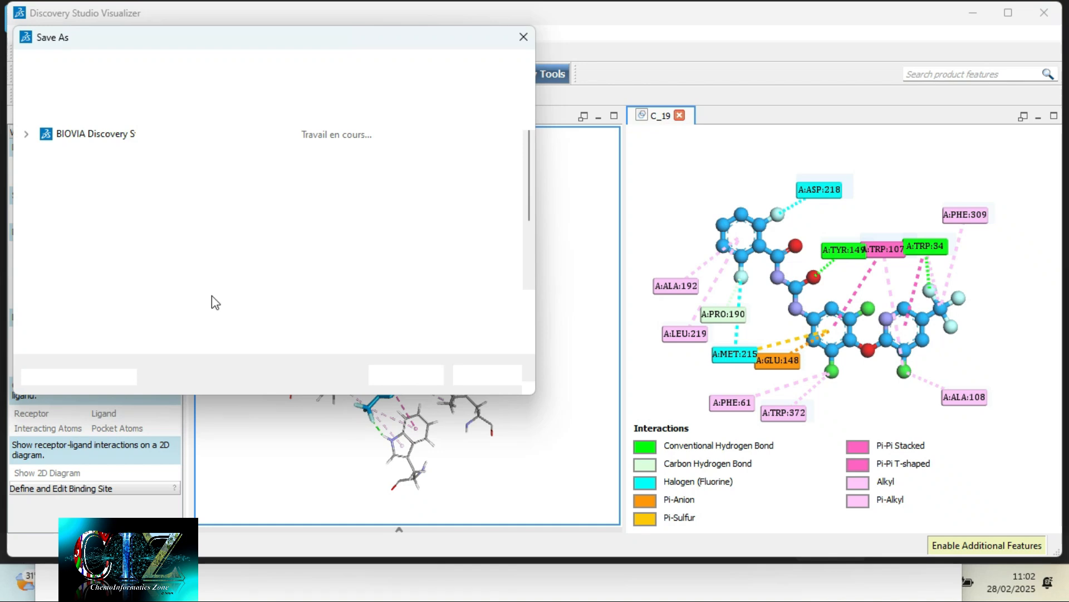
pyautogui.click(178, 321)
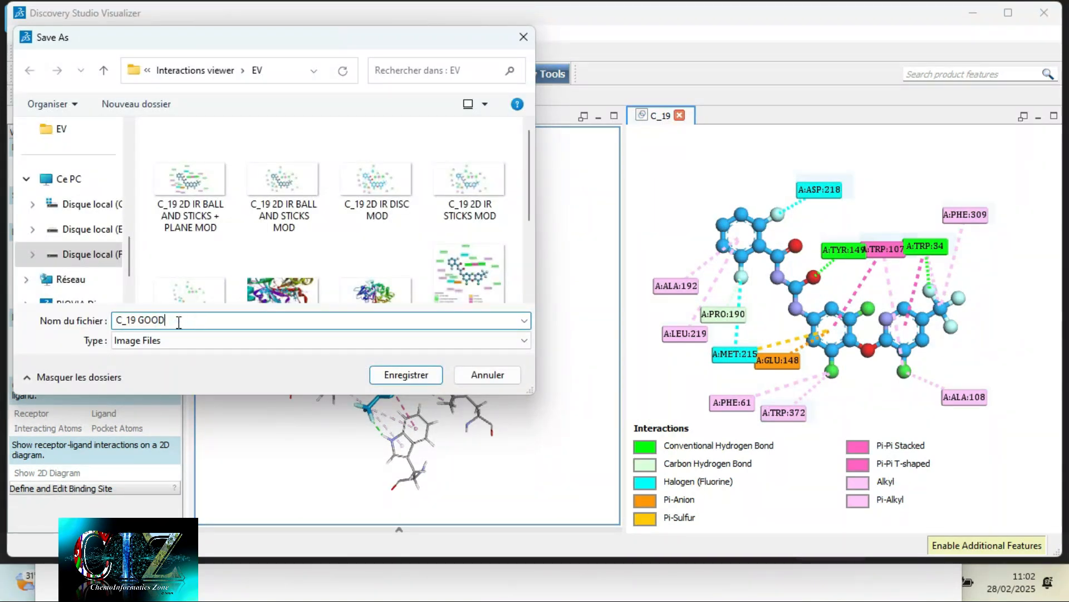
pyautogui.write('vdw')
pyautogui.click(409, 376)
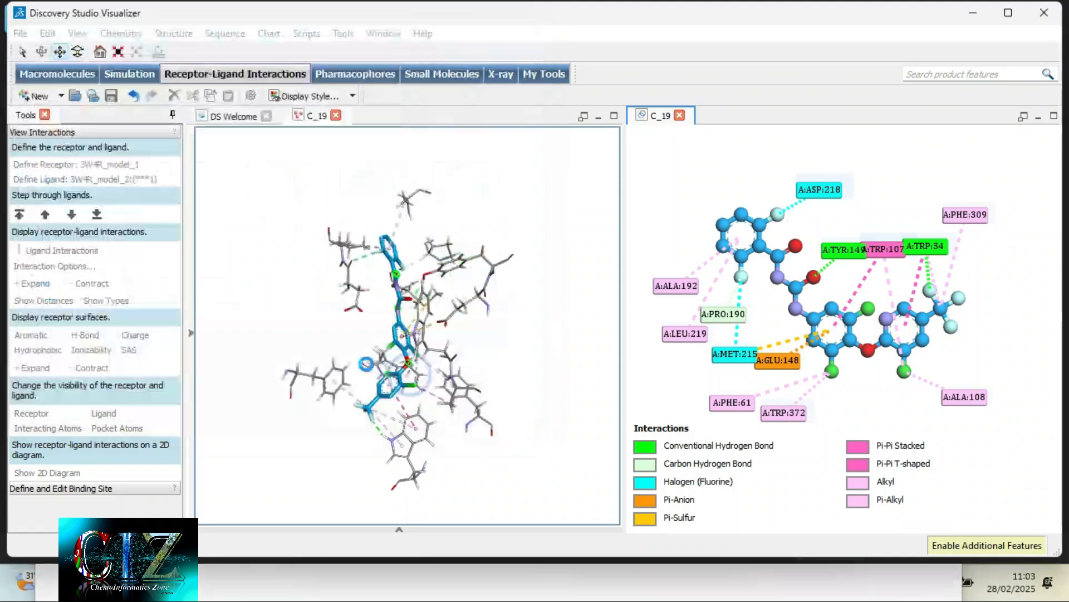
# - Export the image with its size given in inches, and close the 2D diagram
pyautogui.click(507, 260)
pyautogui.click(504, 275)
pyautogui.click(504, 262)
pyautogui.click(502, 284)
pyautogui.doubleClick(503, 283)
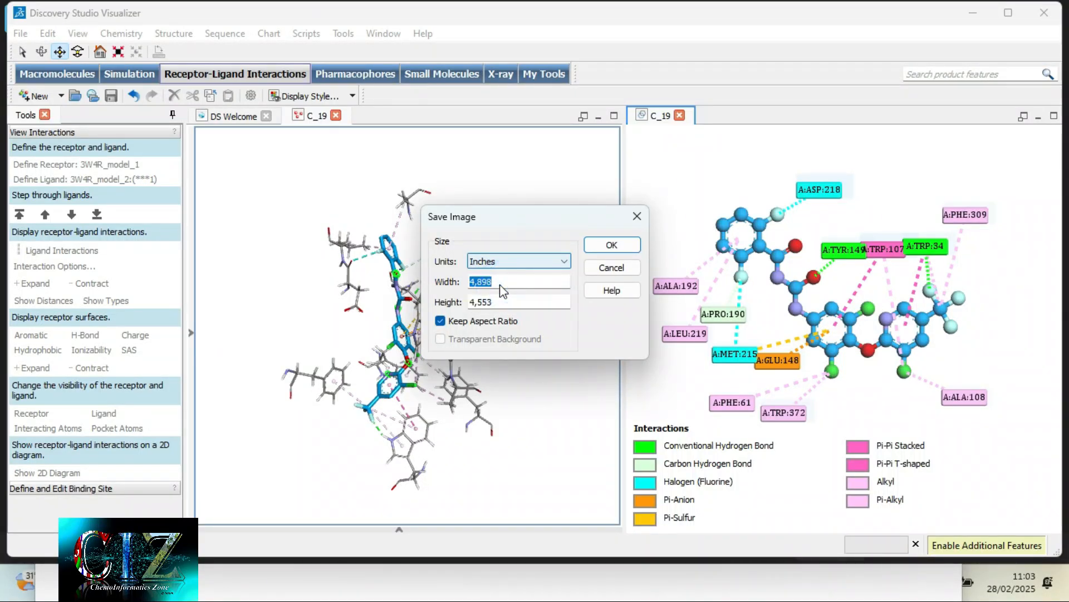
pyautogui.click(564, 300)
pyautogui.click(555, 284)
pyautogui.click(595, 239)
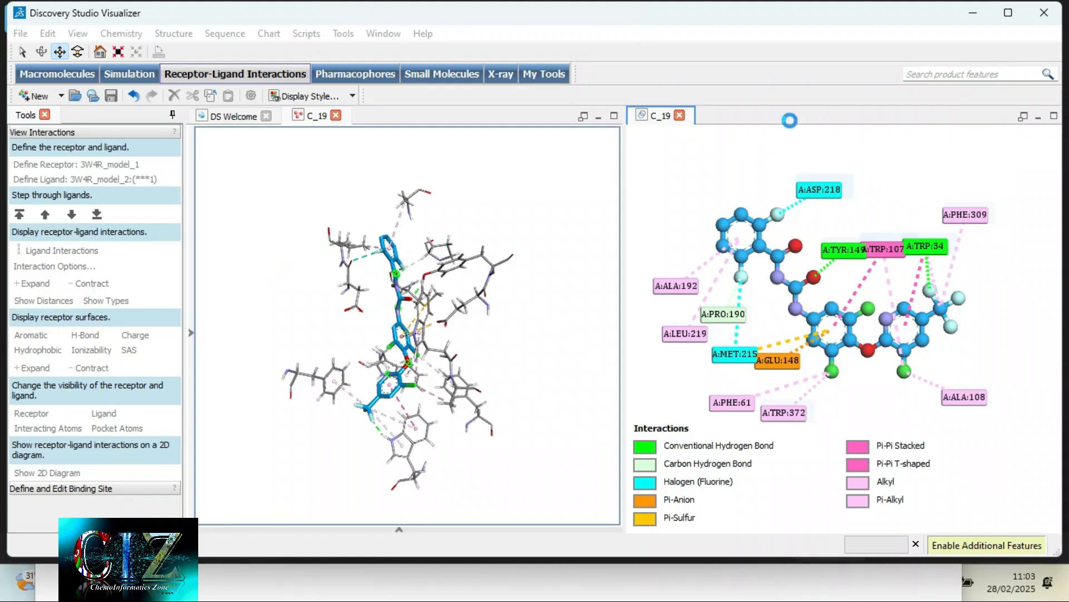
pyautogui.click(680, 116)
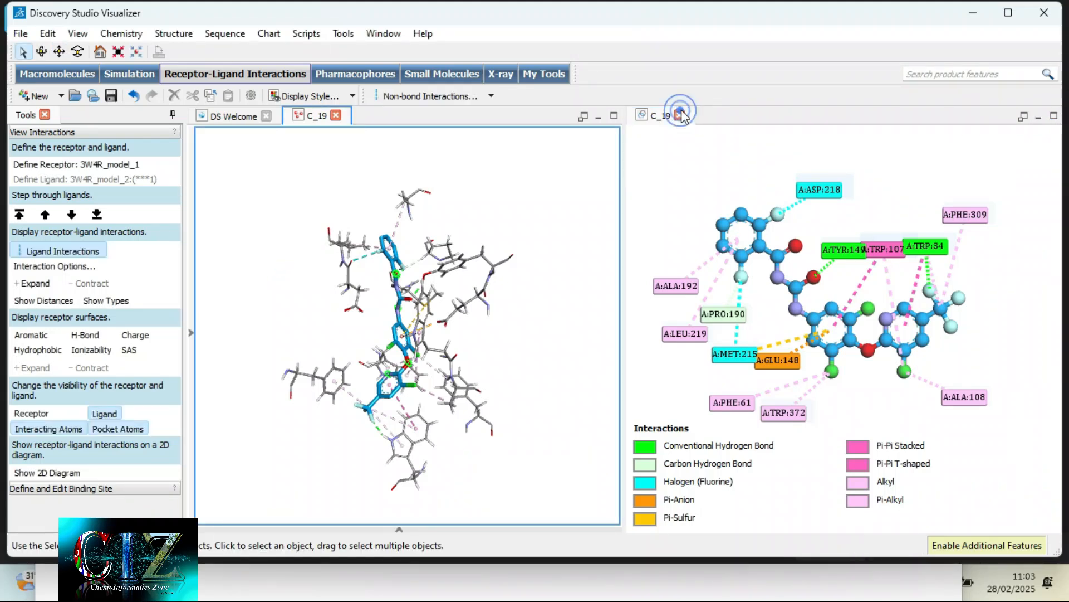
# - Change the display style of the whole ligand in the 3D view to Scaled ball and stick
pyautogui.moveTo(713, 342); pyautogui.dragTo(595, 303, button='right')
pyautogui.scroll(6, 594, 303)
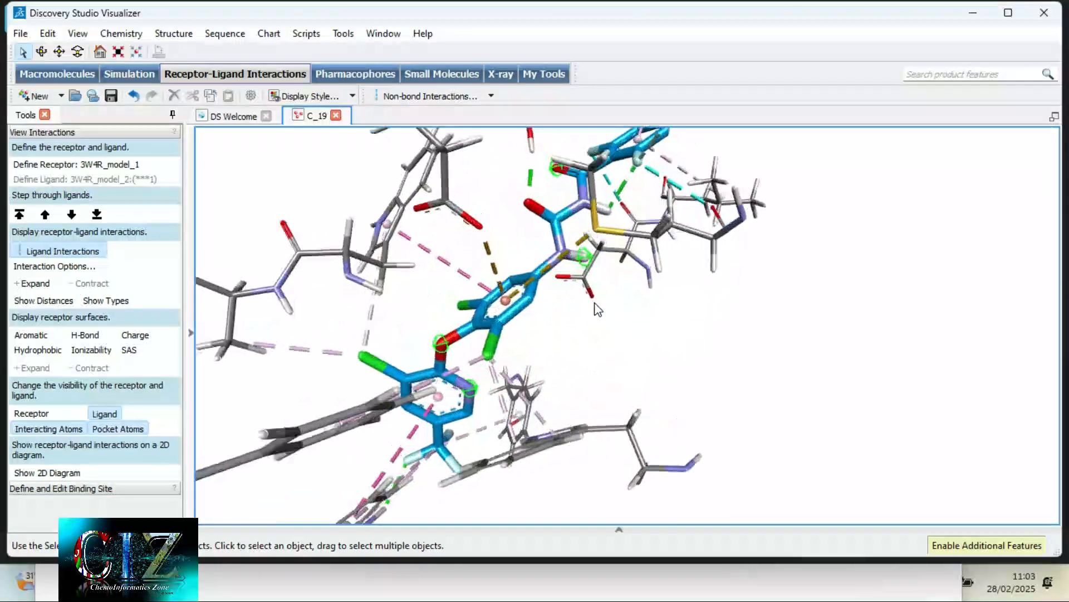
pyautogui.scroll(1, 597, 308)
pyautogui.click(482, 328)
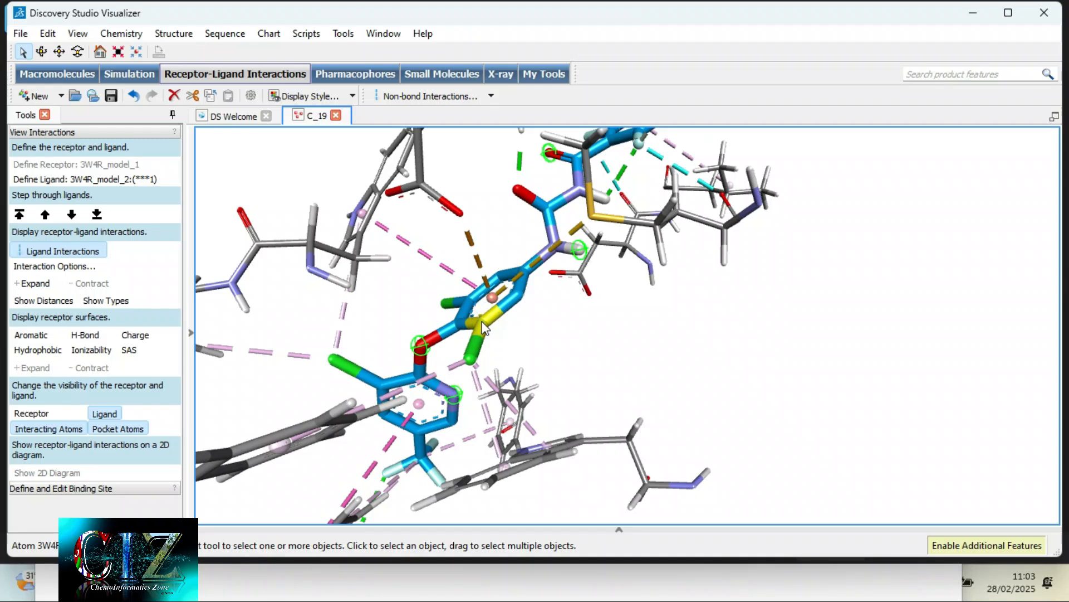
pyautogui.doubleClick(485, 324)
pyautogui.click(486, 326)
pyautogui.doubleClick(481, 328)
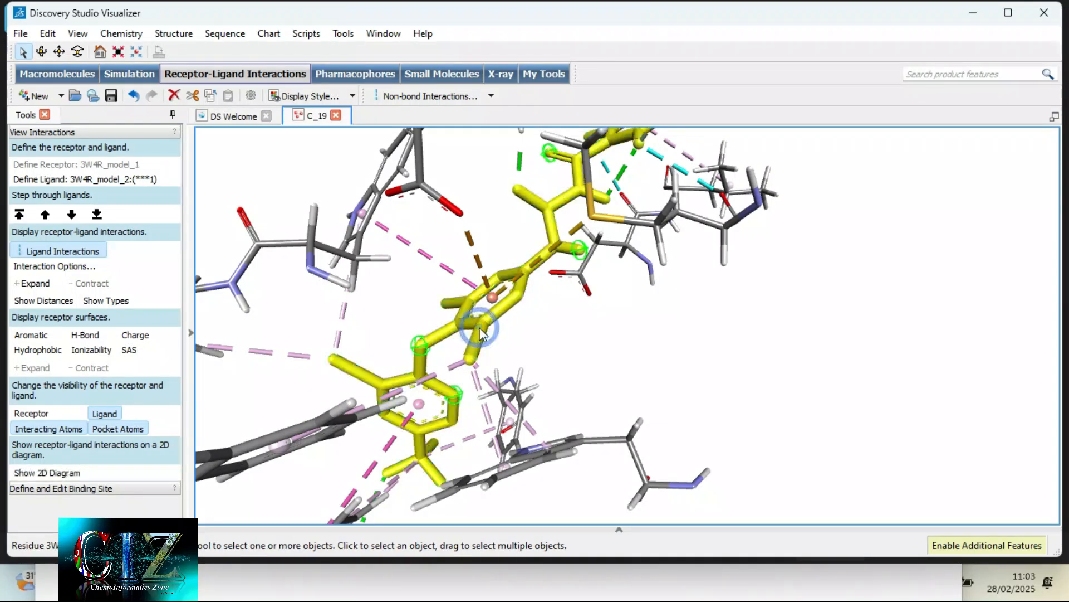
pyautogui.rightClick(480, 329)
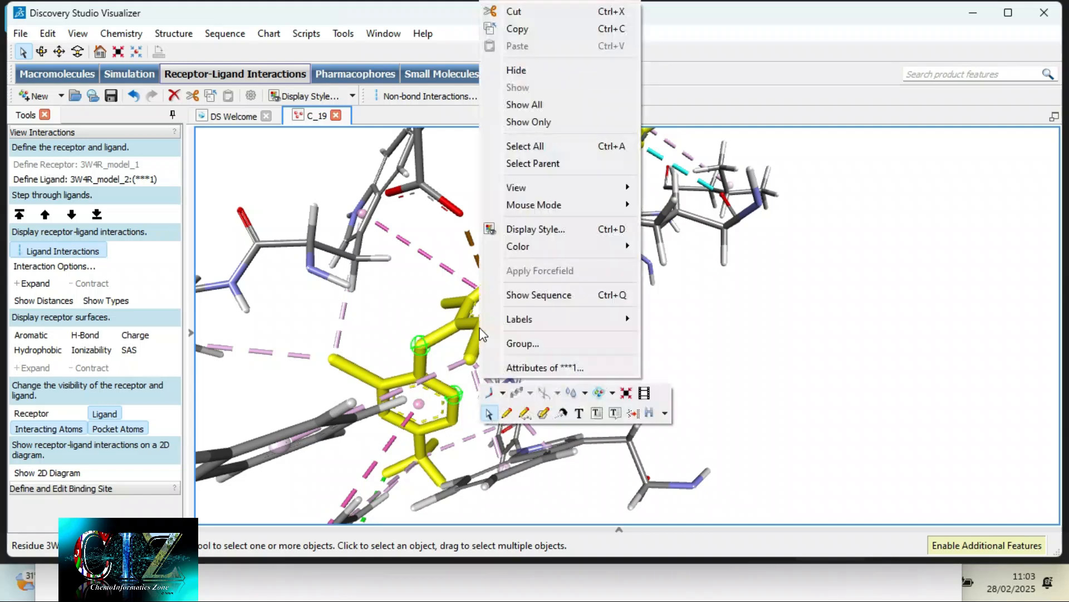
pyautogui.click(533, 230)
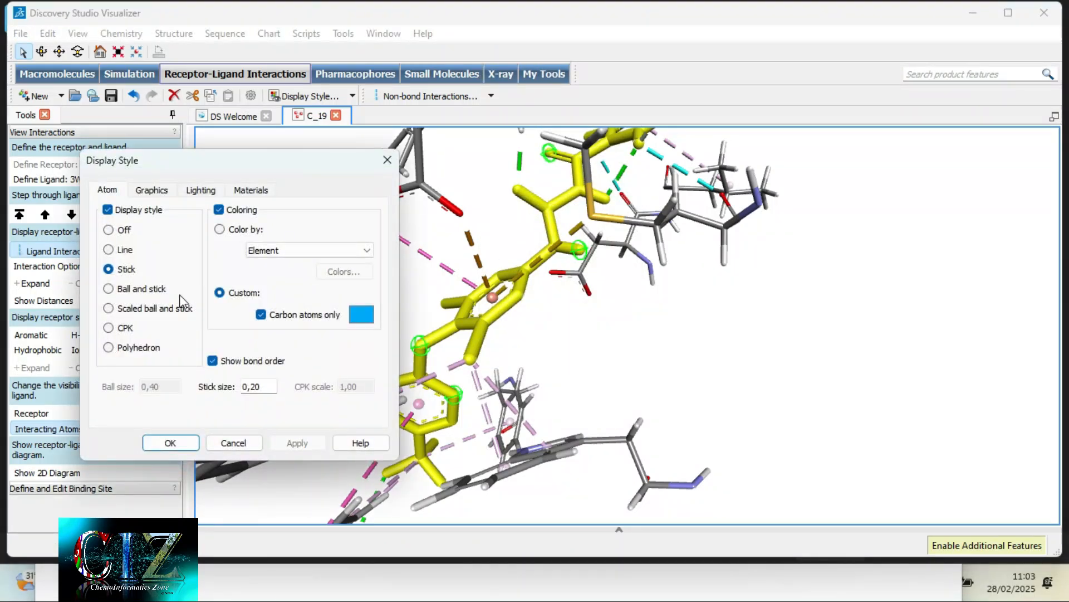
pyautogui.click(143, 312)
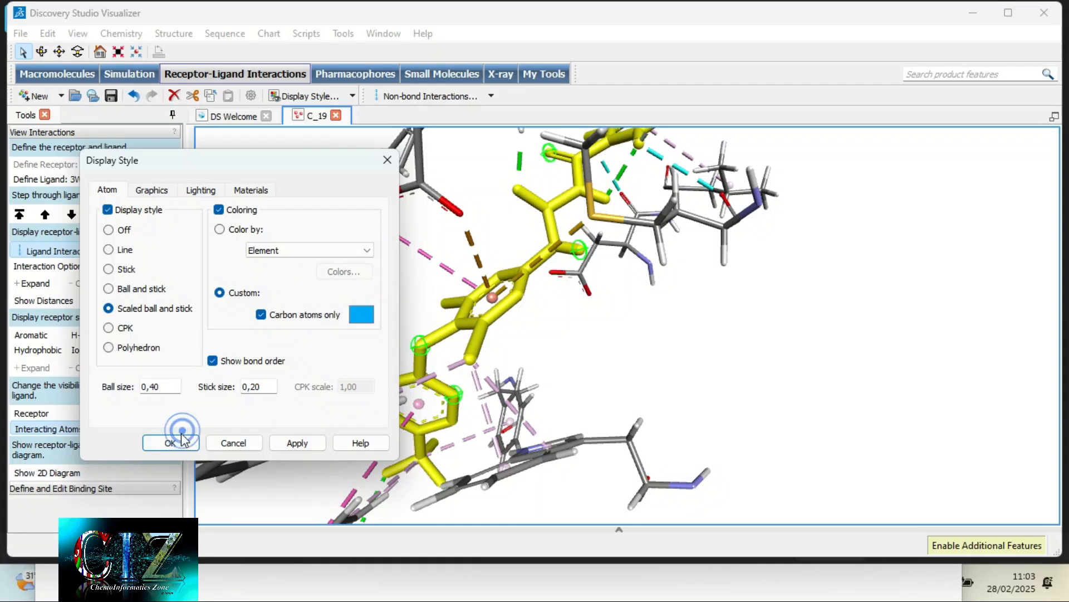
pyautogui.click(299, 449)
pyautogui.click(627, 378)
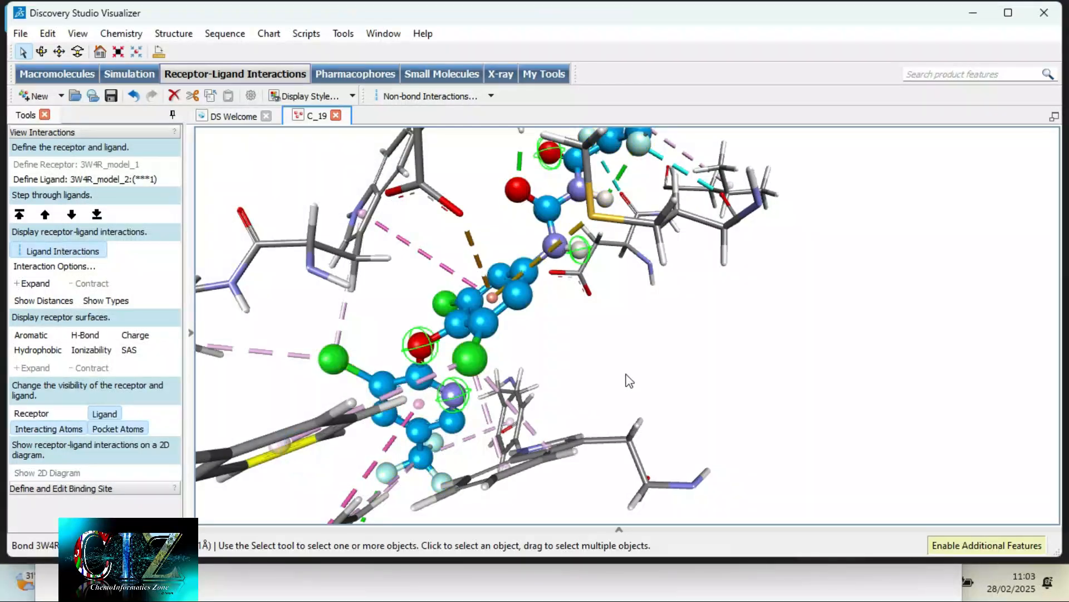
# - Enlarge two neighbouring ligand carbon atoms near the ether oxygen by setting their ball size to 0.50
pyautogui.moveTo(588, 347); pyautogui.dragTo(677, 297, button='right')
pyautogui.scroll(-5, 701, 341)
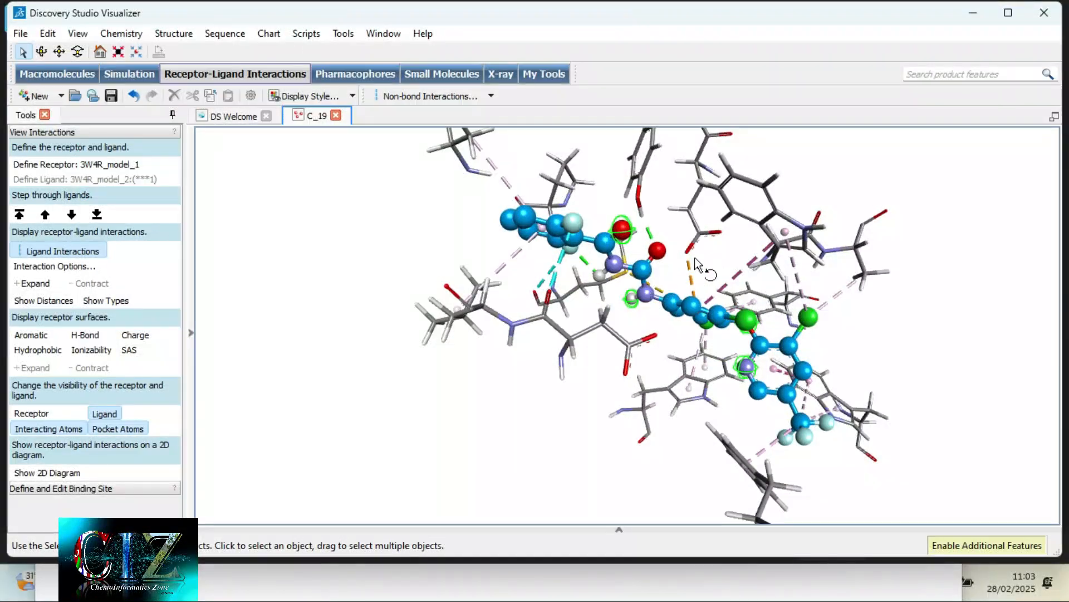
pyautogui.moveTo(694, 257); pyautogui.dragTo(655, 282, button='right')
pyautogui.scroll(5, 616, 307)
pyautogui.moveTo(714, 300); pyautogui.dragTo(587, 310, button='right')
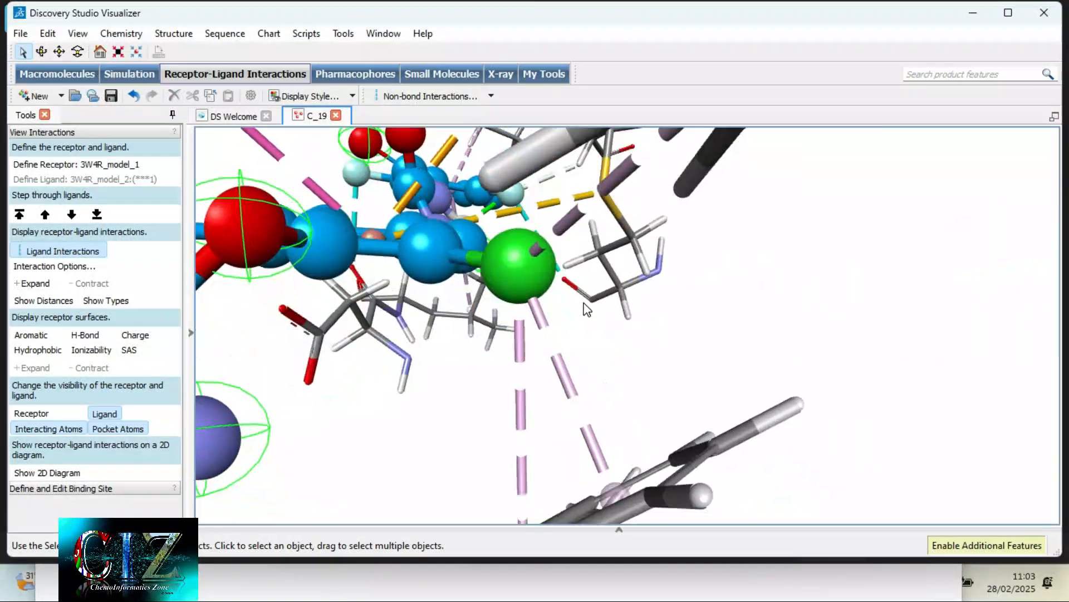
pyautogui.click(433, 259)
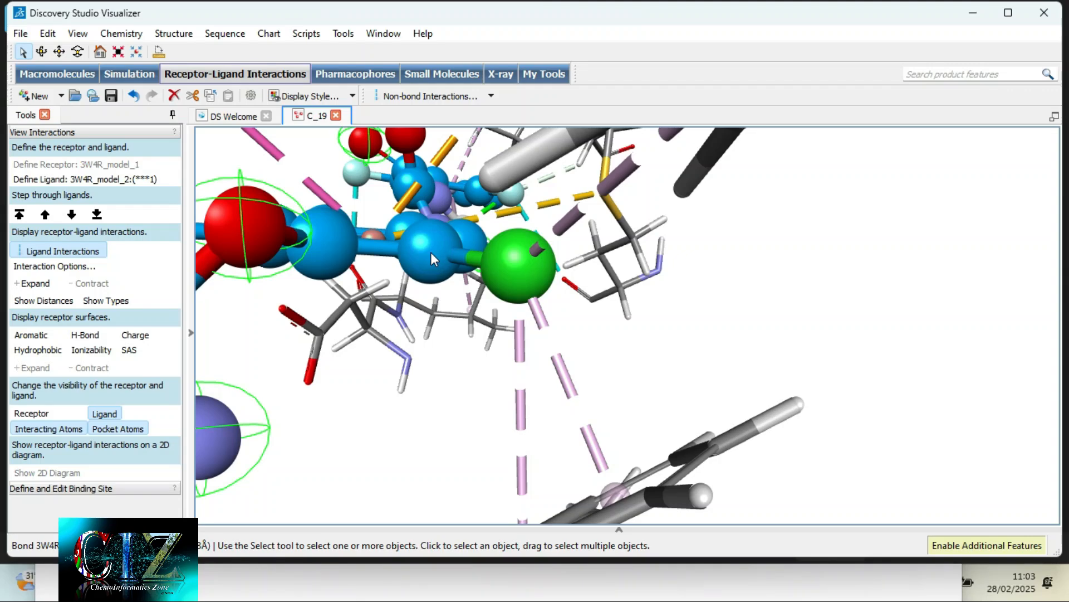
pyautogui.moveTo(428, 253); pyautogui.dragTo(461, 245, button='right')
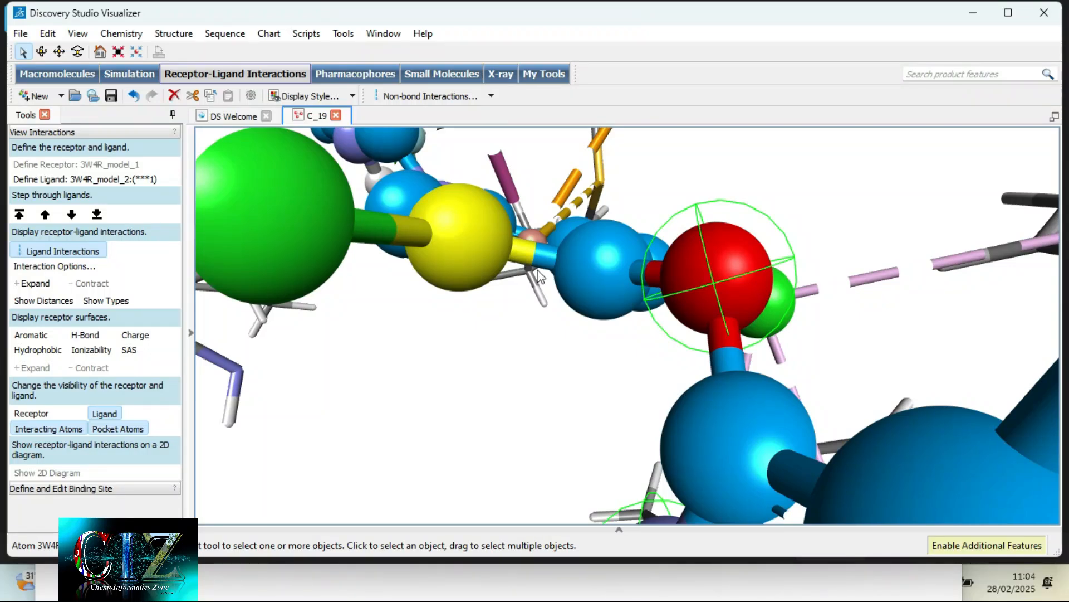
pyautogui.rightClick(571, 277)
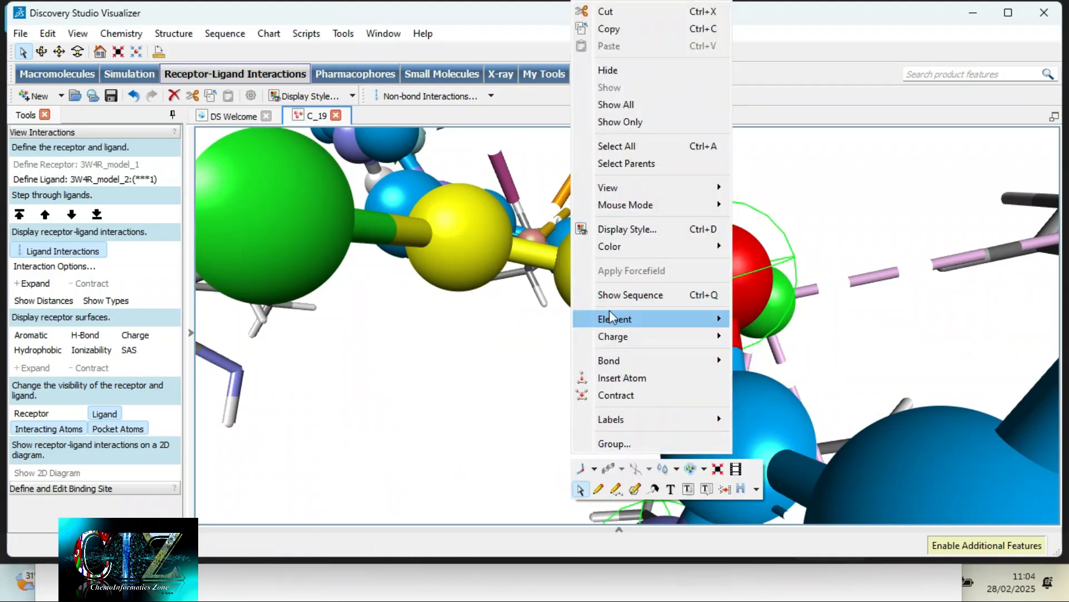
pyautogui.click(625, 231)
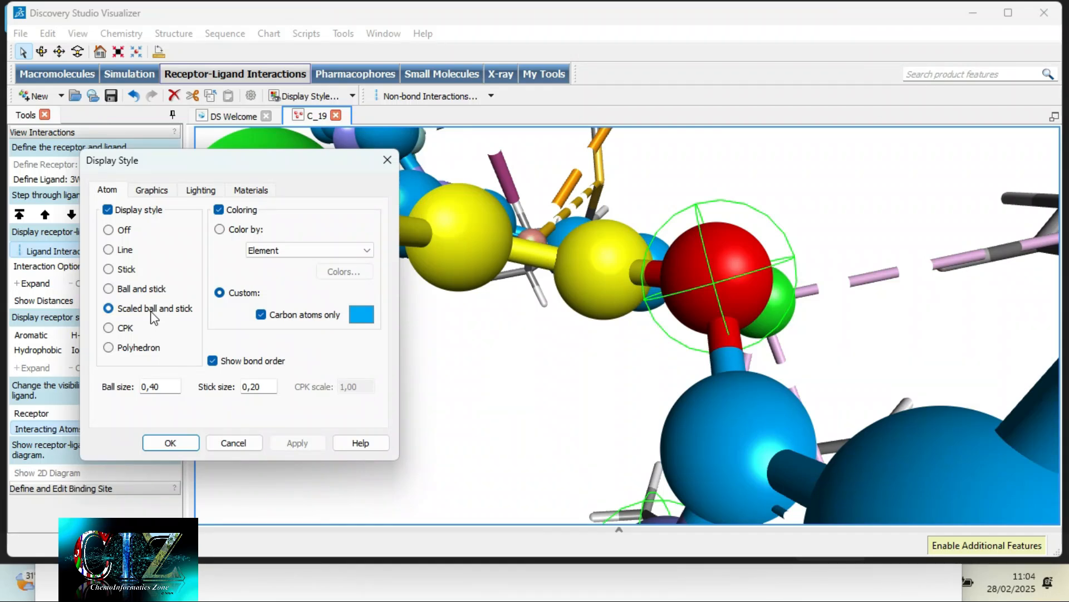
pyautogui.click(159, 387)
pyautogui.write('5')
pyautogui.click(298, 444)
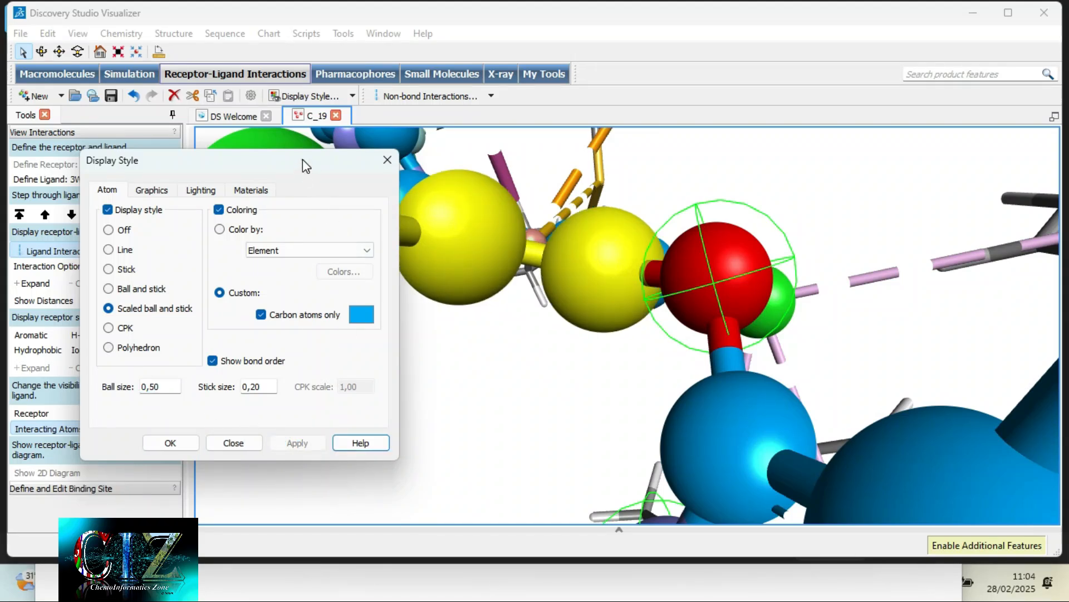
# - Set the ball size of the two selected carbon atoms back to 0.40
pyautogui.moveTo(303, 159); pyautogui.dragTo(269, 146)
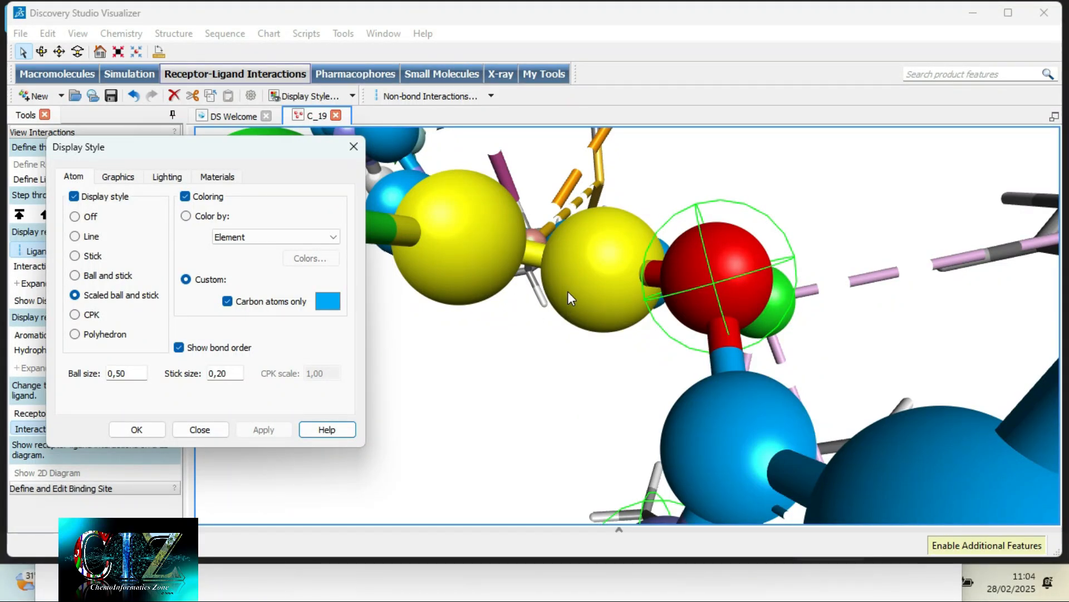
pyautogui.click(123, 374)
pyautogui.write('4')
pyautogui.click(137, 430)
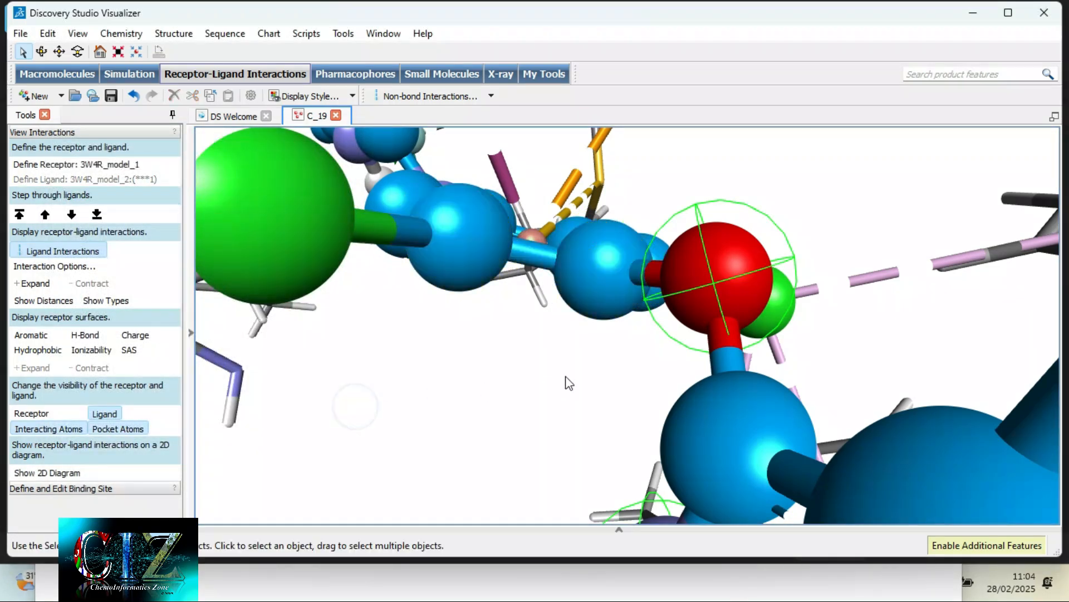
# - Start adding labels to the whole ligand, with Atom as the object and Name as the attribute
pyautogui.scroll(-5, 565, 377)
pyautogui.moveTo(579, 300)
pyautogui.mouseDown(button='right')
pyautogui.moveTo(562, 356)
pyautogui.moveTo(554, 314)
pyautogui.moveTo(591, 301)
pyautogui.mouseUp(button='right')
pyautogui.click(597, 294)
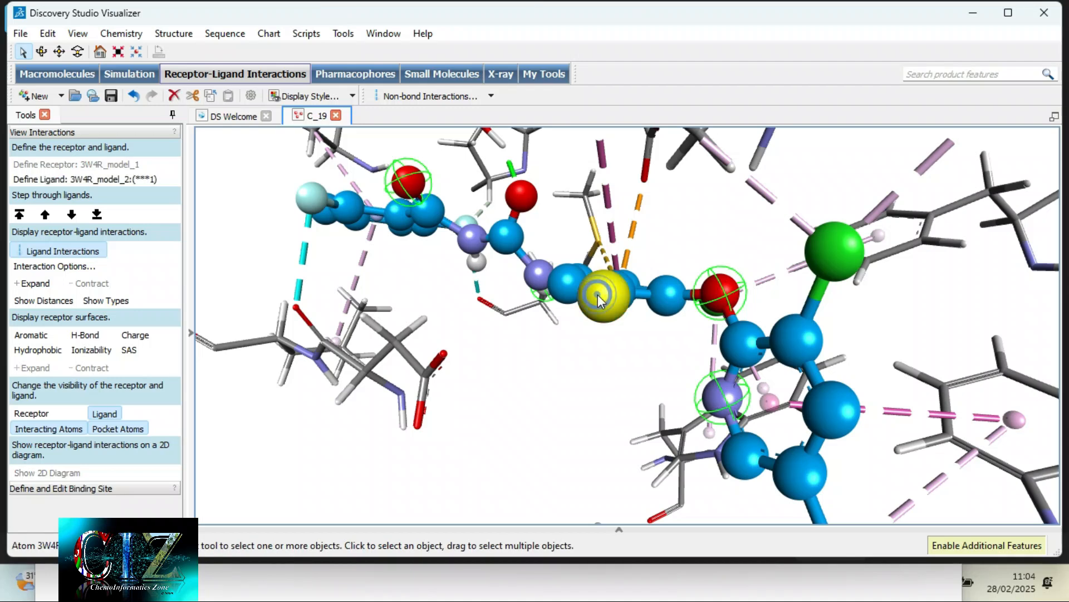
pyautogui.doubleClick(564, 290)
pyautogui.click(563, 290)
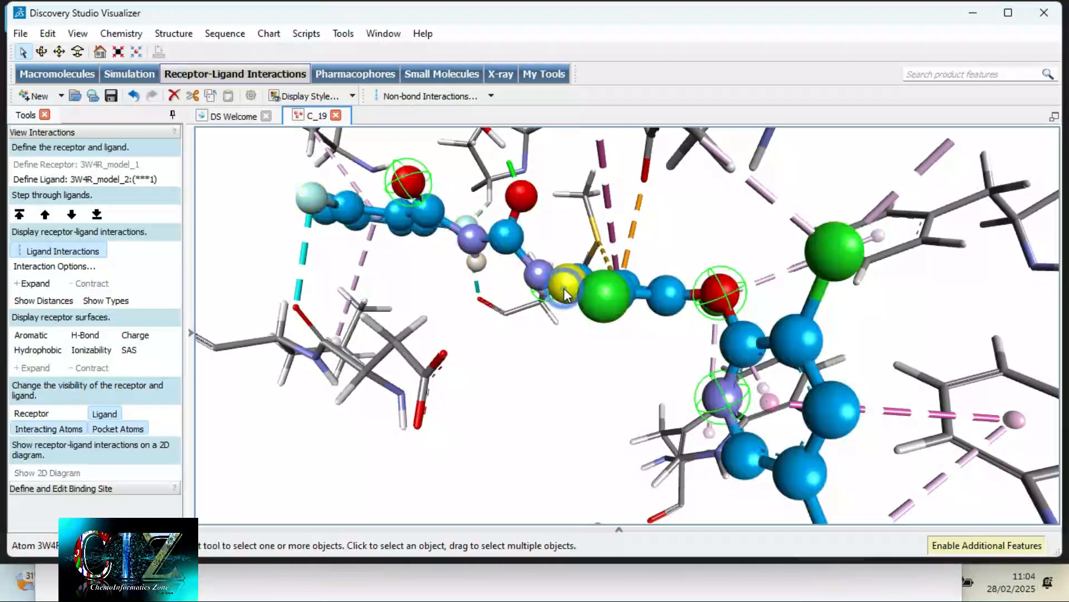
pyautogui.doubleClick(564, 289)
pyautogui.rightClick(564, 288)
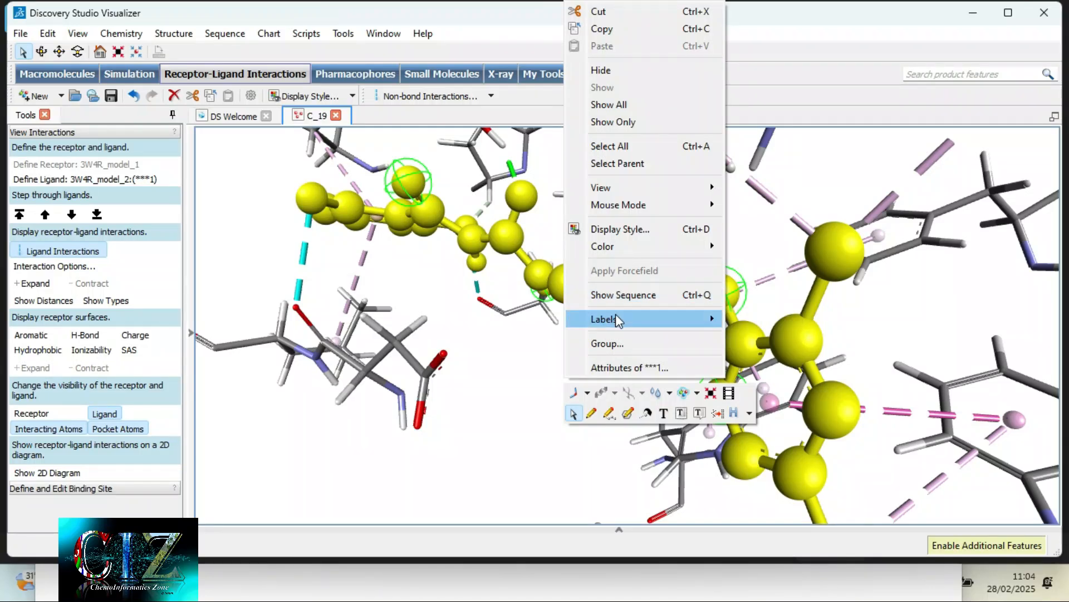
pyautogui.click(749, 319)
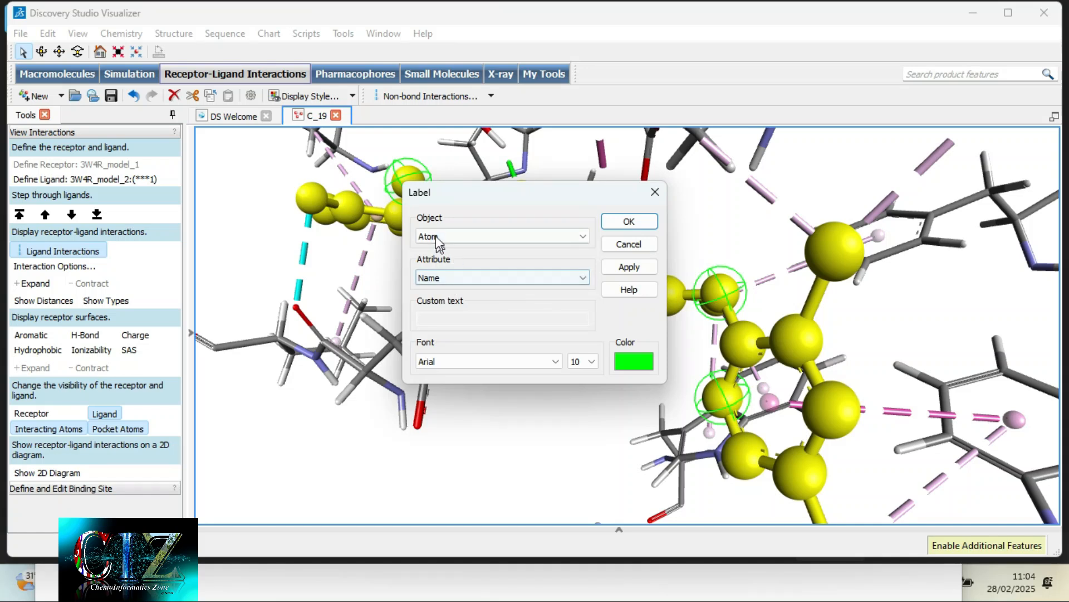
pyautogui.click(443, 277)
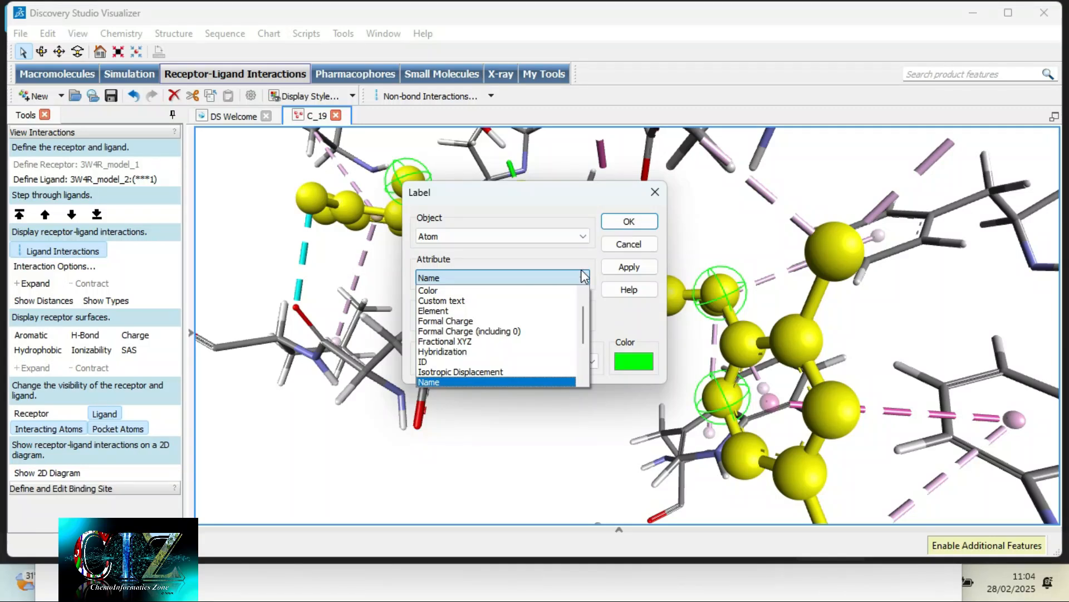
pyautogui.scroll(-3, 573, 321)
pyautogui.scroll(3, 476, 295)
pyautogui.scroll(1, 477, 295)
pyautogui.click(545, 276)
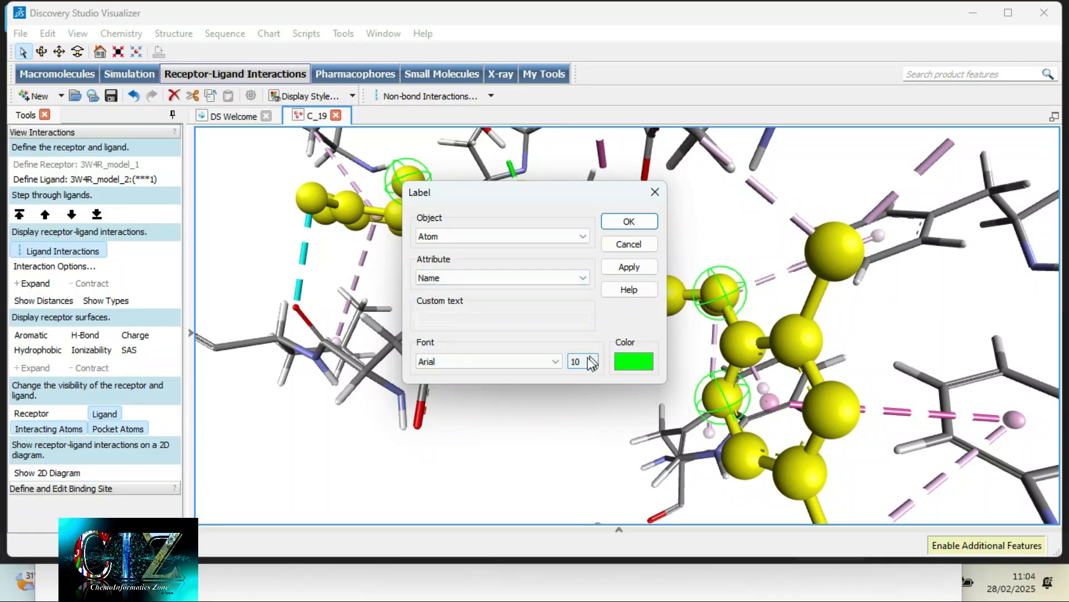
# - Set the label font to Cambria Math at size 14
pyautogui.click(555, 362)
pyautogui.scroll(-5, 509, 413)
pyautogui.scroll(-6, 510, 412)
pyautogui.scroll(-2, 480, 452)
pyautogui.scroll(3, 478, 457)
pyautogui.scroll(-1, 478, 460)
pyautogui.scroll(2, 474, 446)
pyautogui.click(445, 397)
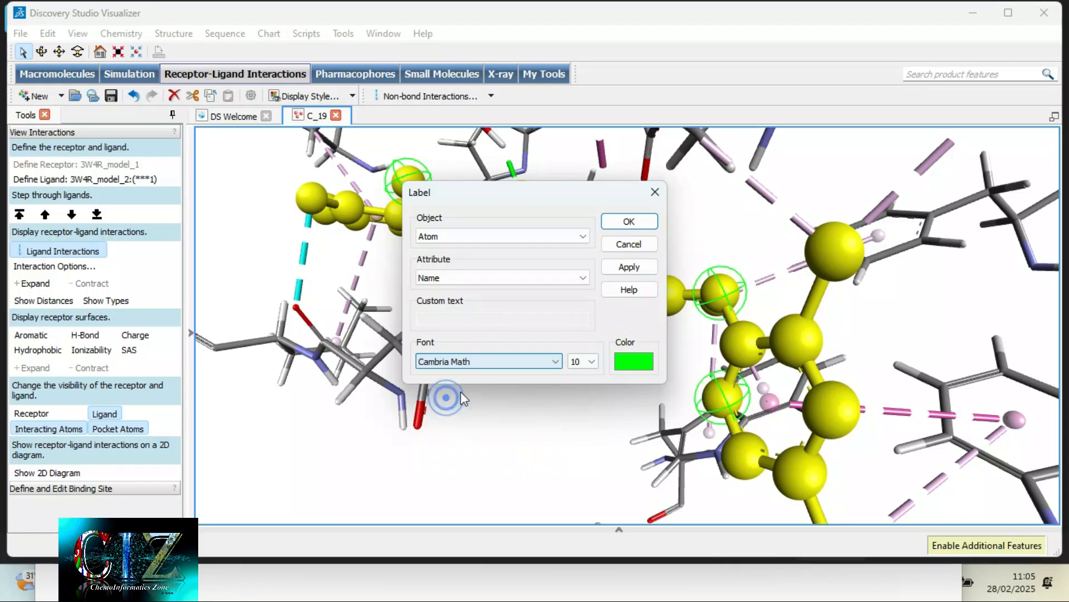
pyautogui.click(582, 361)
pyautogui.click(582, 442)
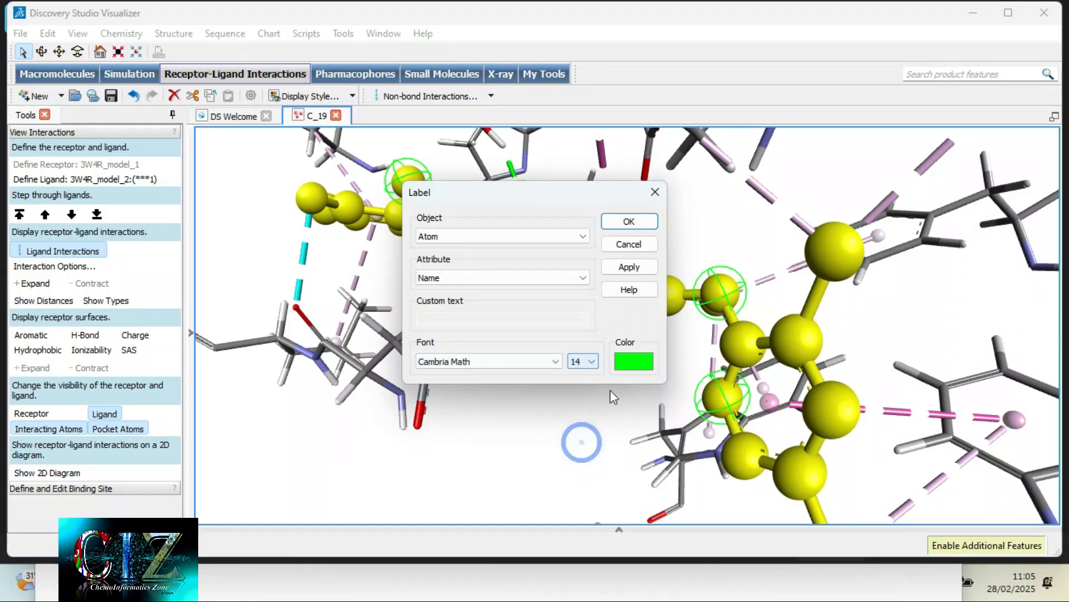
# - Set the label colour to black and add the atom name labels to the ligand
pyautogui.click(633, 360)
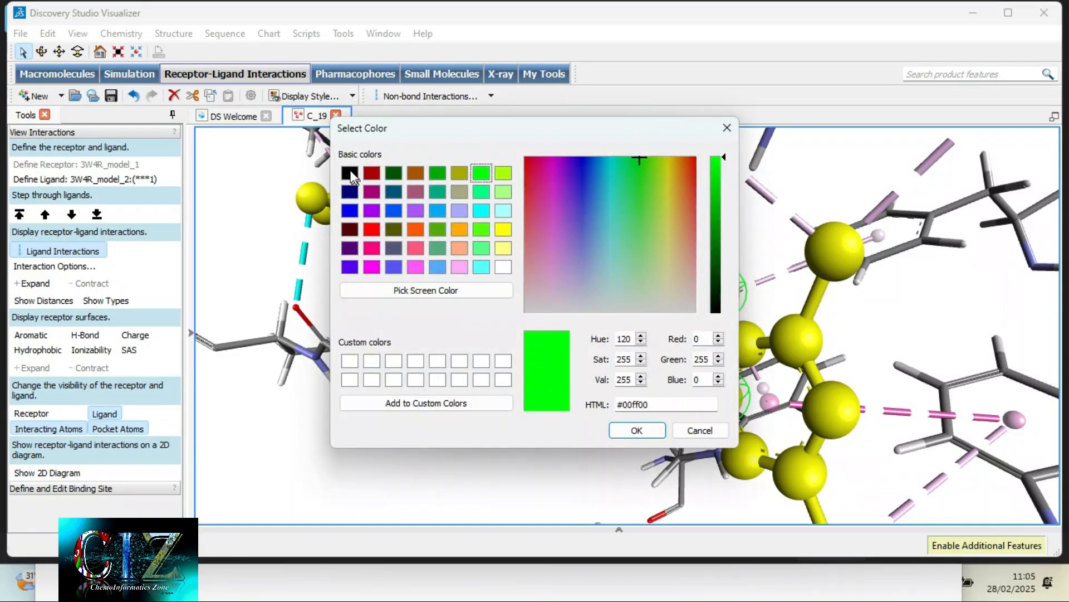
pyautogui.click(349, 174)
pyautogui.click(648, 430)
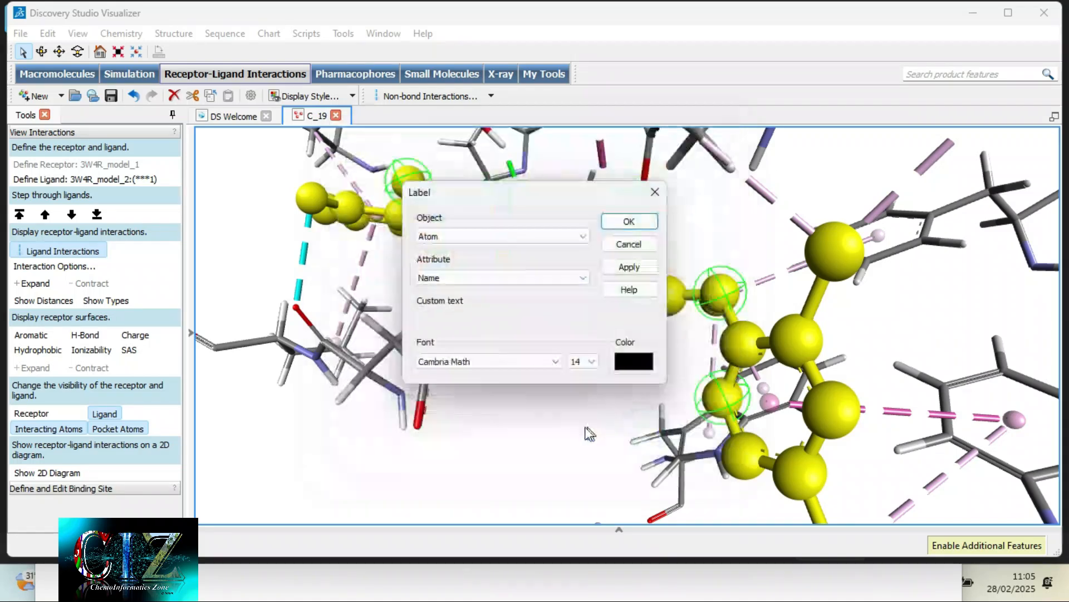
pyautogui.click(645, 218)
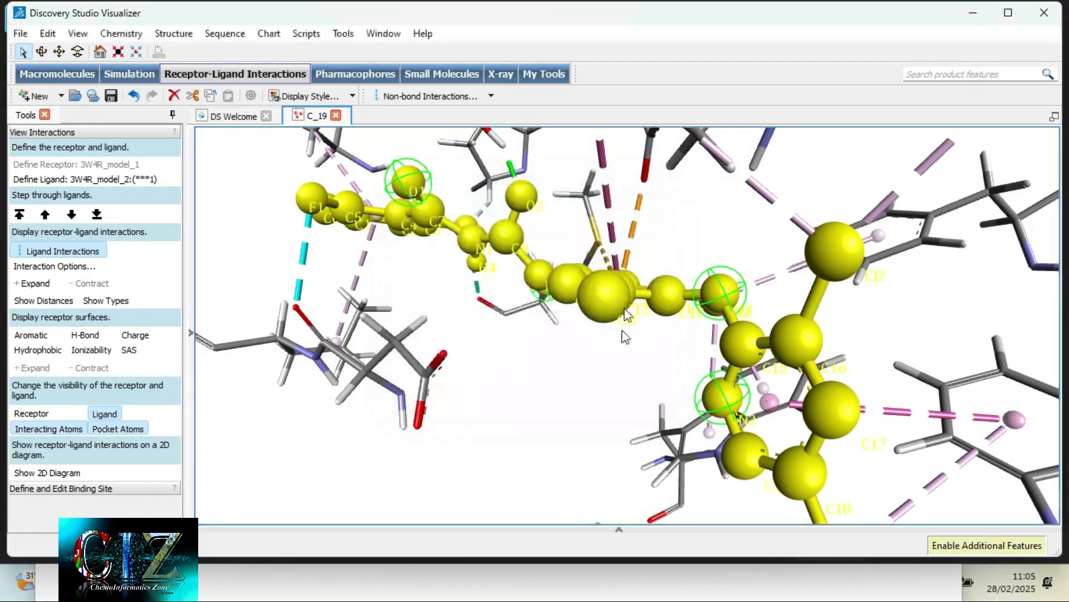
# - Examine the black atom name labels on the ligand from several angles and distances
pyautogui.click(611, 386)
pyautogui.moveTo(638, 349); pyautogui.dragTo(443, 379, button='right')
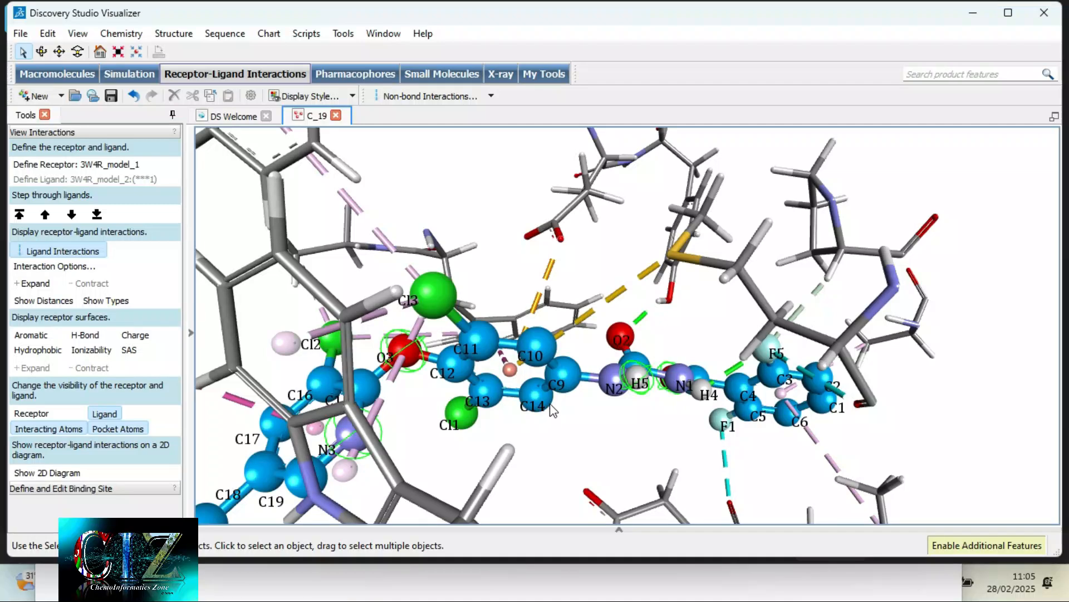
pyautogui.scroll(5, 552, 411)
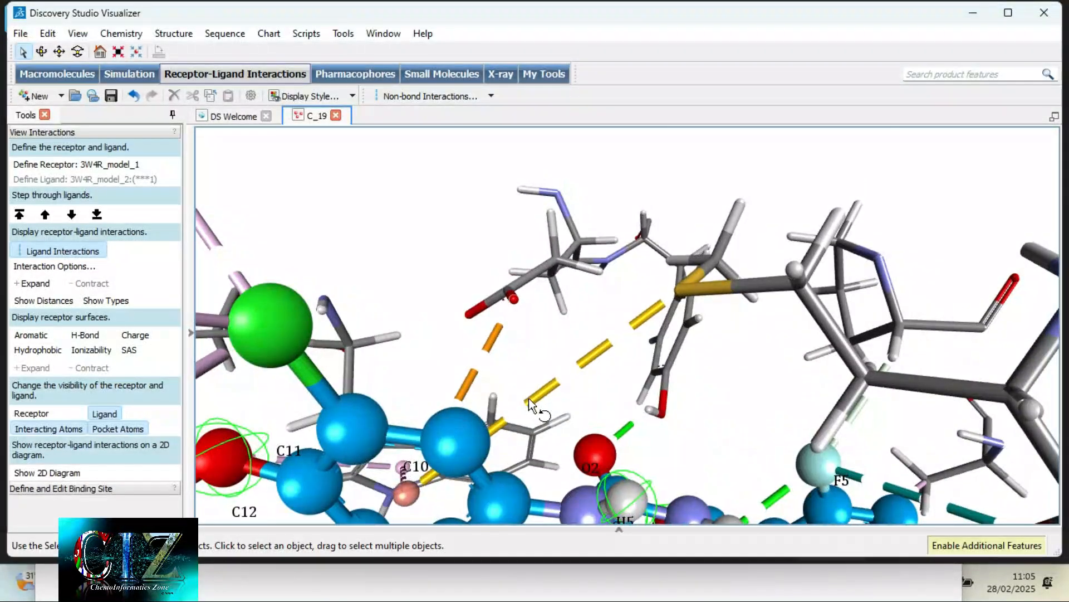
pyautogui.scroll(-2, 511, 456)
pyautogui.moveTo(599, 407); pyautogui.dragTo(594, 470, button='right')
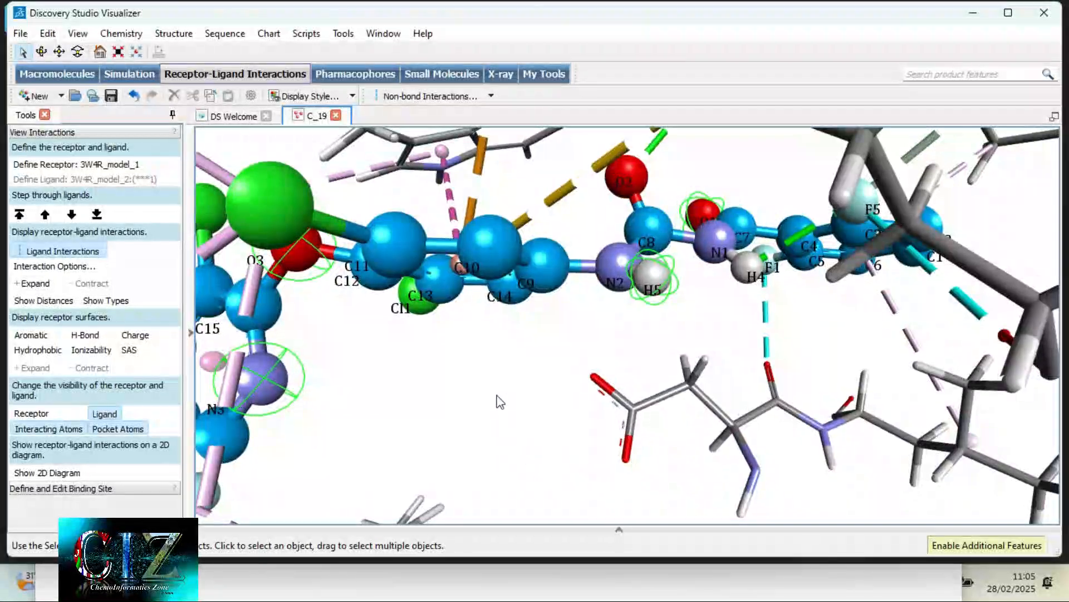
pyautogui.scroll(-6, 500, 401)
pyautogui.moveTo(469, 425); pyautogui.dragTo(488, 397, button='right')
pyautogui.rightClick(488, 398)
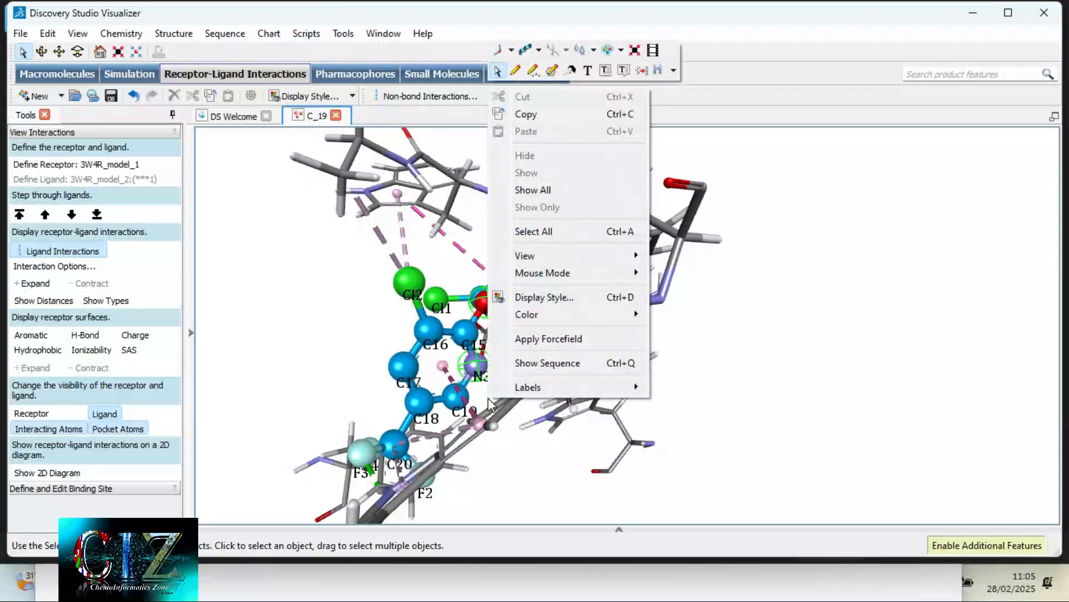
pyautogui.click(371, 381)
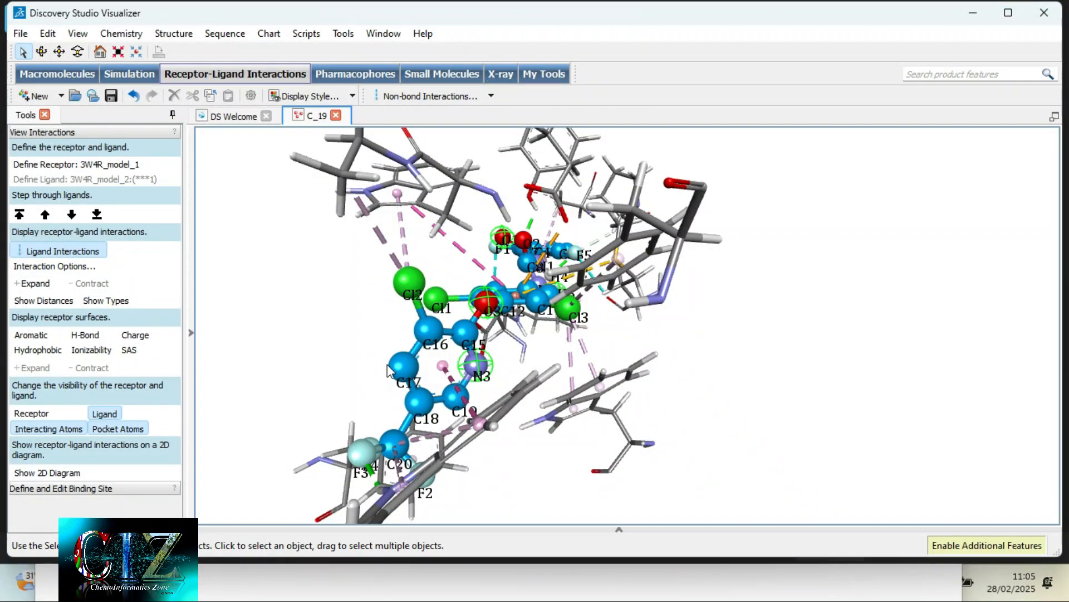
# - Select the whole ligand, remove its atom name labels and clear the selection
pyautogui.doubleClick(400, 366)
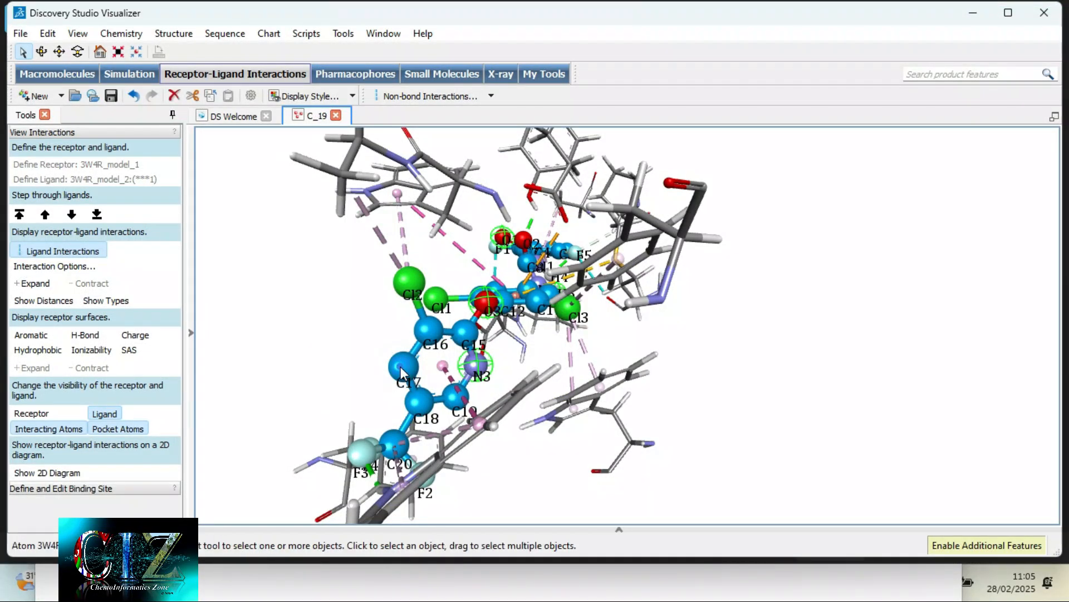
pyautogui.rightClick(400, 367)
pyautogui.moveTo(446, 320)
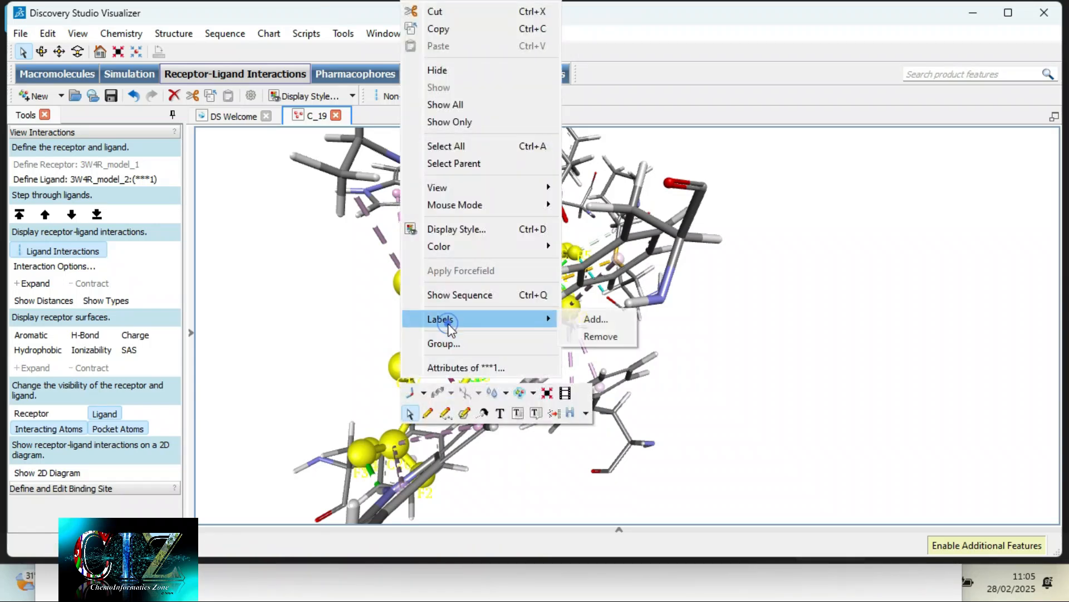
pyautogui.click(598, 336)
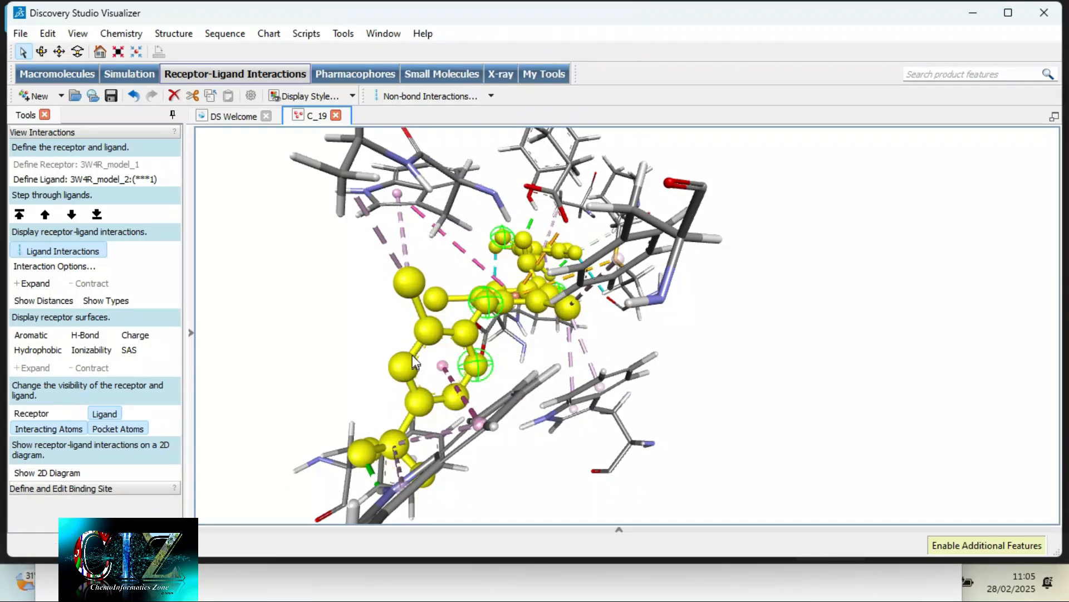
pyautogui.click(362, 324)
# - Start adding labels to all the interacting residues, with AminoAcid as the label object
pyautogui.moveTo(300, 353); pyautogui.dragTo(373, 336, button='right')
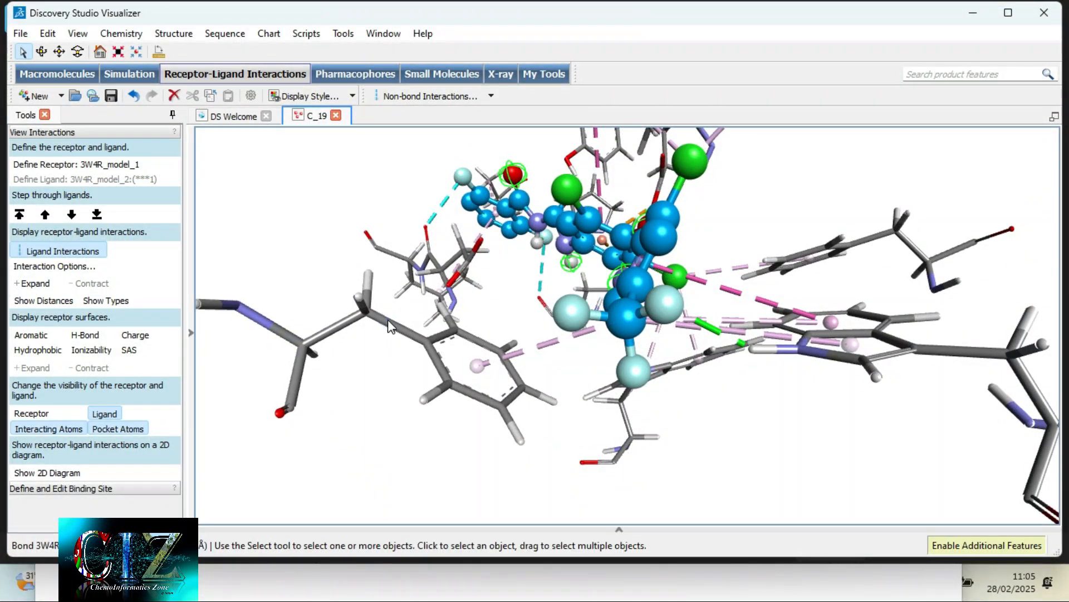
pyautogui.click(387, 321)
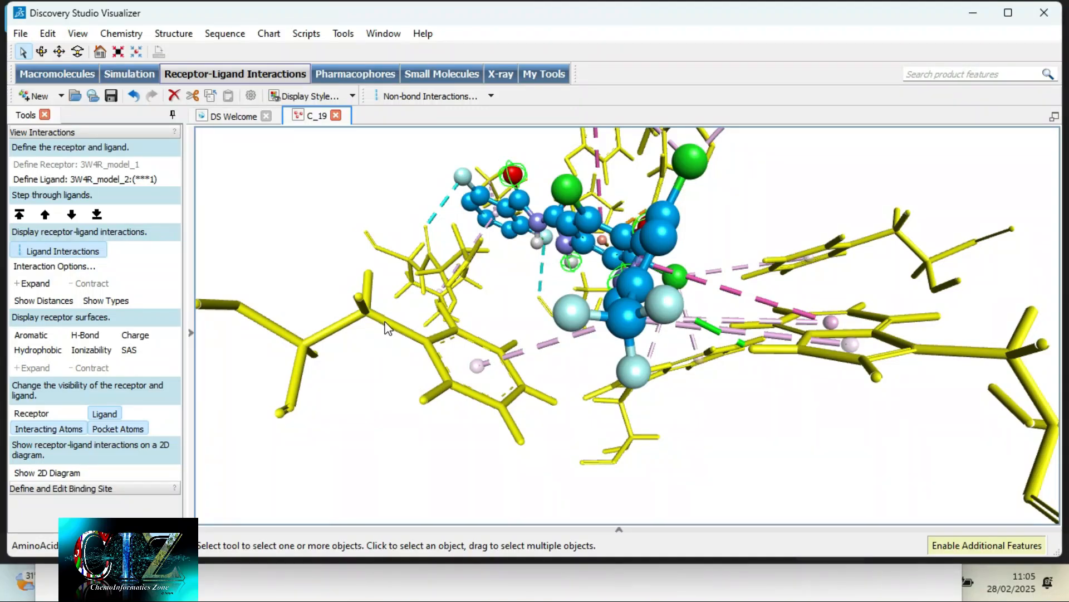
pyautogui.rightClick(388, 328)
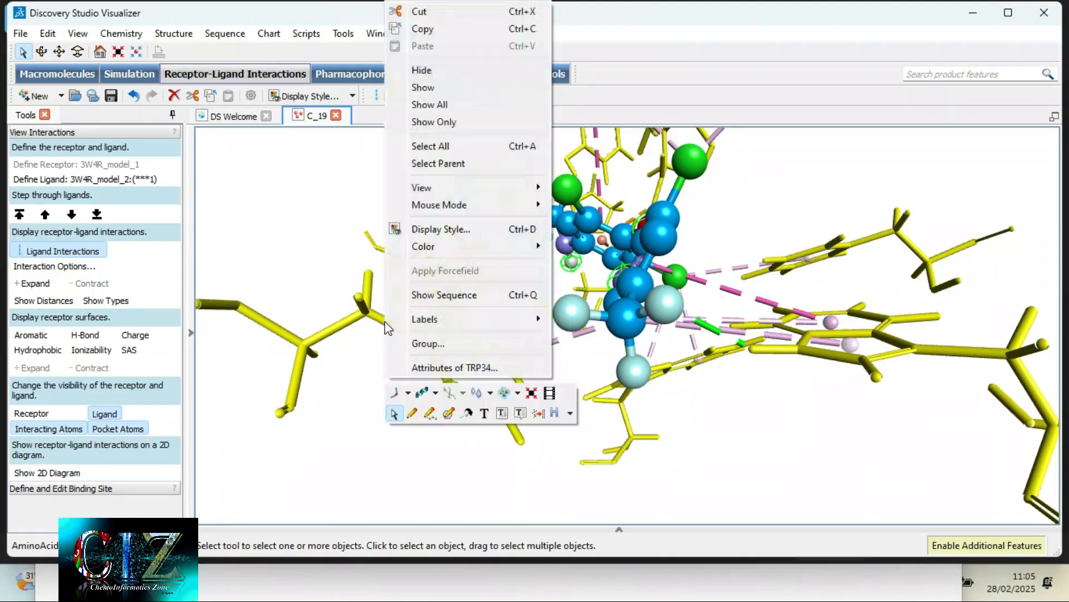
pyautogui.click(441, 313)
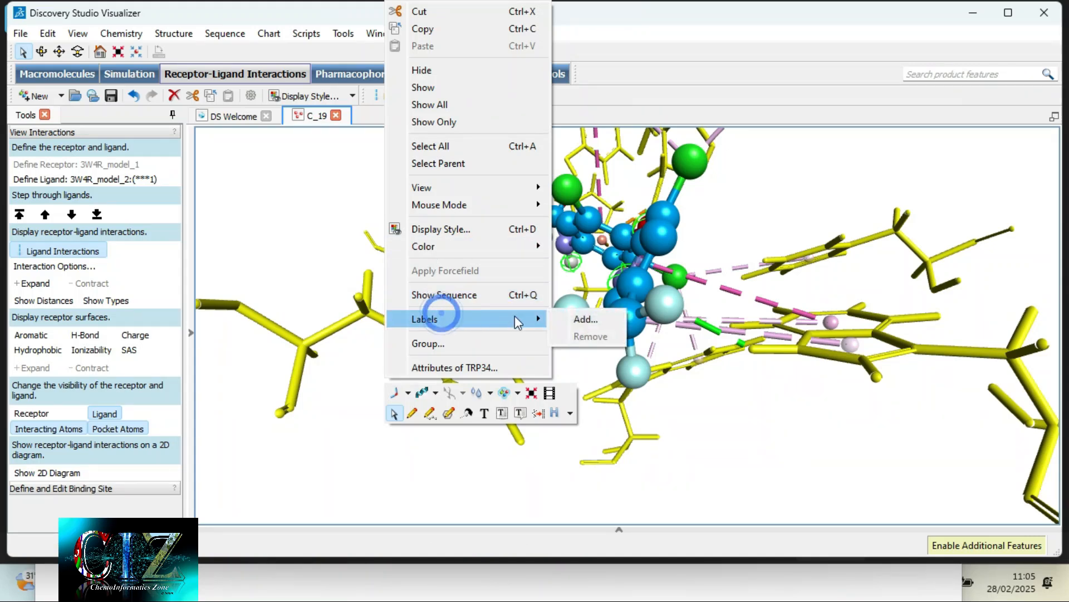
pyautogui.click(571, 318)
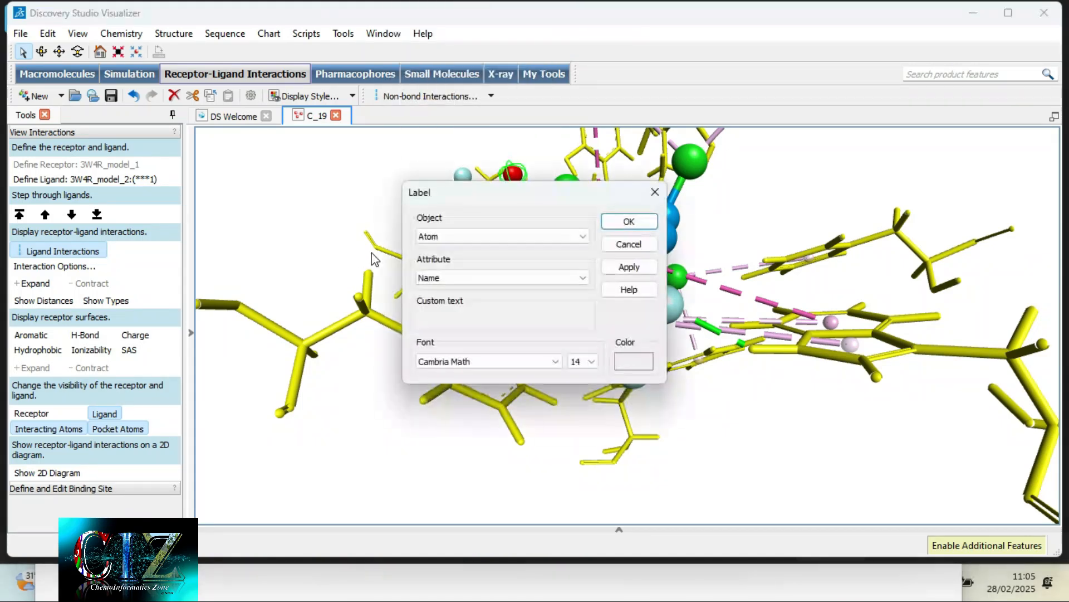
pyautogui.click(440, 235)
pyautogui.click(446, 239)
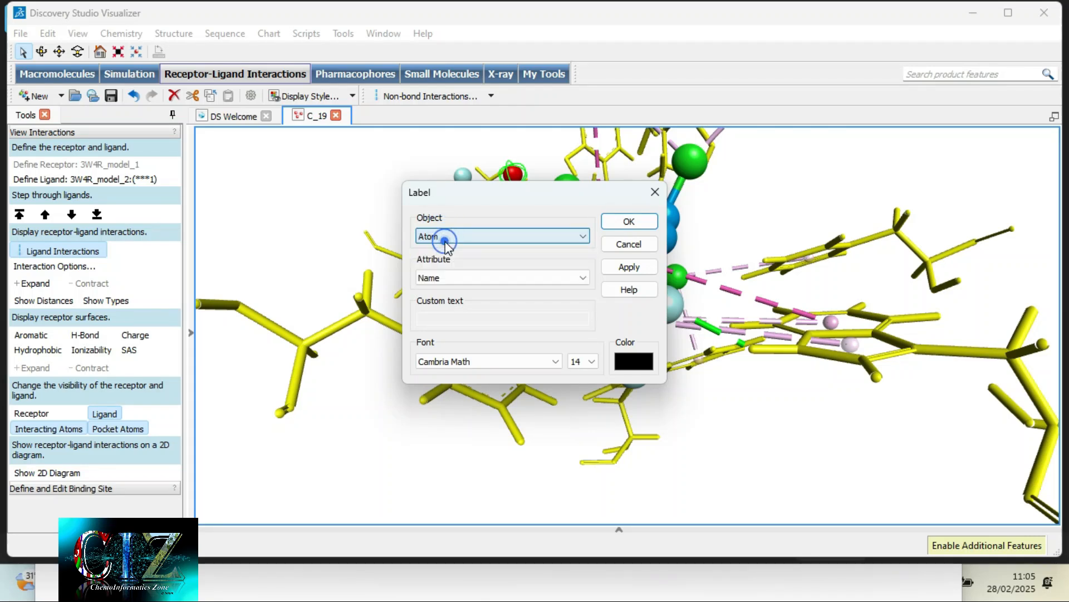
pyautogui.click(445, 239)
pyautogui.click(446, 248)
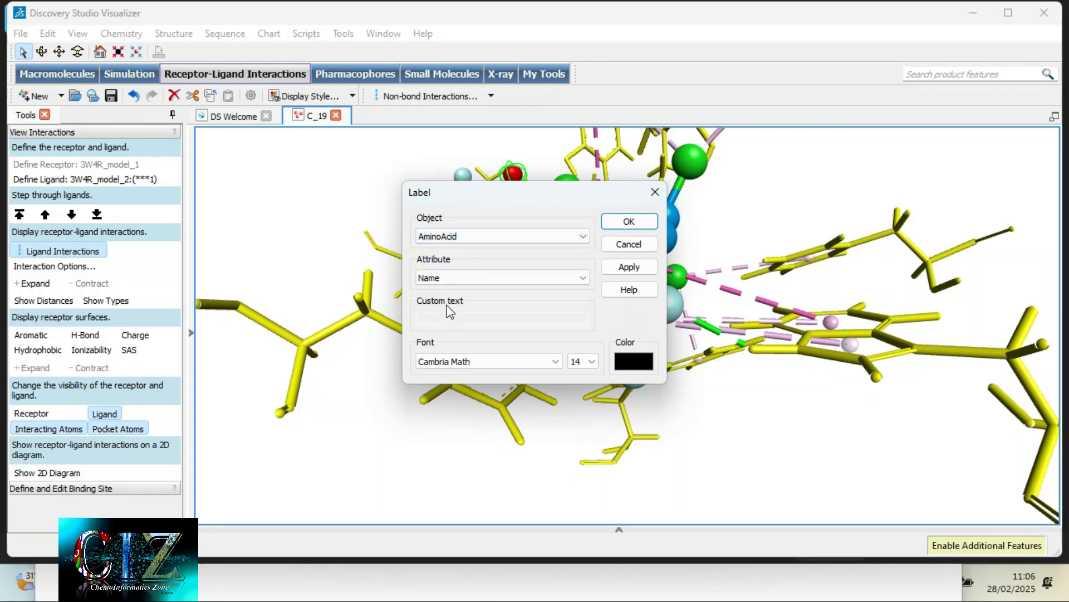
# - Set the label attribute to 3-Letter & ID# & Insertion Code, add the residue labels and clear the selection
pyautogui.click(454, 278)
pyautogui.scroll(5, 452, 328)
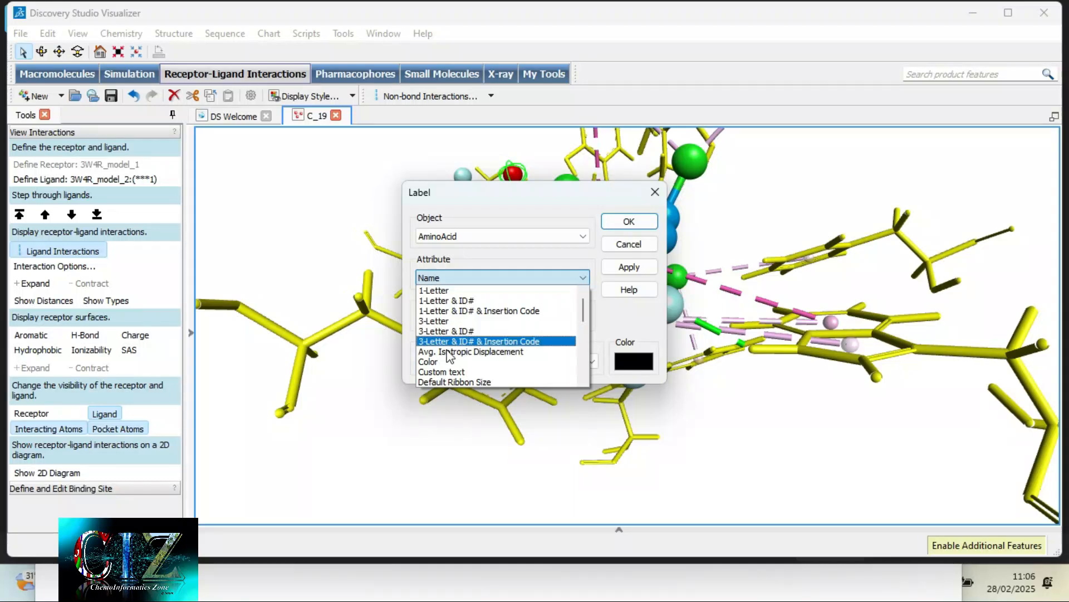
pyautogui.click(508, 342)
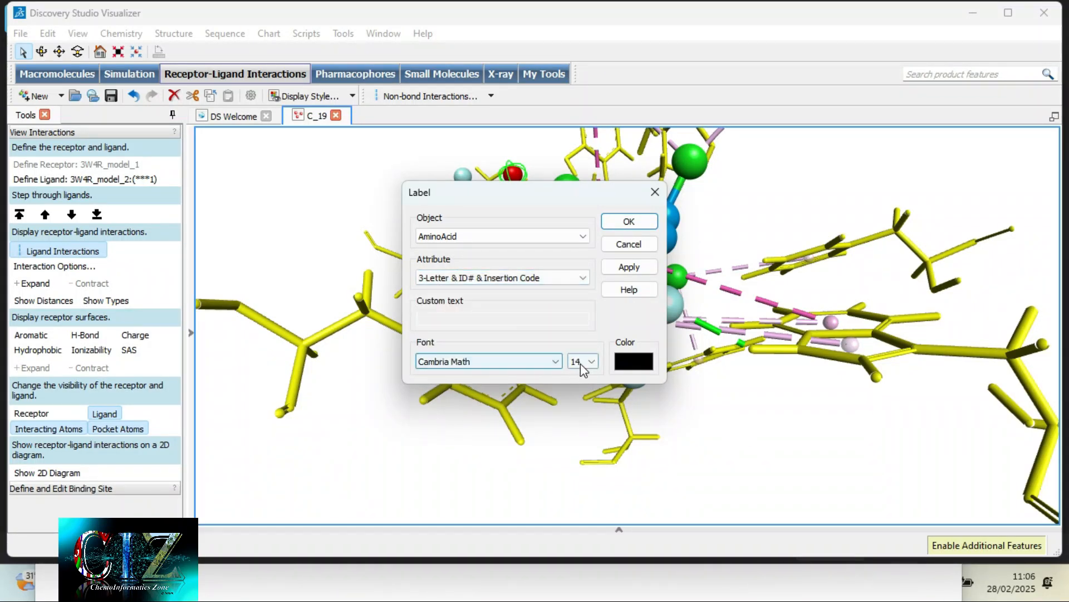
pyautogui.click(630, 221)
pyautogui.click(561, 439)
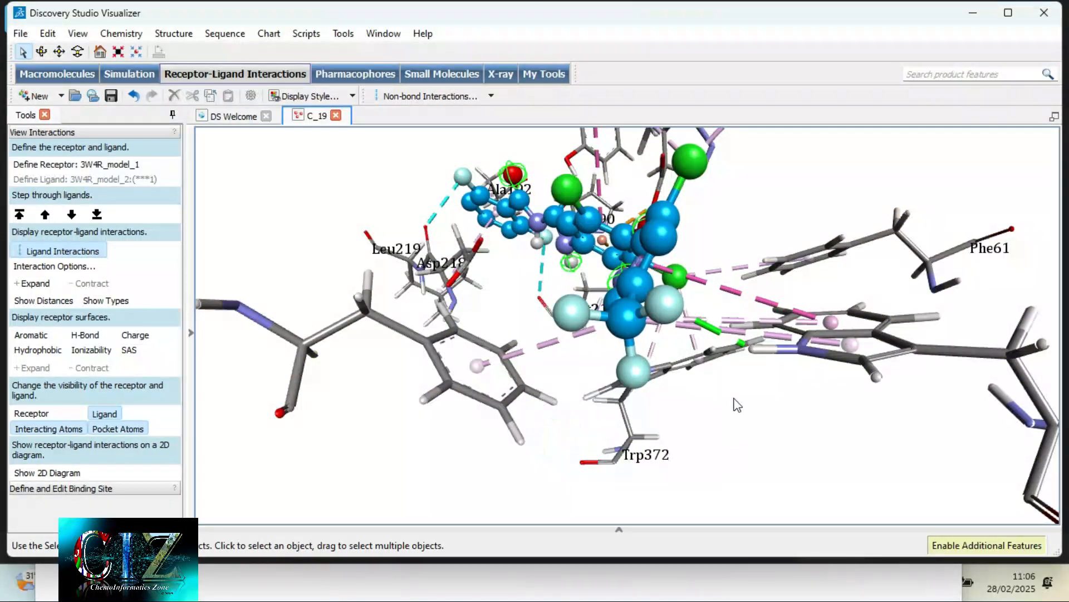
# - Reorient the 3D view so the ligand lies horizontally and all the labelled residues fit in the frame
pyautogui.scroll(-4, 733, 397)
pyautogui.moveTo(733, 397); pyautogui.dragTo(518, 406, button='right')
pyautogui.scroll(2, 584, 367)
pyautogui.moveTo(679, 302); pyautogui.dragTo(483, 263, button='right')
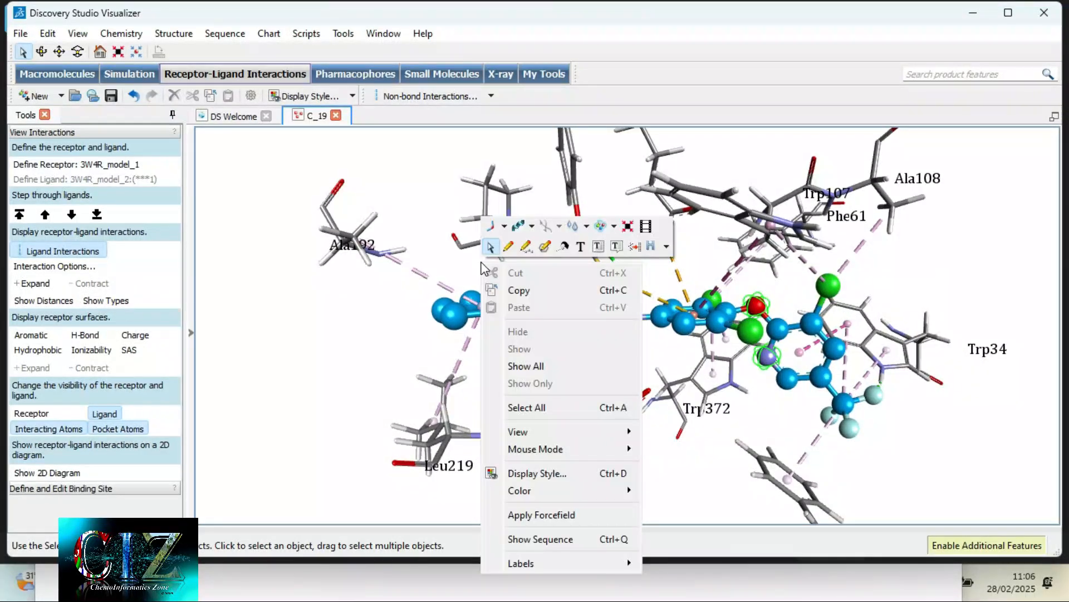
pyautogui.click(403, 350)
pyautogui.scroll(-5, 402, 351)
pyautogui.scroll(4, 406, 342)
pyautogui.scroll(-4, 407, 342)
pyautogui.scroll(2, 406, 342)
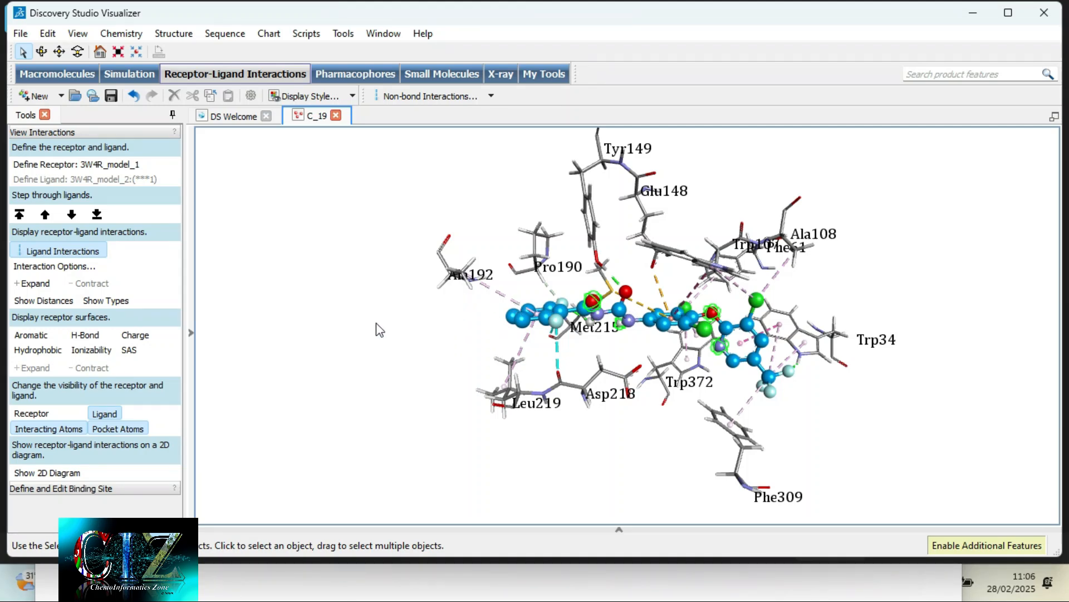
# - Save the labelled 3D view in the EV folder as an image file named C_19B IR
pyautogui.click(21, 34)
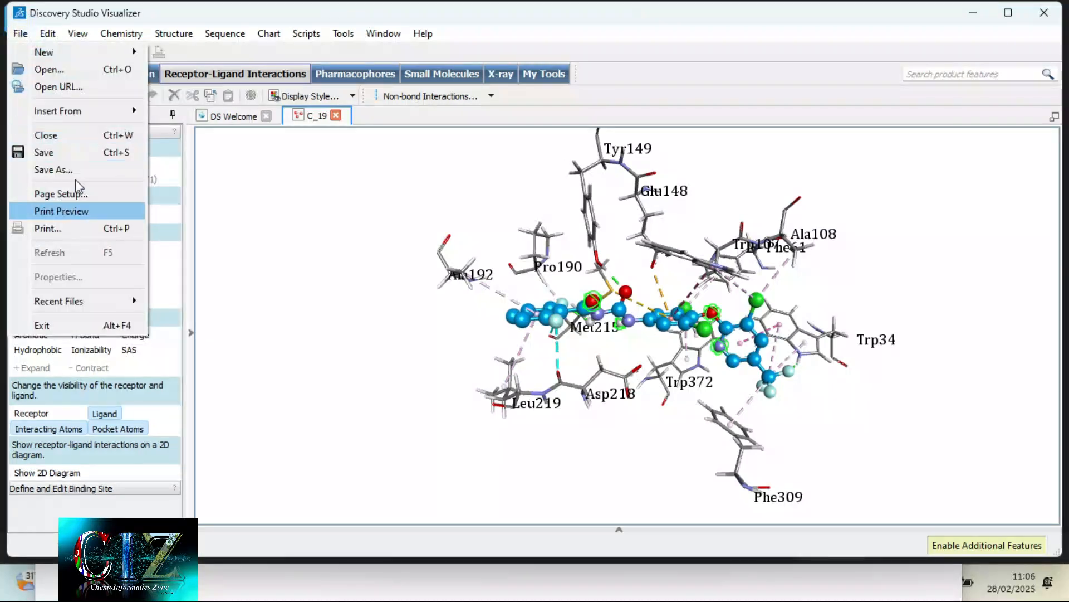
pyautogui.press('Escape')
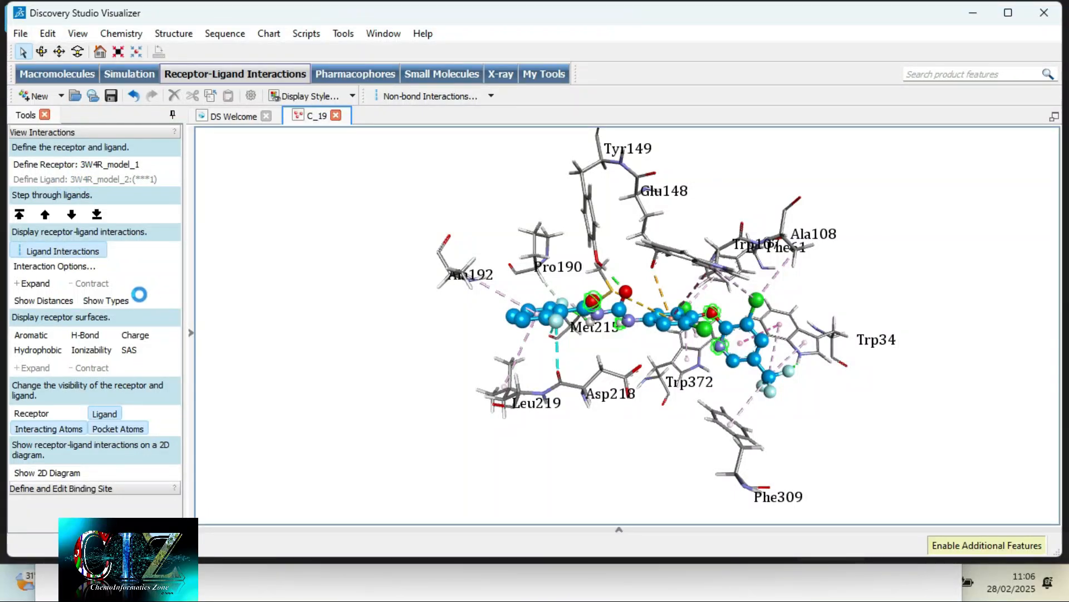
pyautogui.hotkey('ctrl', 's')
pyautogui.click(152, 348)
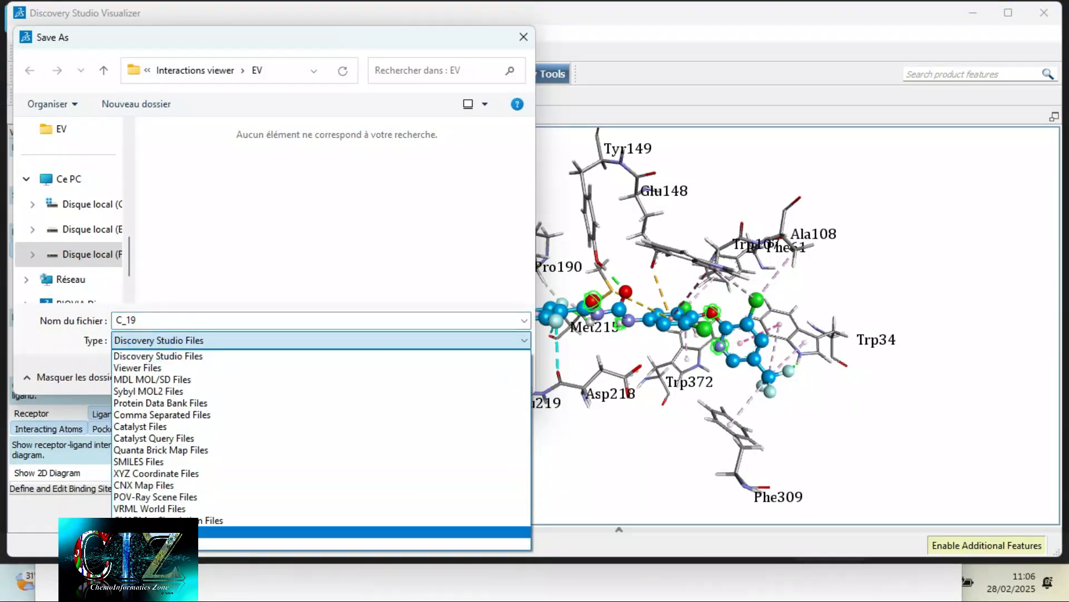
pyautogui.click(161, 534)
pyautogui.click(177, 324)
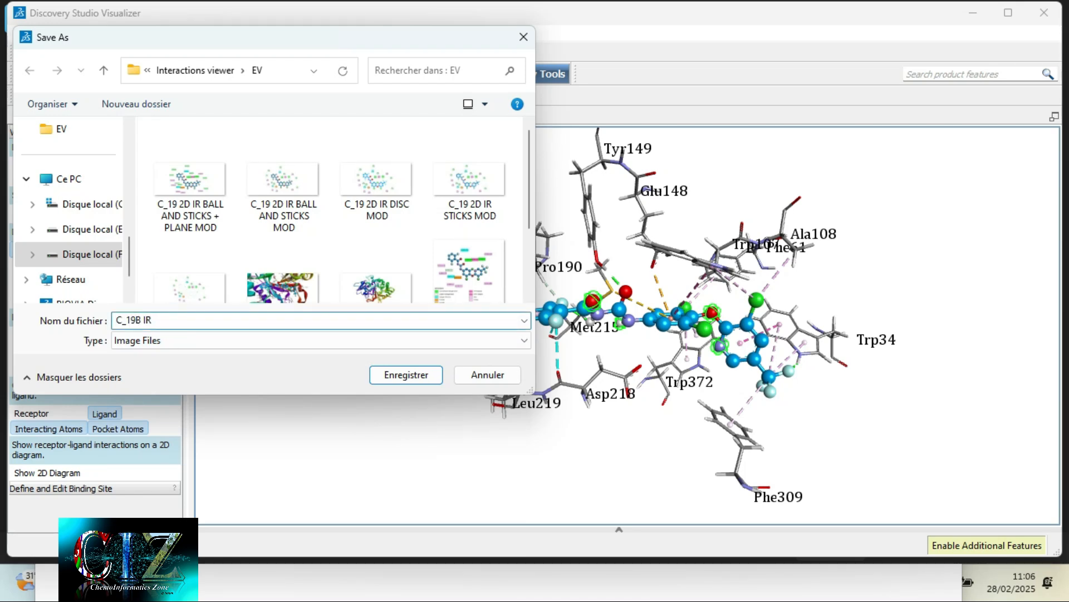
pyautogui.click(408, 374)
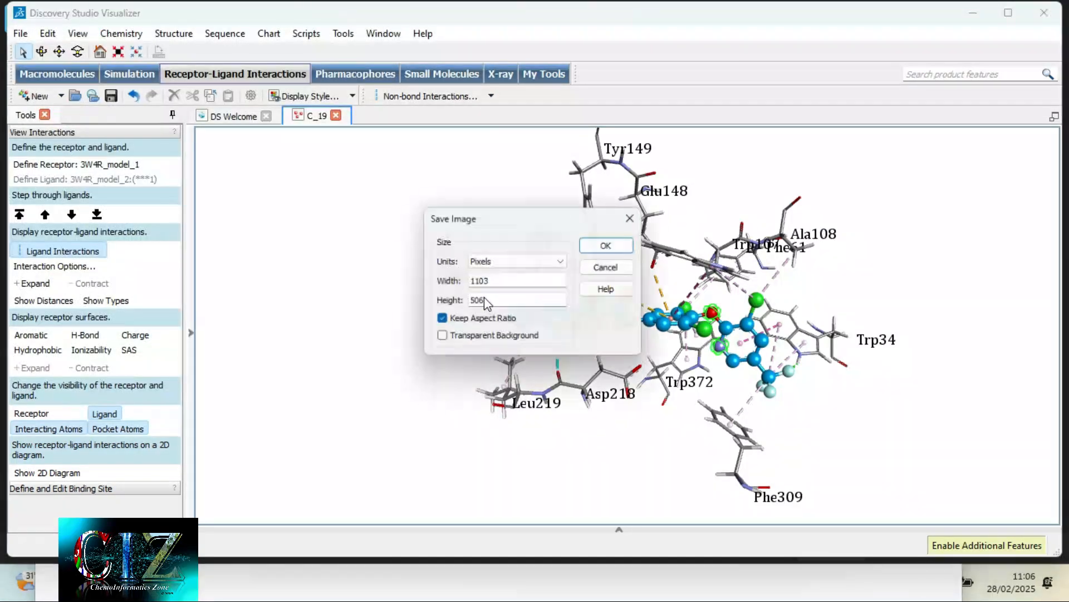
# - Set the image size units to inches, enter a new width with the aspect ratio kept, and export the image
pyautogui.click(516, 266)
pyautogui.click(506, 280)
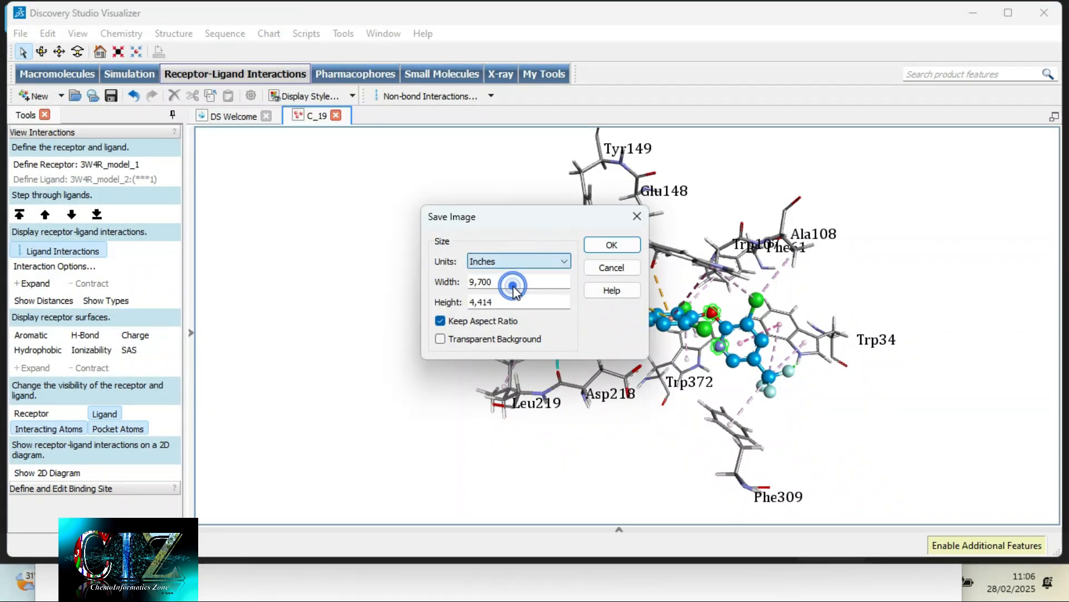
pyautogui.doubleClick(511, 282)
pyautogui.click(482, 283)
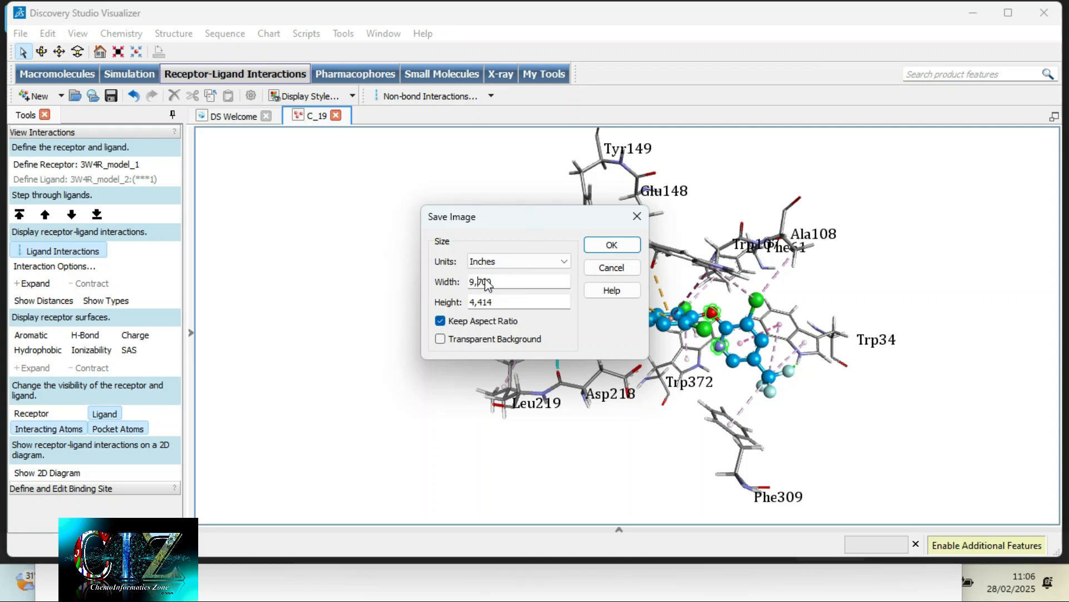
pyautogui.moveTo(489, 282); pyautogui.dragTo(468, 282)
pyautogui.press('BackSpace')
pyautogui.click(537, 307)
pyautogui.click(605, 243)
pyautogui.click(607, 245)
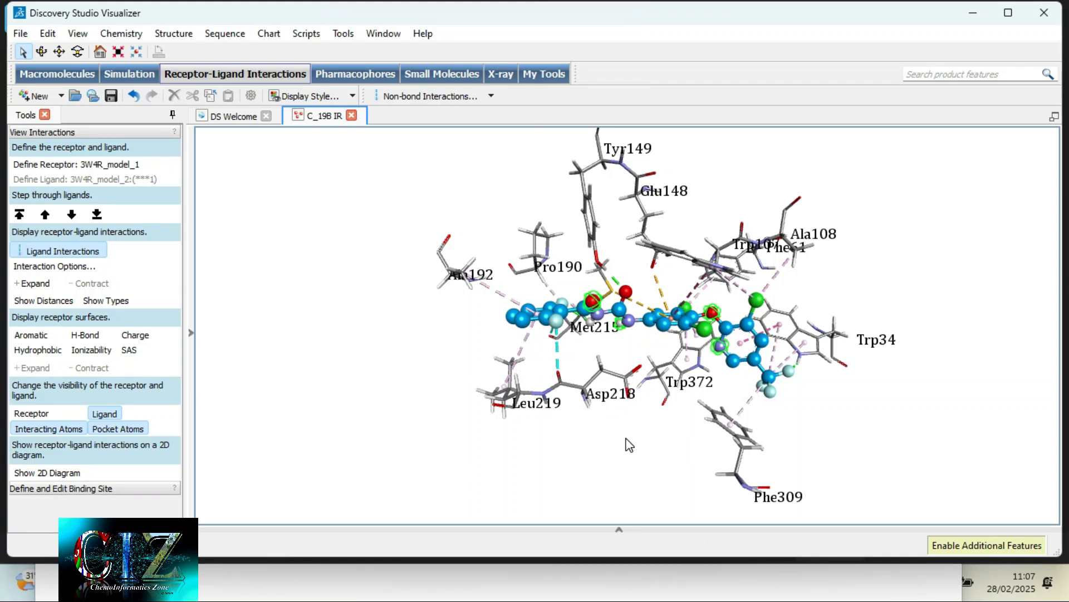
# - Select all the interacting receptor residues and colour only their carbon atoms with the custom magenta #ff00ff
pyautogui.moveTo(410, 343); pyautogui.dragTo(698, 376, button='right')
pyautogui.scroll(3, 648, 440)
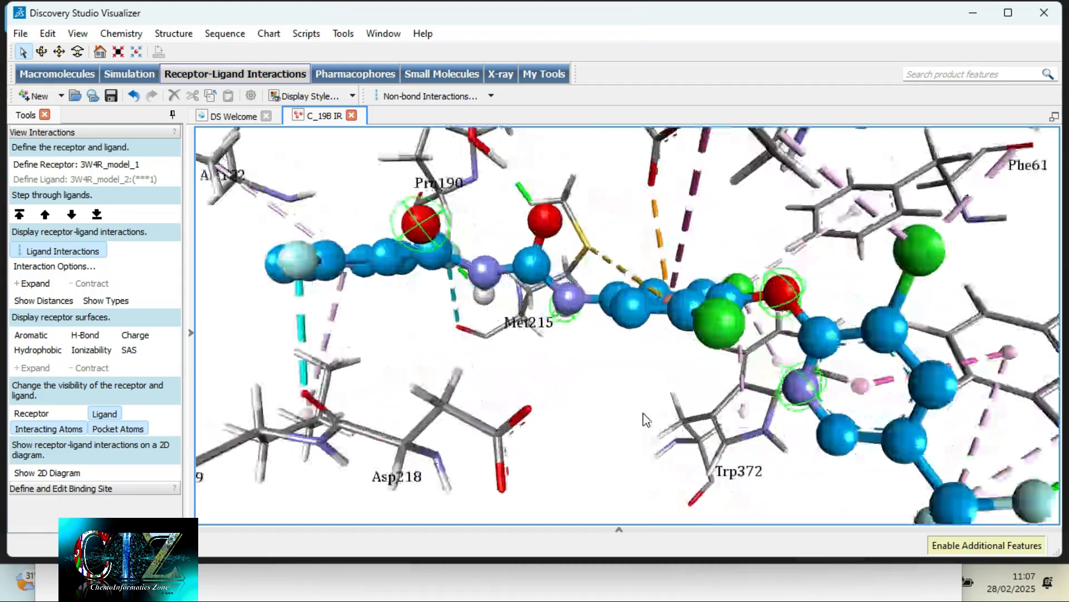
pyautogui.doubleClick(476, 425)
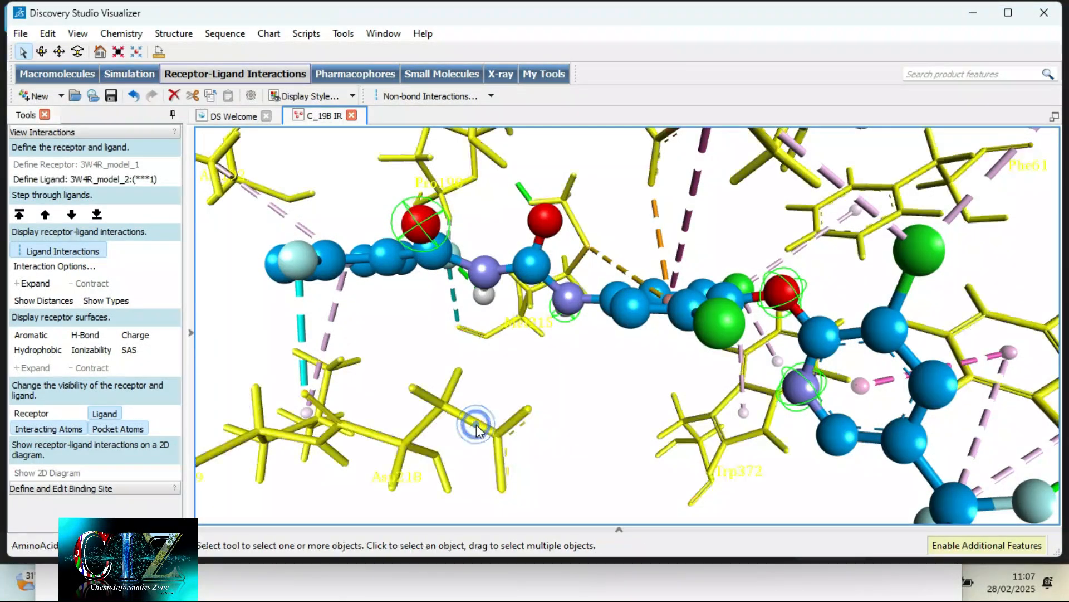
pyautogui.scroll(-3, 518, 390)
pyautogui.rightClick(549, 362)
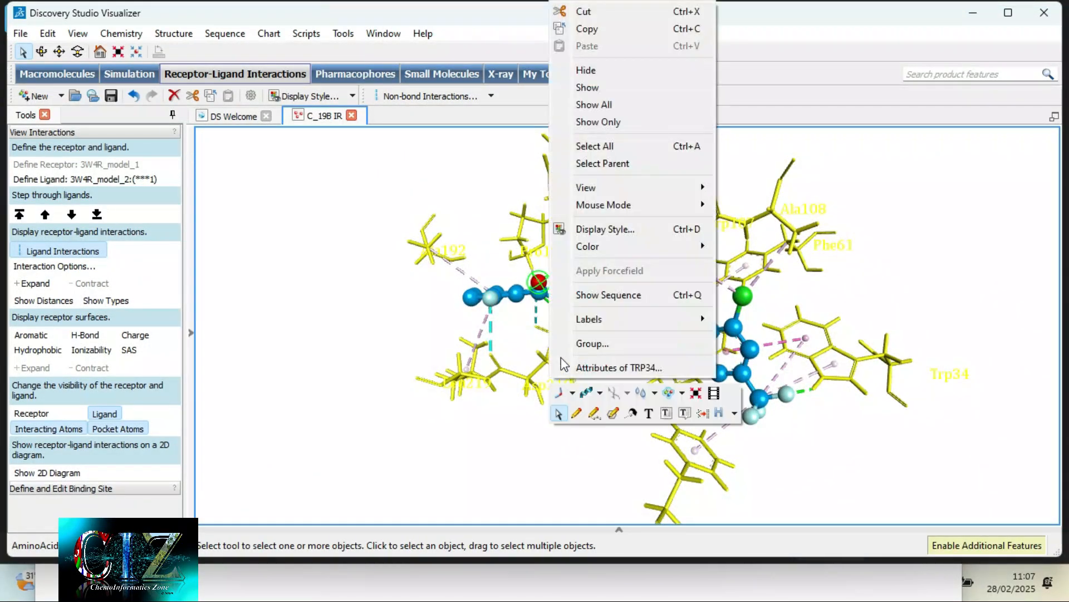
pyautogui.moveTo(600, 322)
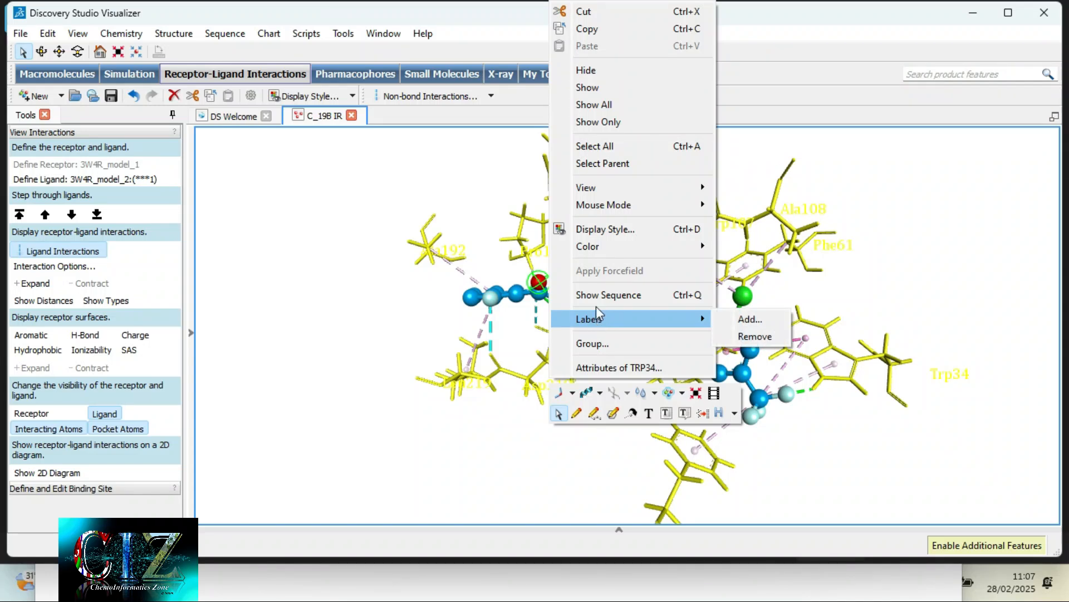
pyautogui.click(604, 229)
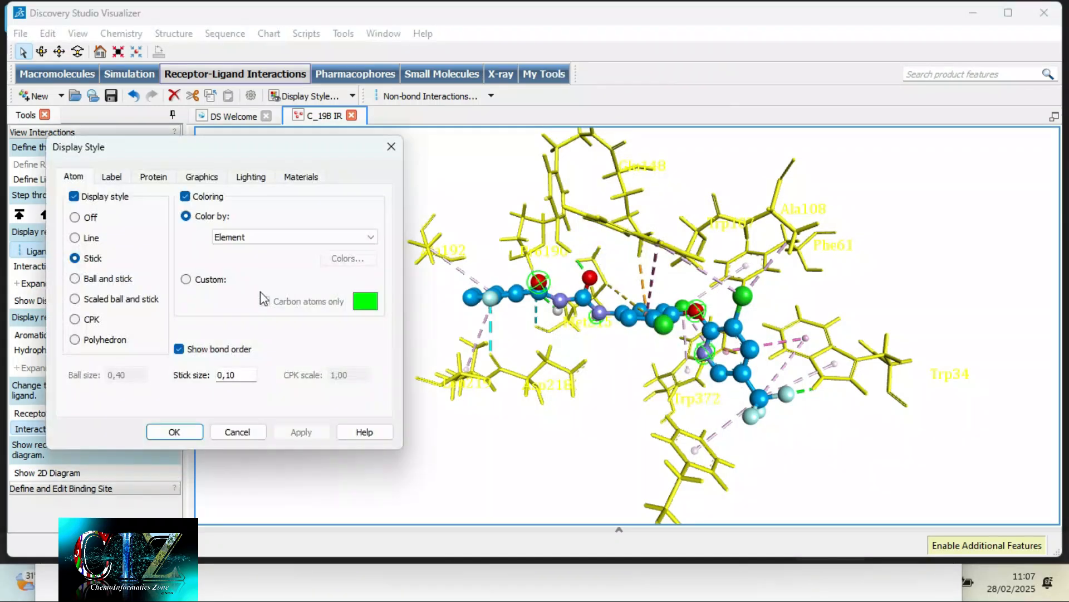
pyautogui.click(186, 279)
pyautogui.click(266, 301)
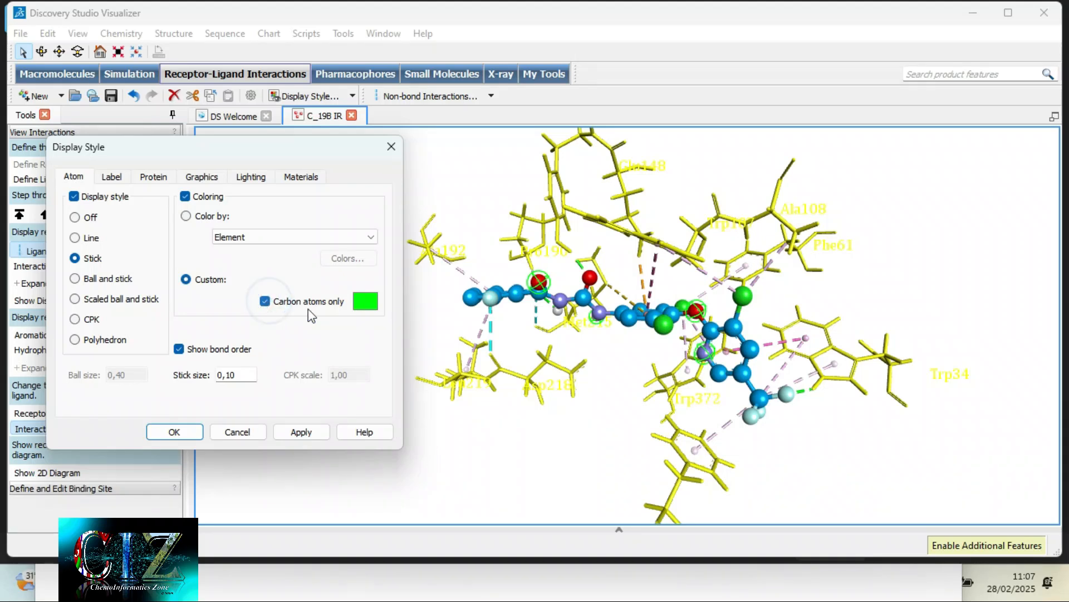
pyautogui.click(365, 302)
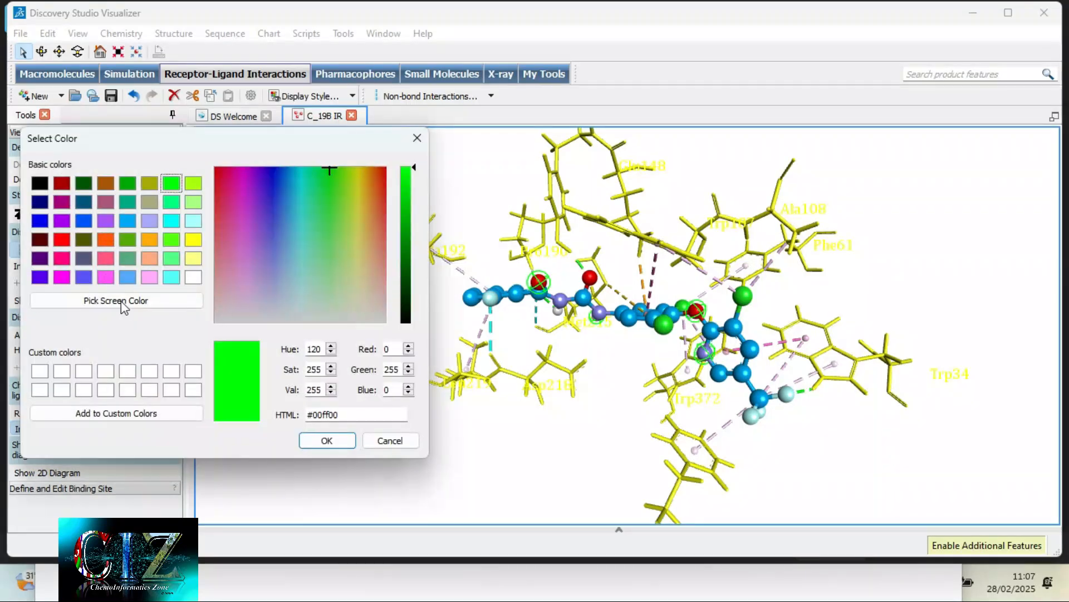
pyautogui.click(61, 278)
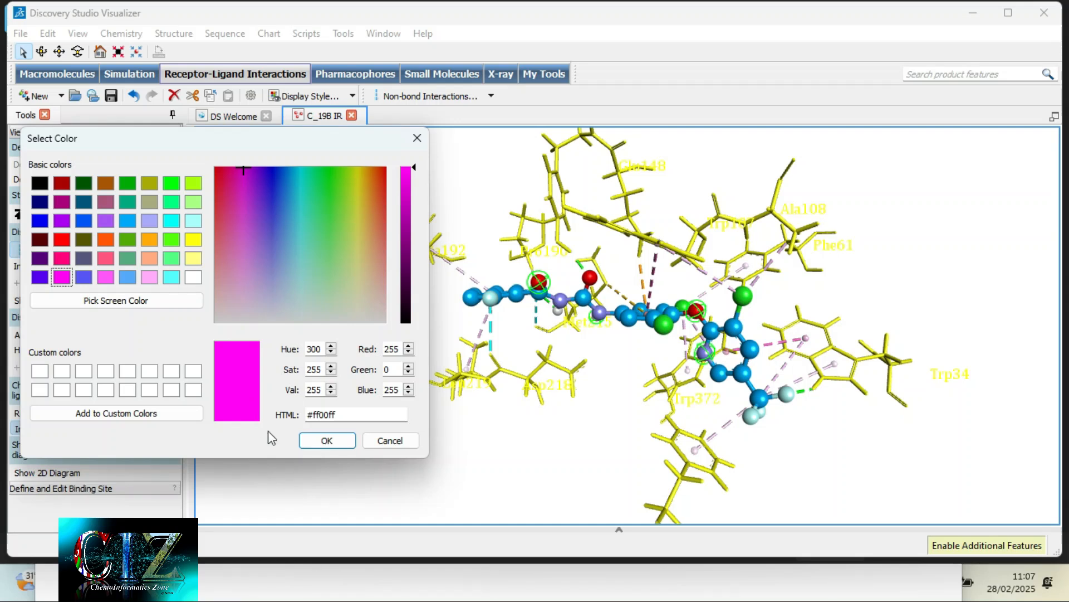
pyautogui.click(328, 441)
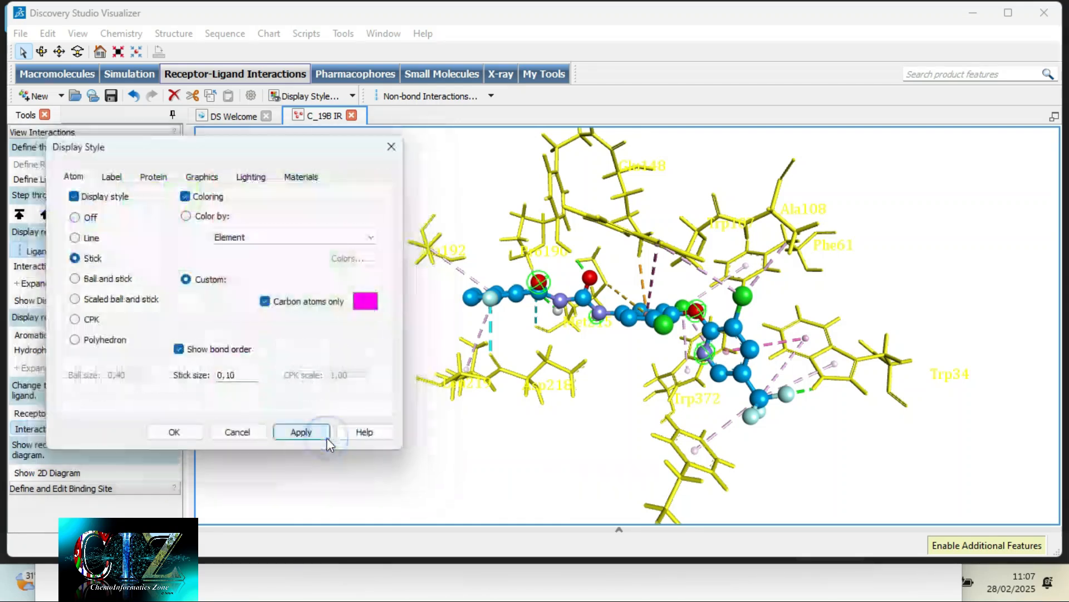
pyautogui.click(194, 436)
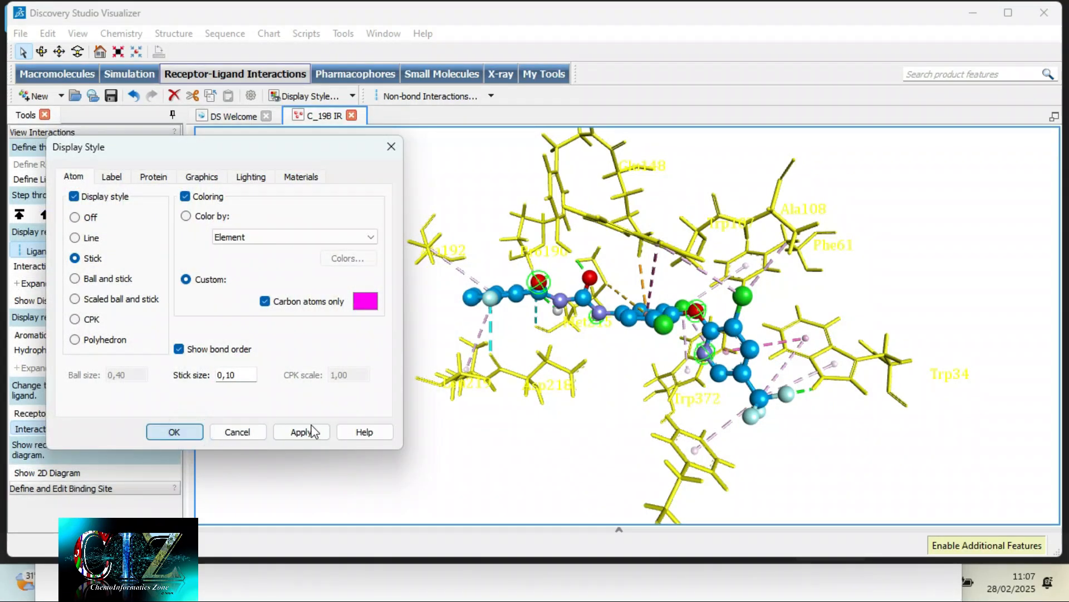
# - Reselect the interacting receptor residues without the ligand and restore their element colouring
pyautogui.moveTo(734, 419); pyautogui.dragTo(685, 411, button='right')
pyautogui.scroll(3, 653, 398)
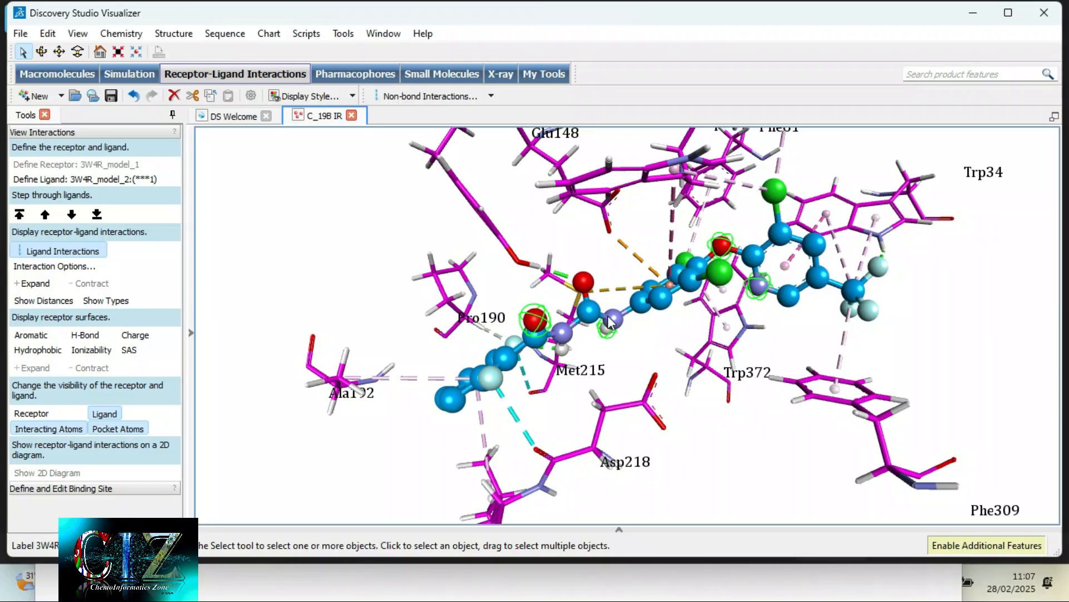
pyautogui.moveTo(660, 329); pyautogui.dragTo(681, 384, button='right')
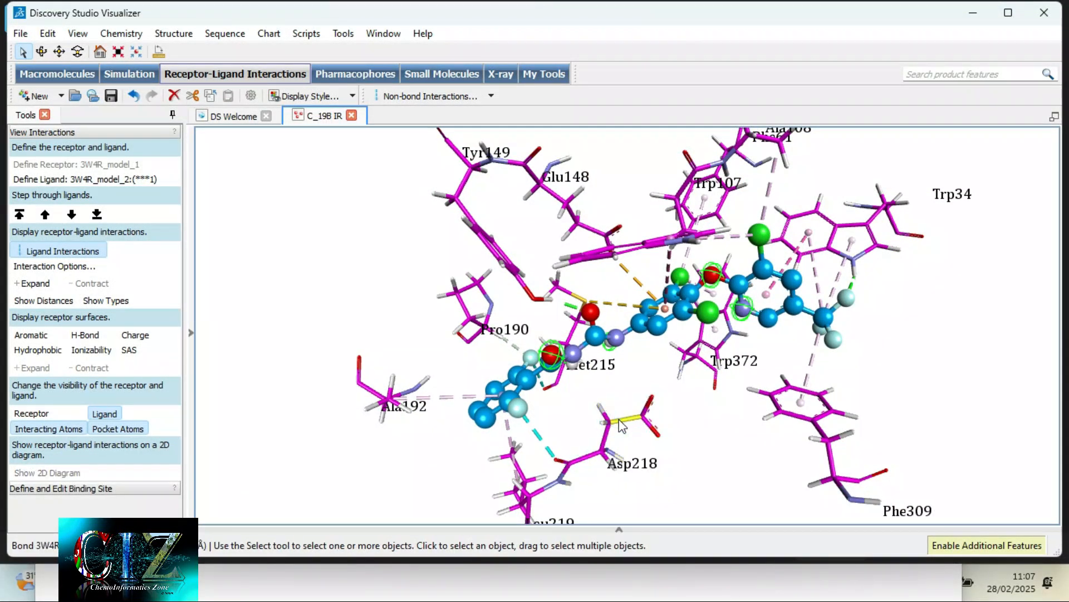
pyautogui.click(826, 441)
pyautogui.click(826, 441)
pyautogui.doubleClick(826, 441)
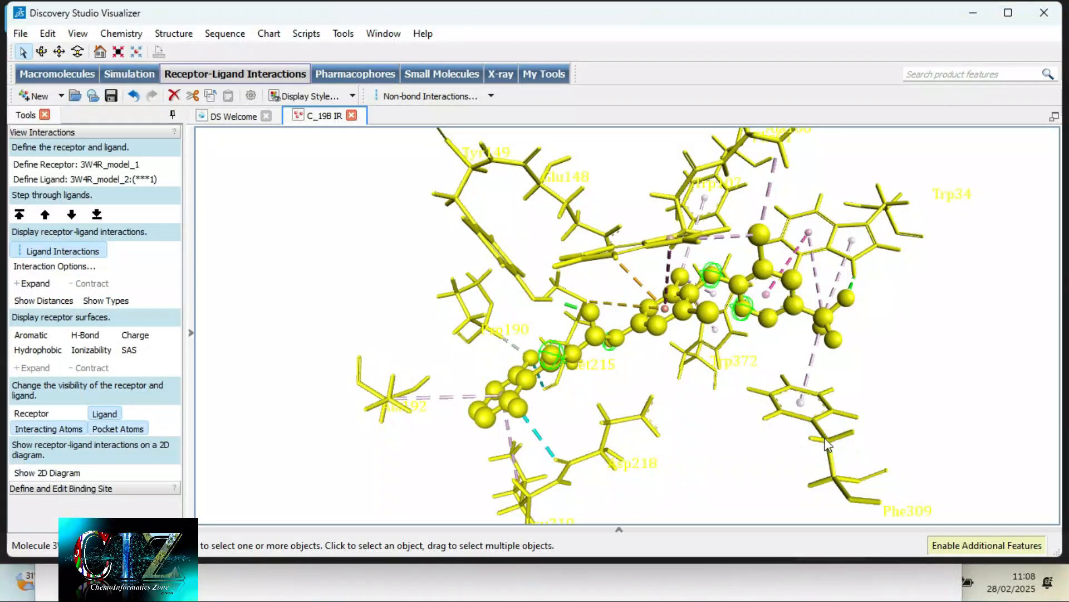
pyautogui.click(736, 415)
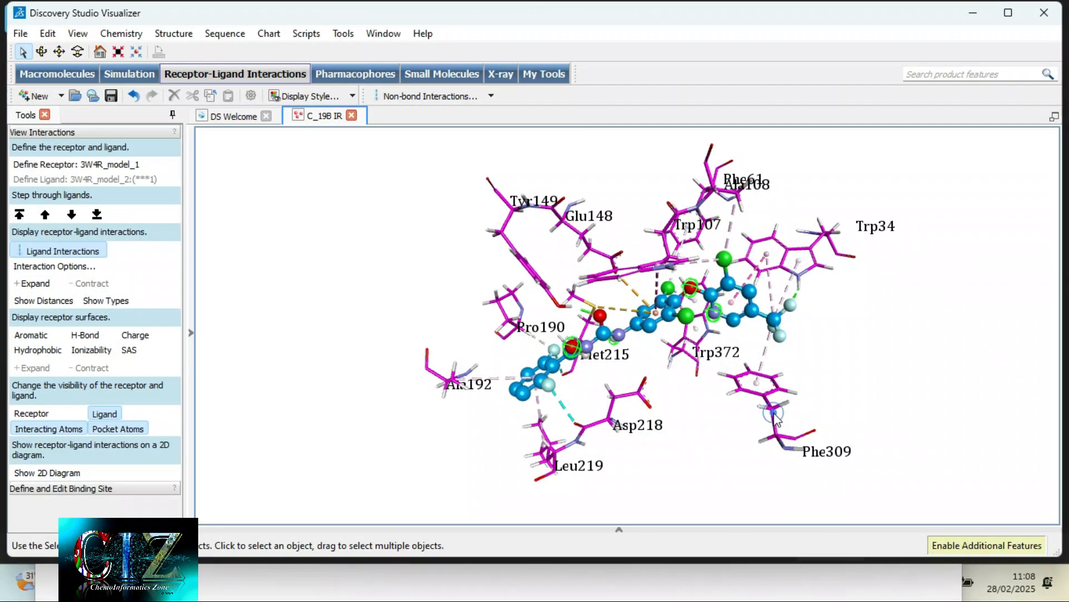
pyautogui.doubleClick(775, 415)
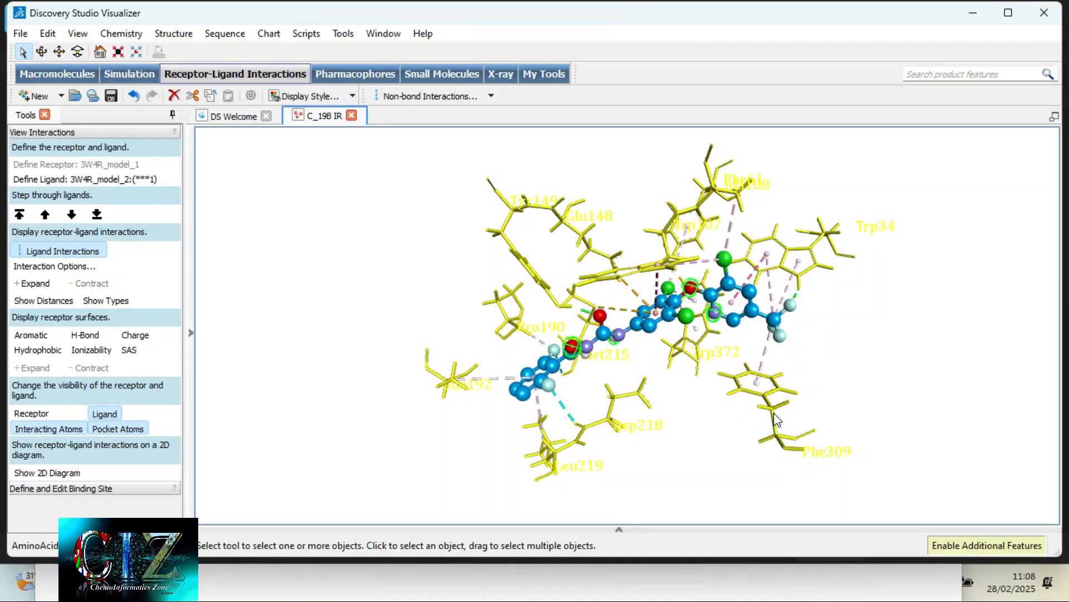
pyautogui.rightClick(777, 419)
pyautogui.click(828, 258)
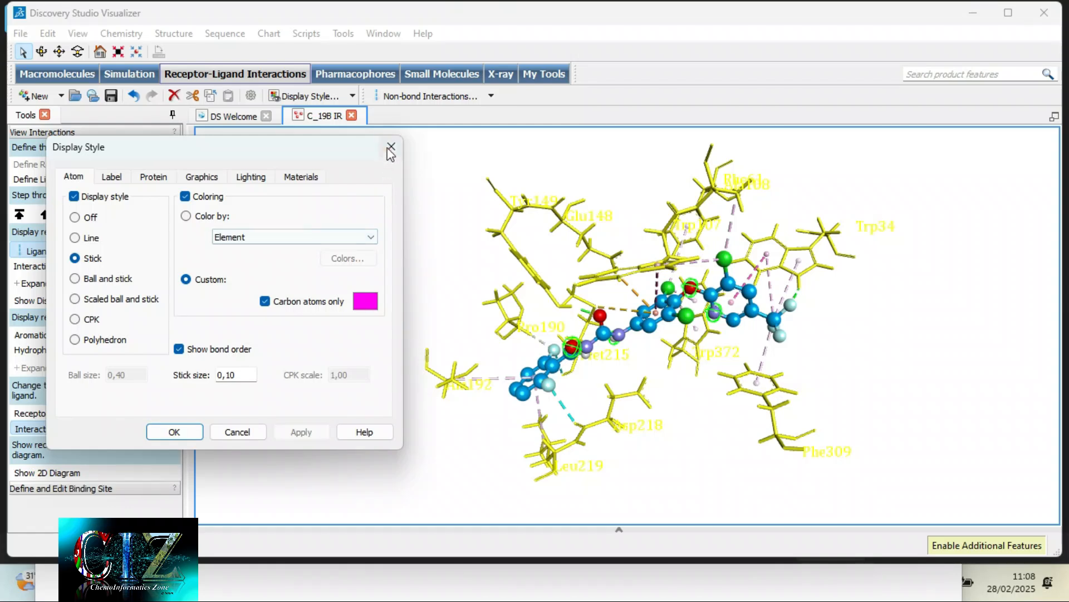
pyautogui.rightClick(444, 250)
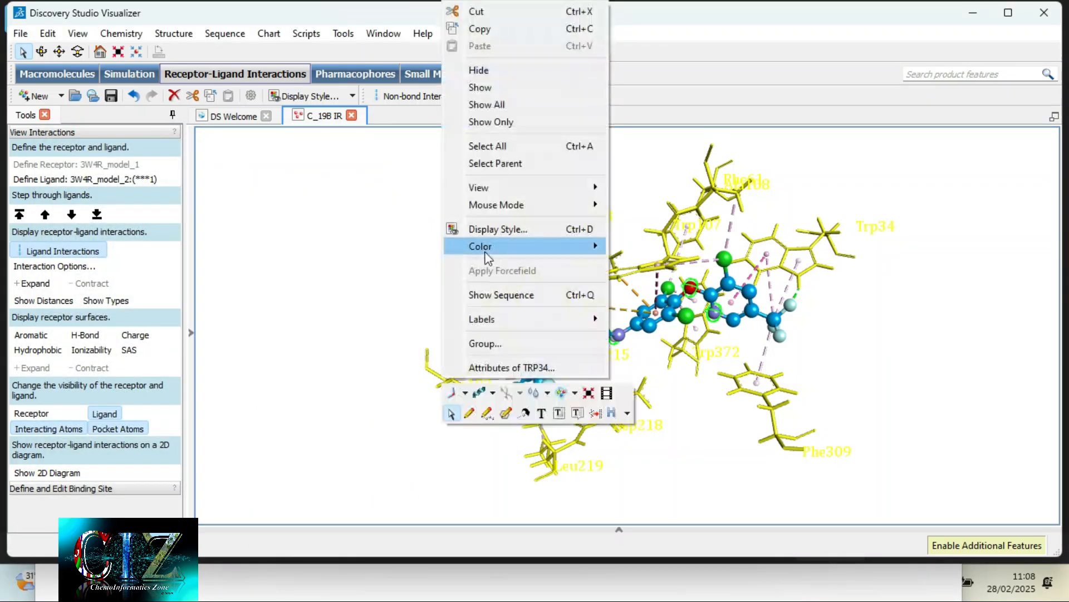
pyautogui.moveTo(487, 248)
pyautogui.click(651, 267)
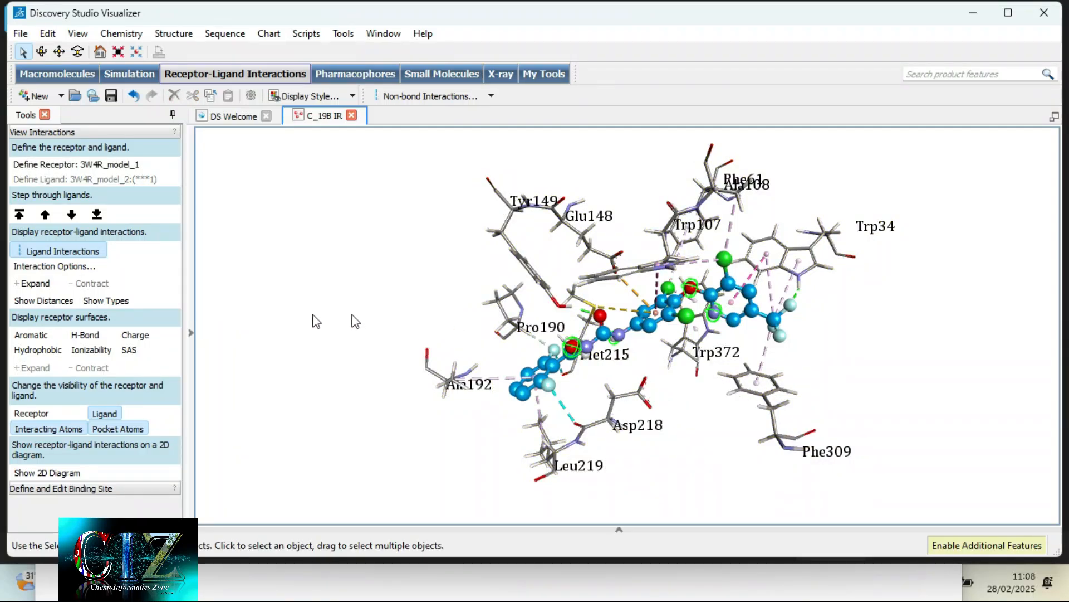
# - Show the Protein Groups of 3W4R_model_1 and frame the binding site with the ligand and labelled residues
pyautogui.click(190, 333)
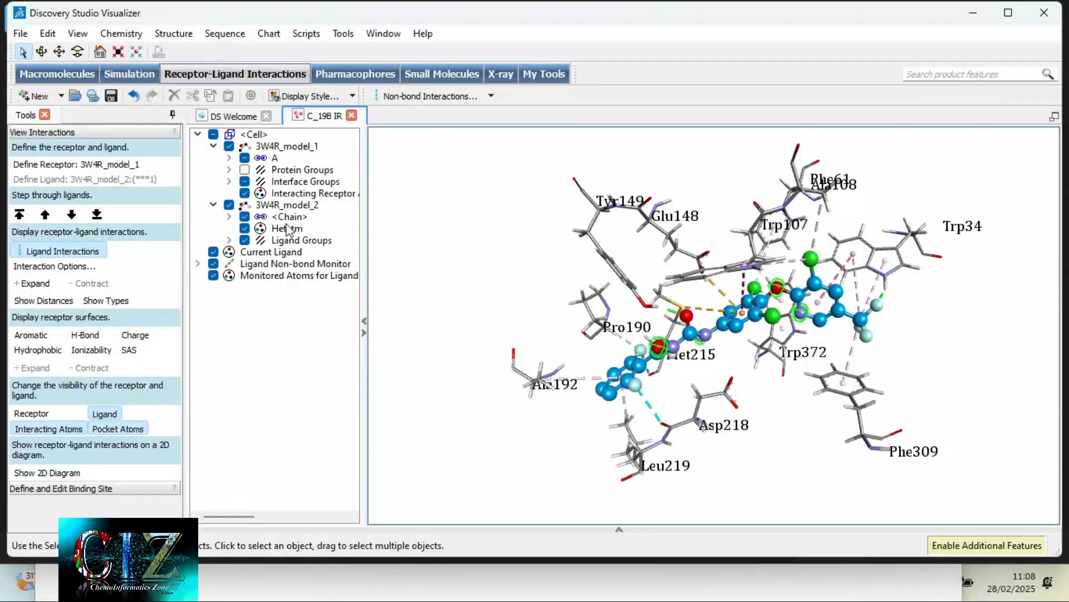
pyautogui.click(244, 169)
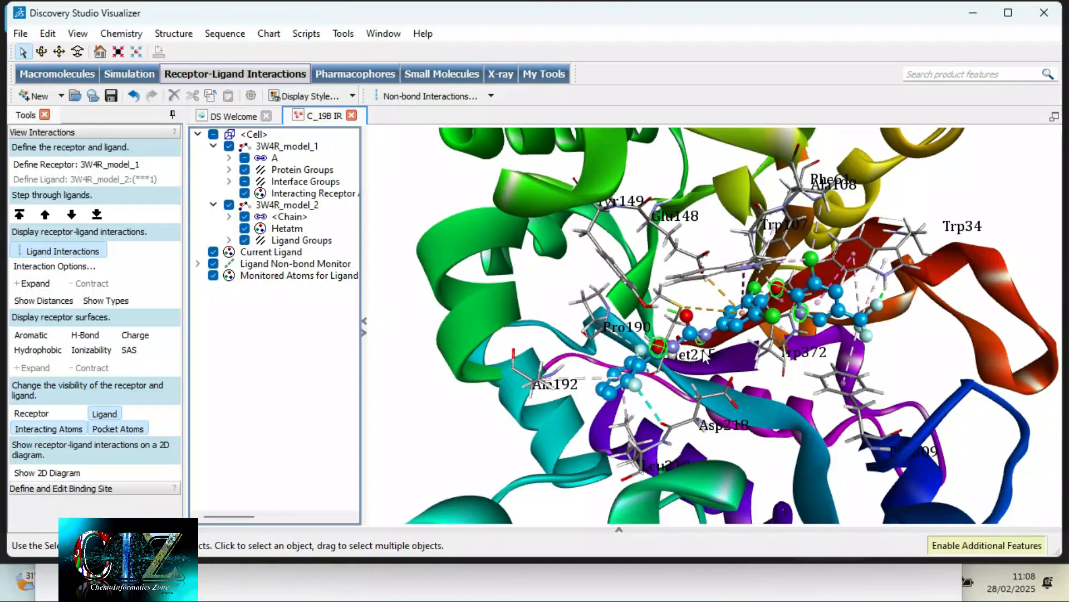
pyautogui.click(363, 321)
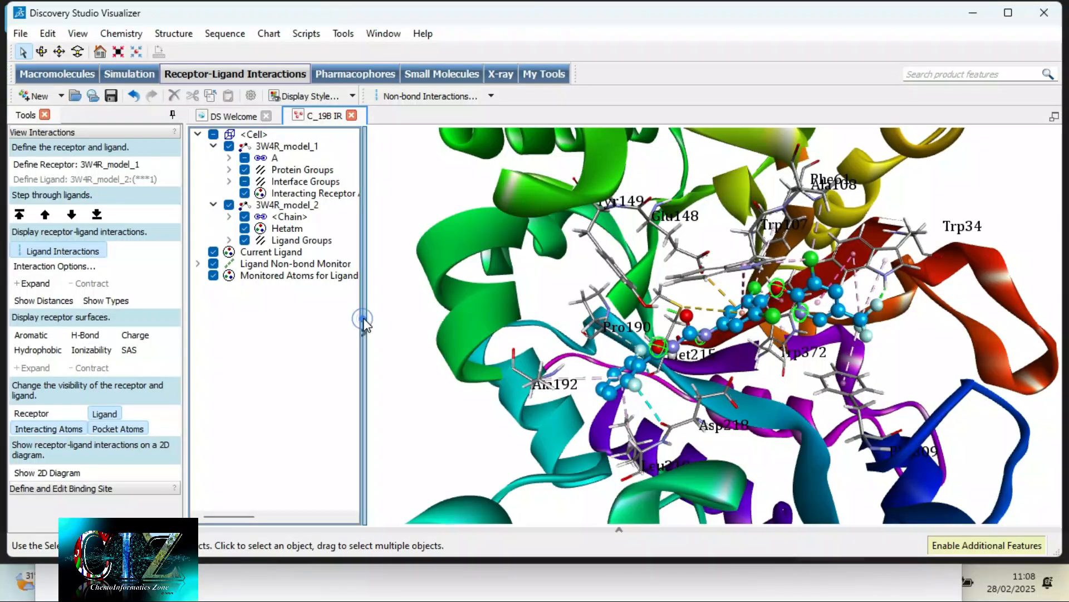
pyautogui.moveTo(639, 348)
pyautogui.mouseDown(button='right')
pyautogui.moveTo(595, 355)
pyautogui.moveTo(654, 344)
pyautogui.mouseUp(button='right')
pyautogui.scroll(2, 653, 342)
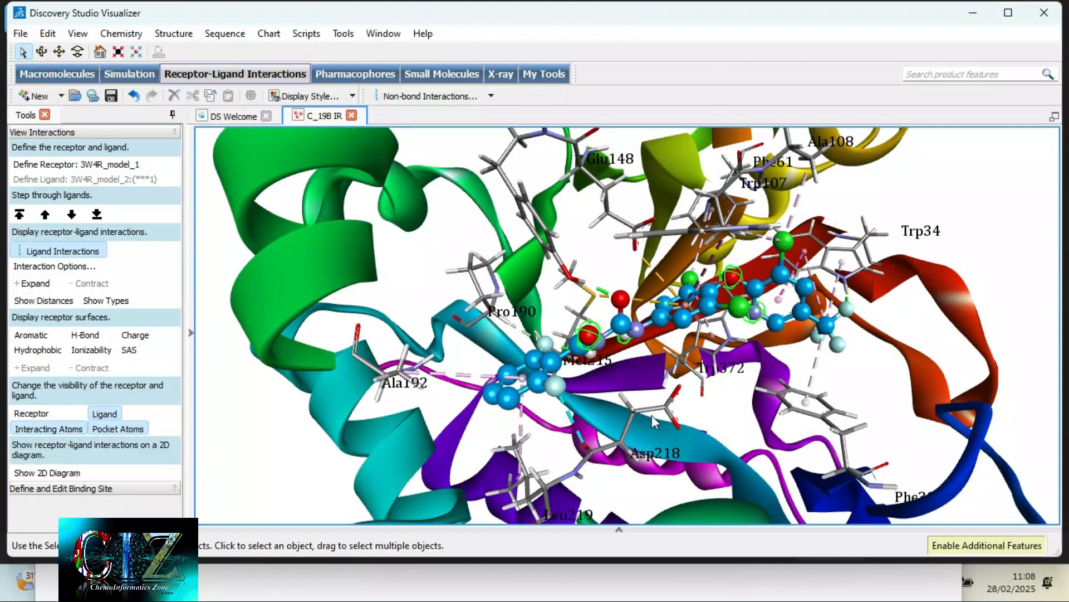
# - Switch to the Photos app and examine the ligand and its interaction lines up close in C_19B IR.png
pyautogui.press('super')
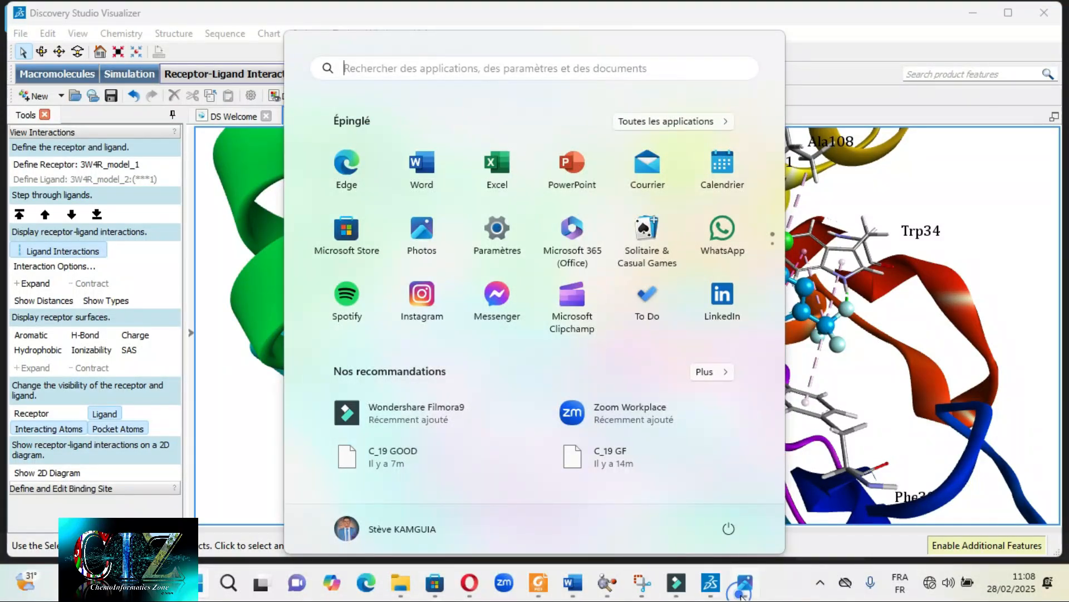
pyautogui.click(742, 590)
pyautogui.press('Right')
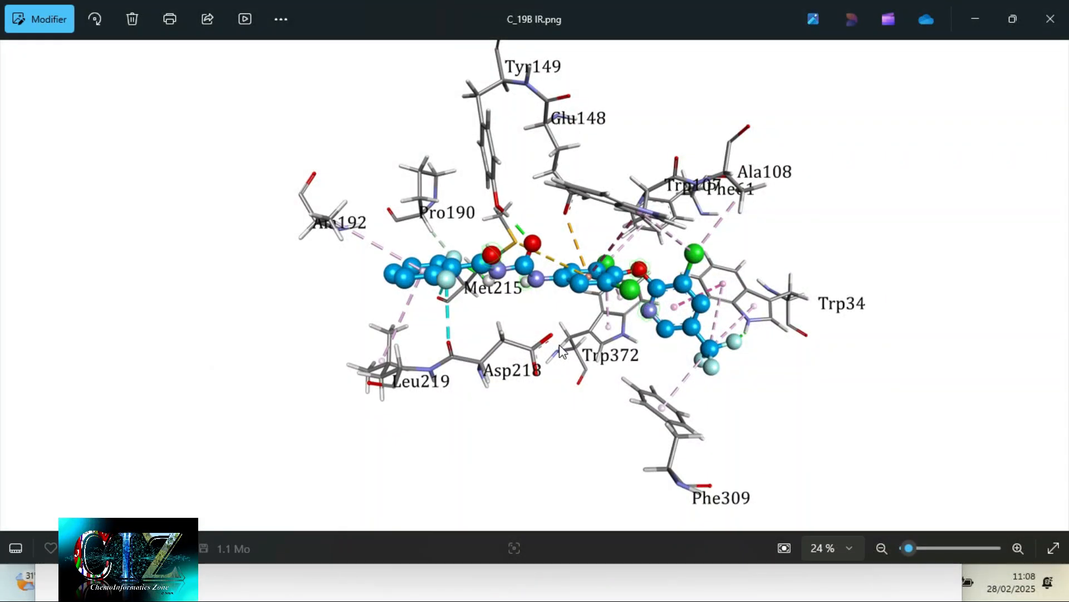
pyautogui.scroll(5, 562, 351)
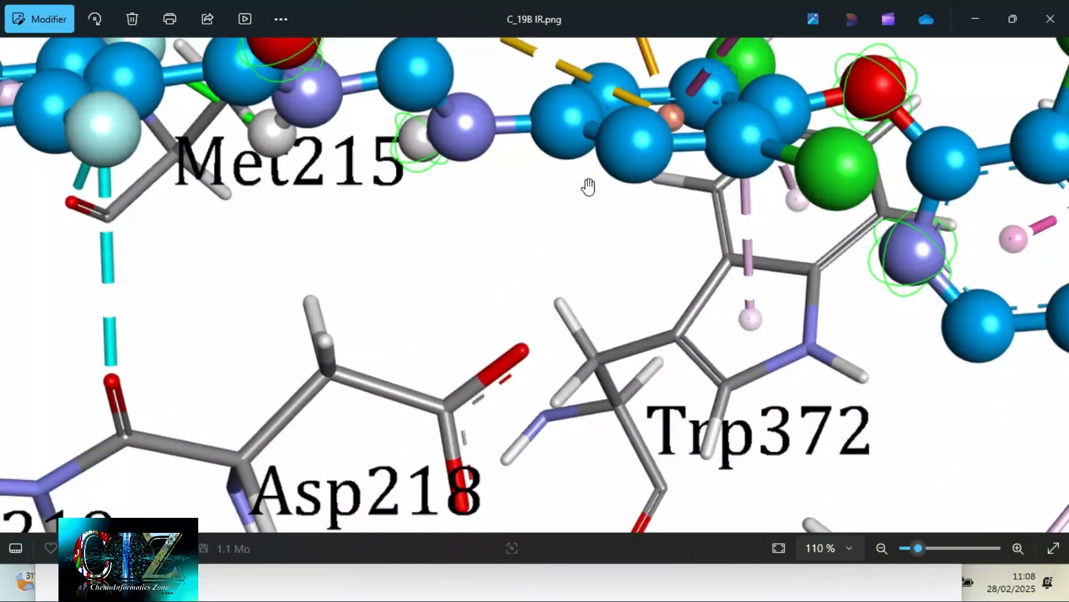
pyautogui.moveTo(588, 186); pyautogui.dragTo(550, 394)
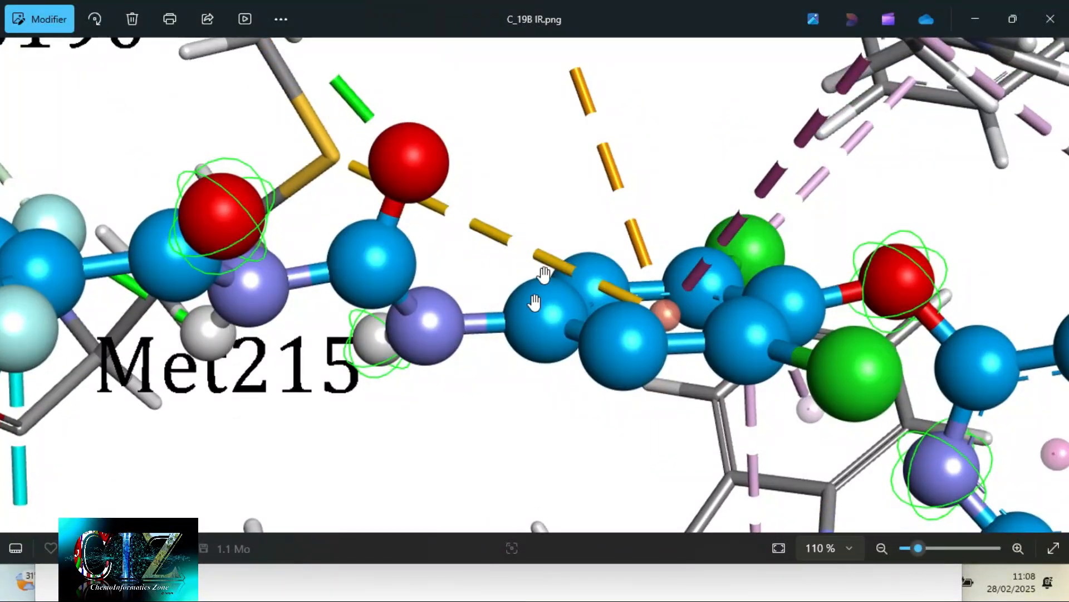
pyautogui.scroll(2, 546, 249)
pyautogui.moveTo(549, 248); pyautogui.dragTo(549, 359)
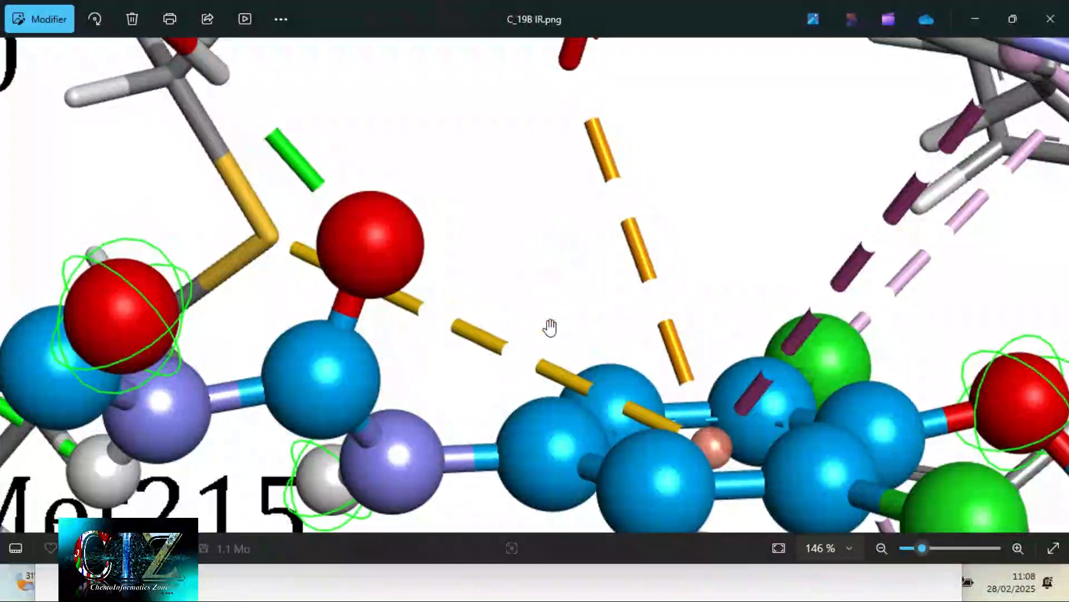
pyautogui.scroll(-7, 549, 326)
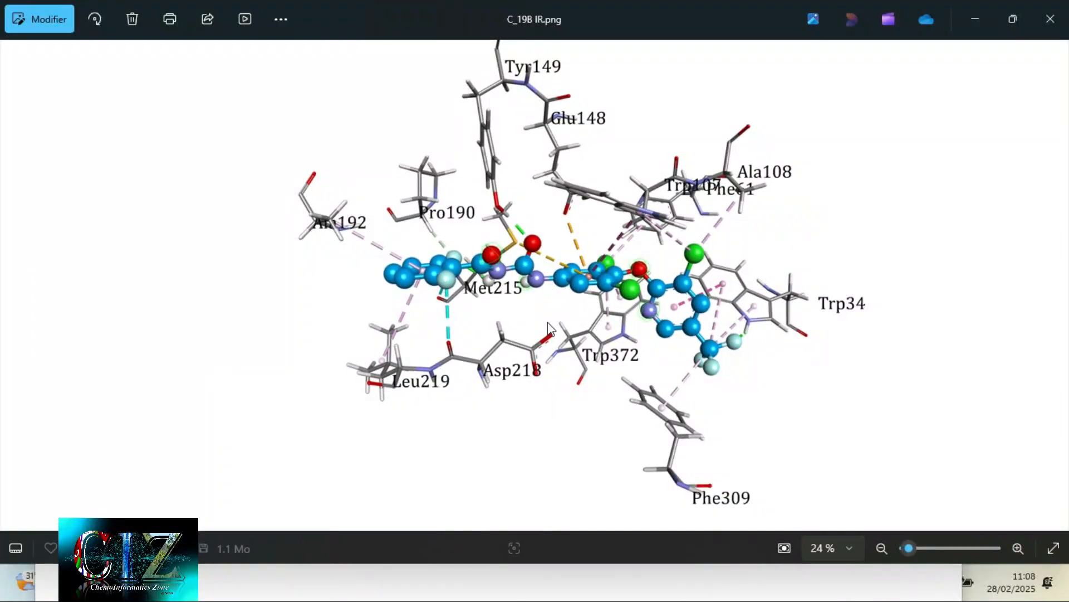
# - Compare the earlier exported C_19 3D views and 2D interaction diagrams, and return to Discovery Studio Visualizer
pyautogui.press('Left')
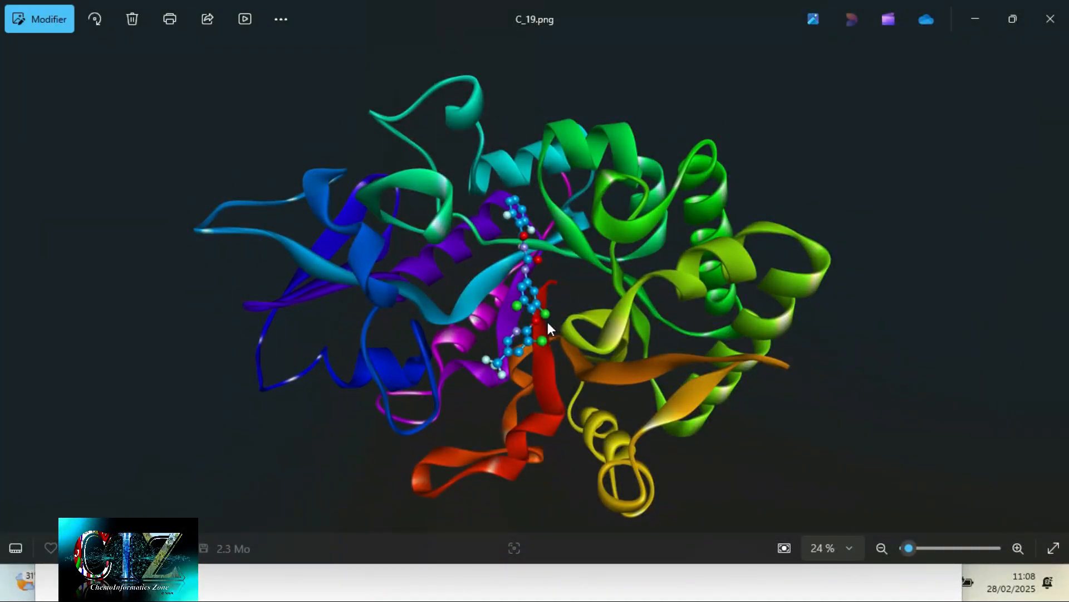
pyautogui.press('Left')
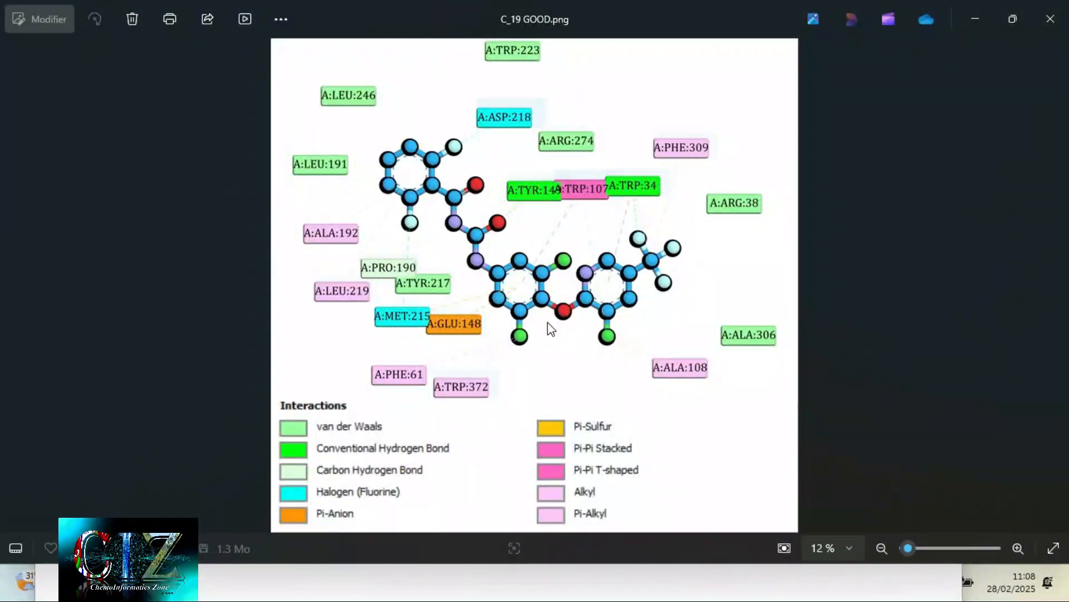
pyautogui.press('Left')
pyautogui.press('Left')
pyautogui.press('Left')
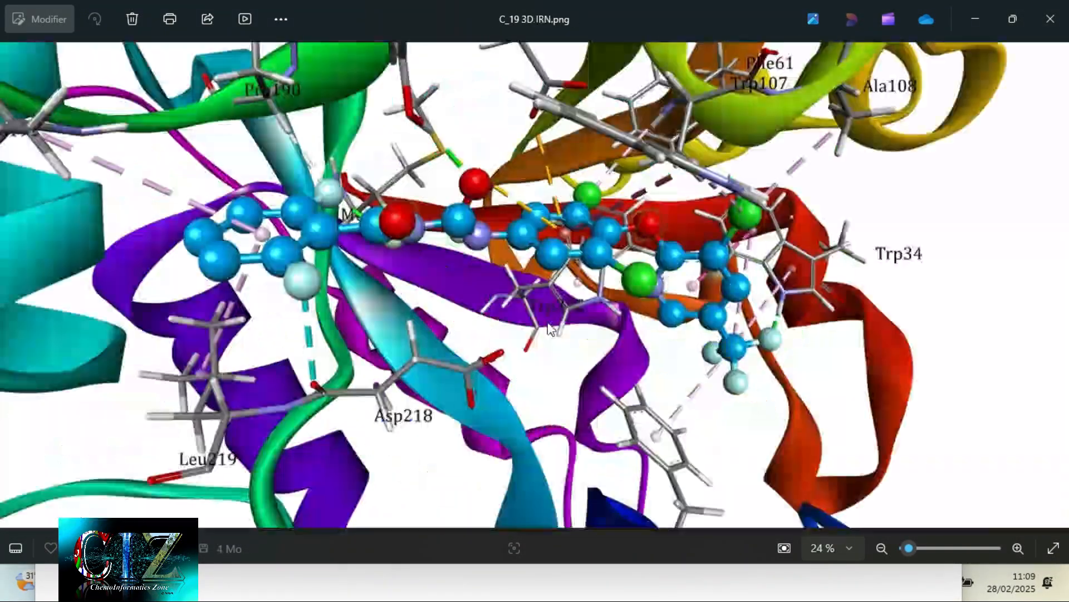
pyautogui.press('Left')
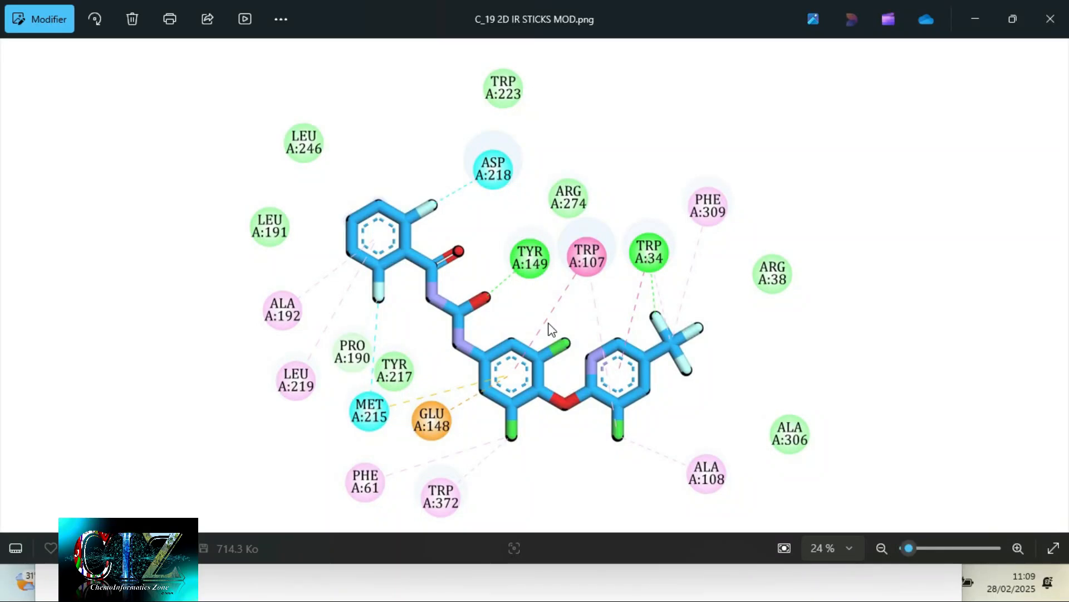
pyautogui.press('Left')
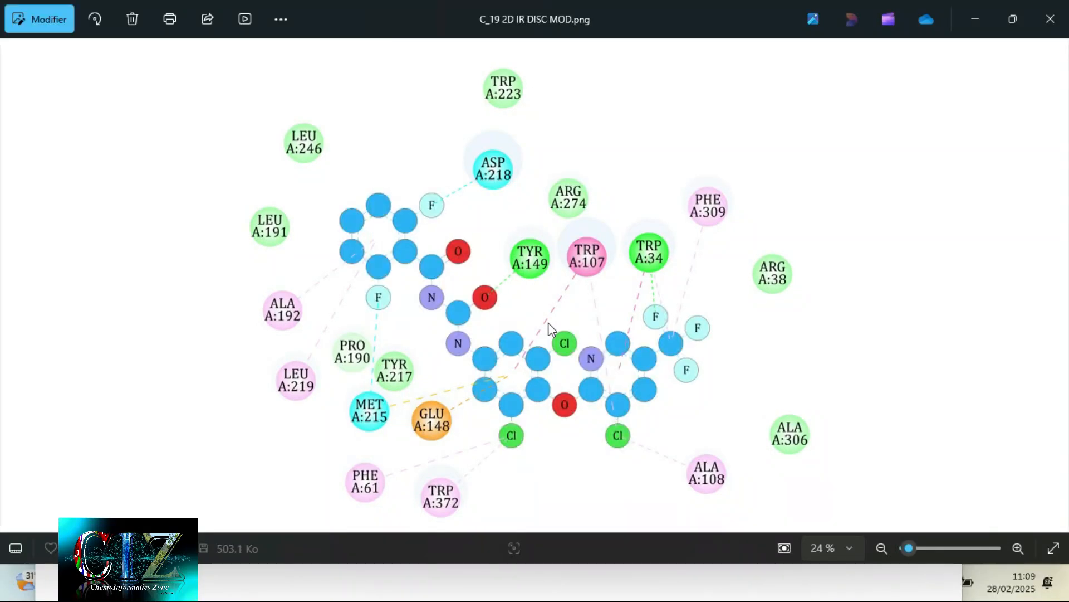
pyautogui.press('Left')
pyautogui.press('Left')
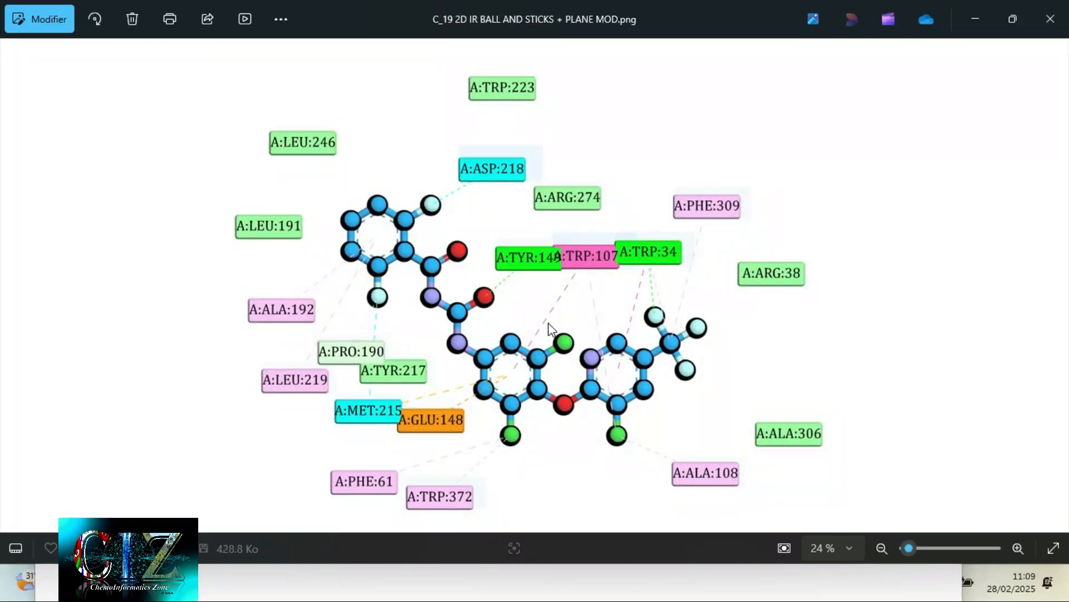
pyautogui.click(975, 19)
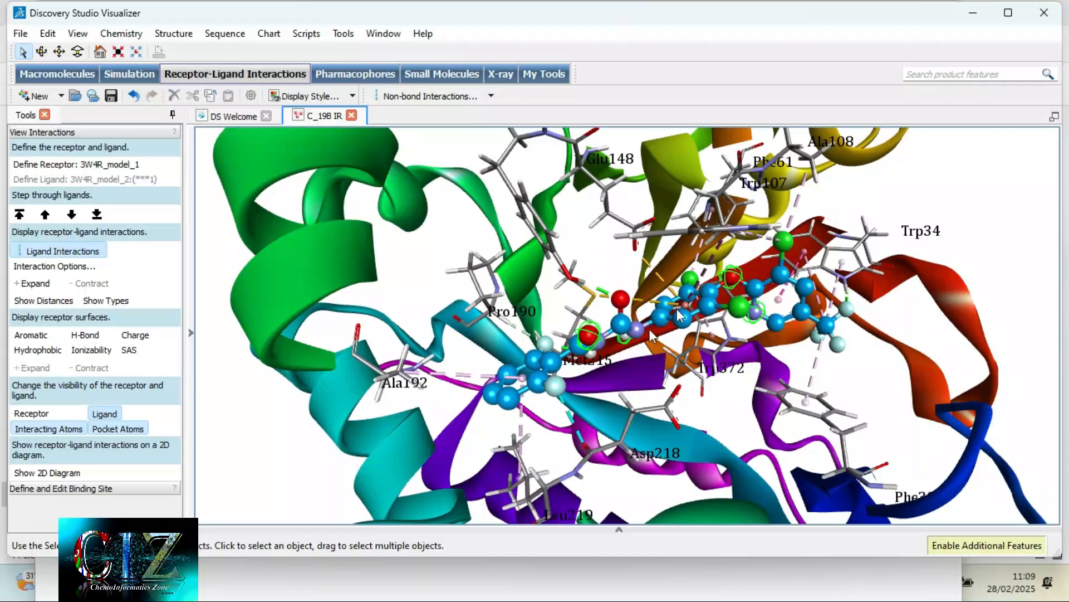
# - Show the distances on the ligand's interaction lines and inspect them close up around Met215 and Asp218
pyautogui.moveTo(823, 323); pyautogui.dragTo(801, 323, button='right')
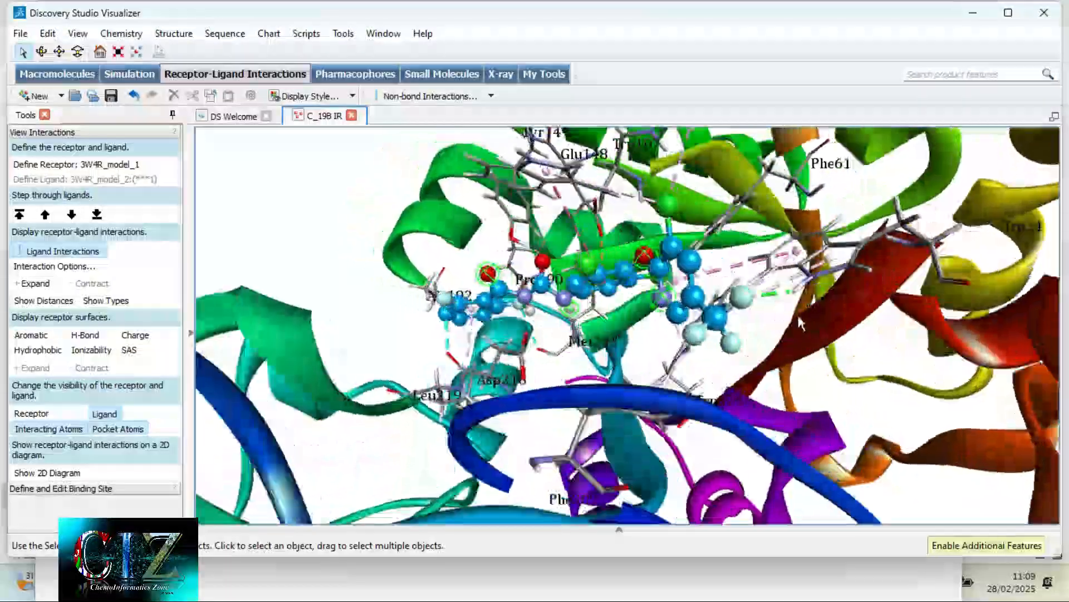
pyautogui.scroll(4, 560, 335)
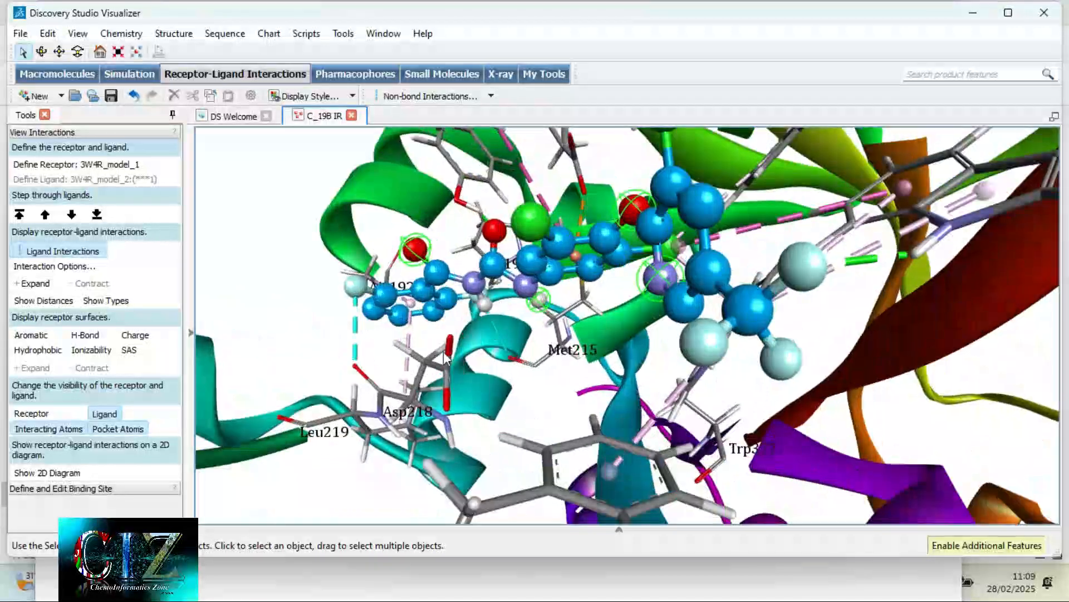
pyautogui.click(49, 301)
pyautogui.scroll(5, 324, 313)
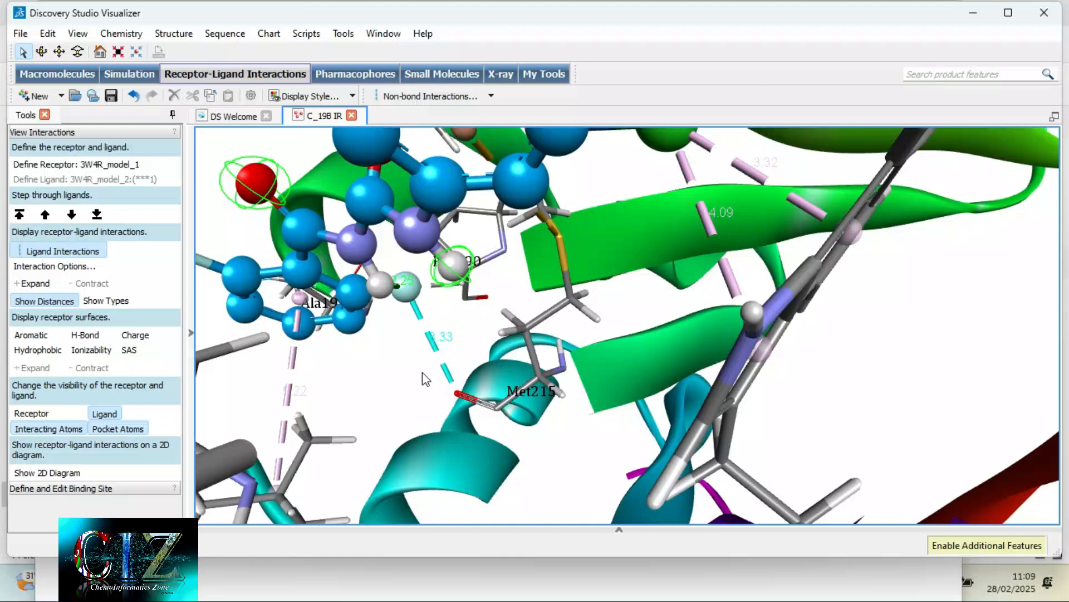
pyautogui.moveTo(422, 372)
pyautogui.mouseDown(button='right')
pyautogui.moveTo(472, 364)
pyautogui.moveTo(432, 383)
pyautogui.mouseUp(button='right')
pyautogui.scroll(-5, 434, 384)
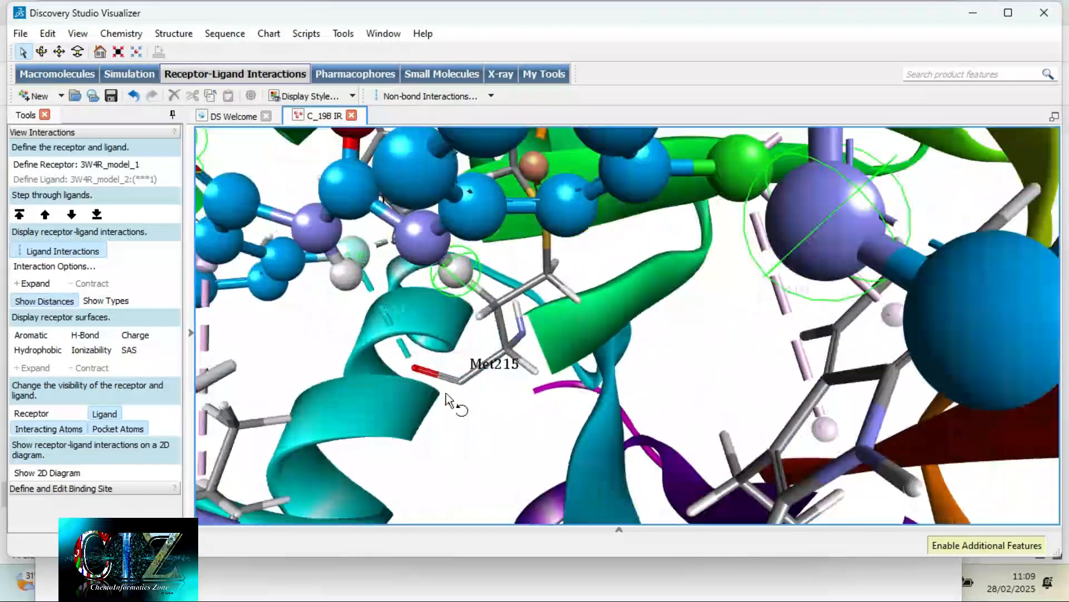
# - Set the 3D view's background colour to black in the Display Style graphics settings
pyautogui.scroll(-3, 496, 371)
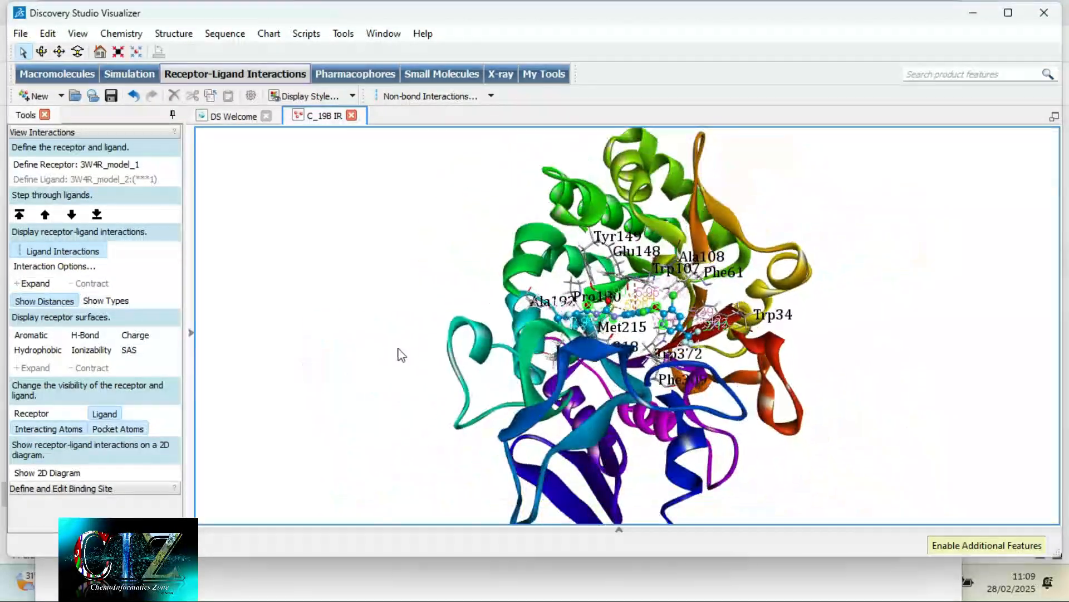
pyautogui.rightClick(370, 313)
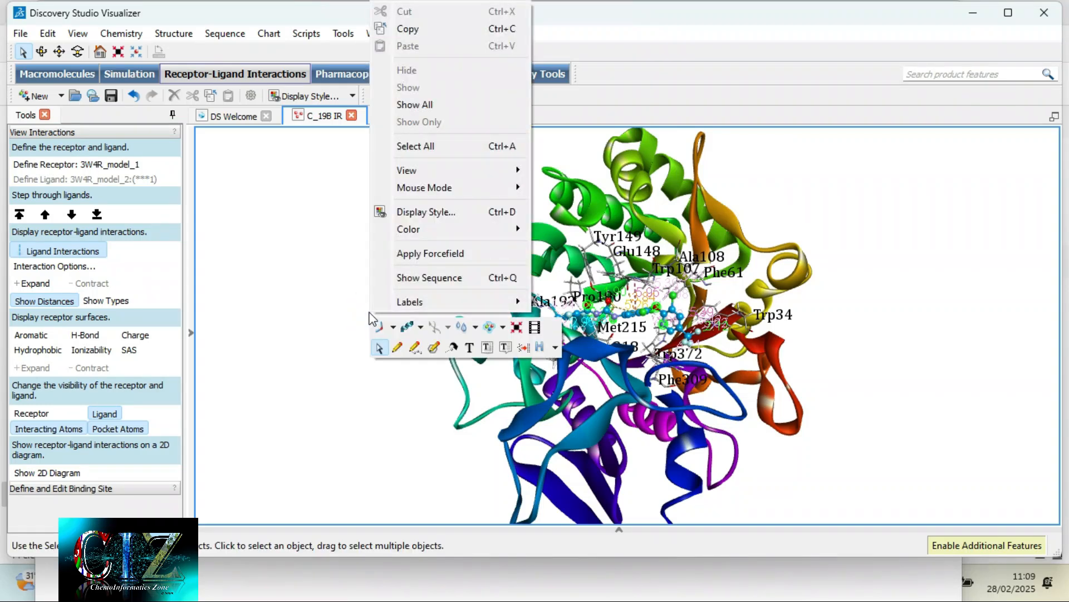
pyautogui.click(447, 217)
pyautogui.click(187, 279)
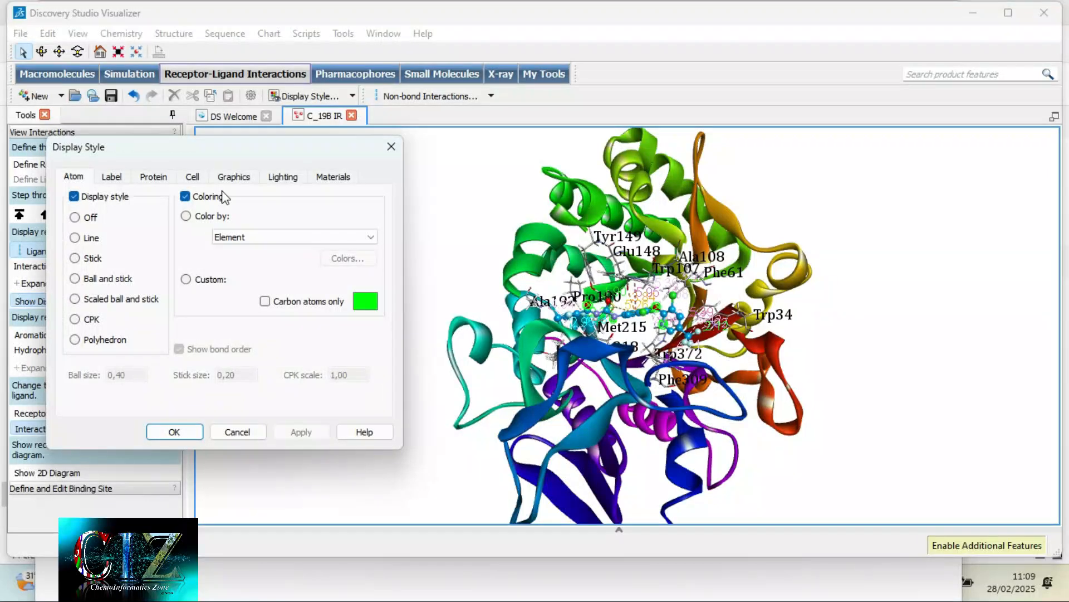
pyautogui.click(234, 177)
pyautogui.click(159, 335)
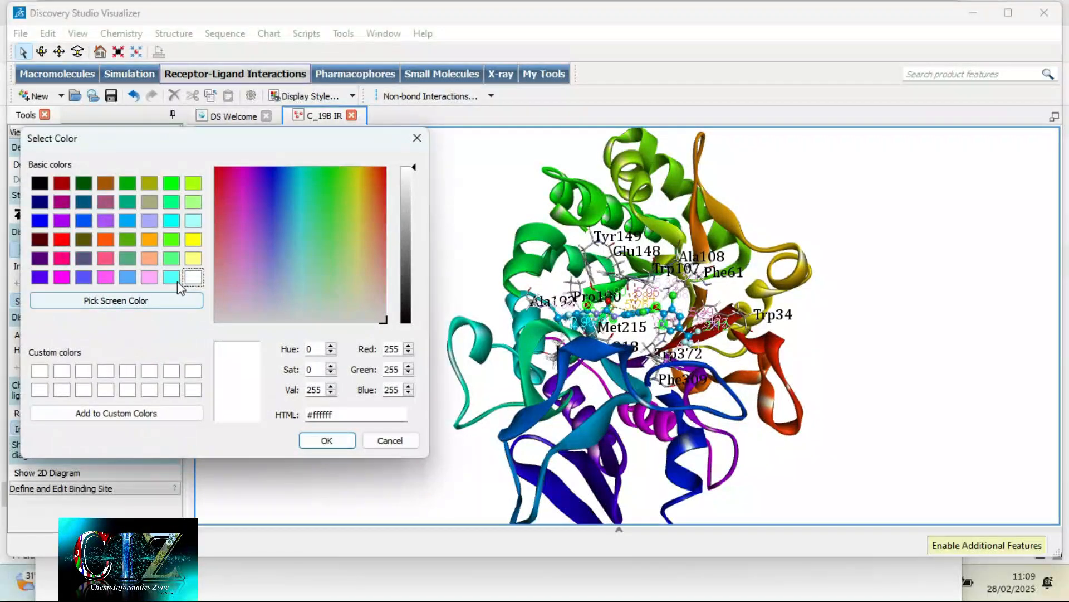
pyautogui.click(39, 183)
pyautogui.click(326, 440)
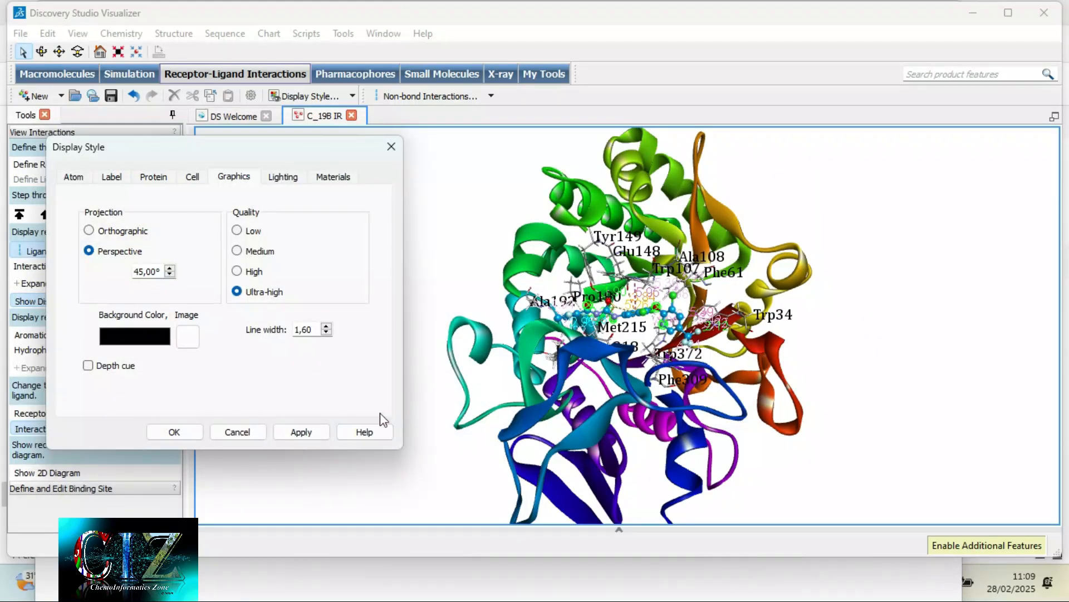
pyautogui.click(285, 431)
pyautogui.click(175, 432)
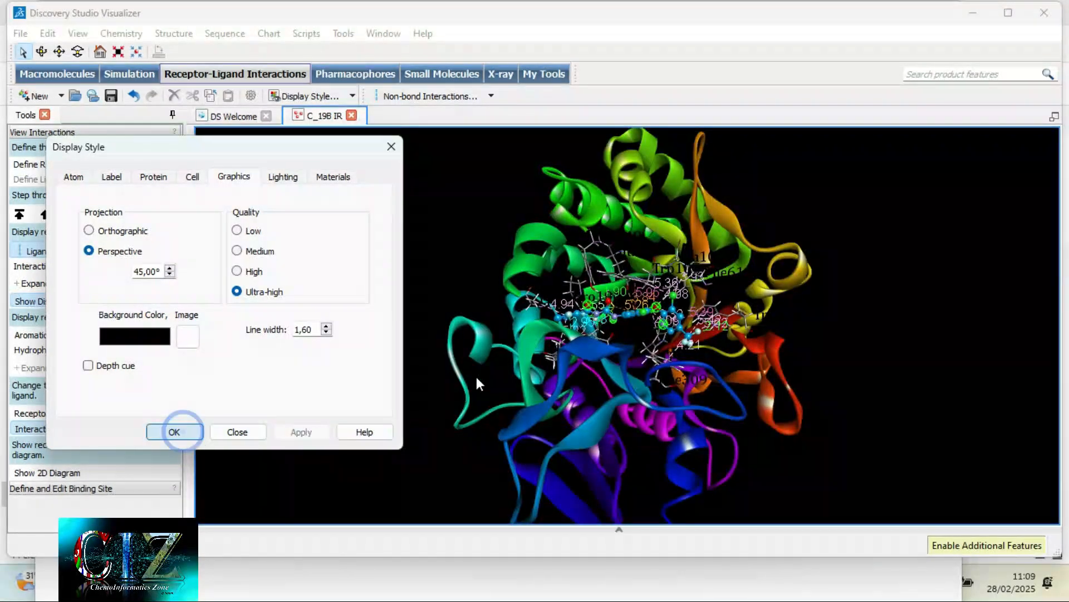
# - Show the interaction types alongside the distances and examine the labelled interactions around the ligand up close
pyautogui.scroll(8, 664, 355)
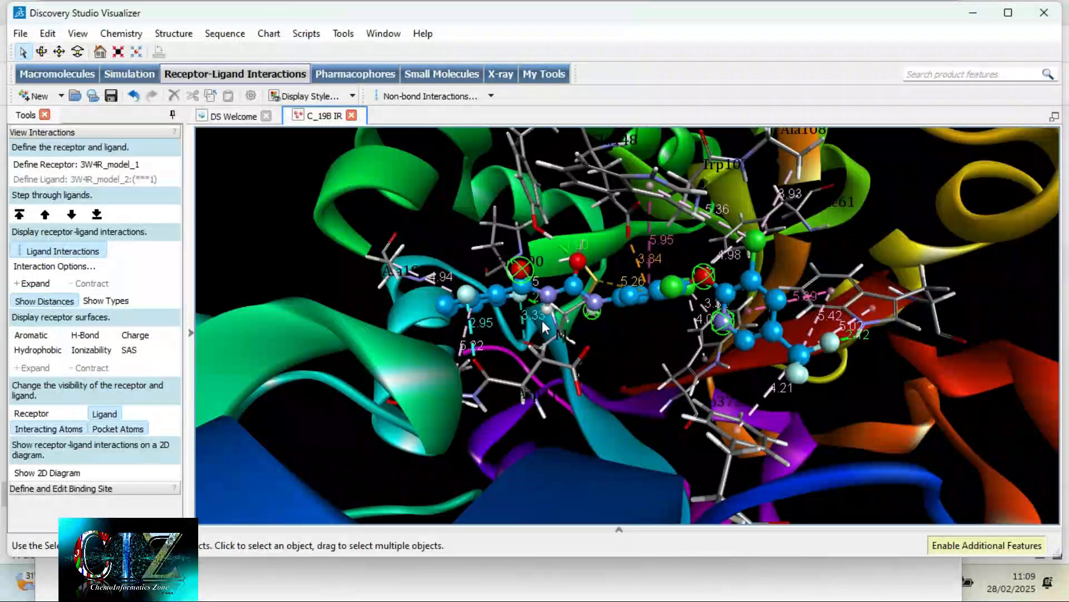
pyautogui.moveTo(600, 333); pyautogui.dragTo(690, 372, button='right')
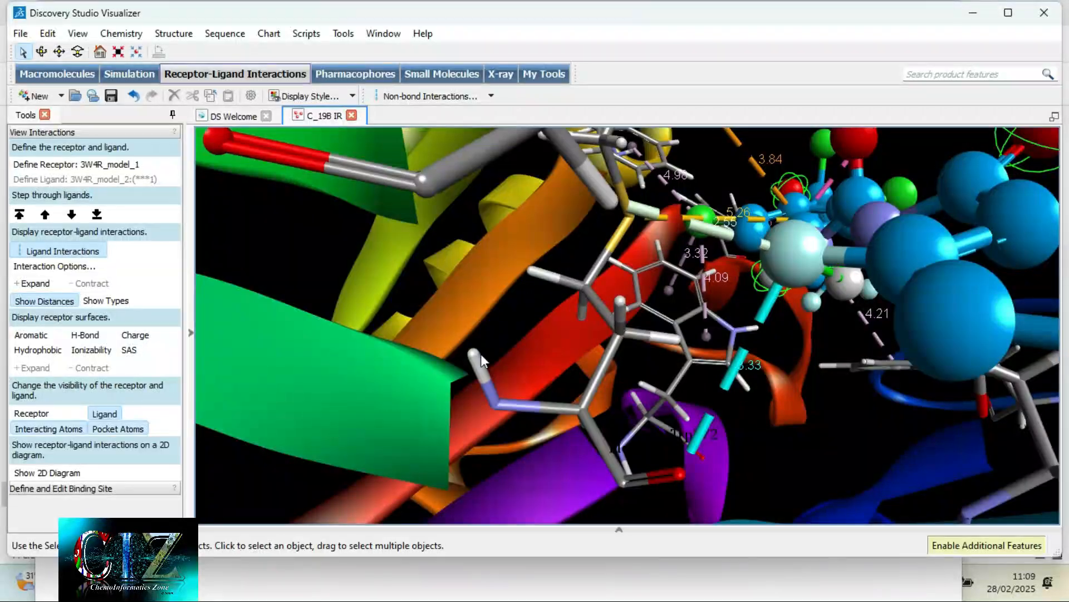
pyautogui.click(110, 301)
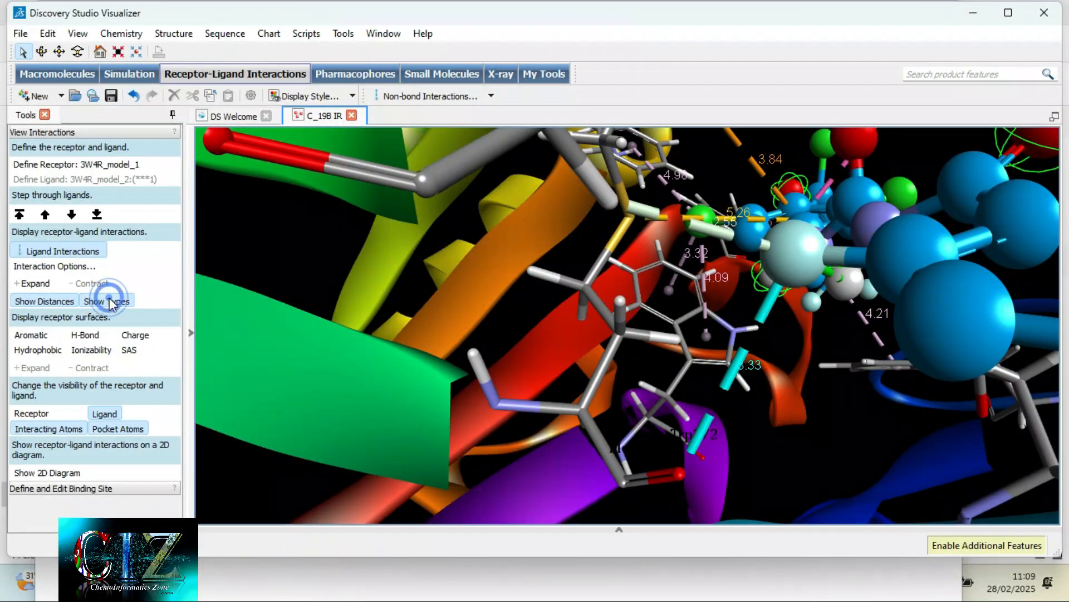
pyautogui.moveTo(806, 284); pyautogui.dragTo(591, 385, button='right')
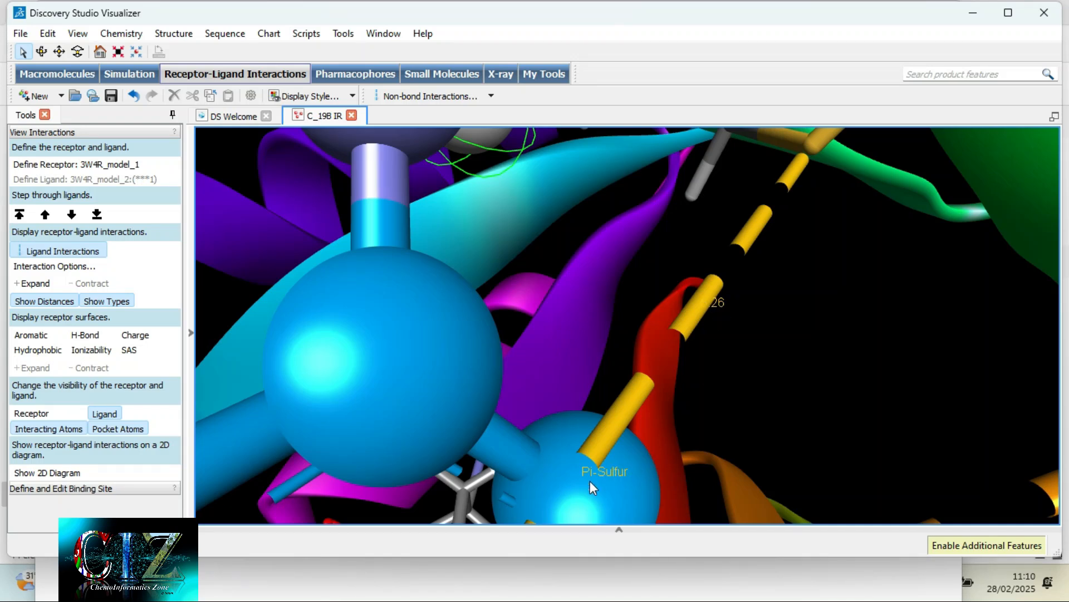
pyautogui.scroll(-3, 644, 446)
pyautogui.moveTo(593, 466); pyautogui.dragTo(621, 350, button='right')
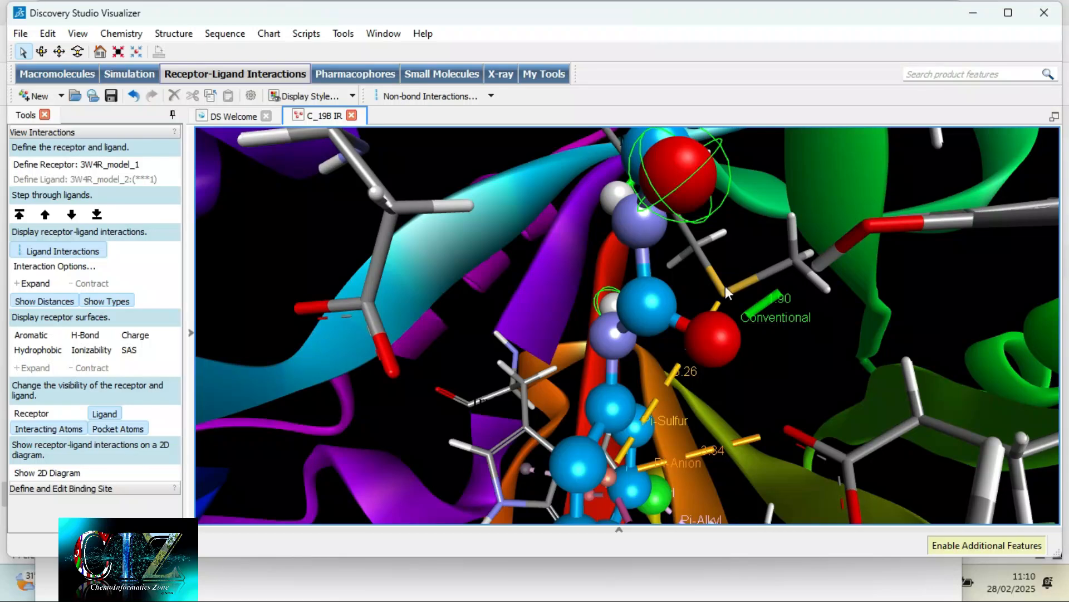
pyautogui.moveTo(766, 353); pyautogui.dragTo(780, 359, button='right')
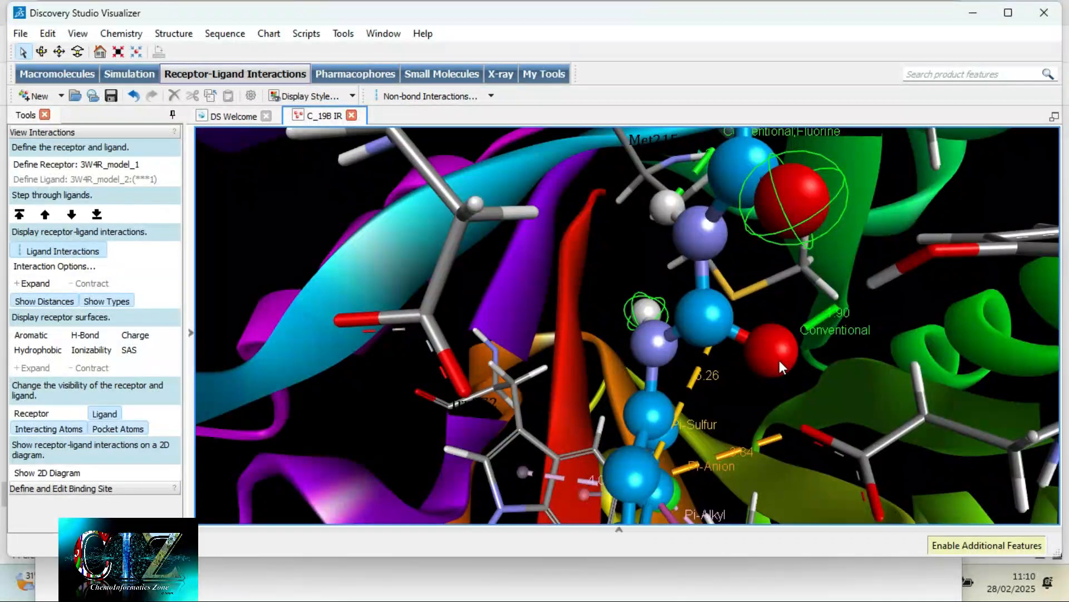